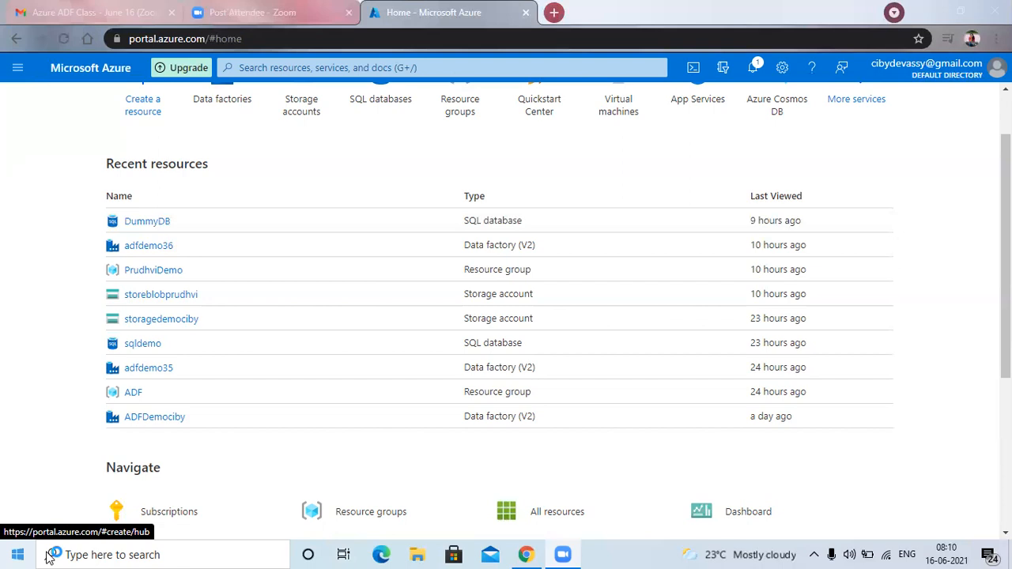
click(849, 555)
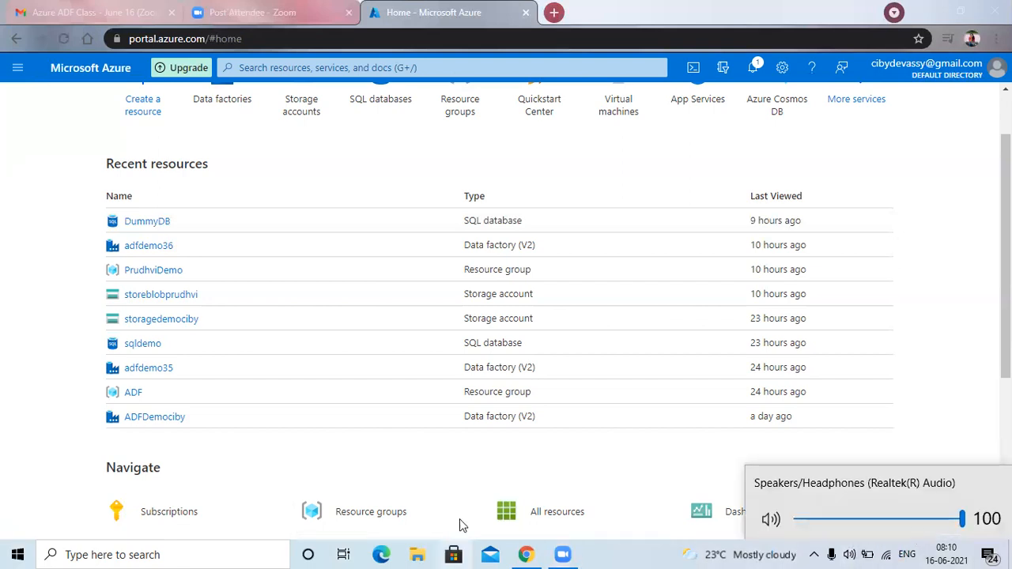
click(655, 552)
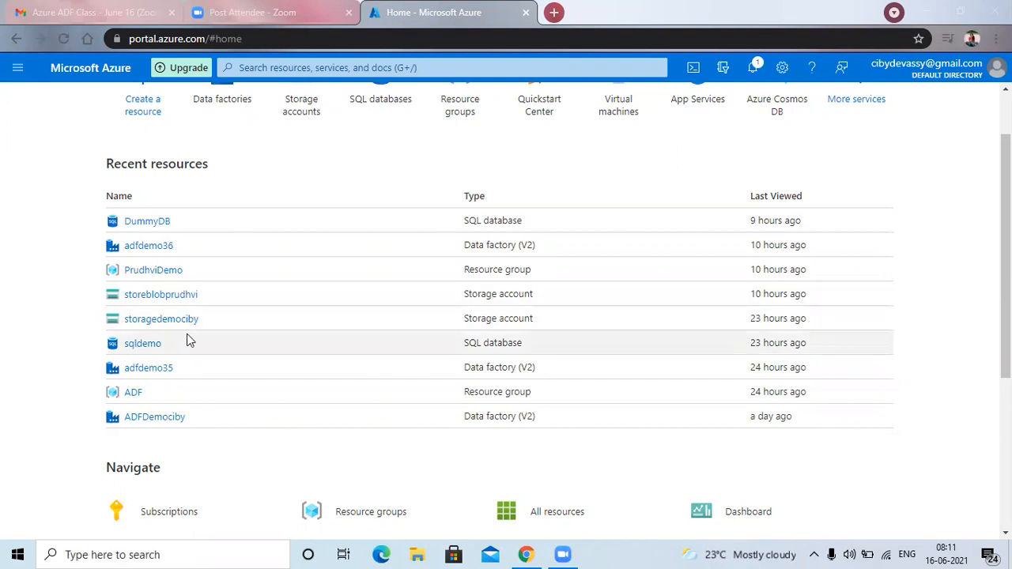
Open the ADFDemociby data factory from the recent resources and go to its authoring workspace.
click(157, 372)
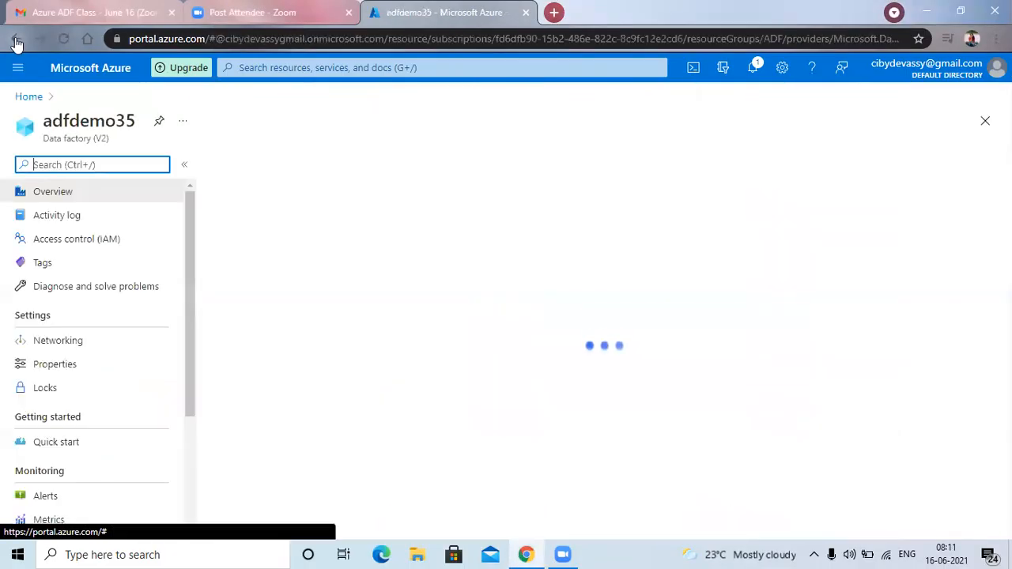
click(16, 39)
click(149, 419)
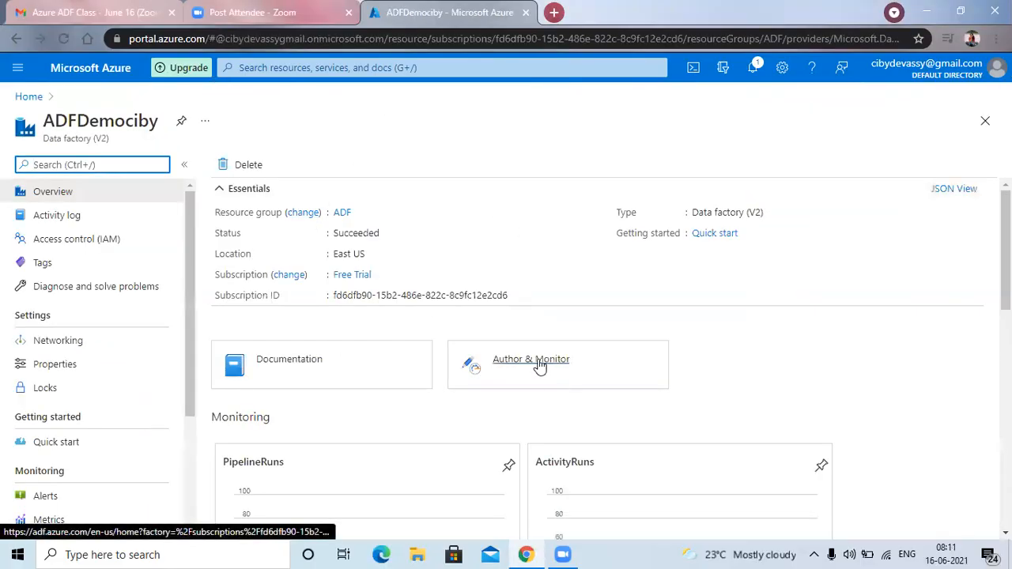
click(541, 365)
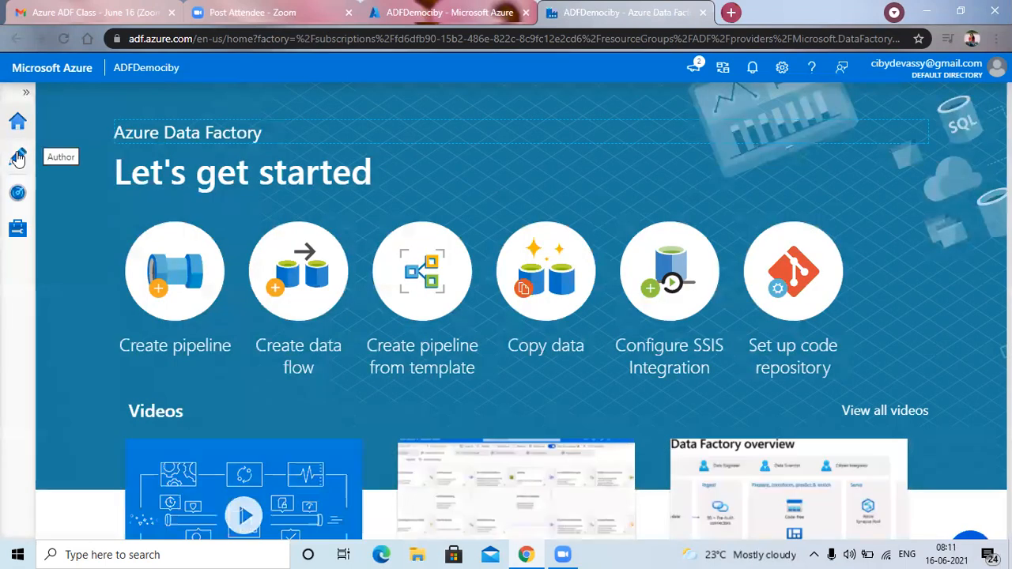
click(17, 158)
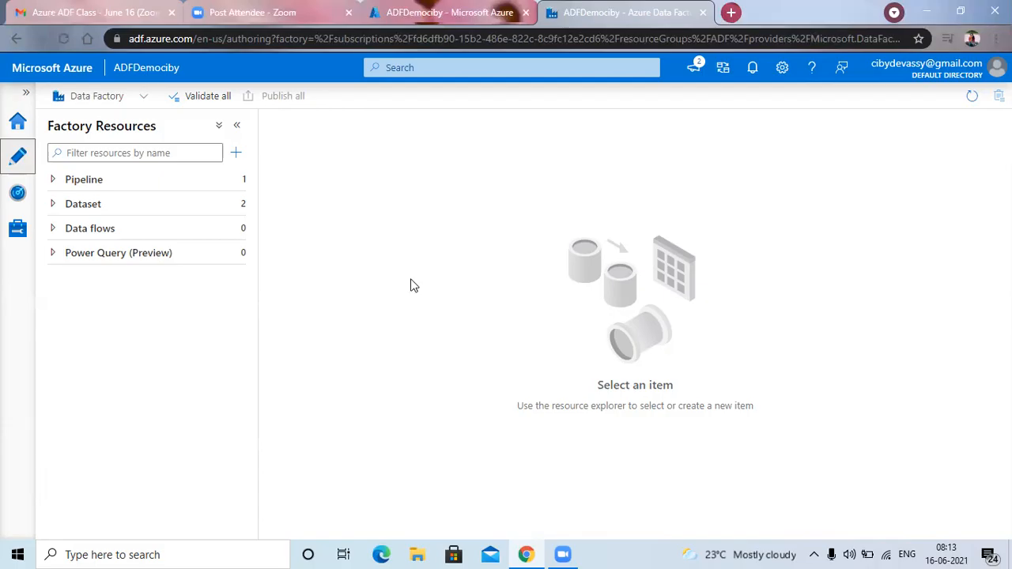
Create a new pipeline in the data factory and name it dfjoin.
click(73, 182)
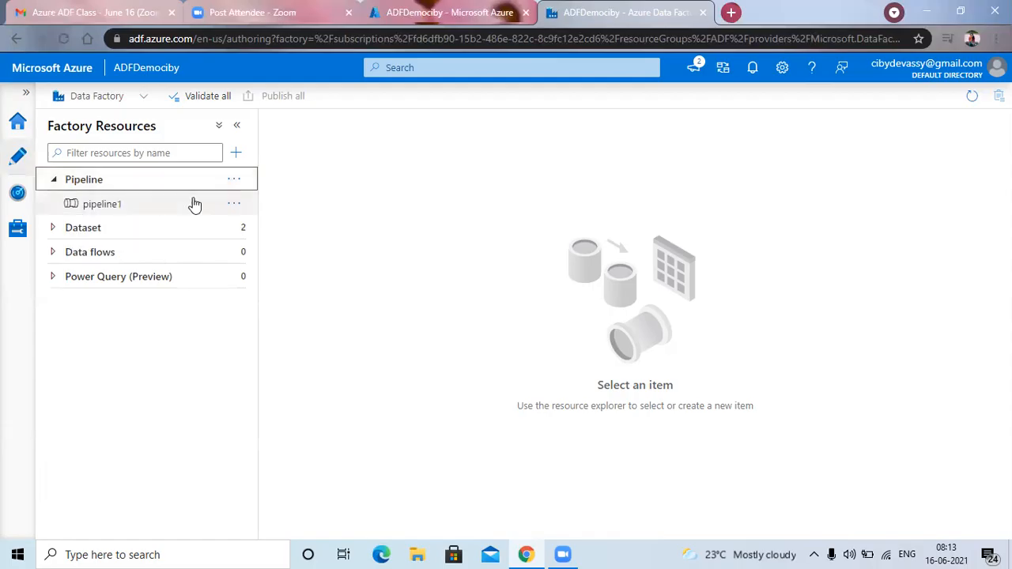
click(235, 180)
click(273, 204)
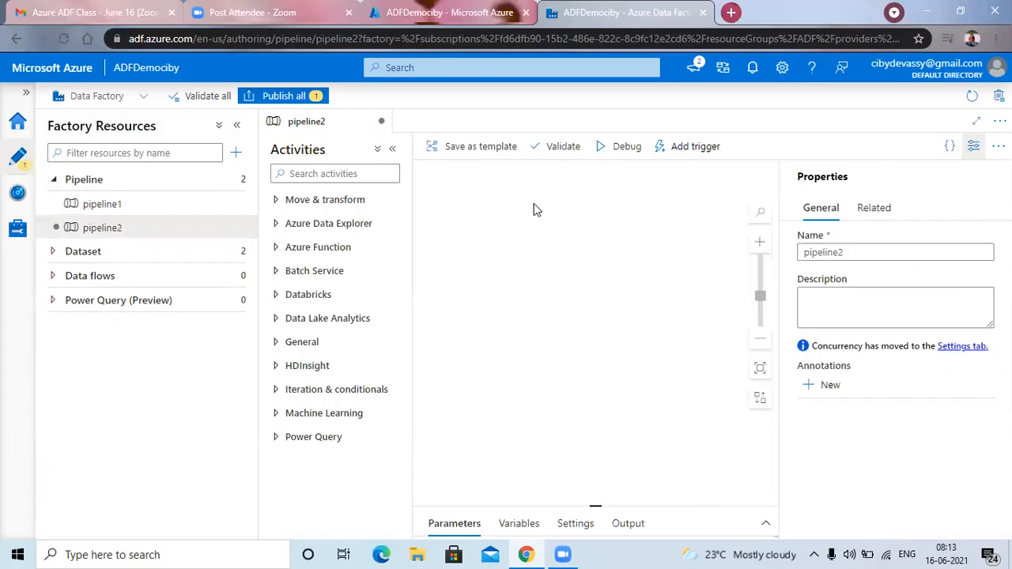
double_click(859, 251)
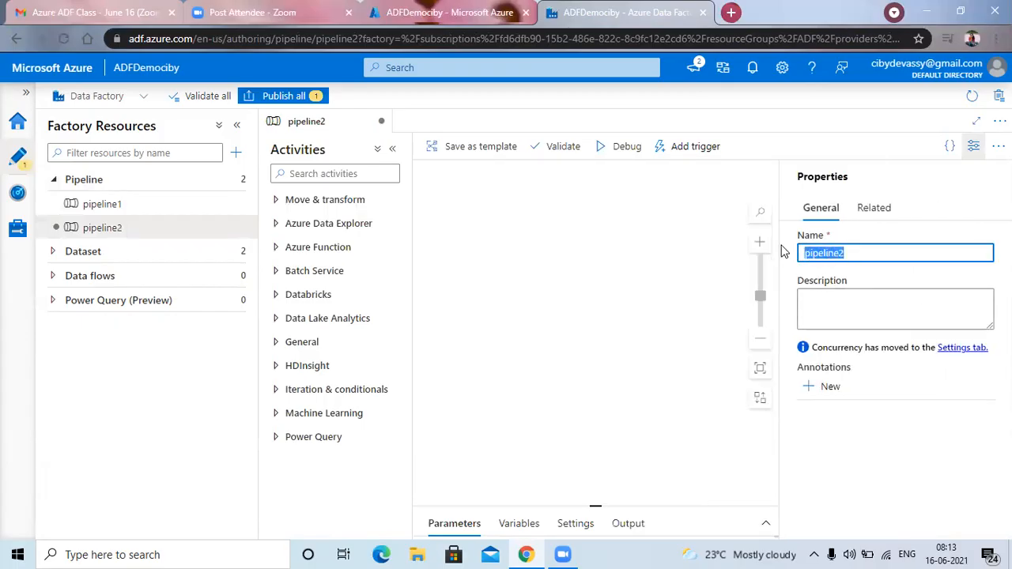
text(da)
key(BackSpace)
text(ft)
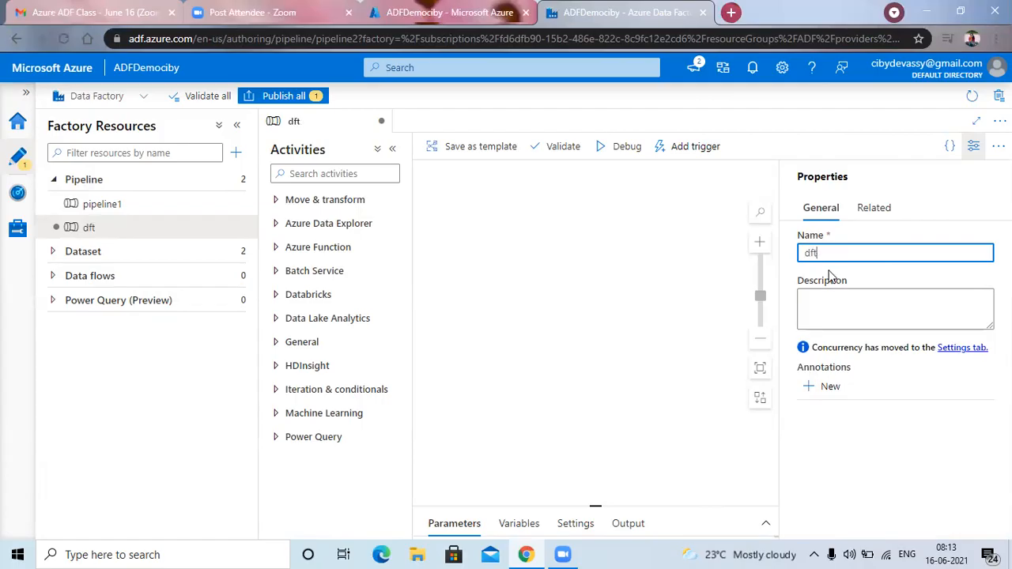
key(BackSpace)
text(join)
click(470, 242)
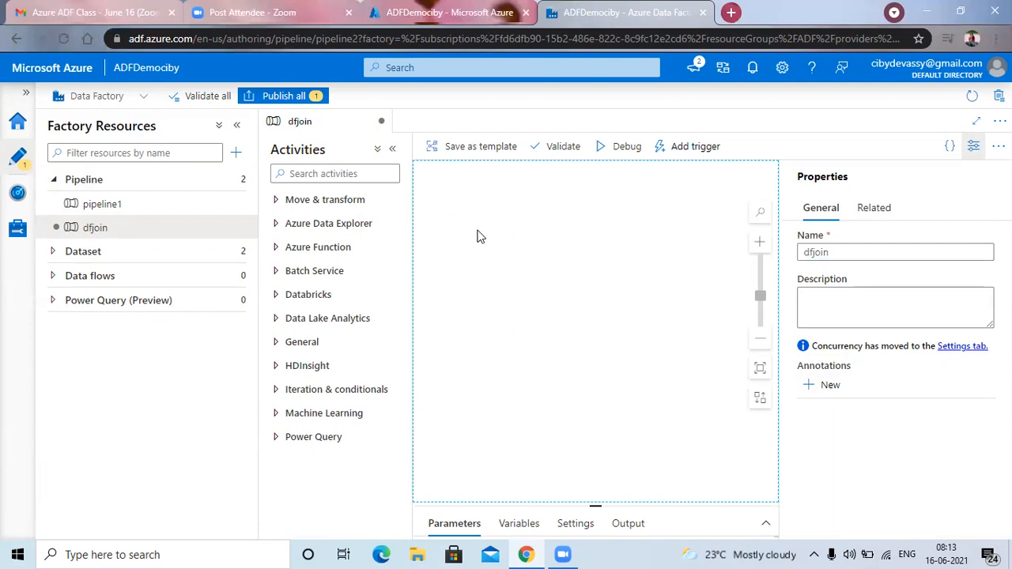
Create a new data flow in the factory and dismiss the tip about adding a source.
click(236, 125)
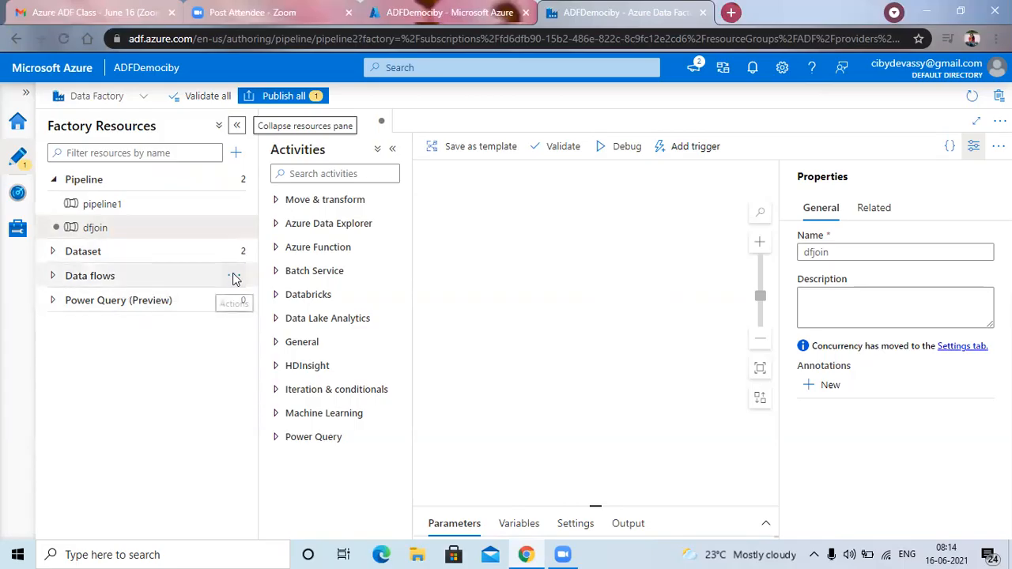
click(234, 276)
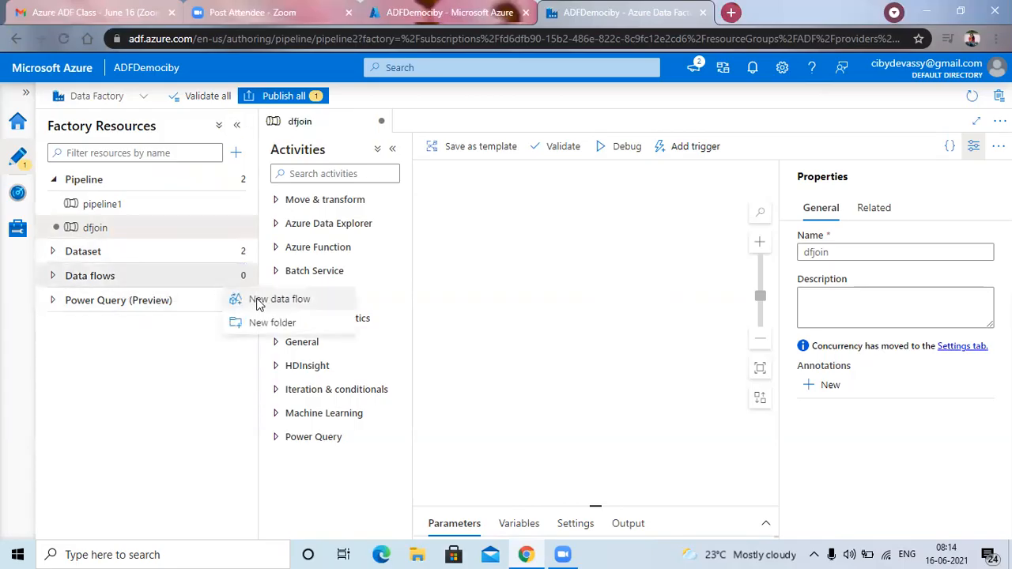
click(261, 300)
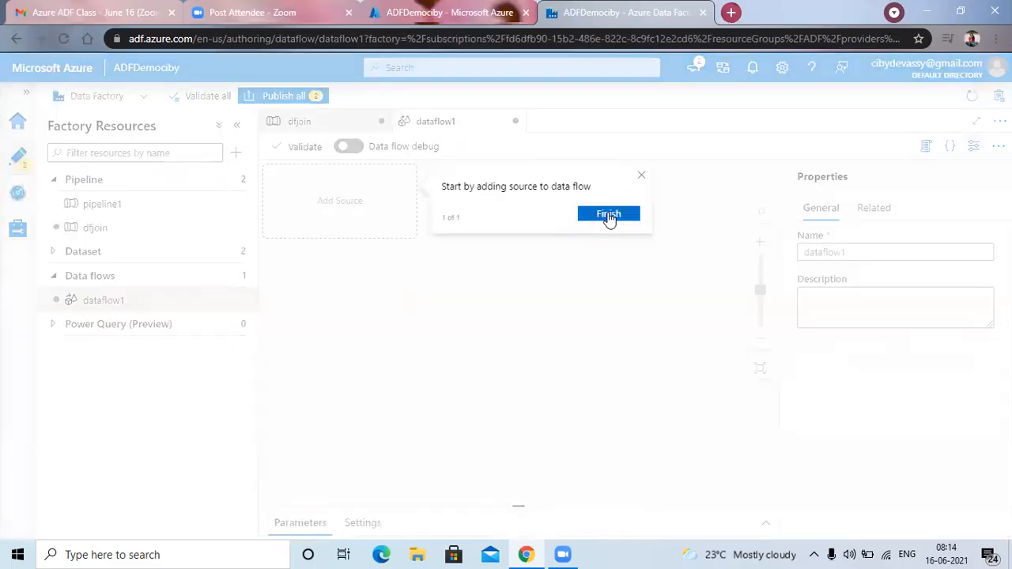
click(609, 217)
Rename the new data flow as joindf.
click(838, 259)
double_click(838, 260)
click(775, 257)
scroll(775, 257, down, 1)
scroll(775, 257, up, 1)
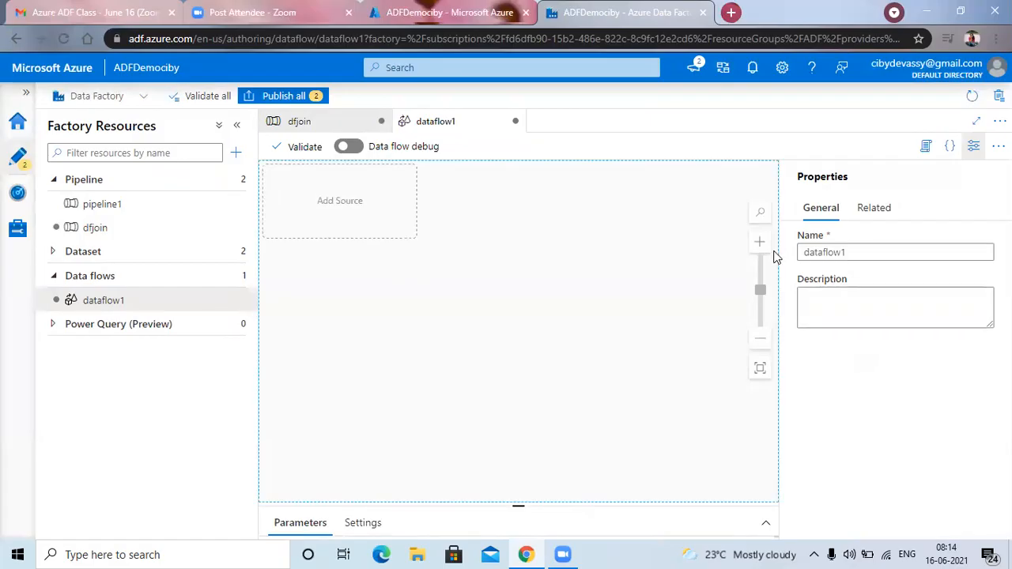
double_click(845, 253)
text(joindf)
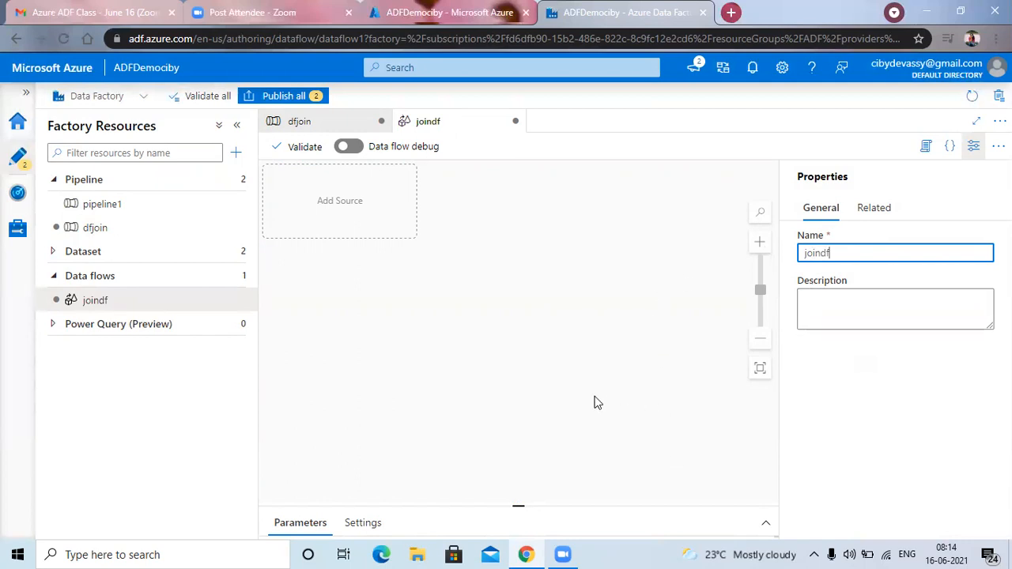
click(621, 452)
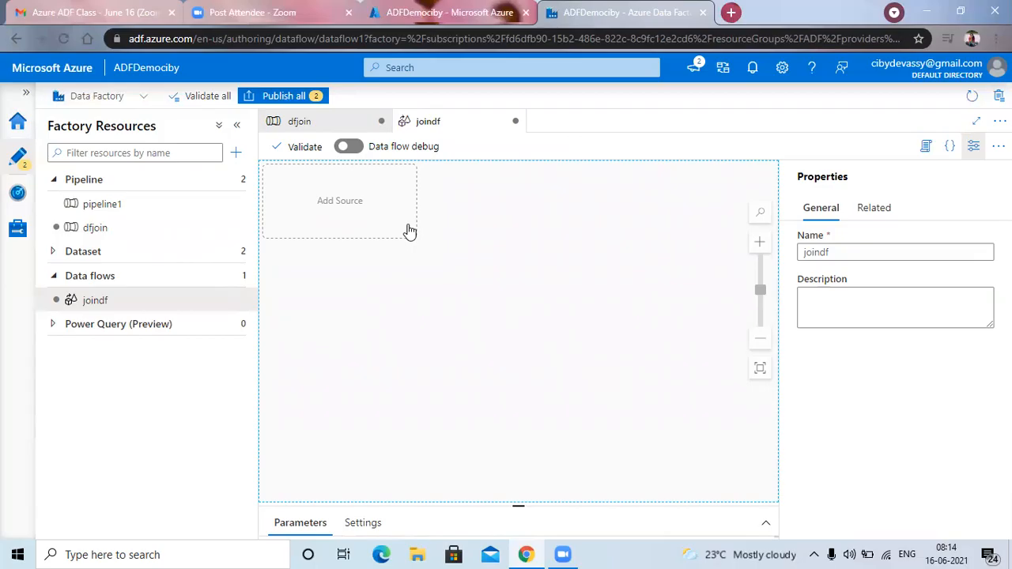
Switch to the desktop, create a text document named df there and open it in Notepad.
right_click(655, 551)
click(710, 458)
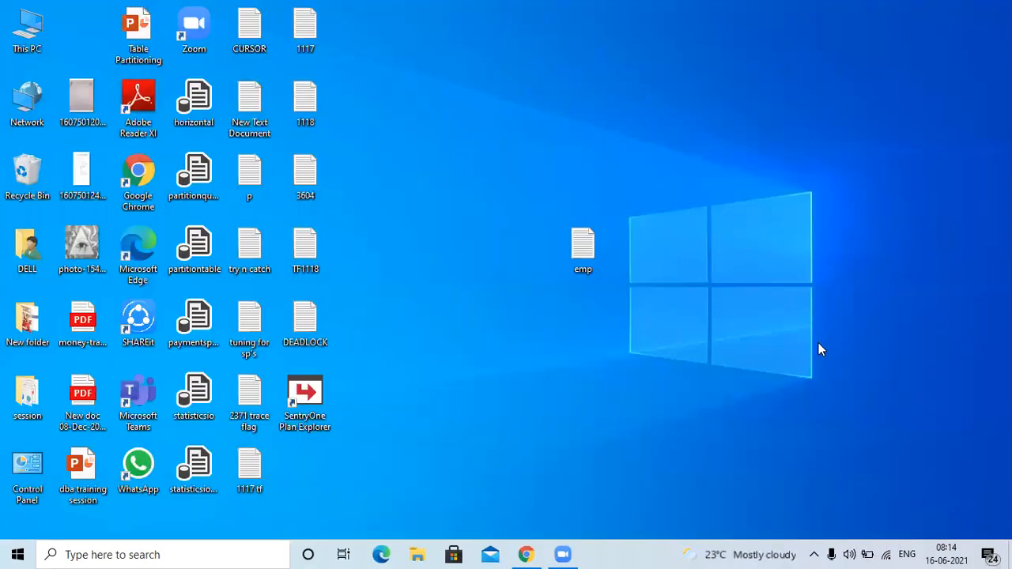
right_click(834, 346)
mouse_move(765, 348)
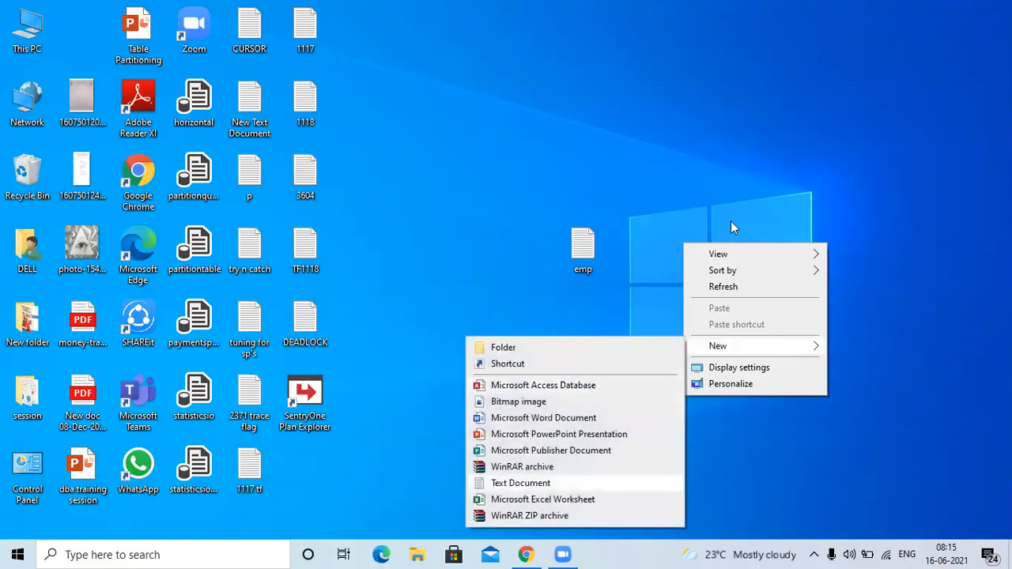
key(Return)
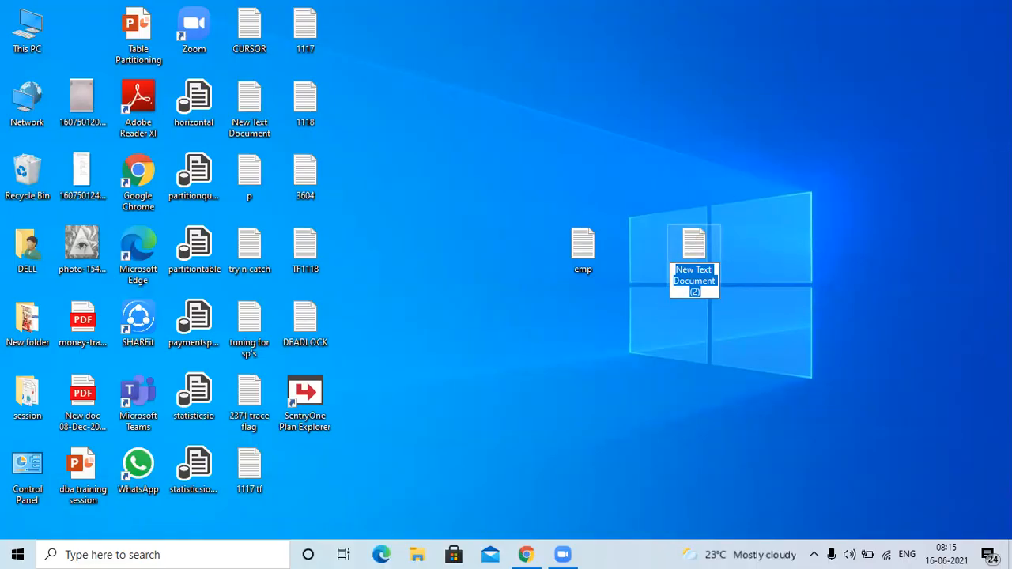
text(df)
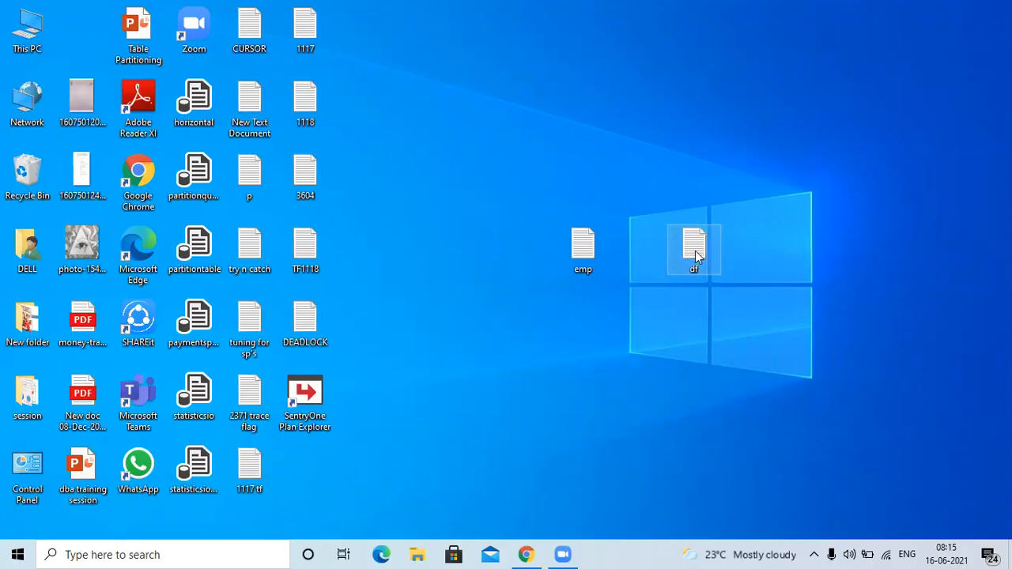
double_click(697, 251)
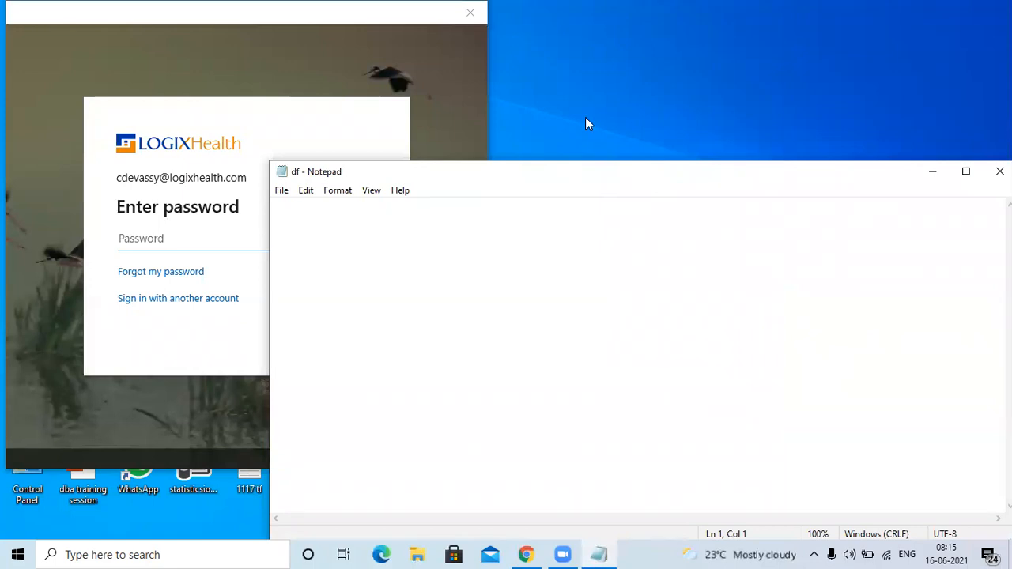
Enter the header line dno,dname in the df file, followed by the row 1,hr.
drag(542, 172, 468, 108)
text(dnam)
key(BackSpace)
key(BackSpace)
text(o,)
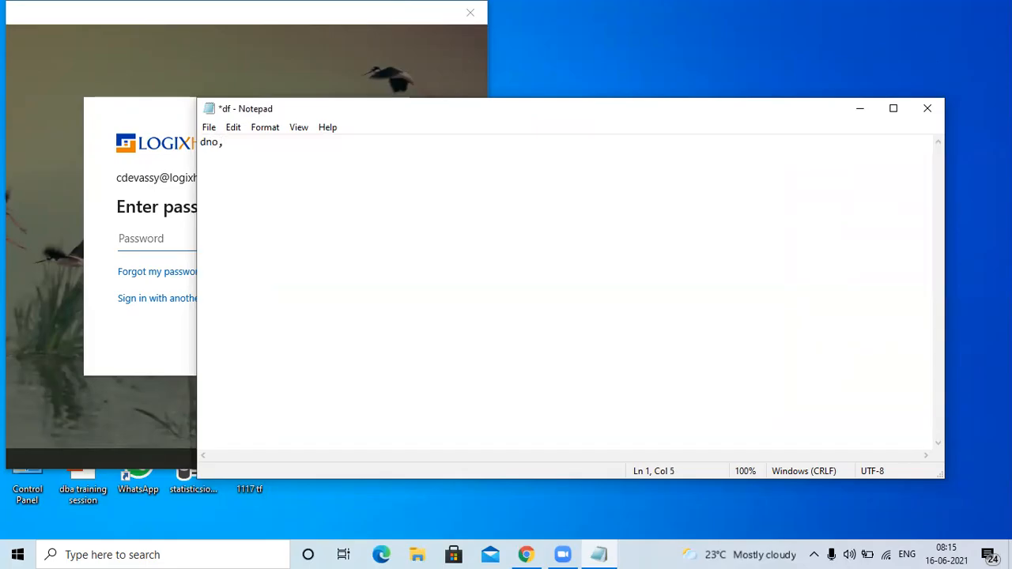
text(dname)
key(Return)
text(1,)
text(hr )
text(2)
Begin the next row with 2, and close the sign-in window behind the text file, then maximize the file's window.
click(182, 15)
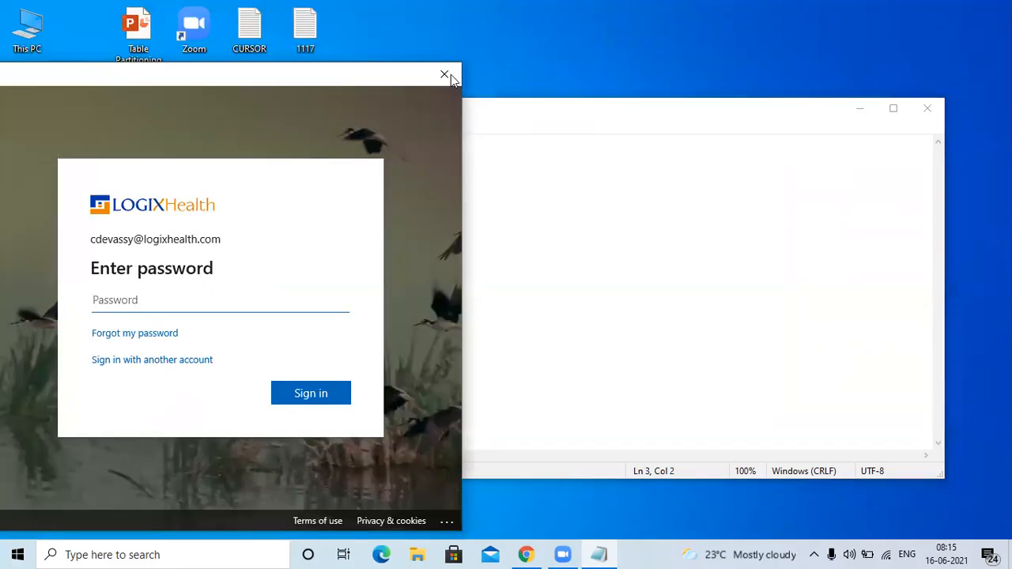
click(445, 73)
text(,)
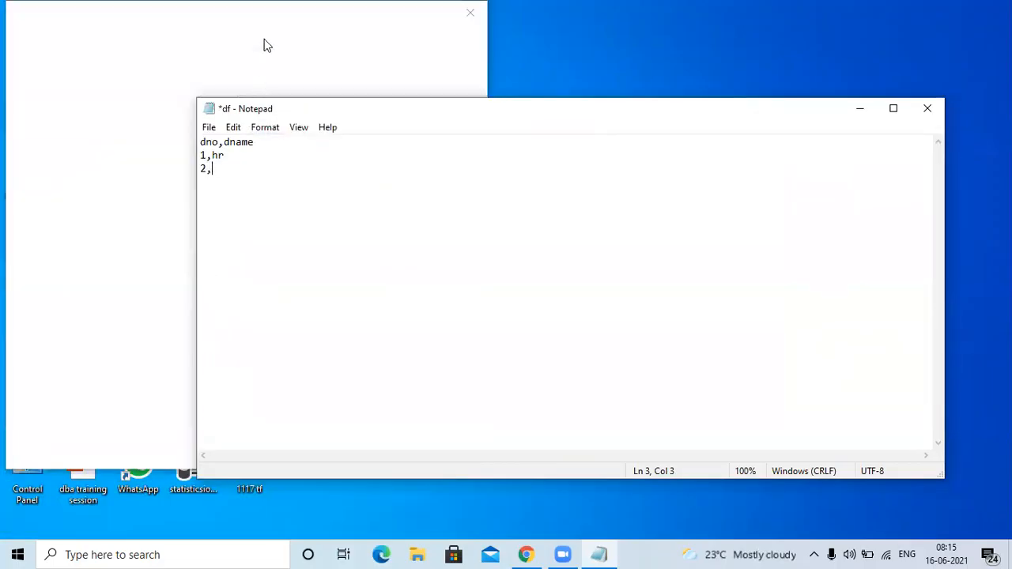
click(456, 44)
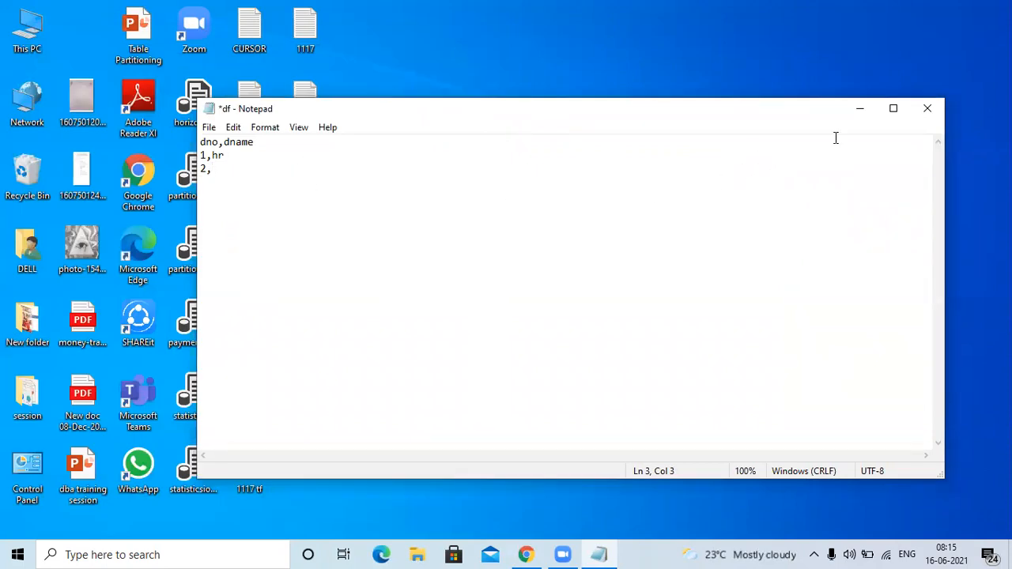
click(893, 109)
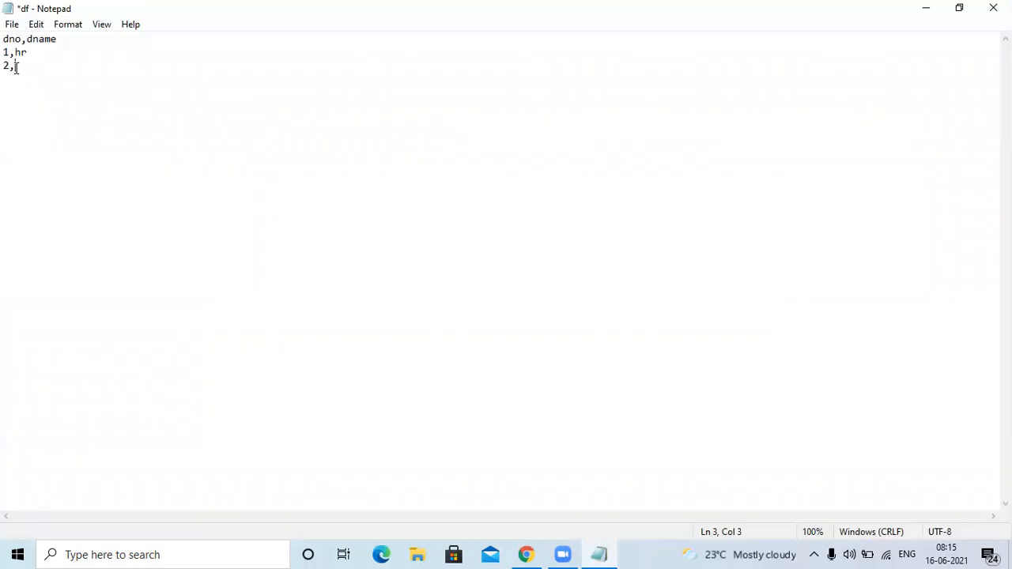
Complete the second department row with admin, add the rows 3,IT and 4,infra, and save the df file.
text(admin)
key(Return)
text(3,IT)
key(Return)
text(4,infra)
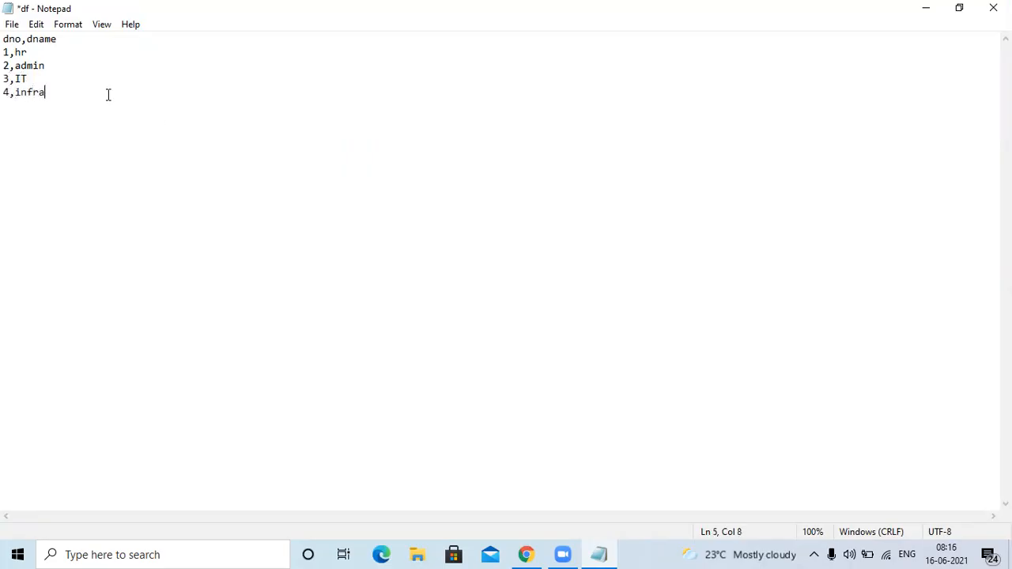
key(ctrl+s)
Start a new text file with the header line dno,eno,ename,esal.
key(ctrl+n)
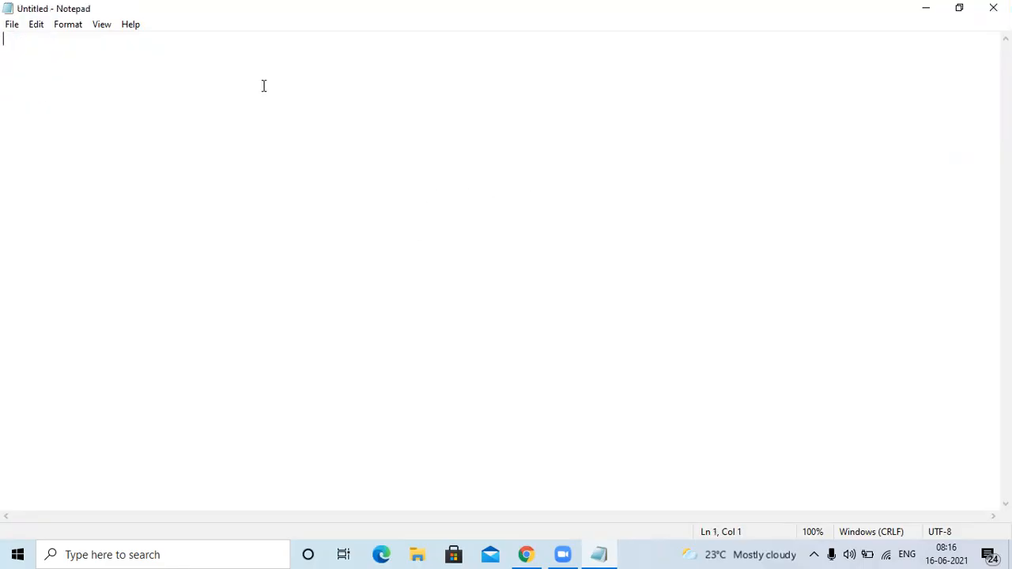
text(dno)
text(,)
text(en)
text(ame)
key(BackSpace)
key(BackSpace)
key(BackSpace)
key(BackSpace)
text(no)
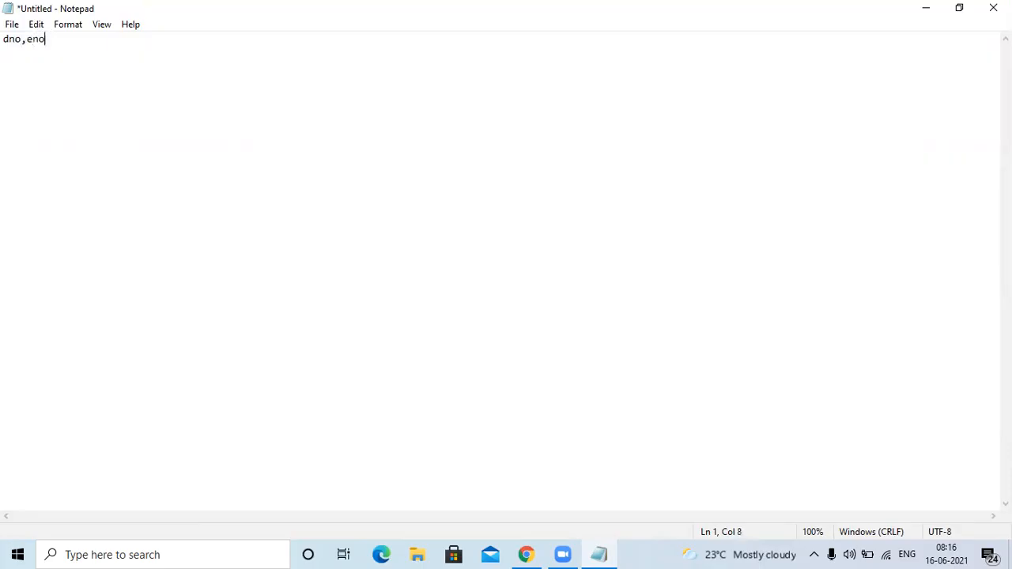
text(,ename)
text(,esal)
key(Return)
Add the first employee row with department 1, employee number 1, the employee's name and salary 300000.
text(1,1,ciby)
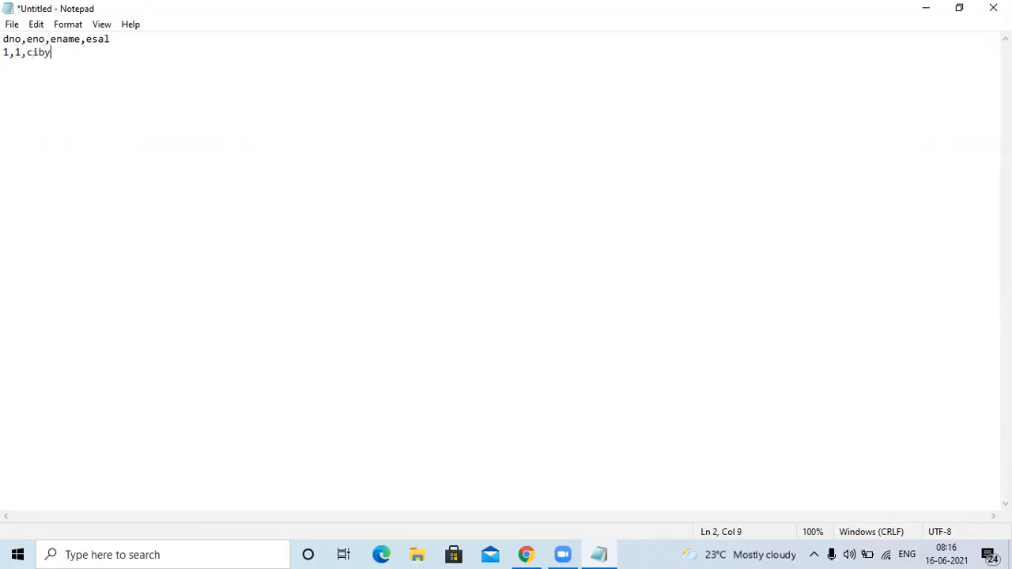
text(,300000)
key(Return)
Add the second employee row with department 2, employee number 2, the employee's name and salary 400000.
text(2,2,pruth)
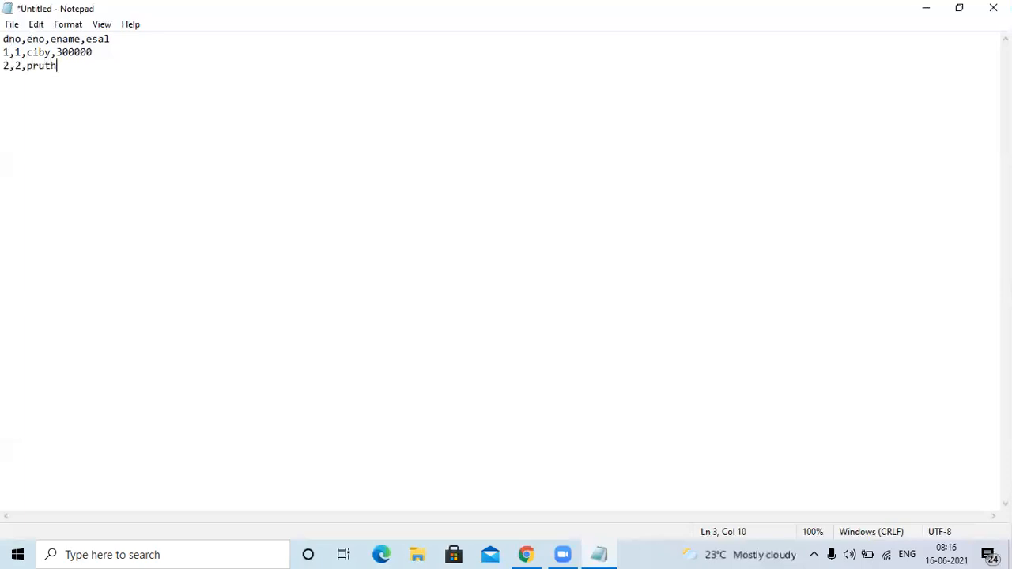
text(vi,400000)
key(Return)
Add the third employee row with department 3, employee number 3, the employee's name and salary 500000.
text(3,3,)
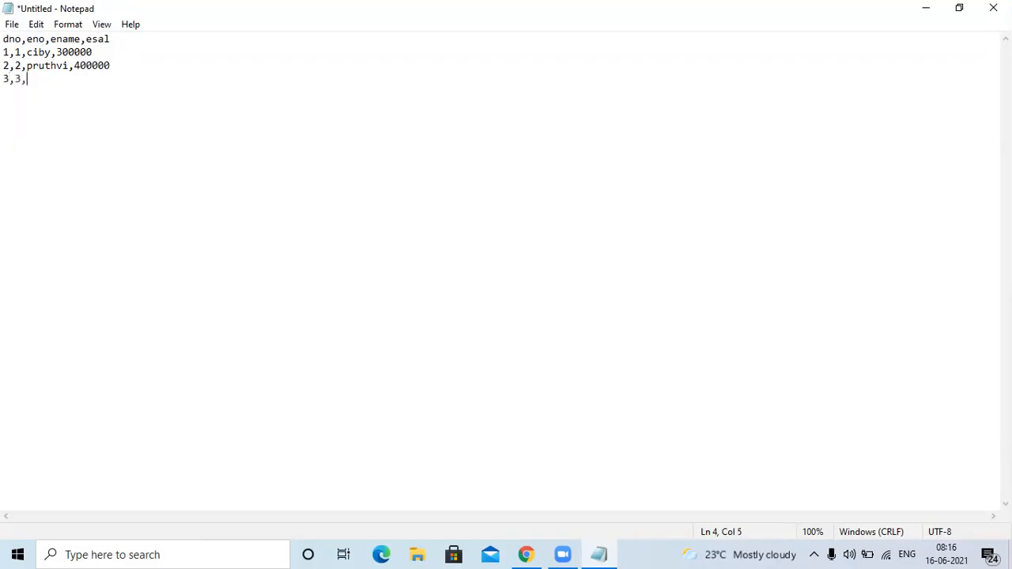
text(Raj,500000)
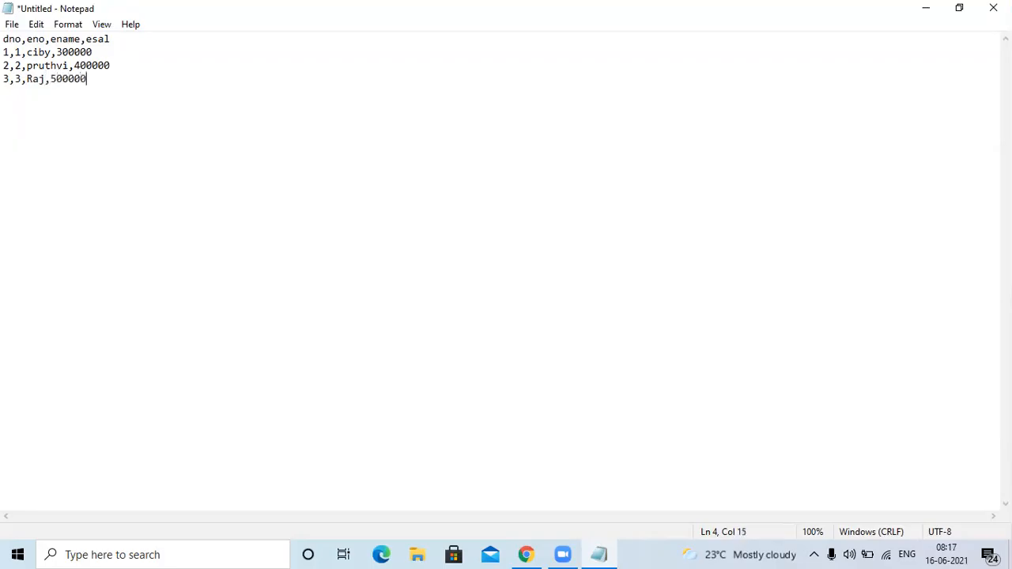
Change the first column name in the employee file's header line to dname.
click(23, 39)
key(BackSpace)
key(BackSpace)
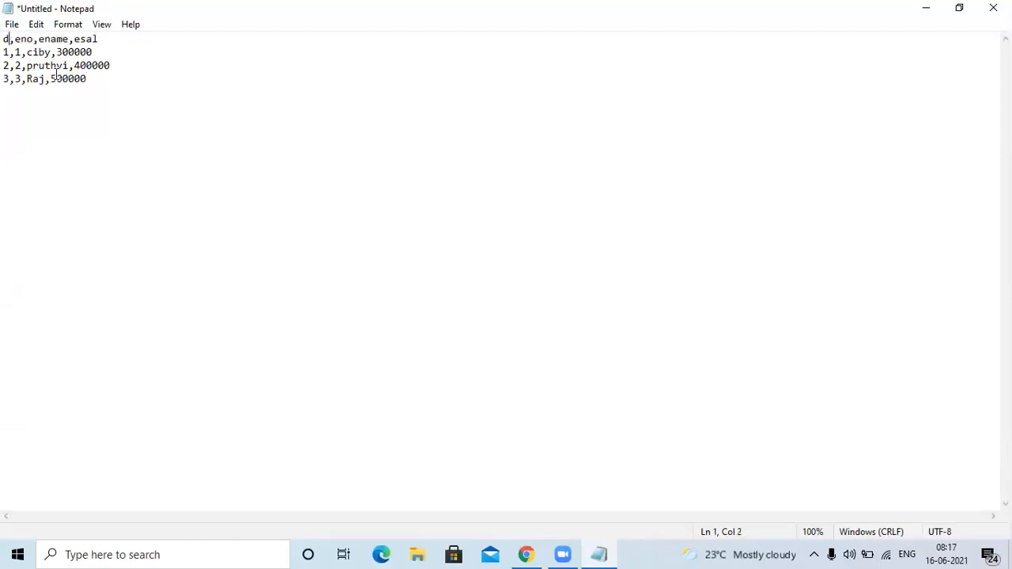
text(name)
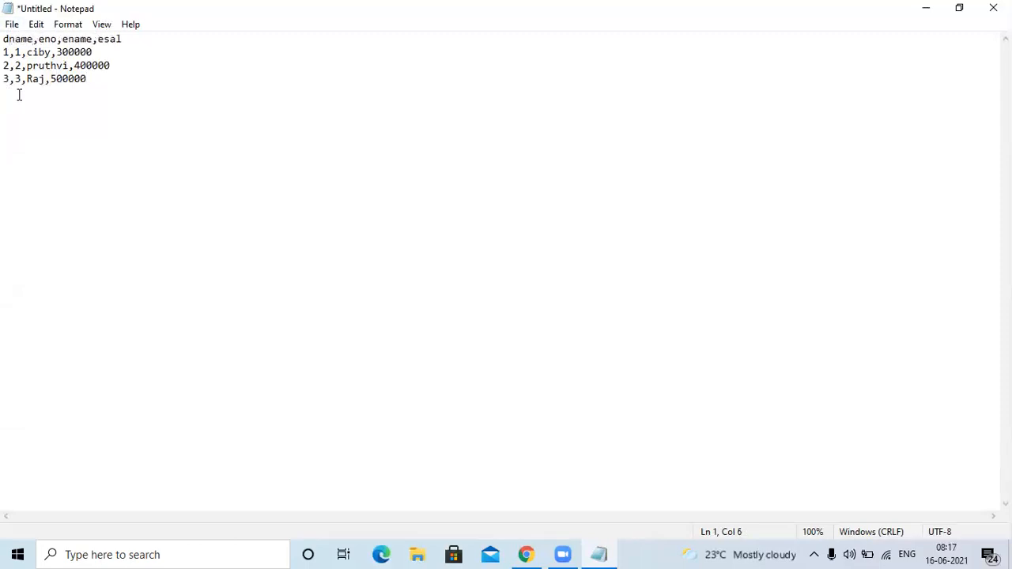
Replace the department numbers in the first and second employee rows with HR and admin.
click(10, 52)
key(BackSpace)
text(HR)
key(Down)
key(Left)
key(BackSpace)
text(admin)
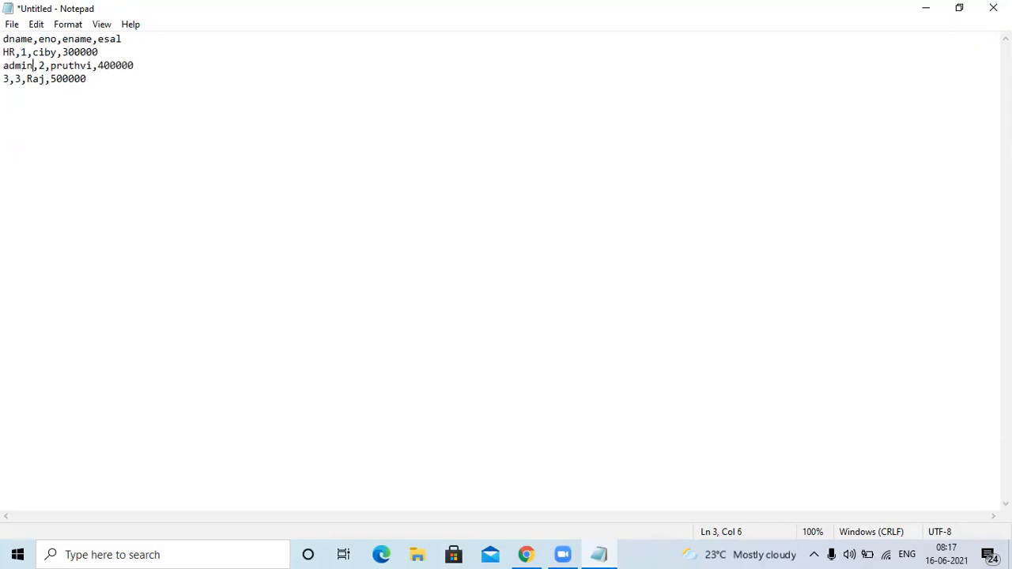
Replace the department number in the third employee row with IT.
key(Down)
key(Left)
key(Left)
key(Left)
key(Left)
key(BackSpace)
text(IT)
click(94, 81)
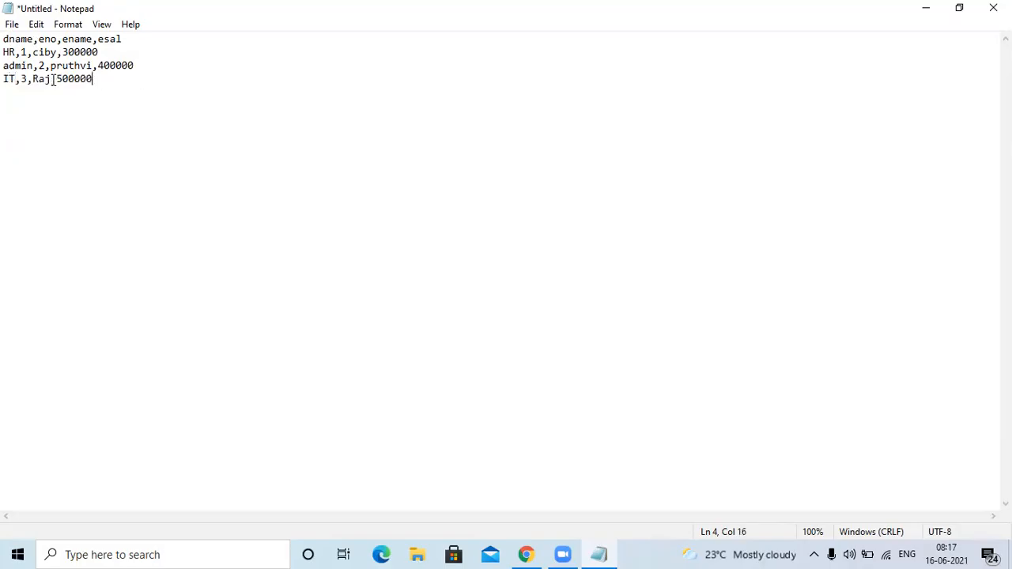
Change the first employee row's department to lowercase hr and re-enter IT in the third row.
click(14, 52)
key(BackSpace)
key(BackSpace)
text(hr)
key(Down)
key(Down)
key(BackSpace)
key(BackSpace)
text(IT)
click(142, 77)
key(Return)
text(infra,4)
key(BackSpace)
key(BackSpace)
key(BackSpace)
key(BackSpace)
key(BackSpace)
key(BackSpace)
key(BackSpace)
Save the employee file to the Desktop as a text document named empdpt.
key(ctrl+s)
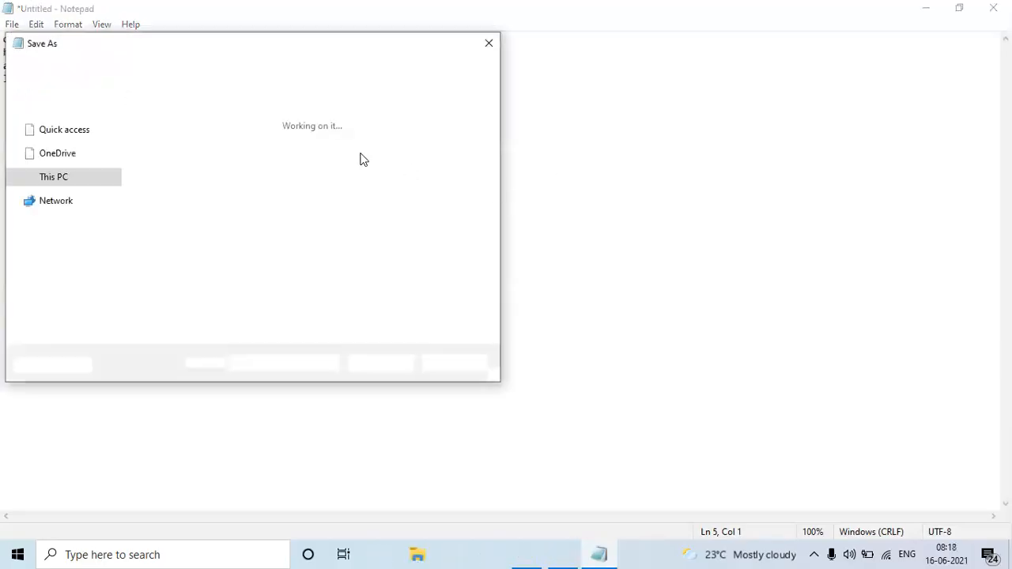
text(emp)
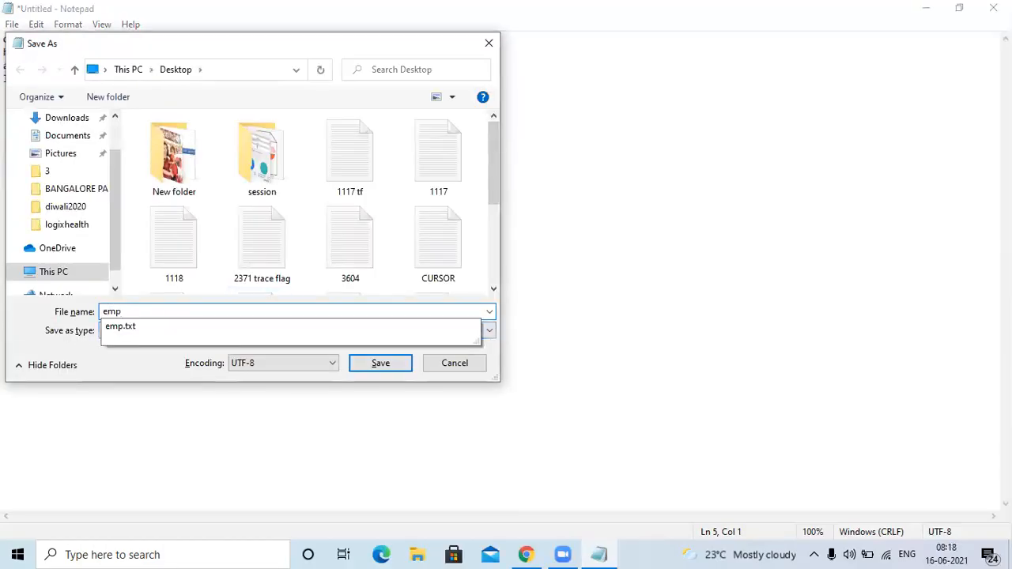
text(d)
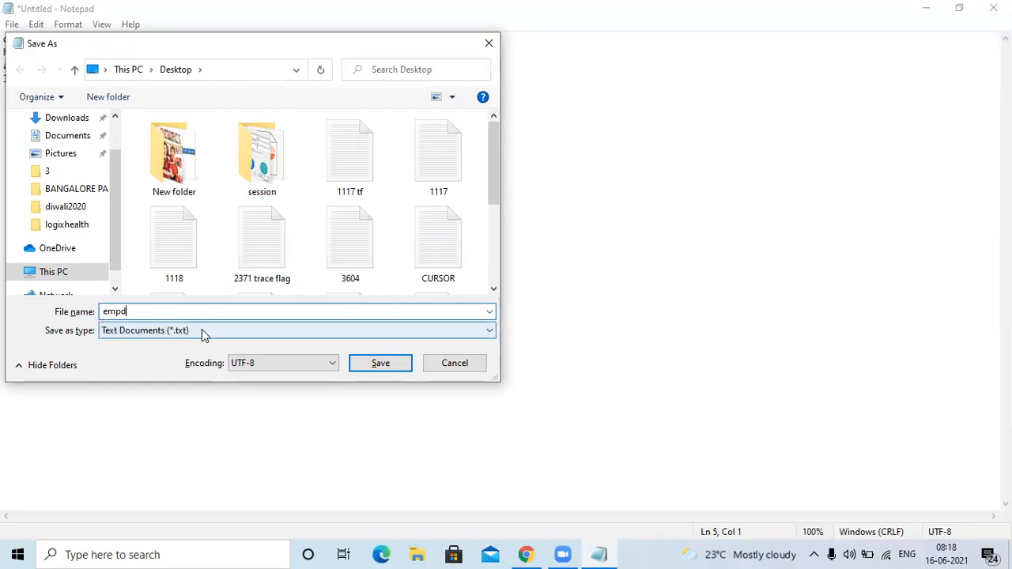
text(pt)
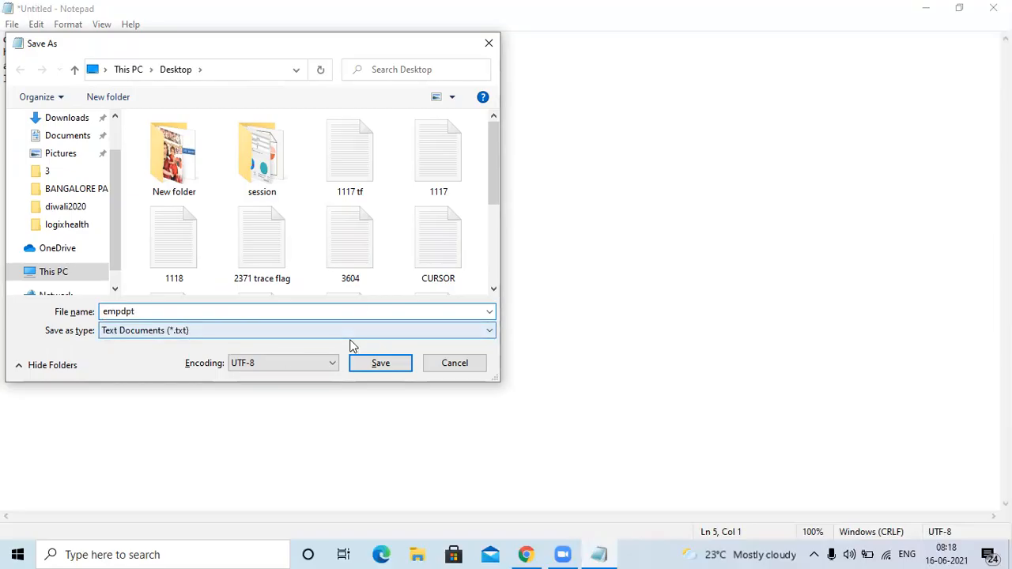
click(357, 360)
Open the df text file from the desktop and review its department rows.
click(598, 545)
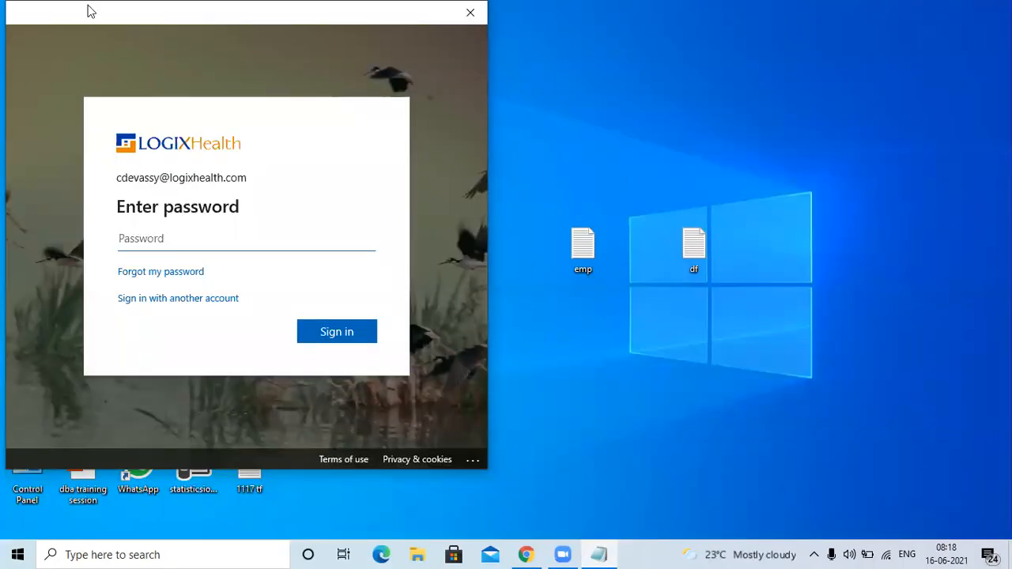
drag(88, 11, 113, 145)
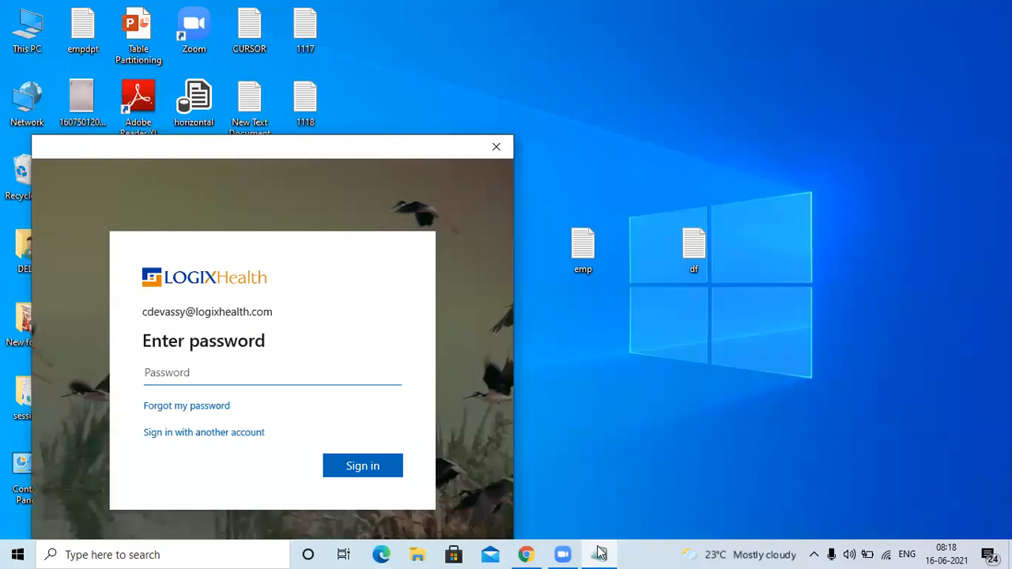
click(601, 553)
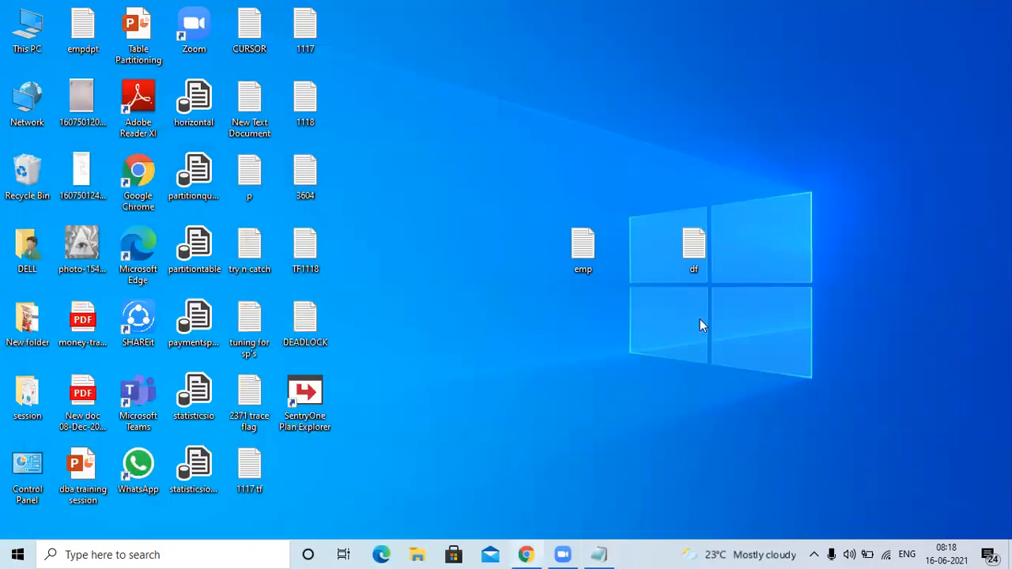
double_click(694, 248)
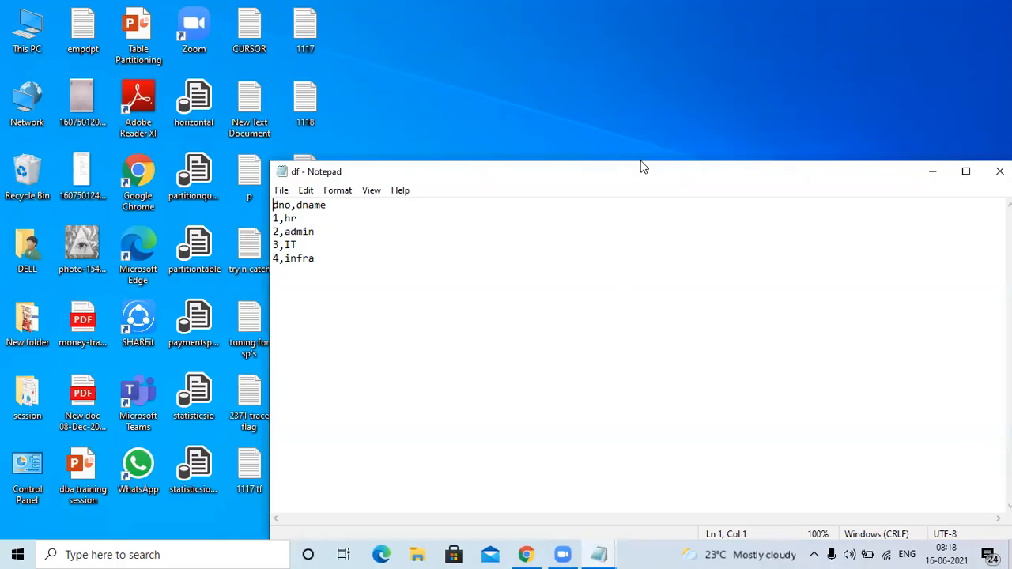
drag(622, 168, 571, 111)
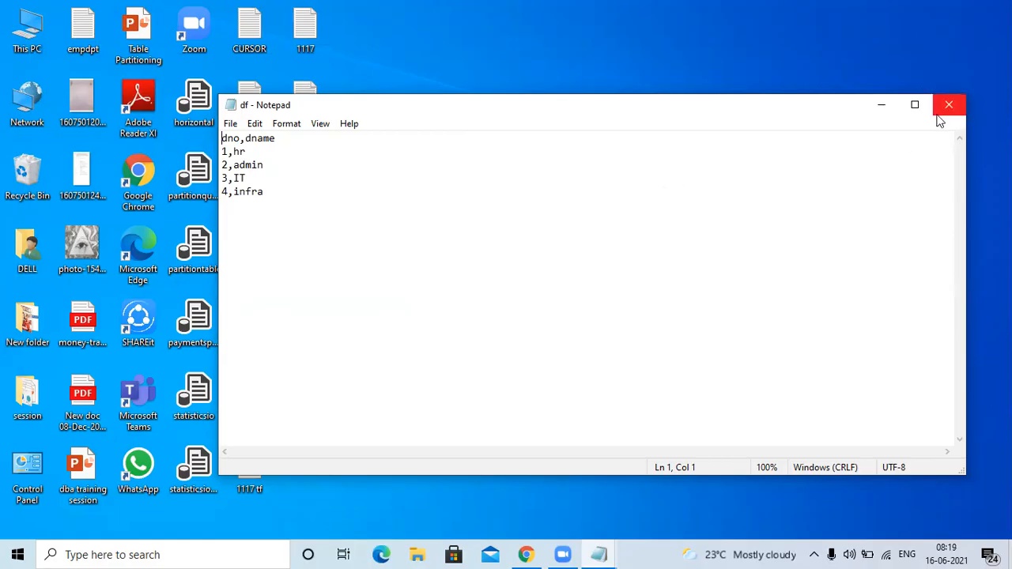
Switch to the Azure portal in Chrome and open the sqldemo SQL database from the home page's recent resources.
click(526, 554)
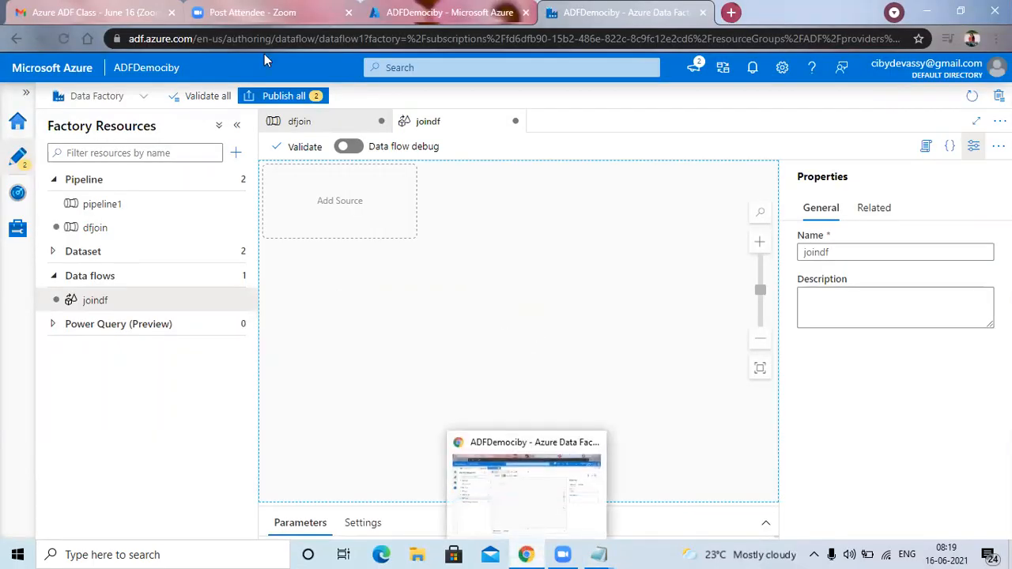
click(447, 24)
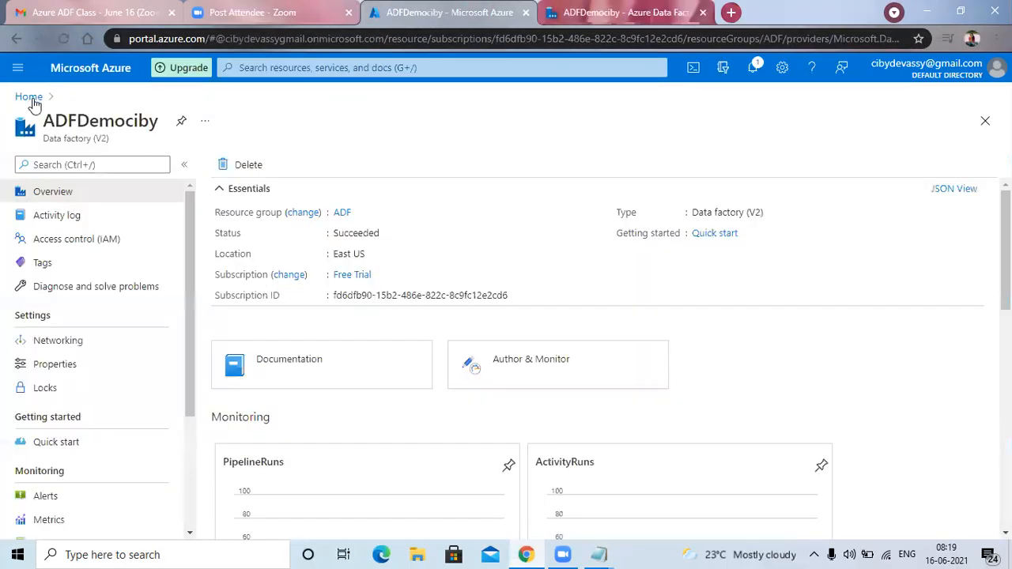
click(31, 99)
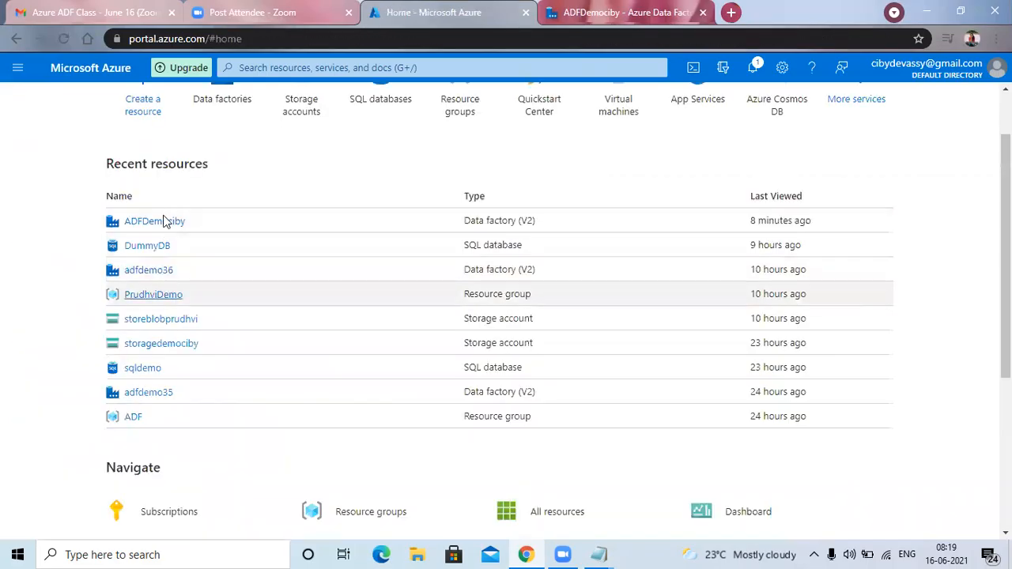
scroll(199, 295, up, 1)
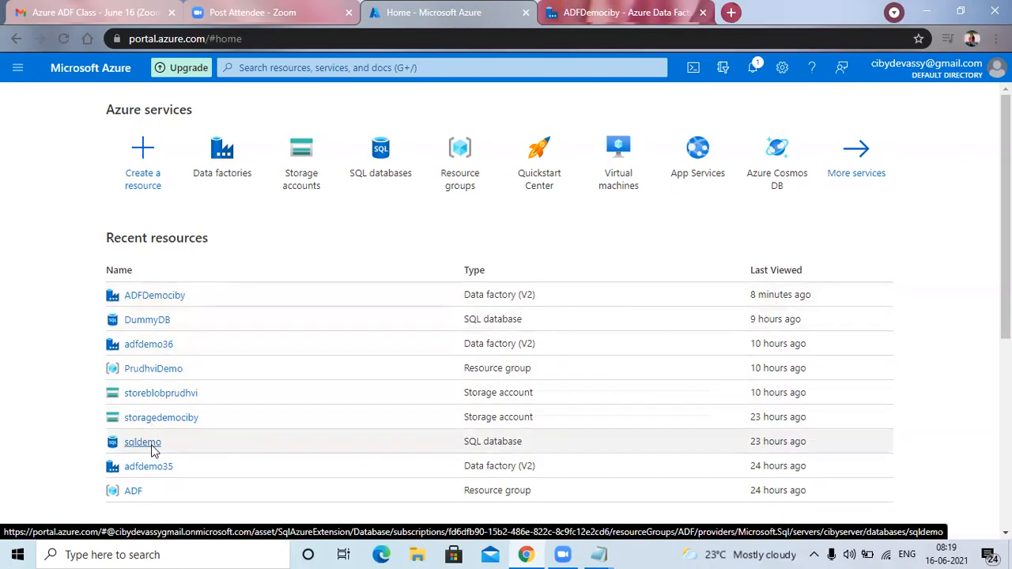
click(149, 445)
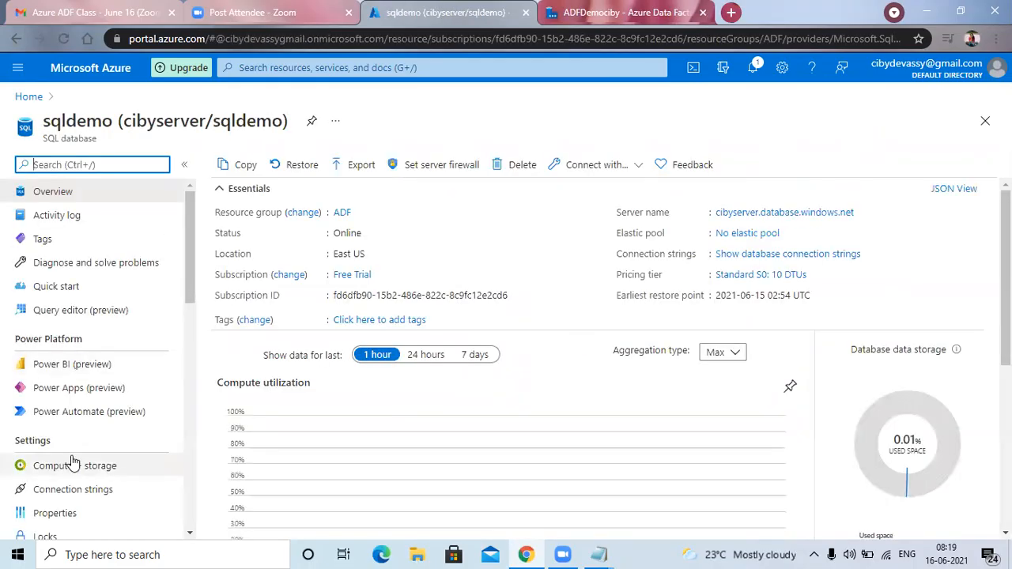
Open the query editor of the sqldemo database.
scroll(82, 419, down, 1)
scroll(79, 423, down, 2)
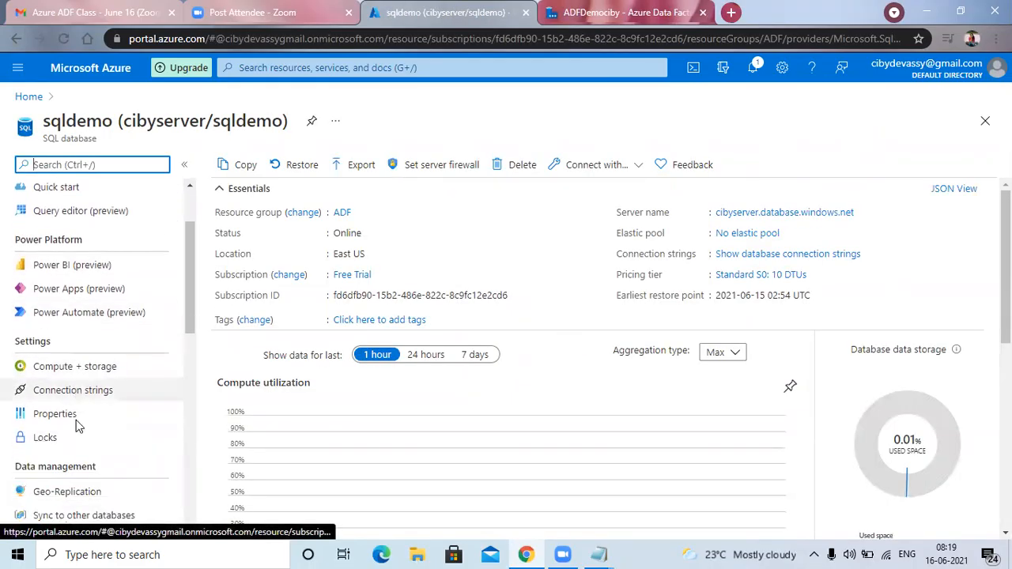
scroll(81, 419, up, 2)
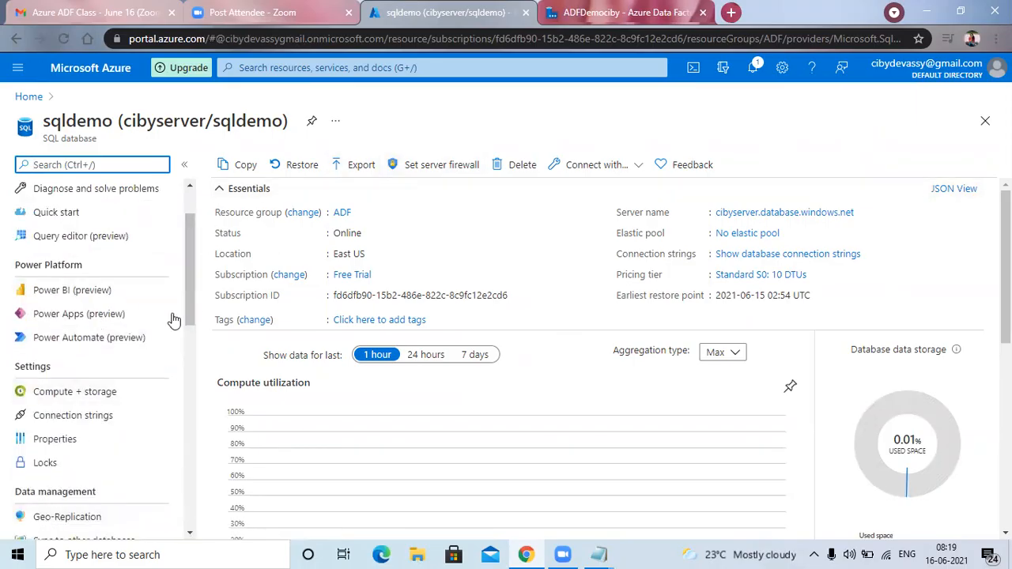
scroll(95, 238, up, 1)
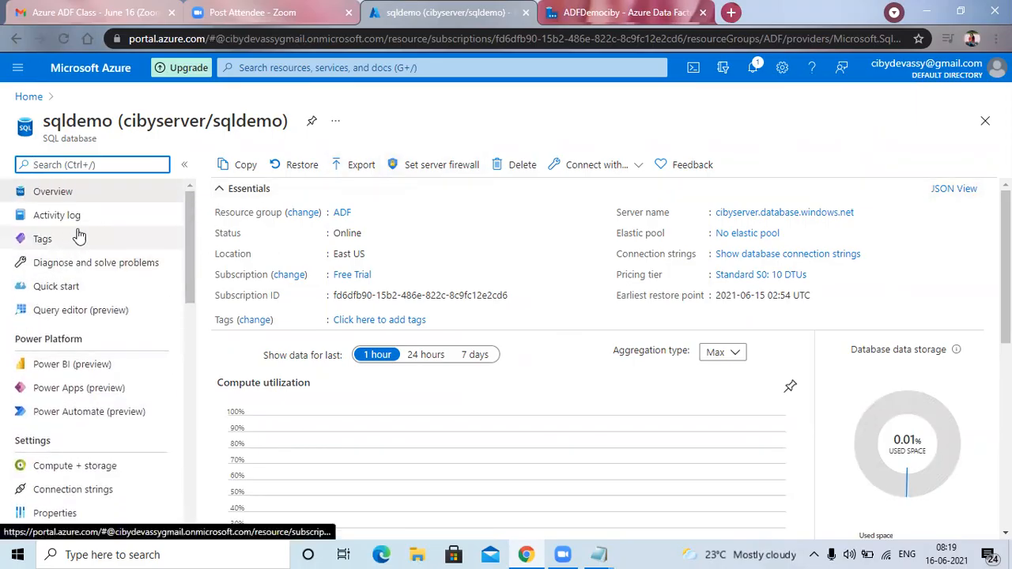
click(79, 312)
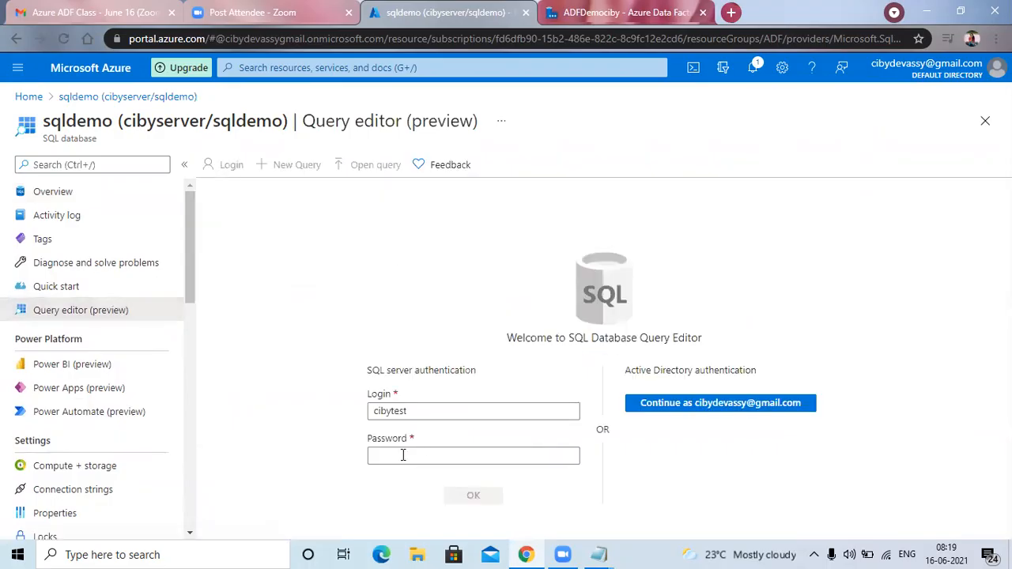
Try to log in to the query editor with SQL server authentication by entering the account password and accepting the certificate.
click(402, 454)
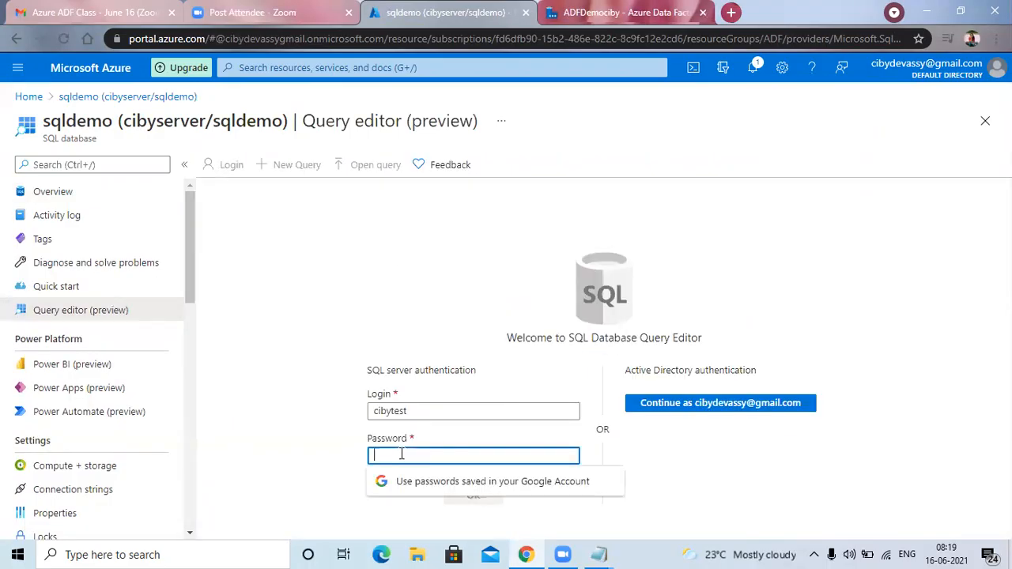
text(*****)
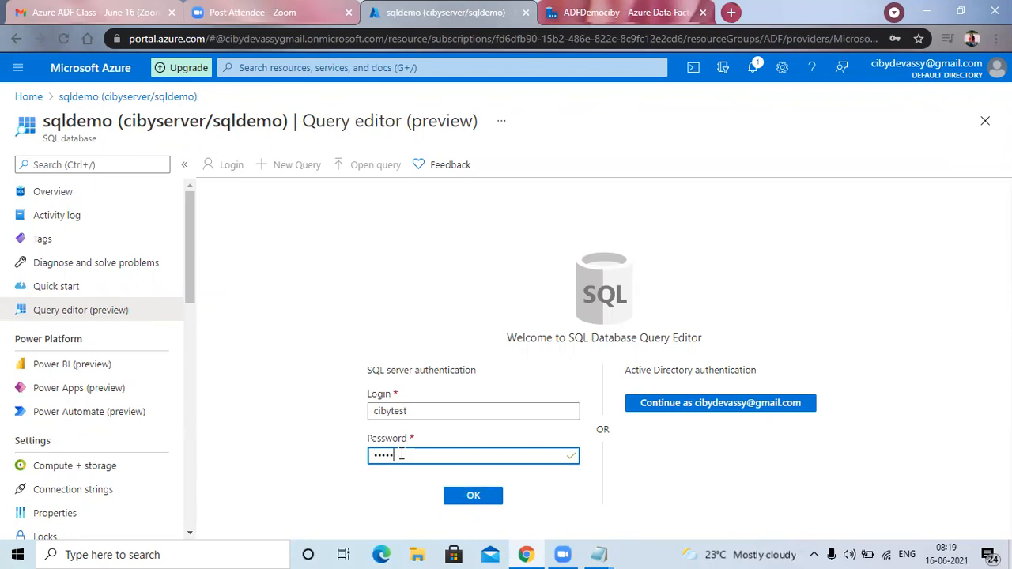
key(BackSpace)
key(BackSpace)
key(BackSpace)
key(BackSpace)
key(BackSpace)
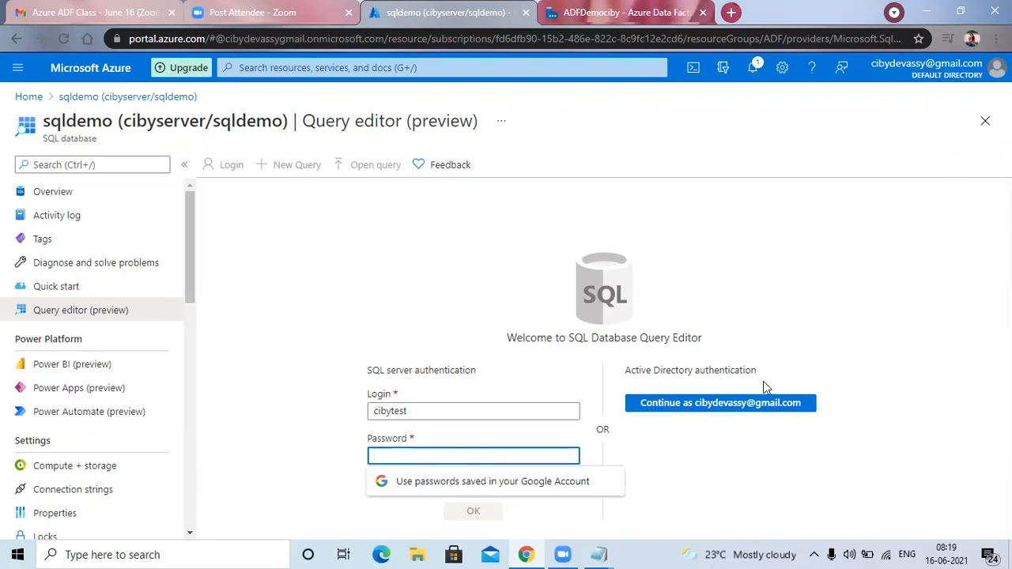
text(****)
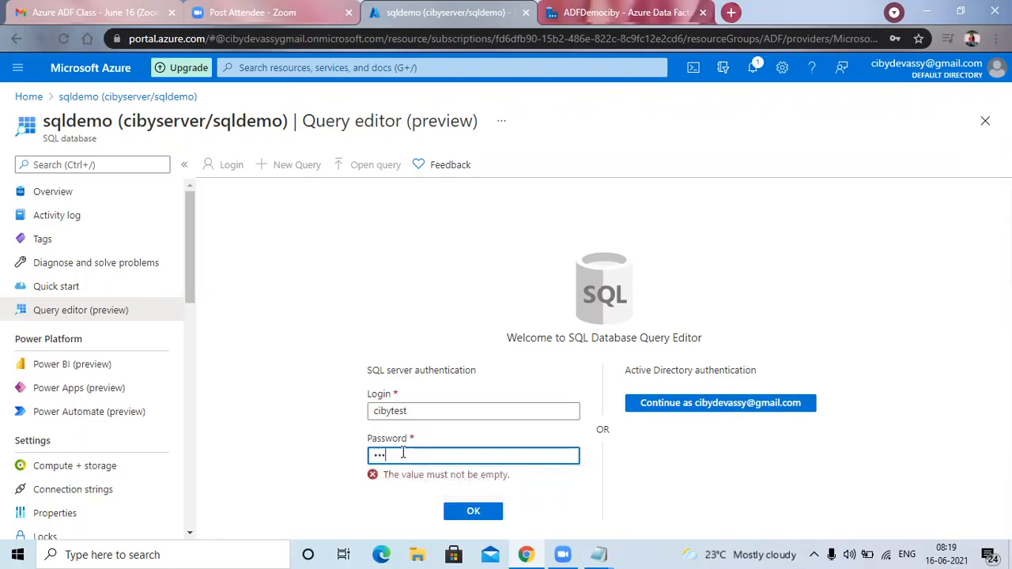
text(***)
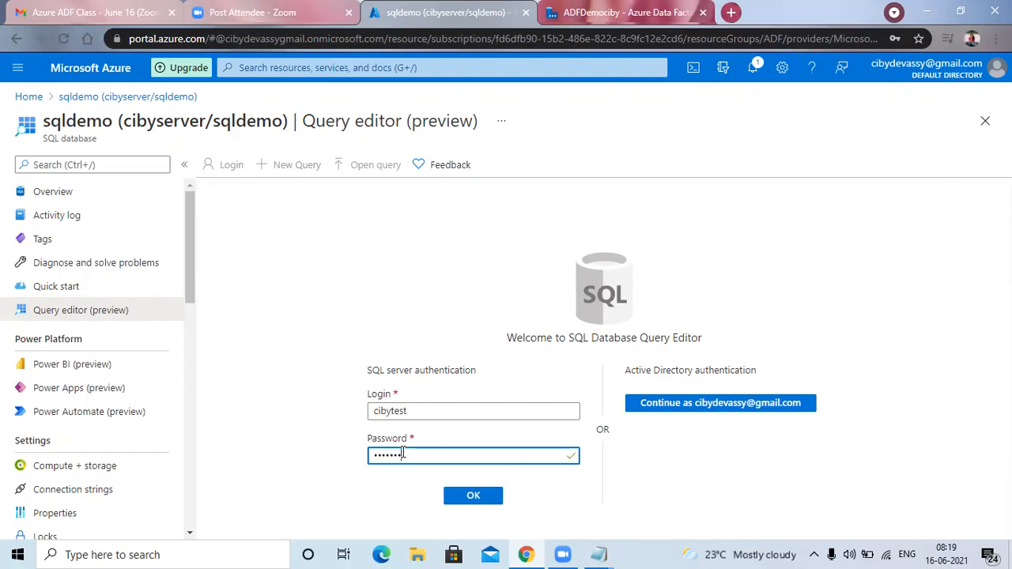
text(*)
click(476, 496)
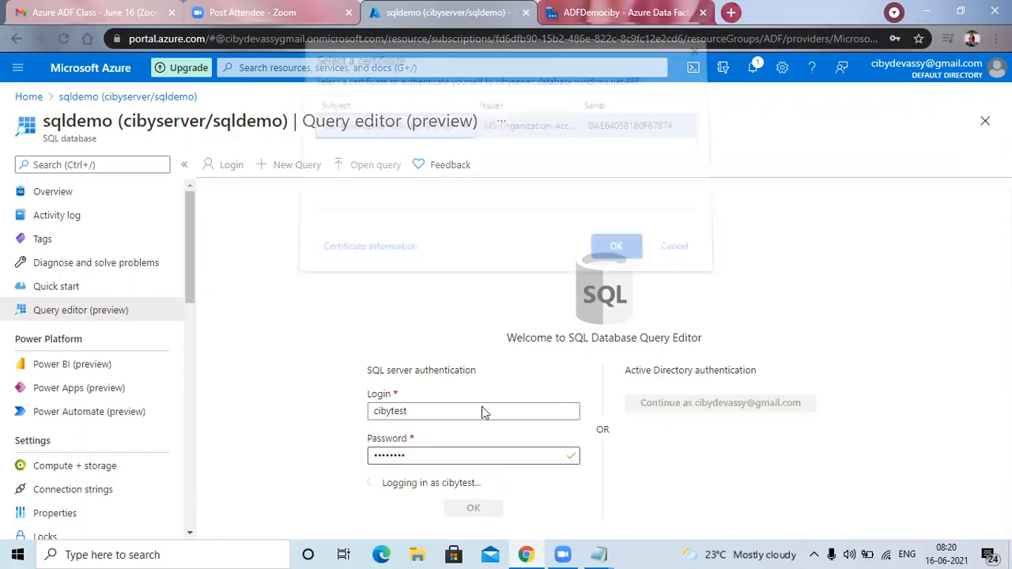
click(613, 250)
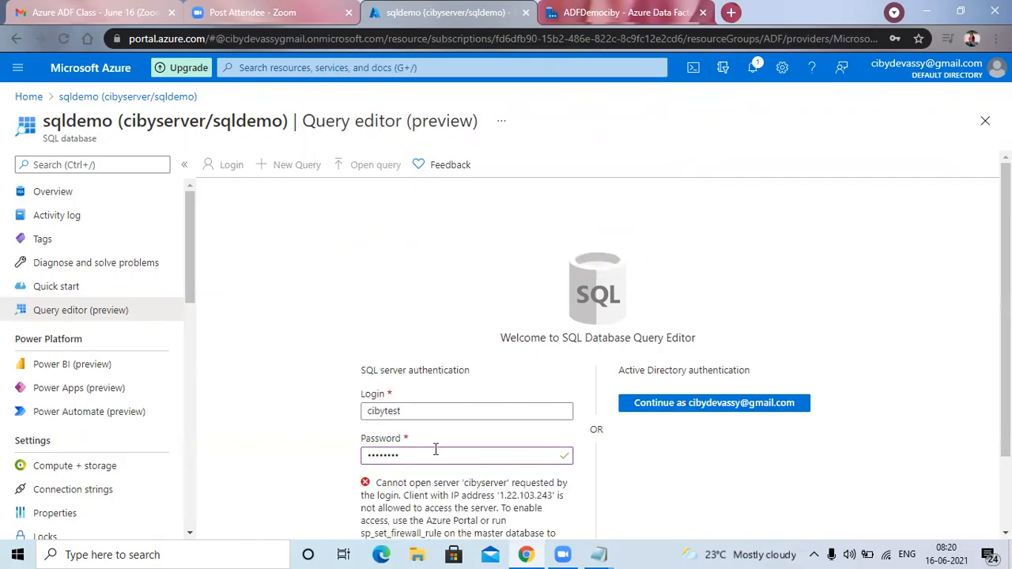
Check the login message, leave the query editor for the portal home discarding unsaved edits, and reopen the sqldemo database.
scroll(435, 450, down, 2)
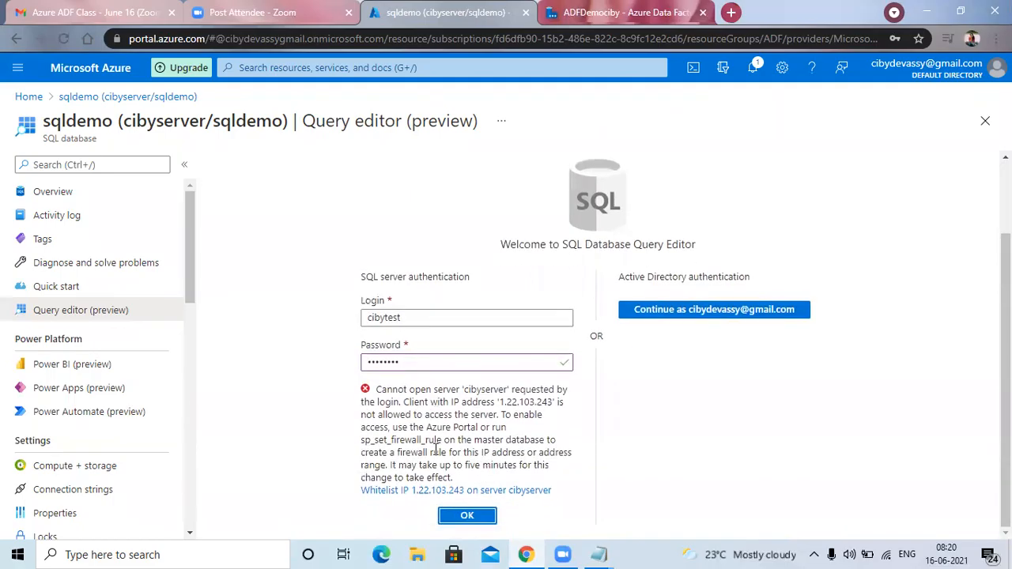
scroll(435, 443, up, 2)
scroll(106, 396, down, 2)
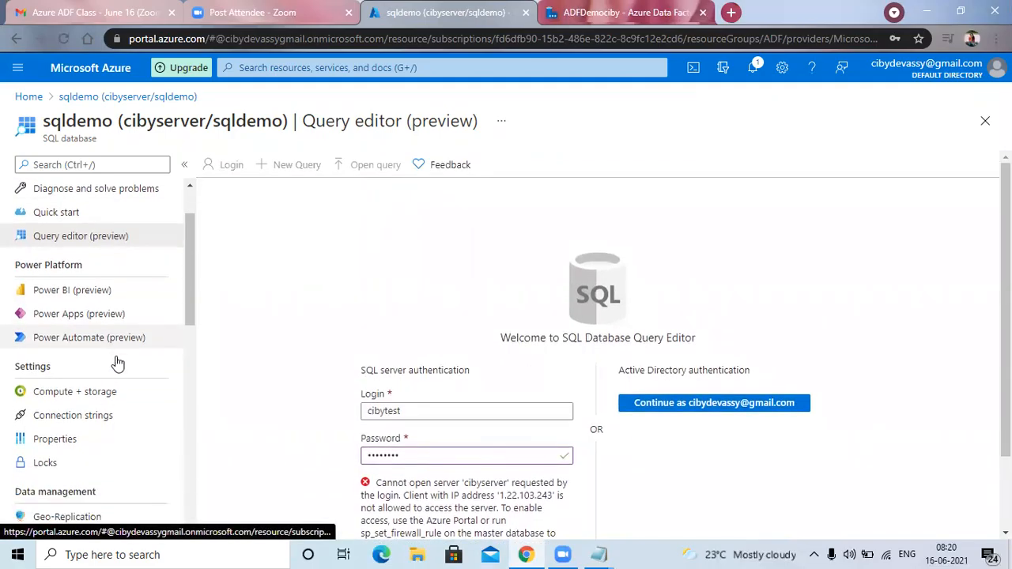
scroll(106, 316, up, 2)
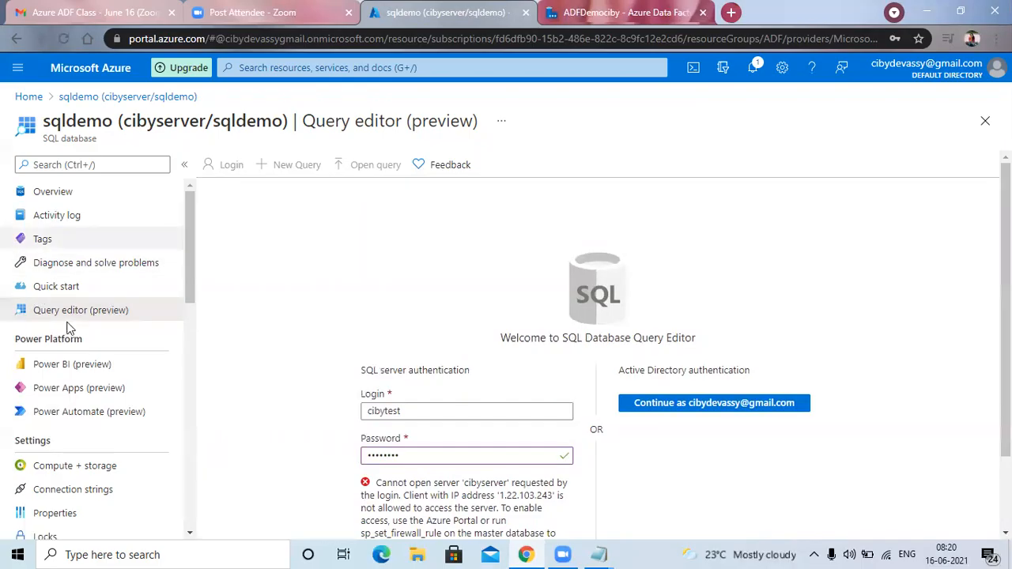
scroll(355, 414, down, 1)
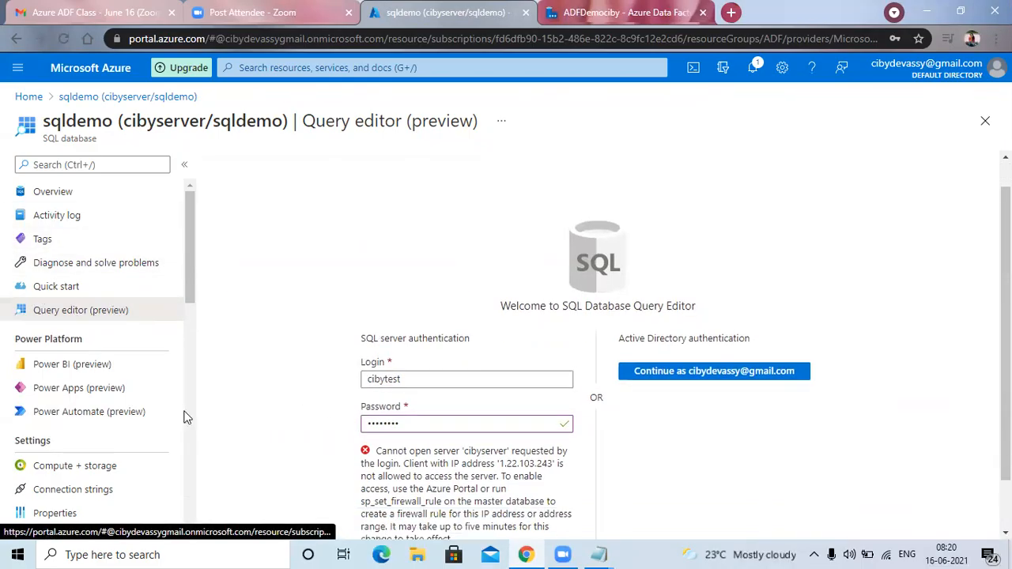
scroll(183, 417, down, 2)
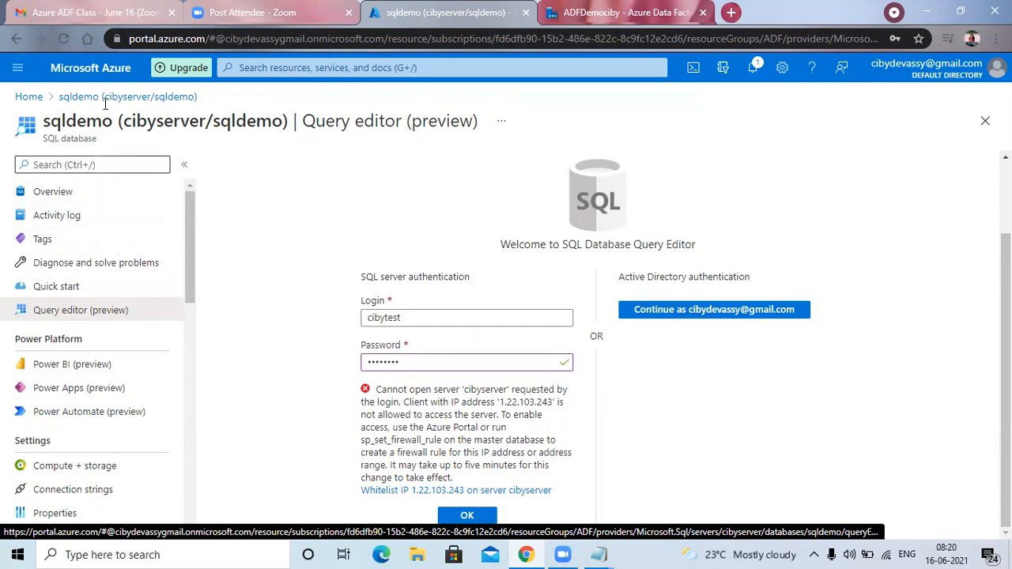
click(32, 98)
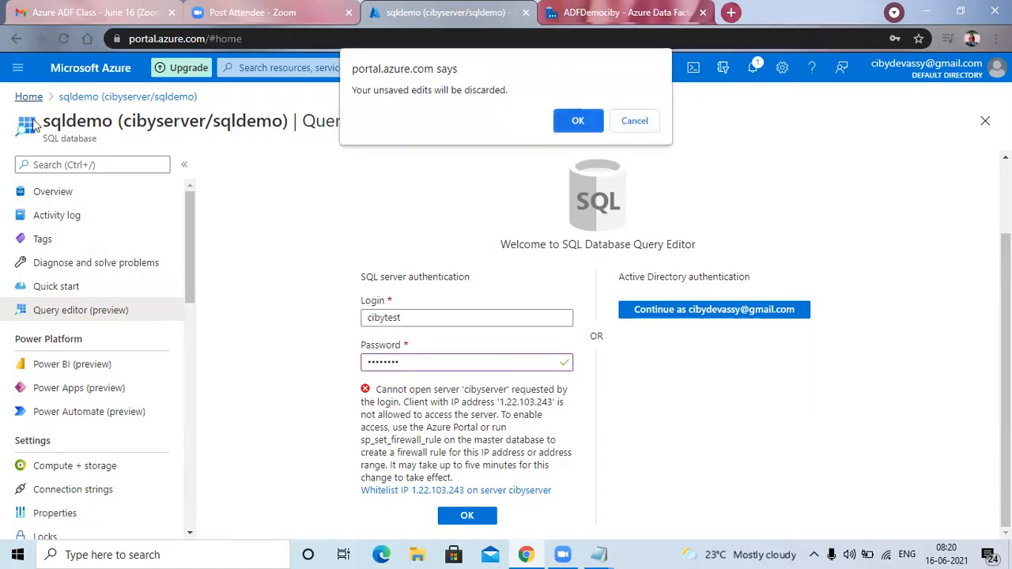
key(Return)
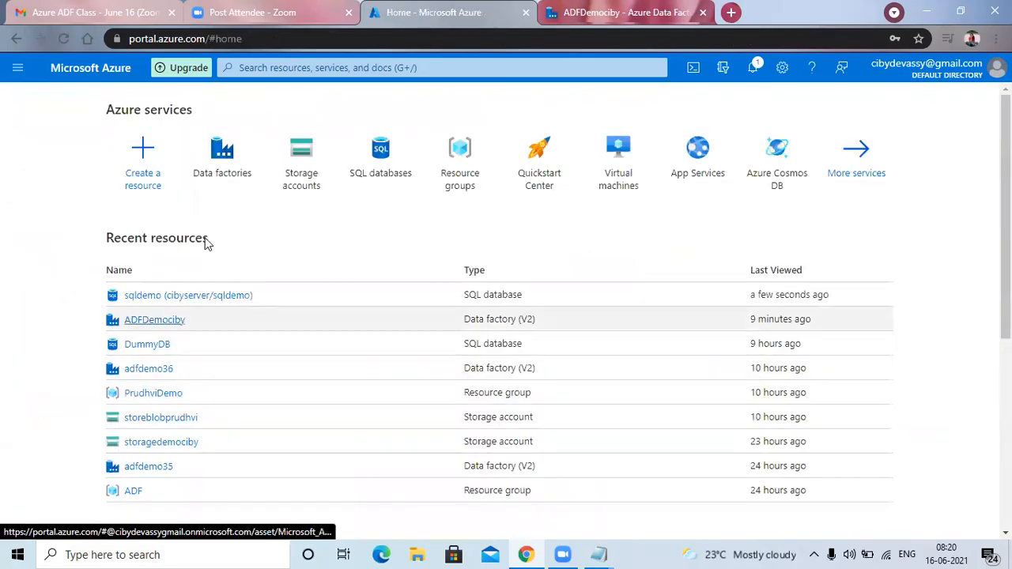
click(142, 296)
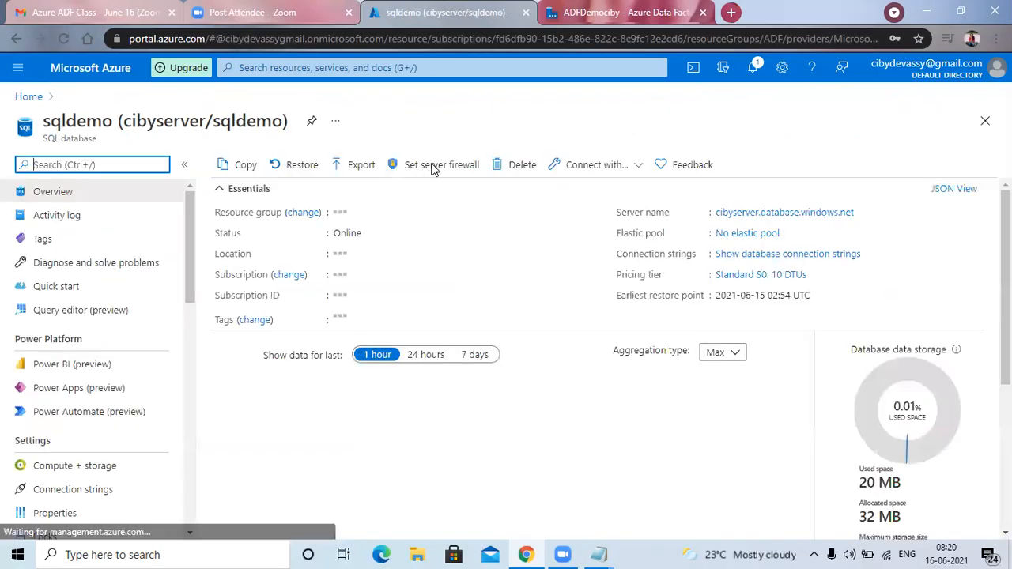
Add the current client IP address to the firewall rules of the sqldemo database's server and save them.
click(433, 166)
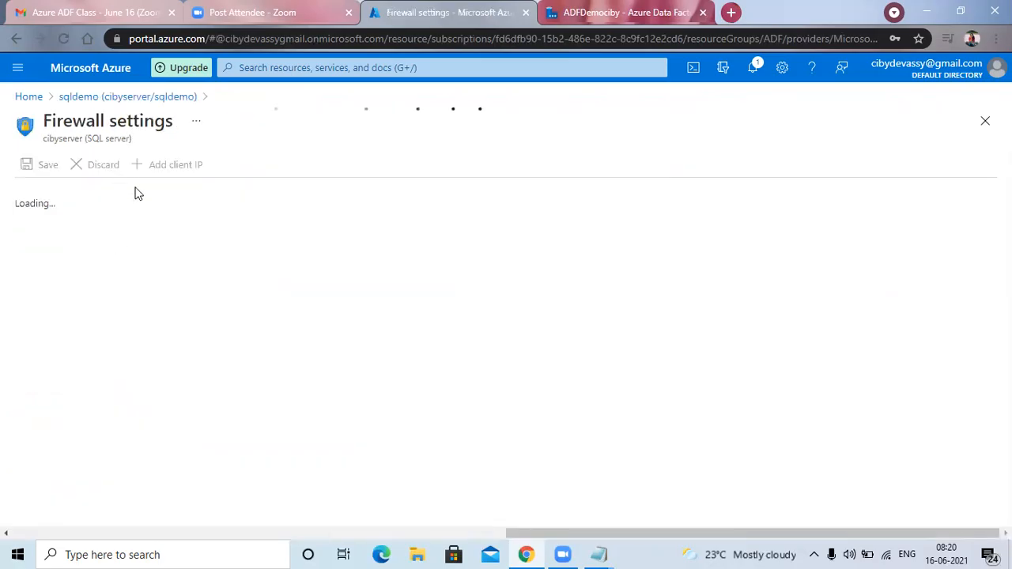
click(170, 166)
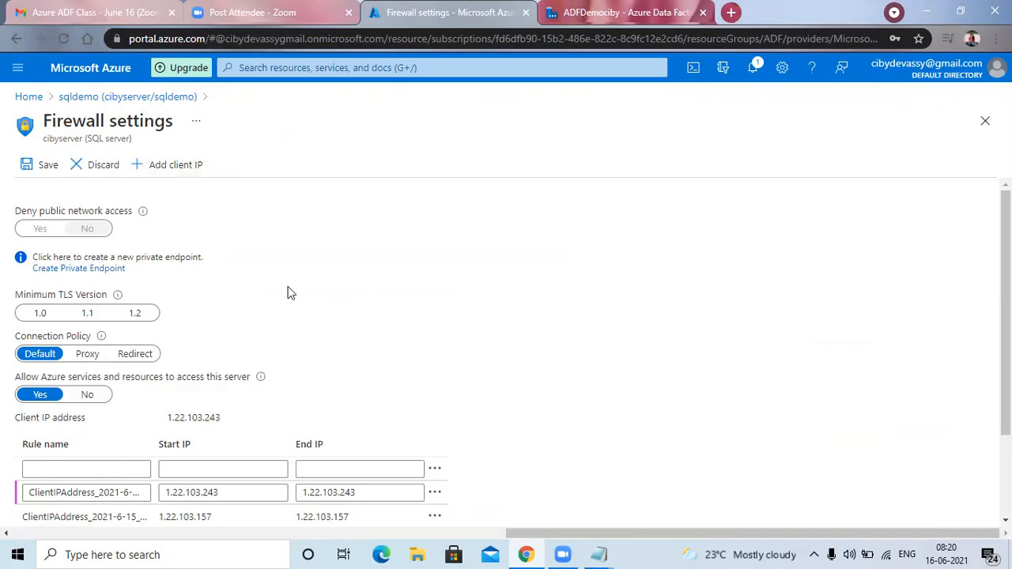
click(45, 165)
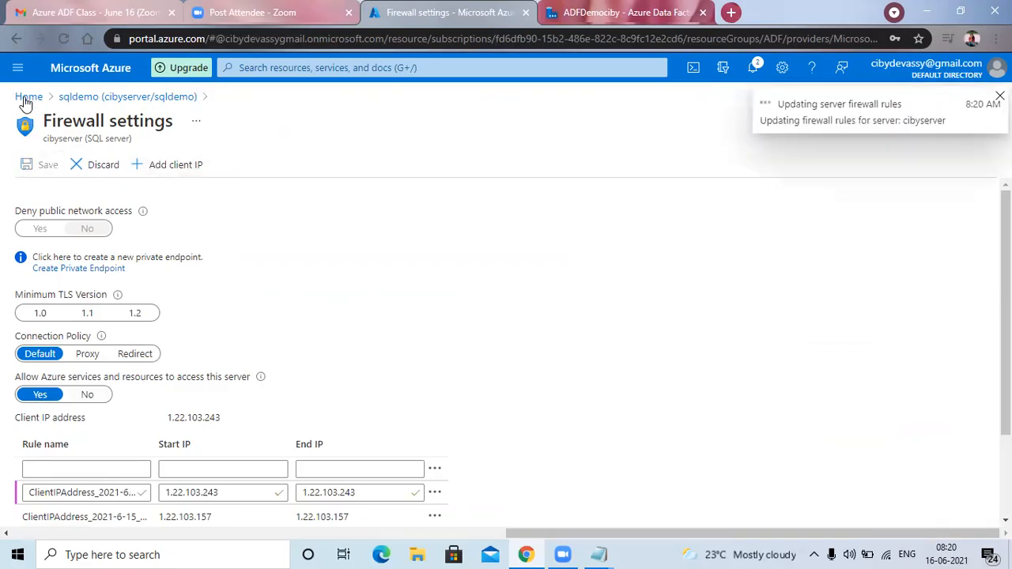
click(60, 244)
Reopen sqldemo from the portal home and log in to its query editor with SQL server authentication by entering the account password.
click(29, 96)
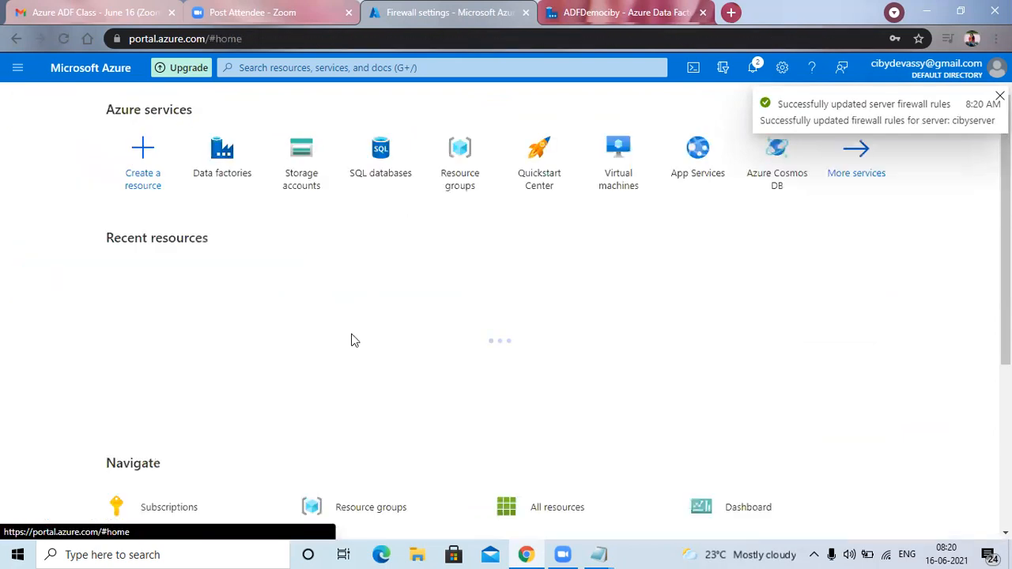
click(154, 299)
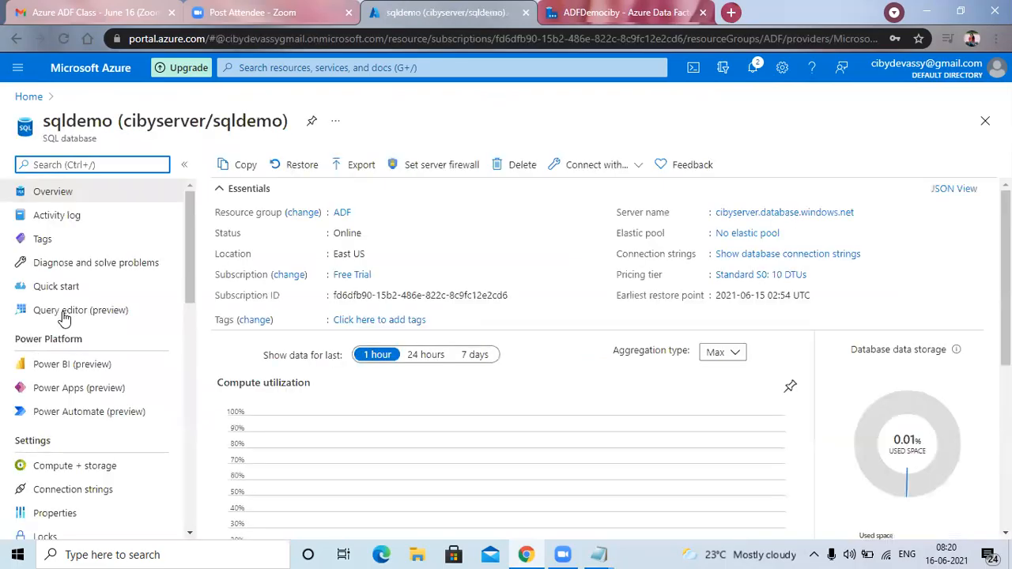
click(65, 315)
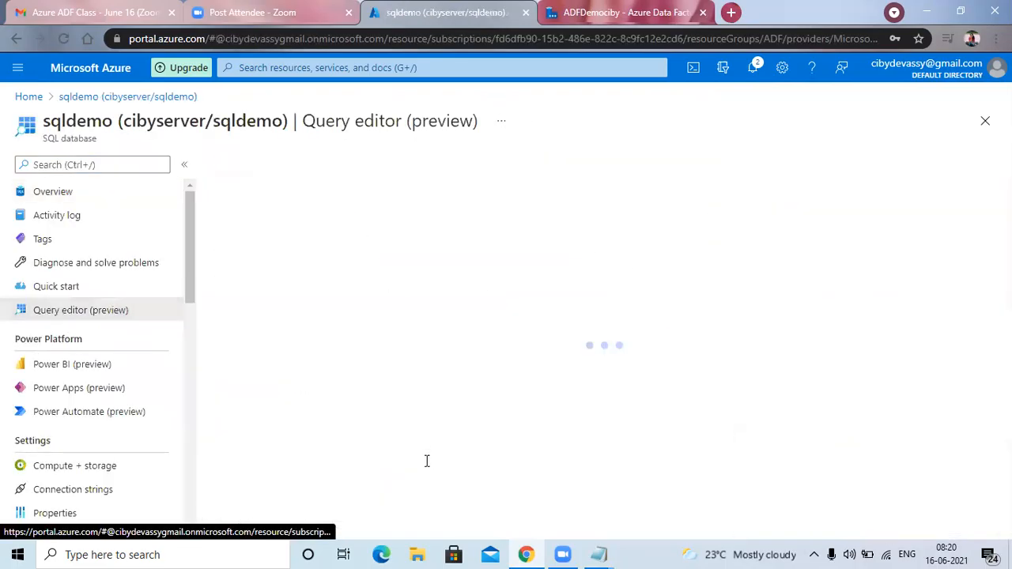
click(426, 460)
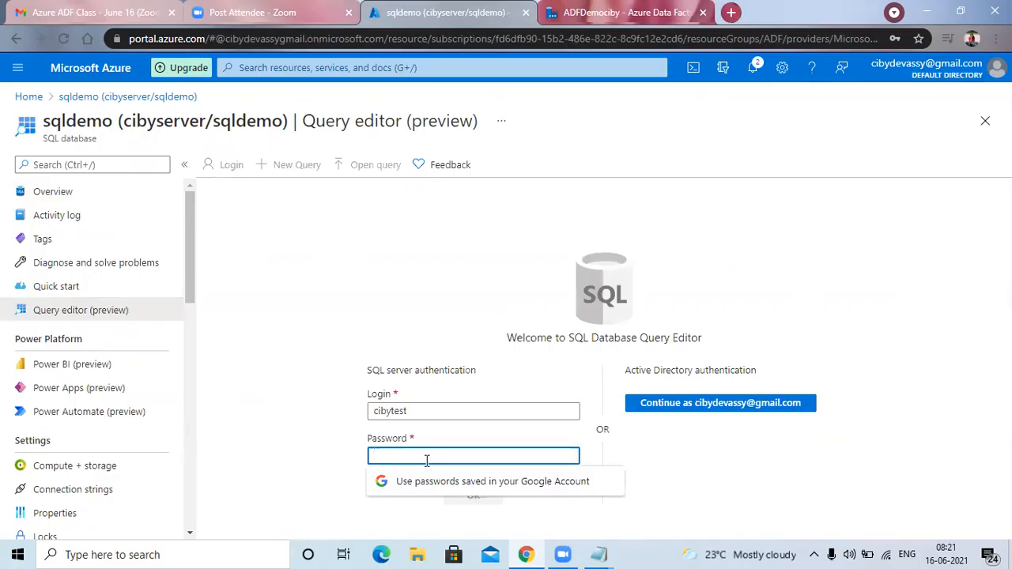
text(*****)
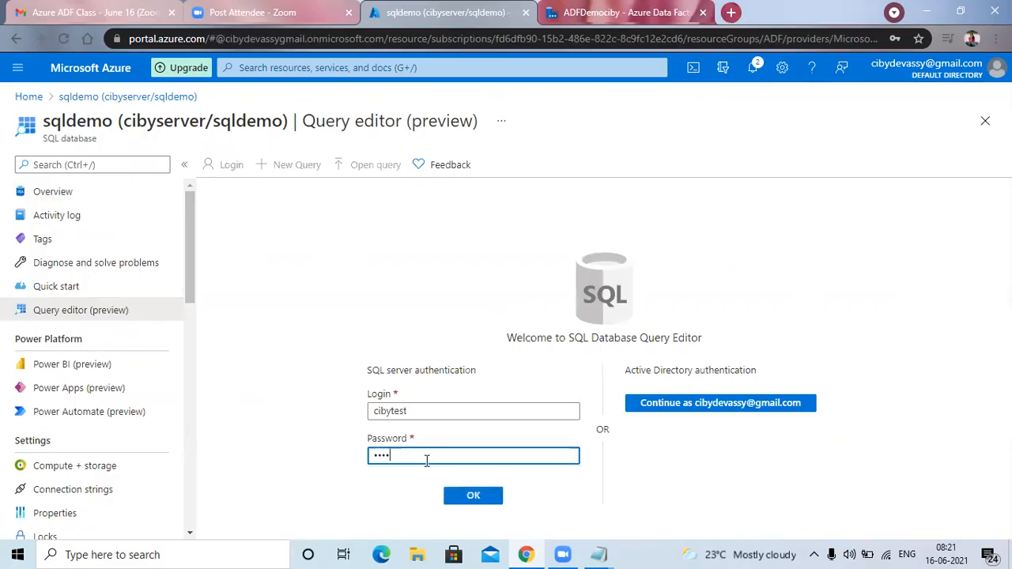
text(***)
click(468, 495)
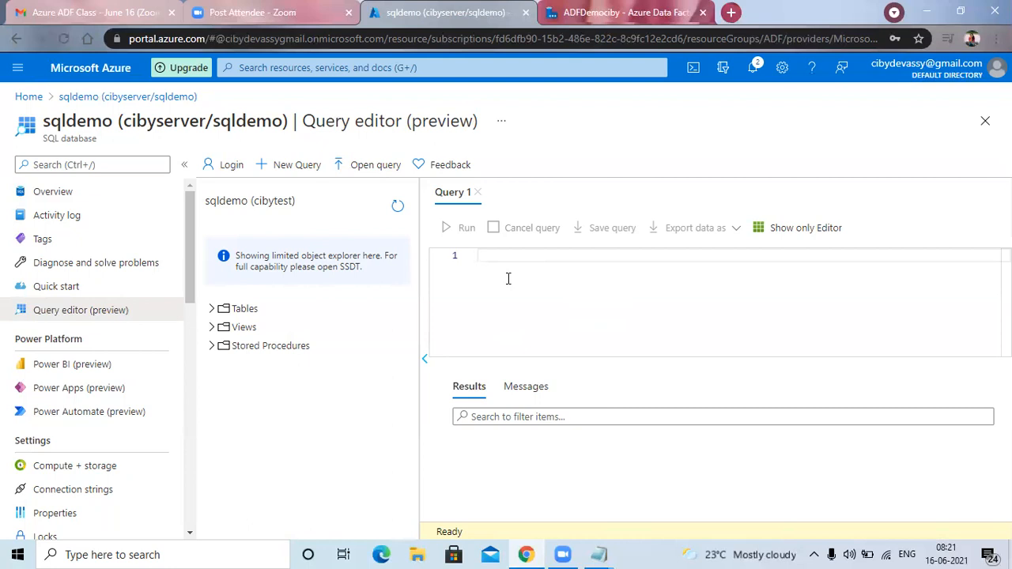
Leave the query editor discarding unsaved edits, then review sqldemo's server firewall settings, including Azure services access and the client IP rules.
click(28, 96)
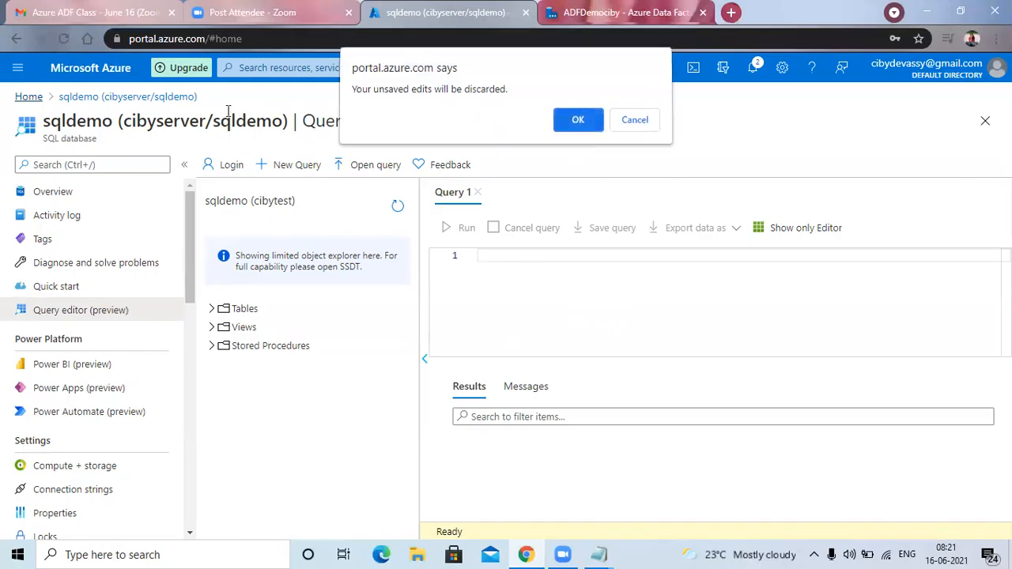
key(Return)
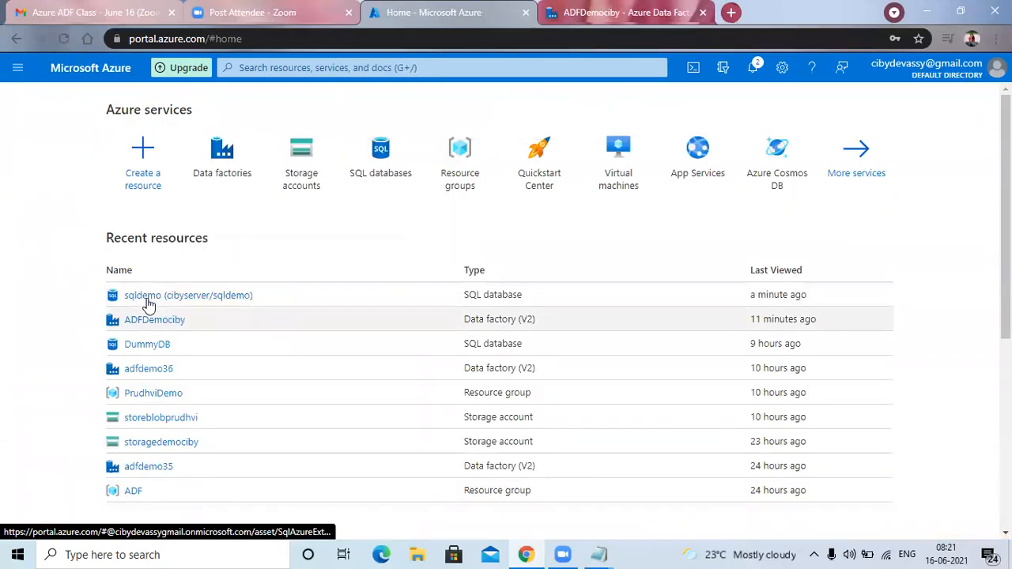
click(148, 298)
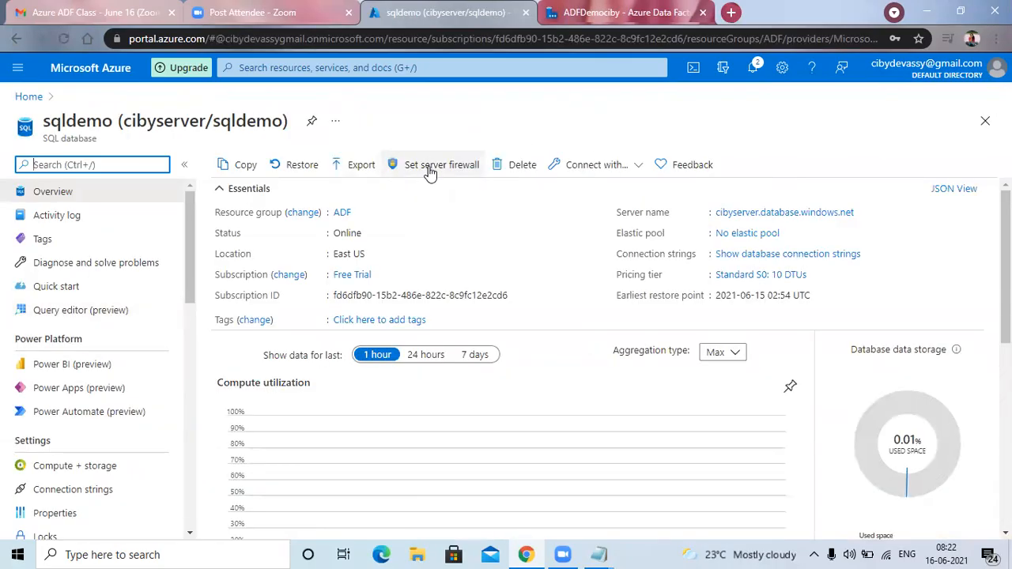
click(430, 170)
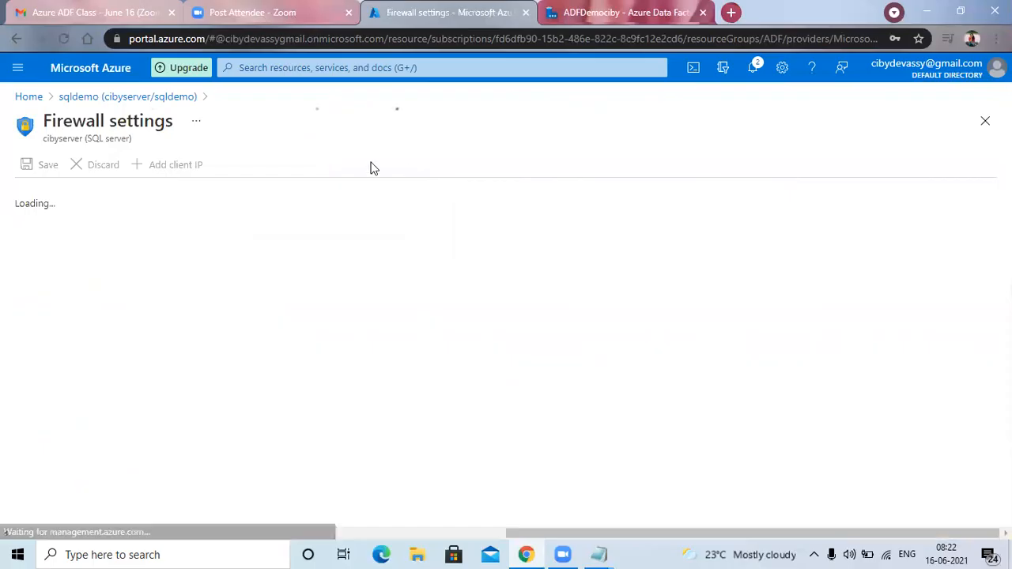
scroll(234, 393, down, 2)
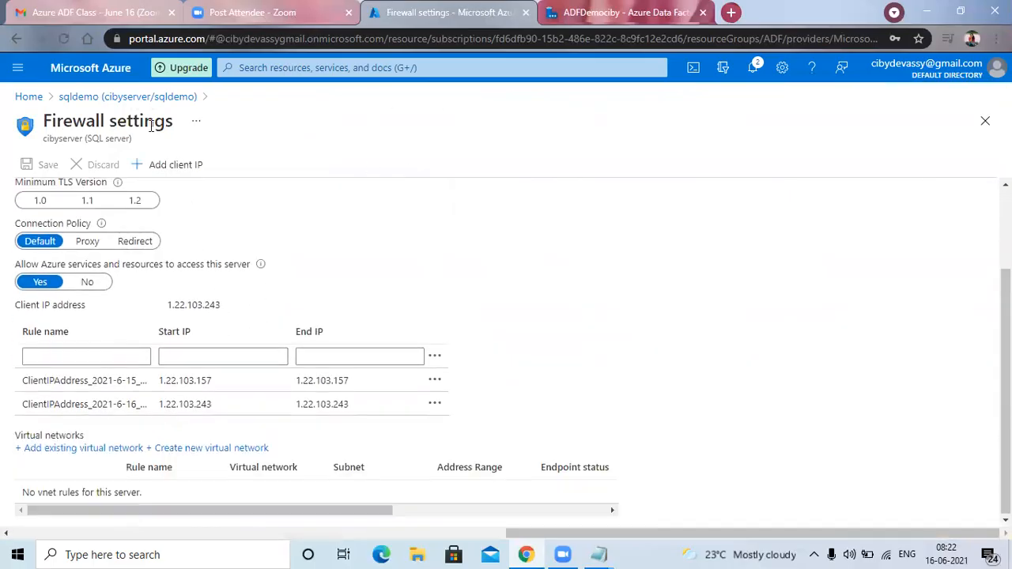
scroll(170, 166, up, 2)
scroll(245, 486, down, 3)
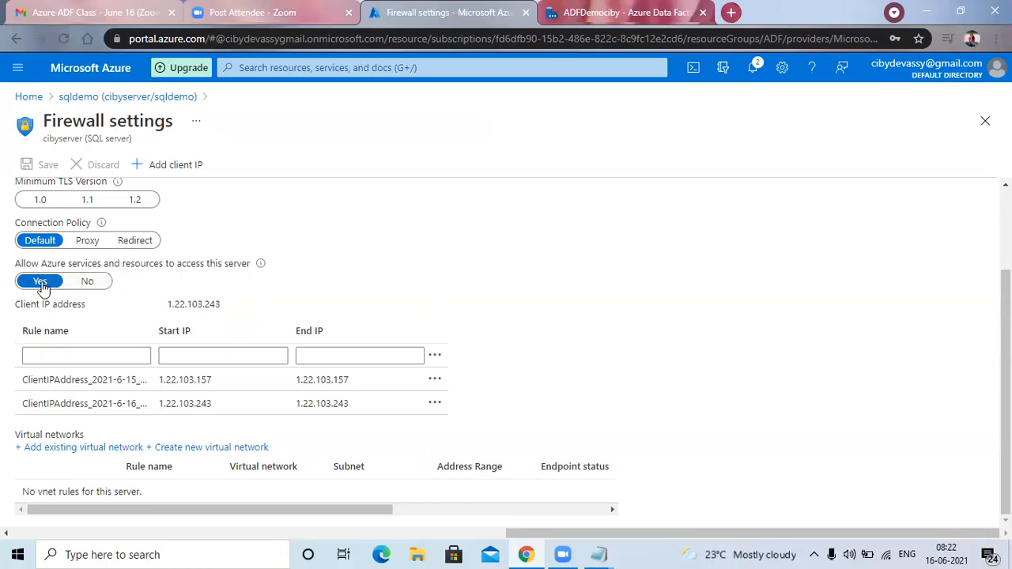
scroll(253, 427, up, 3)
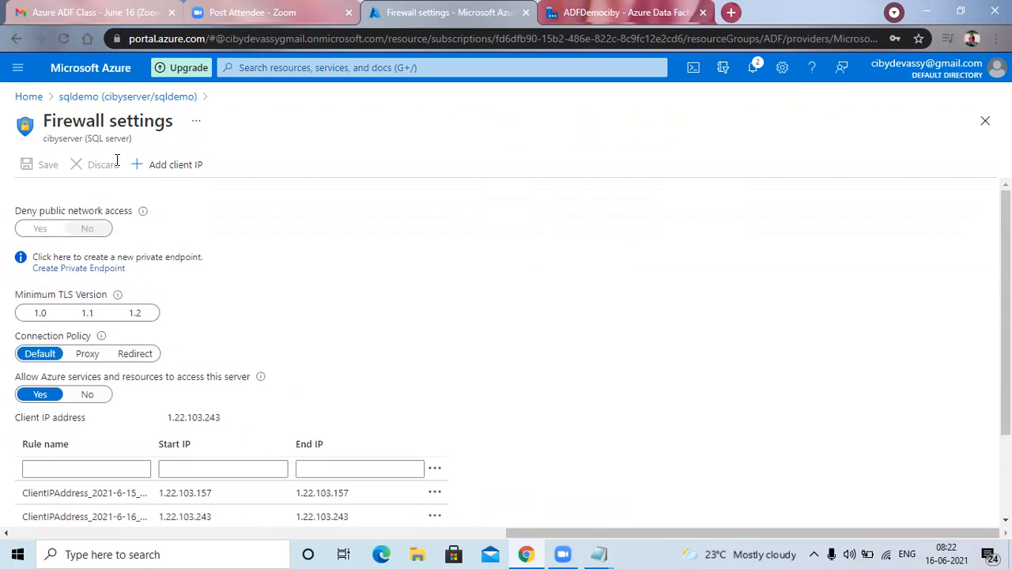
Return to the sqldemo query editor through the portal home and log in again by entering the SQL account password.
click(30, 101)
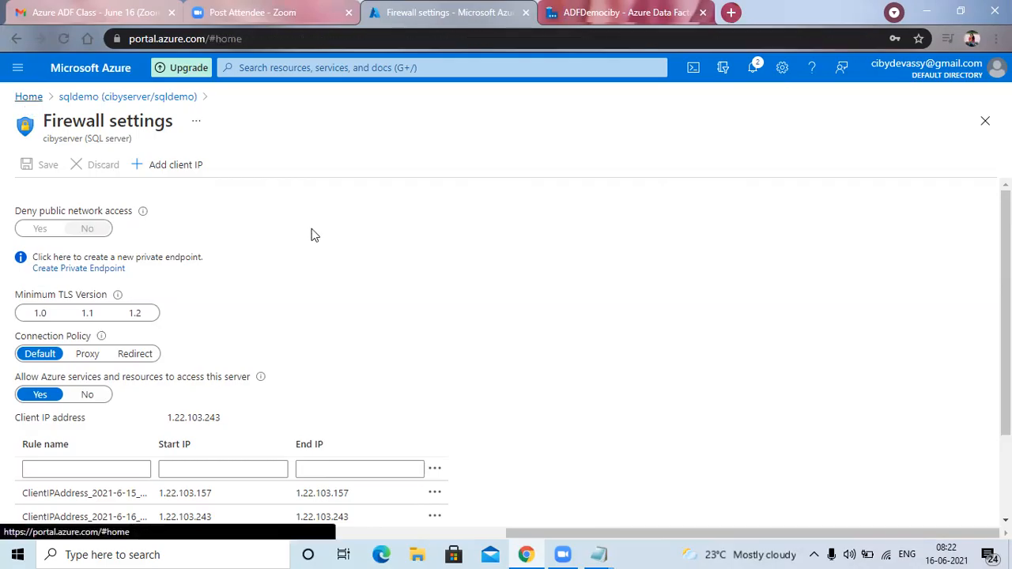
click(172, 296)
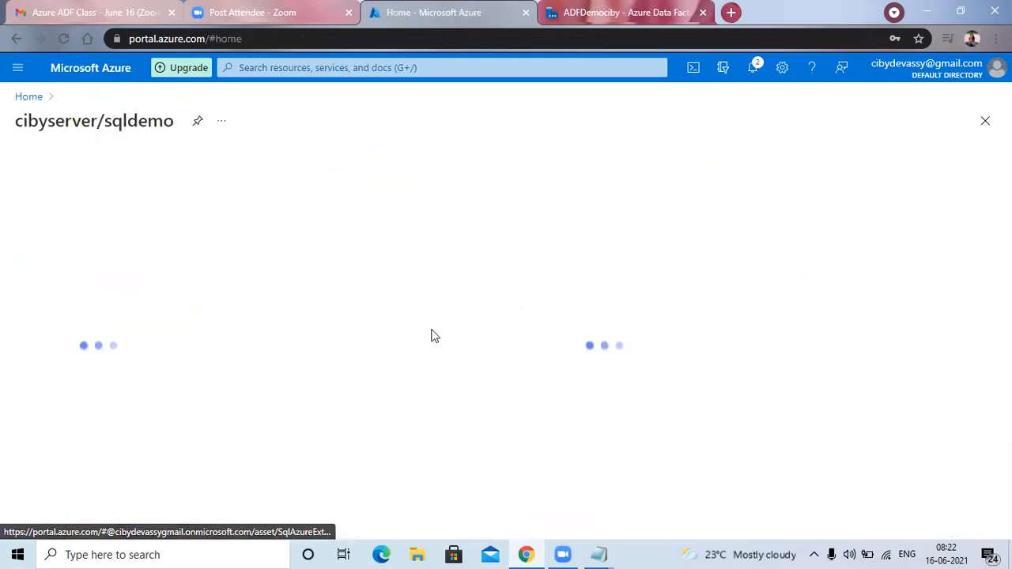
click(78, 313)
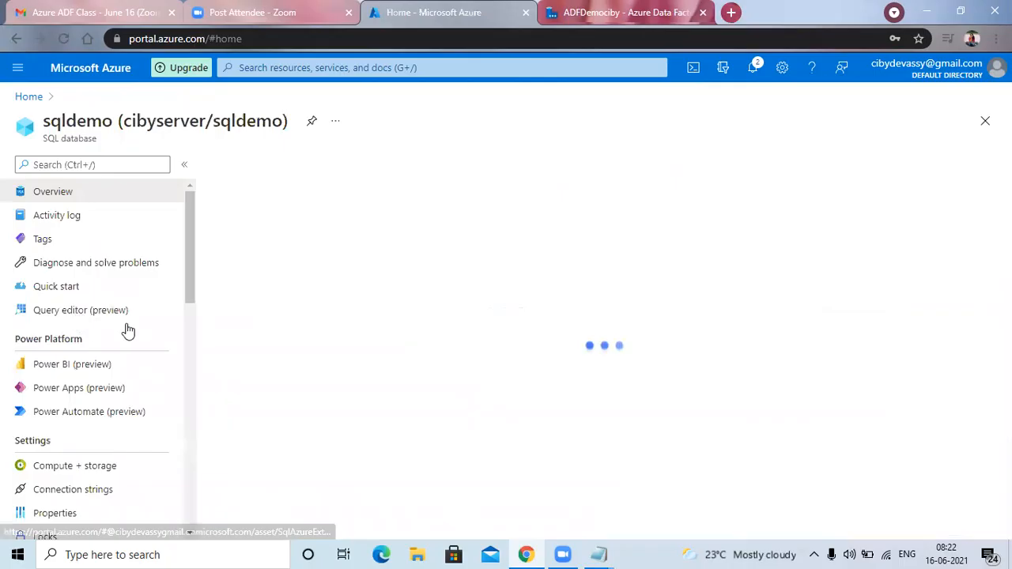
click(425, 453)
text(••••••••)
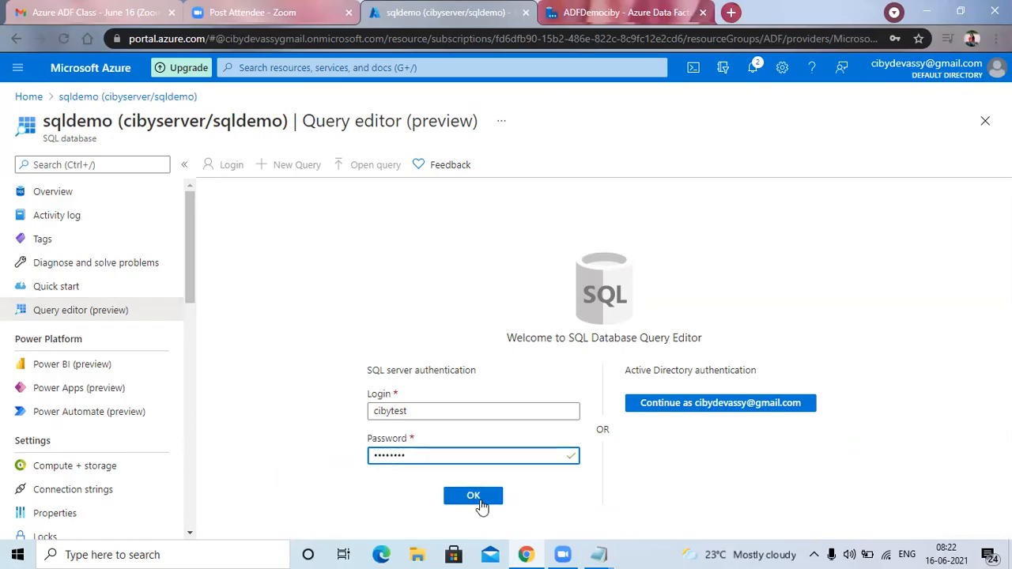
click(478, 498)
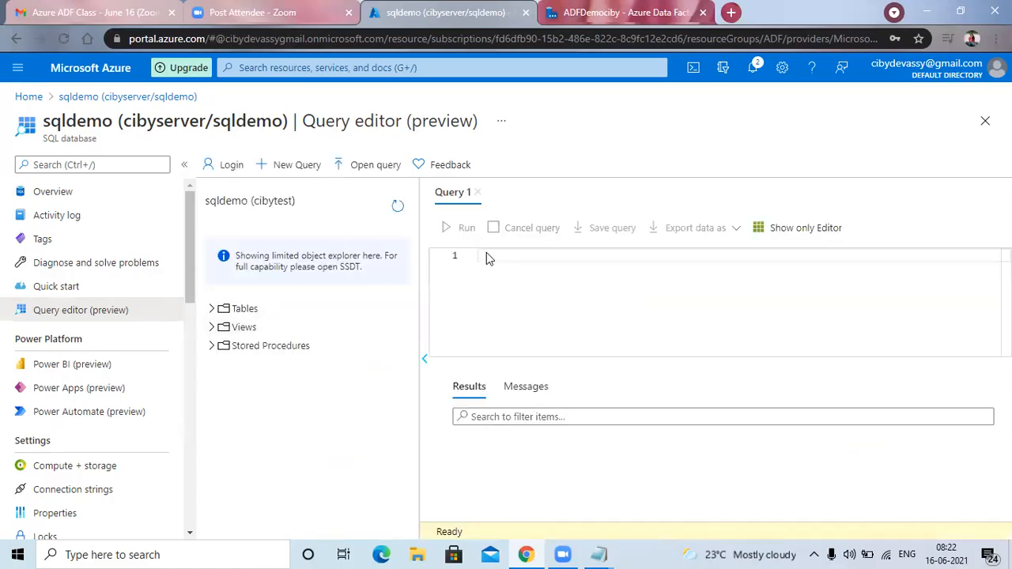
Begin a create table statement for a table named emptable with an opening parenthesis for its column list.
text(create table)
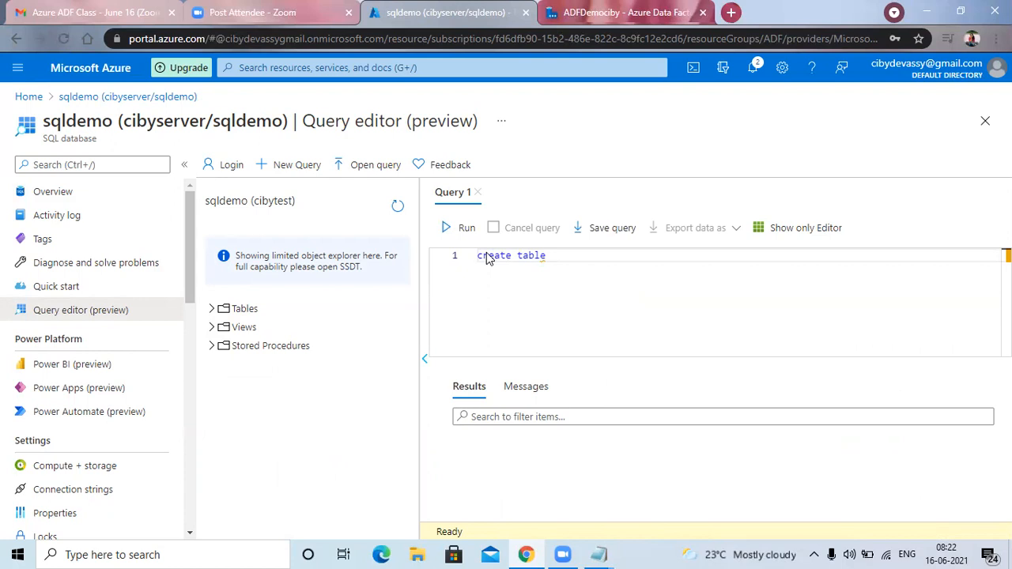
text( emptable)
key(Return)
text(()
key(Return)
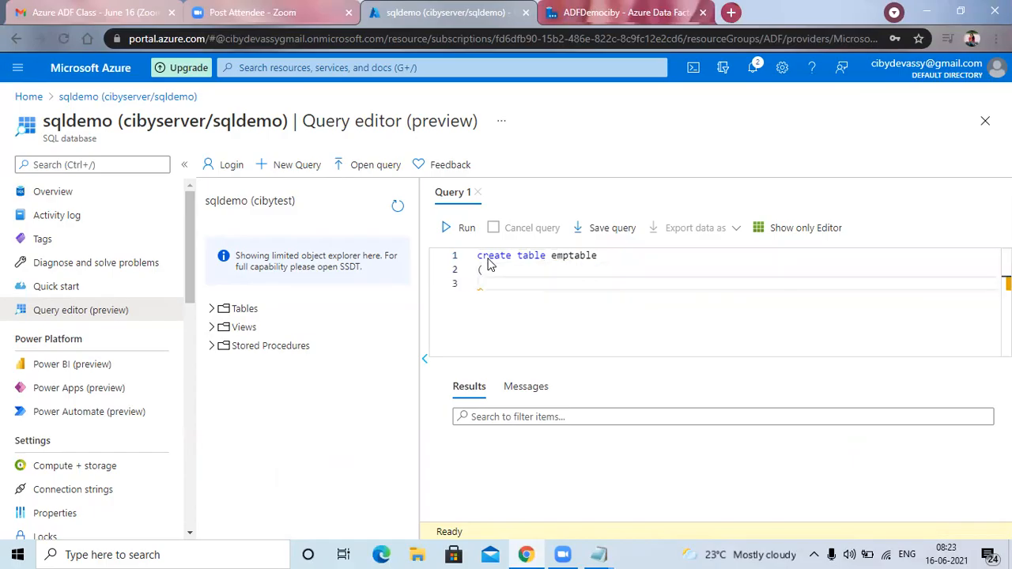
Define the columns dno and eno of type int in the emptable statement.
text(d)
text(int,)
key(Return)
text(eno)
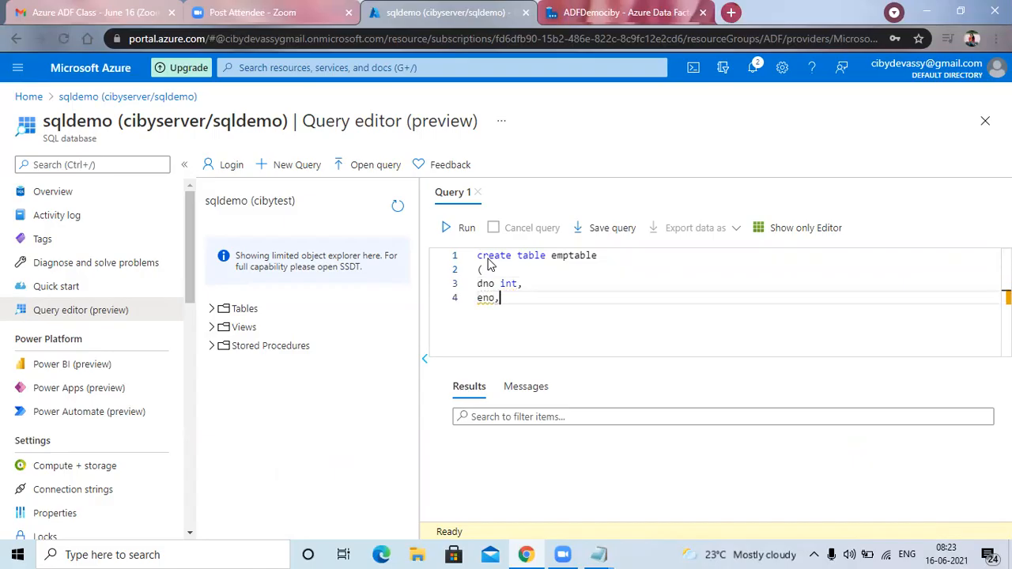
text( int,)
key(Return)
Add an ename column of type varchar(50) to the emptable statement.
text(en)
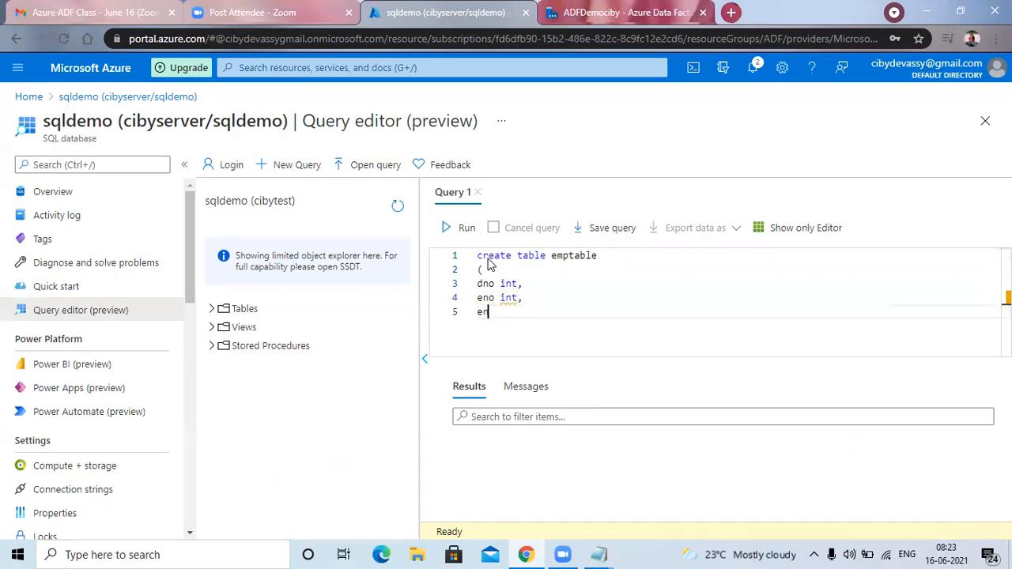
text(ame varchar(50),)
key(Return)
Complete the emptable statement with a final esal int column and closing parenthesis, and run the query.
text(dname)
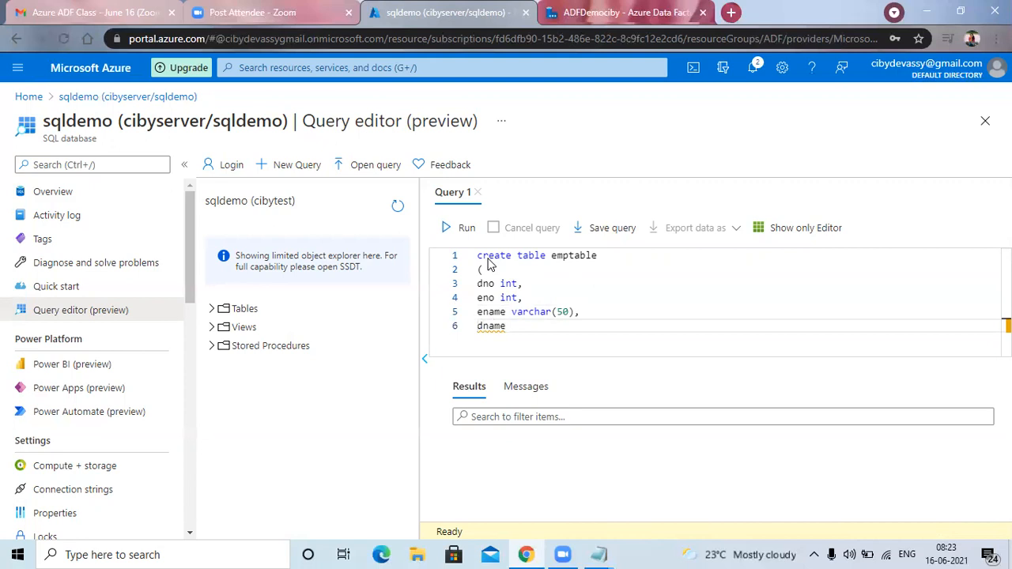
key(BackSpace)
key(BackSpace)
key(BackSpace)
key(BackSpace)
key(BackSpace)
text(esal)
text(int)
key(Return)
text())
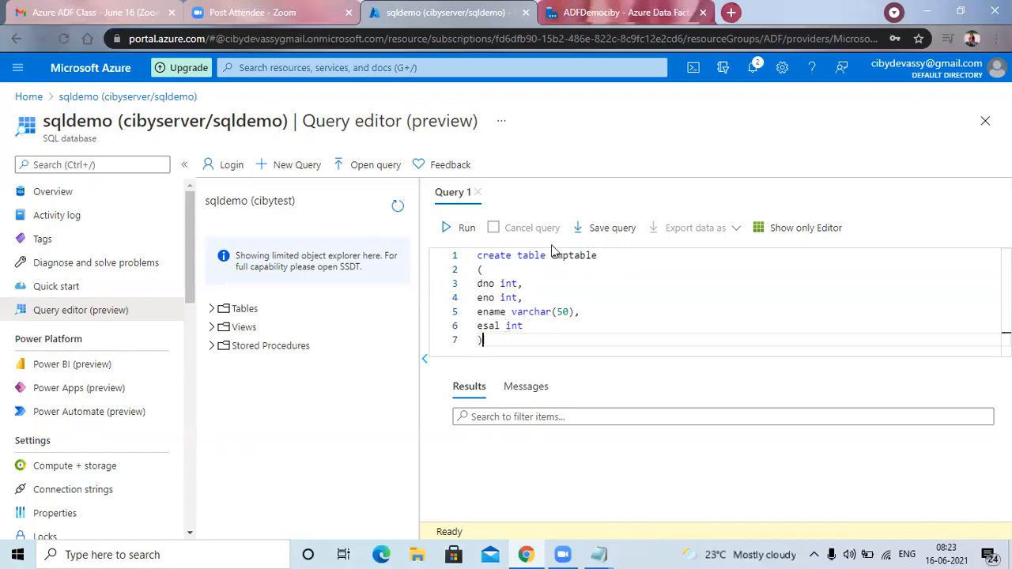
click(464, 230)
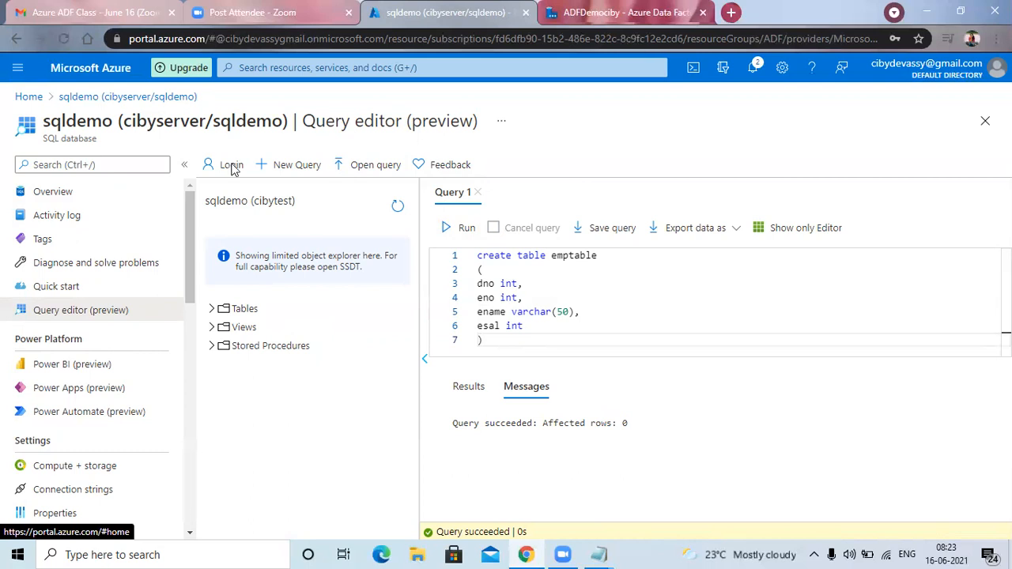
Switch to Azure Data Factory, add a source to the joindf data flow and dismiss the guided tips.
key(ctrl+Tab)
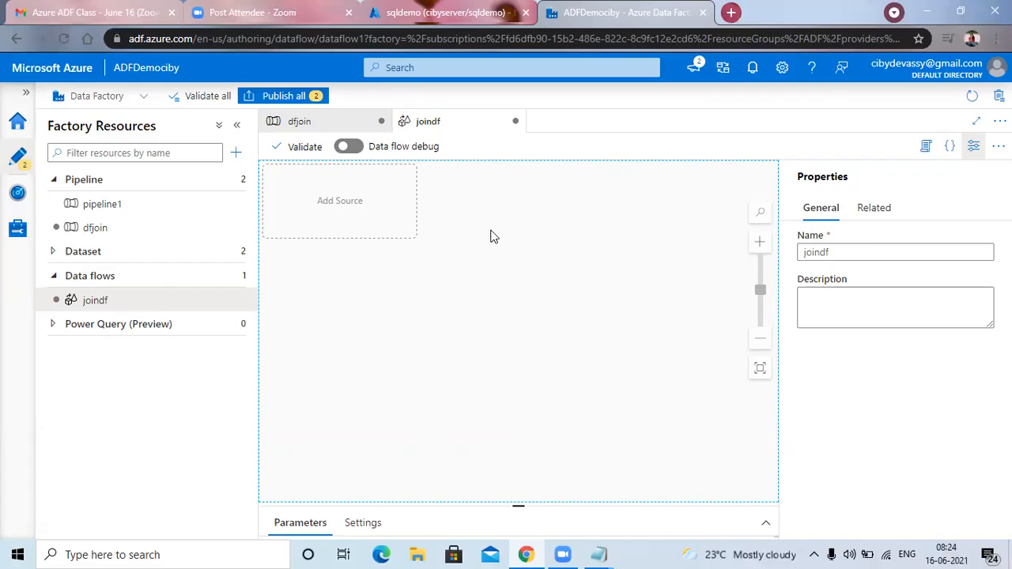
click(324, 207)
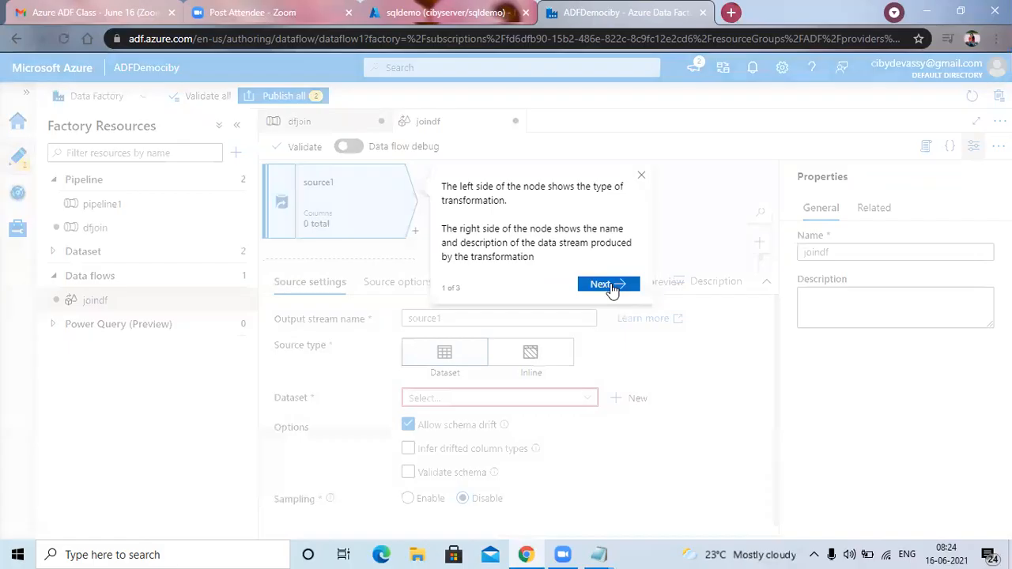
click(609, 287)
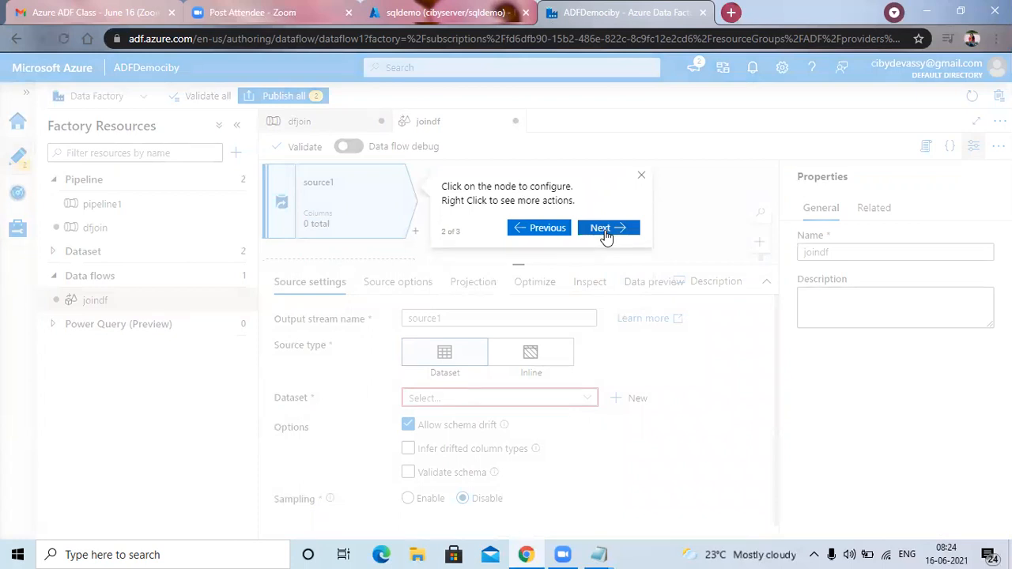
click(643, 176)
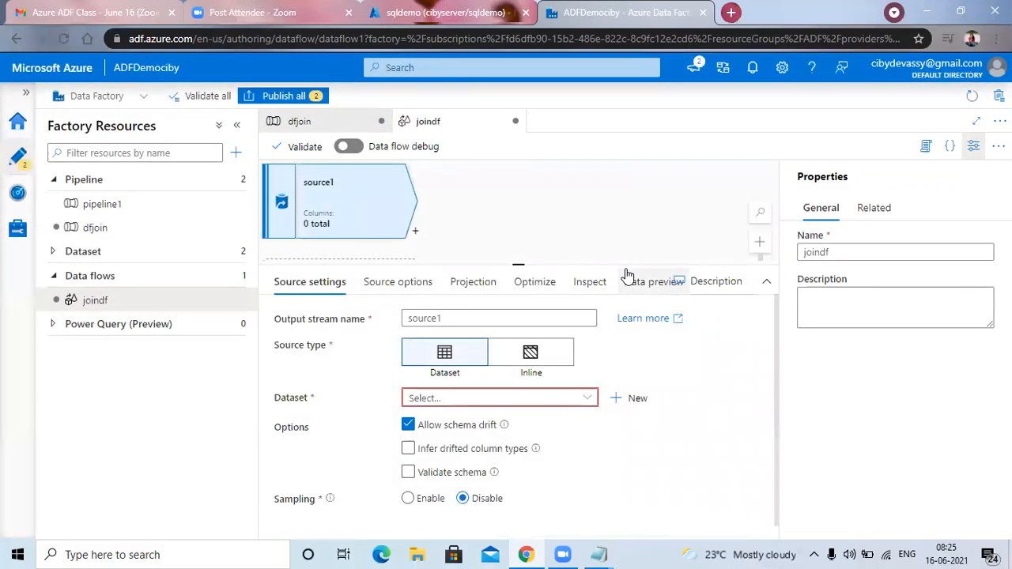
scroll(696, 304, down, 1)
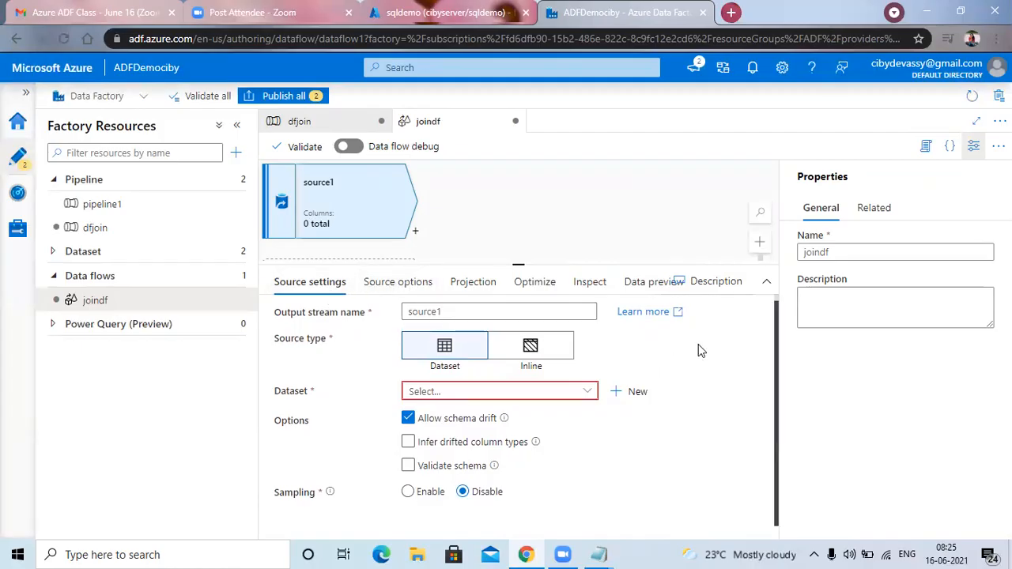
click(637, 392)
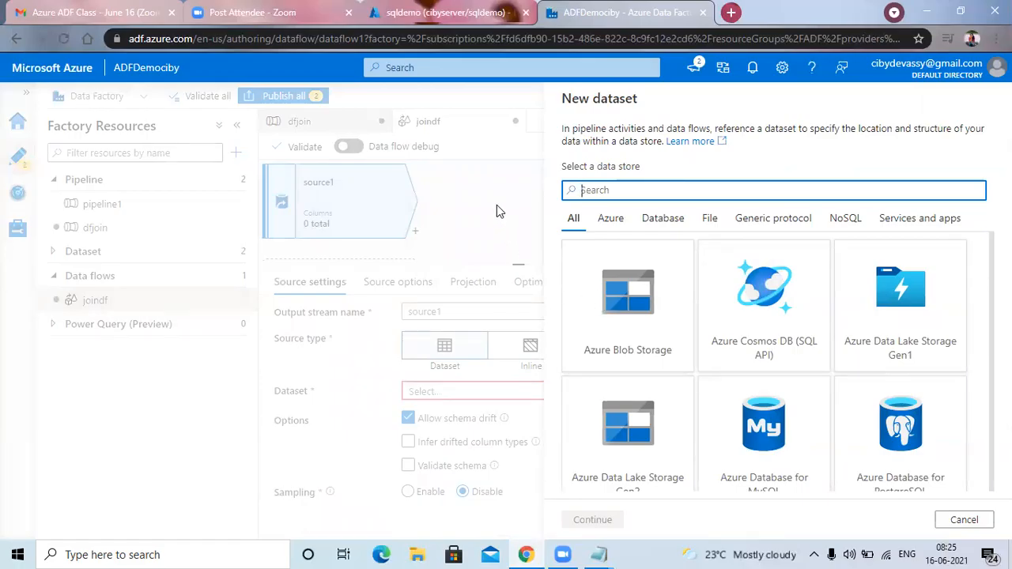
click(964, 520)
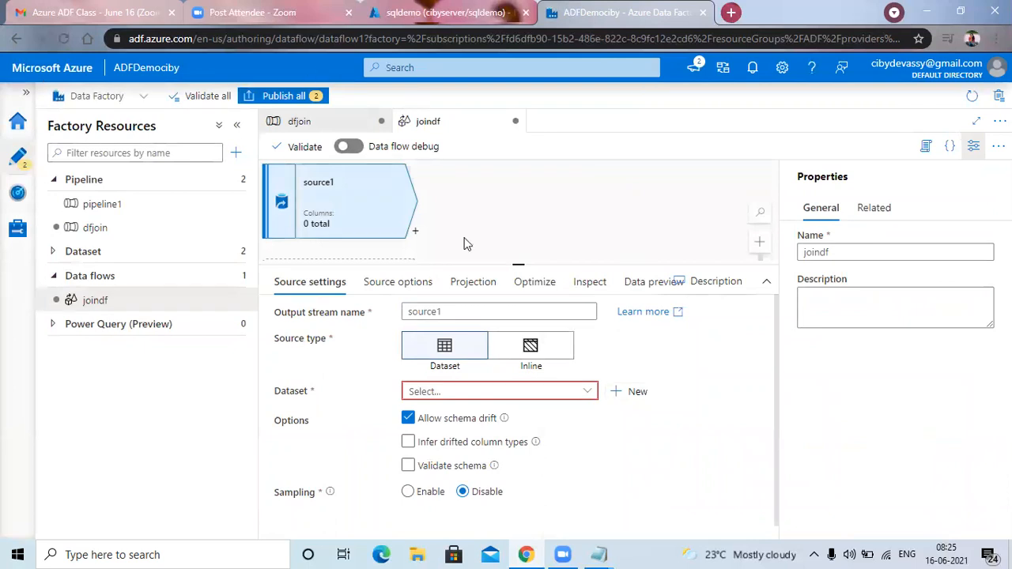
Switch to the Azure portal, leave the query editor discarding unsaved edits, and open the containers of the storagedemociby storage account.
key(ctrl+shift+Tab)
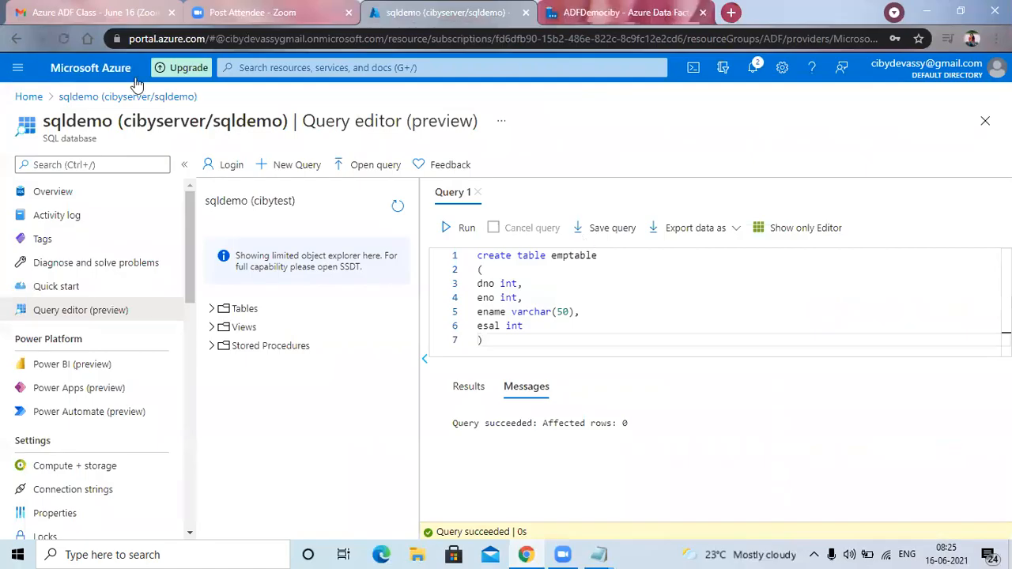
click(27, 96)
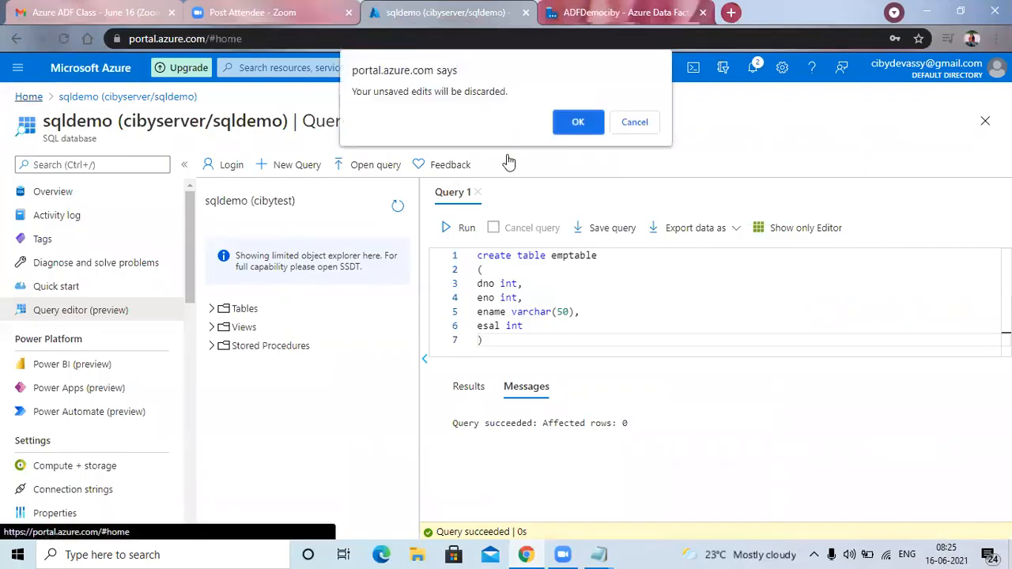
key(Return)
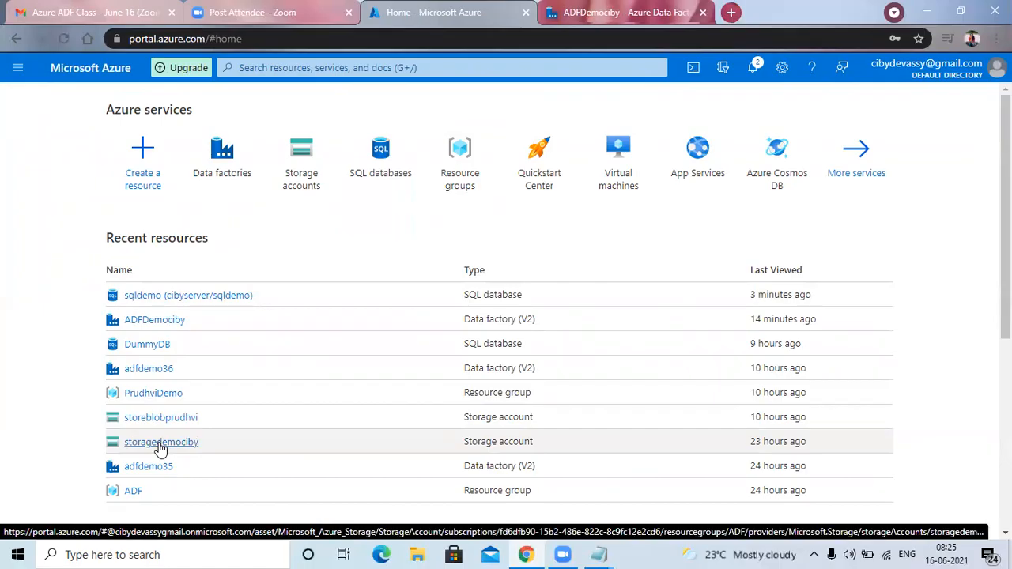
click(161, 443)
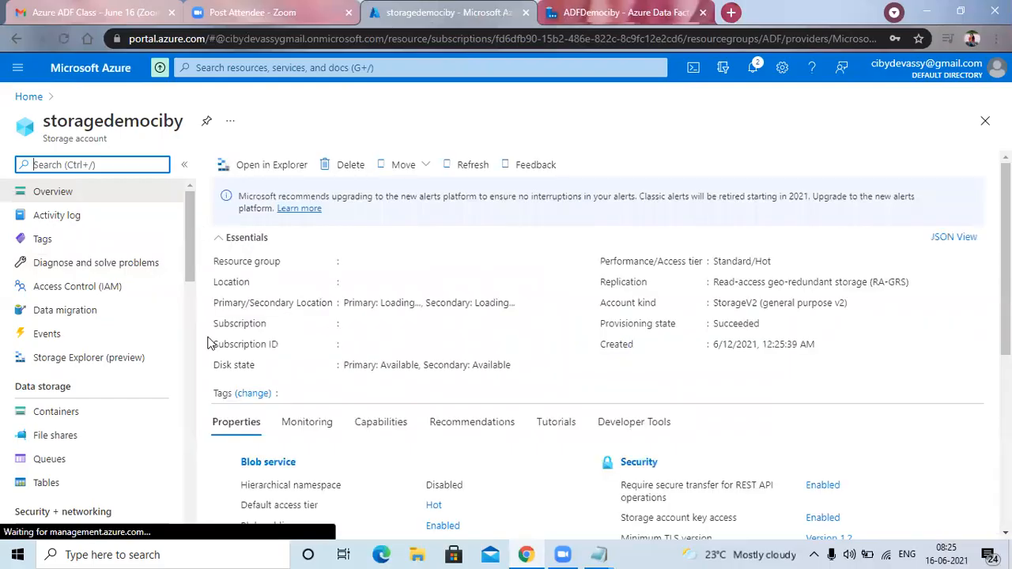
scroll(79, 316, down, 3)
click(55, 265)
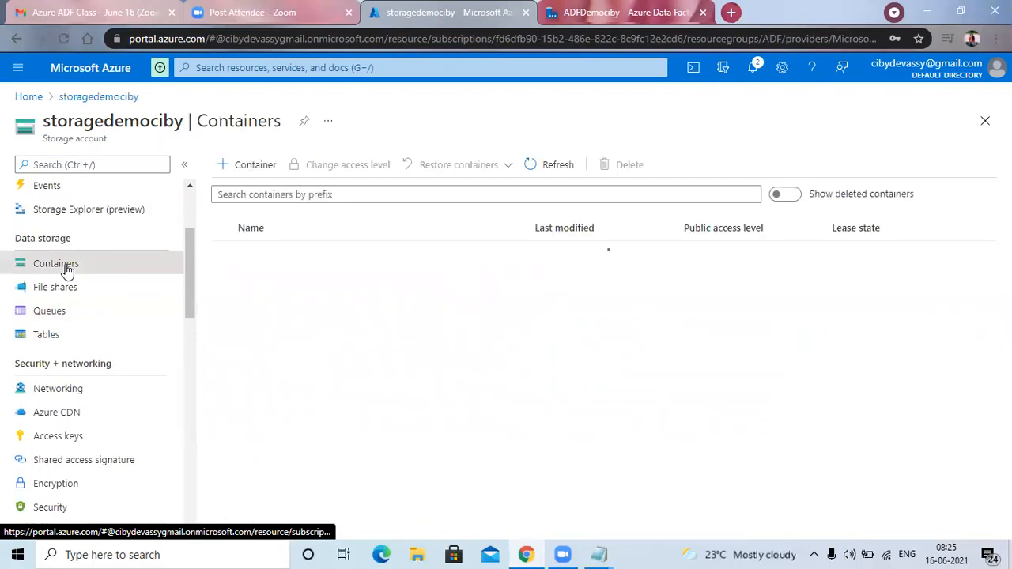
Create a private container named empdata in the storage account.
click(255, 167)
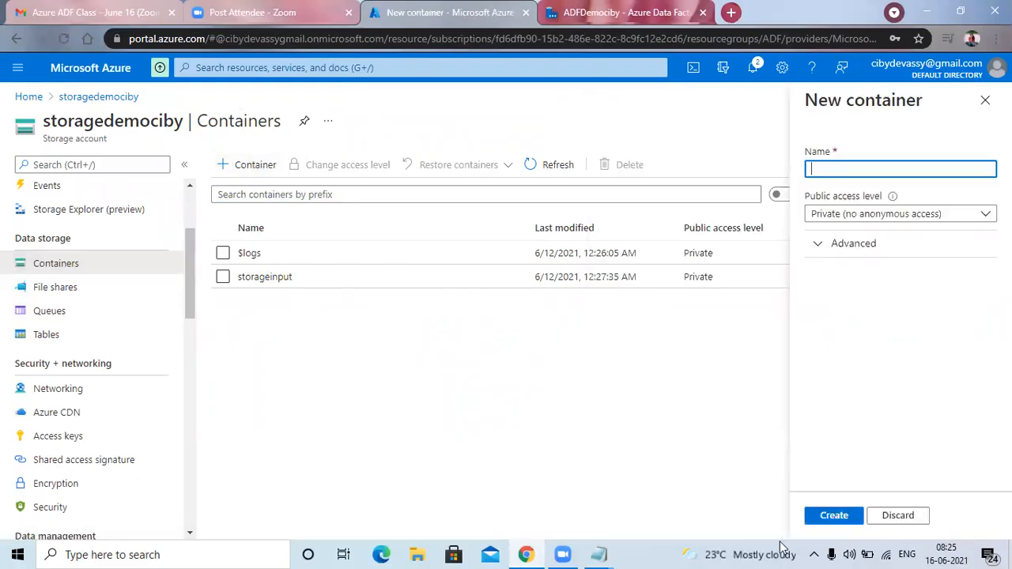
click(898, 515)
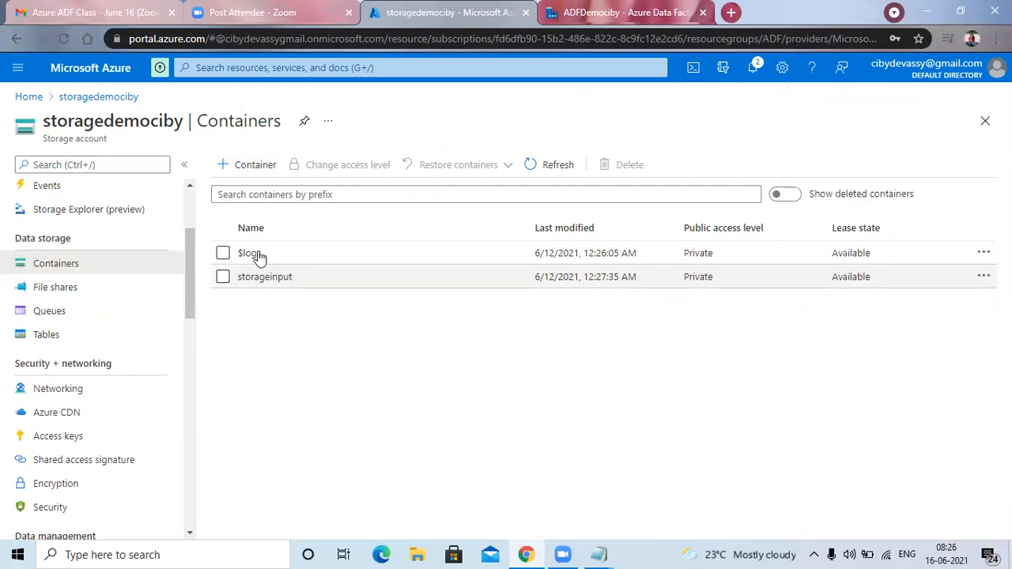
click(261, 167)
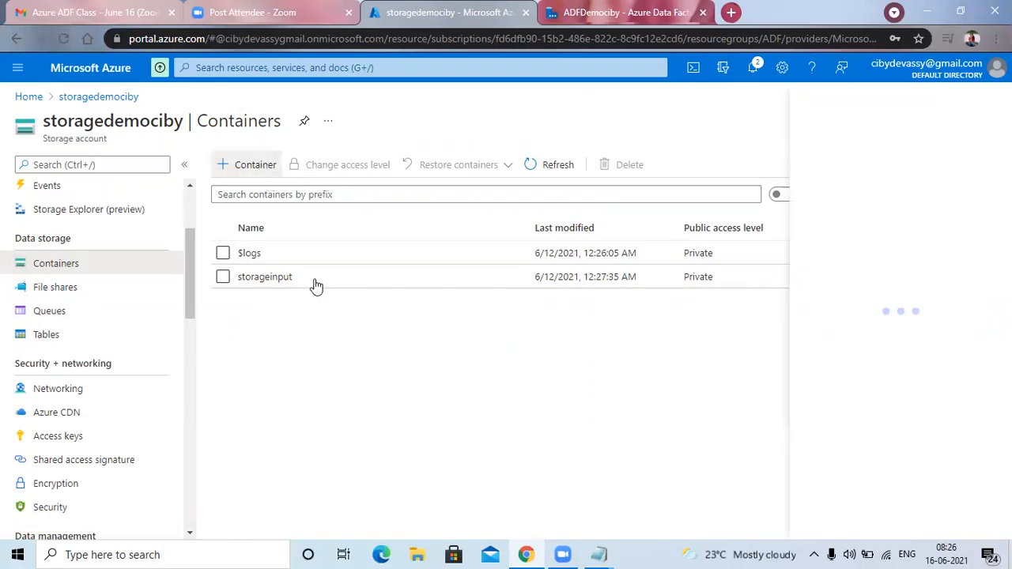
text(empdata)
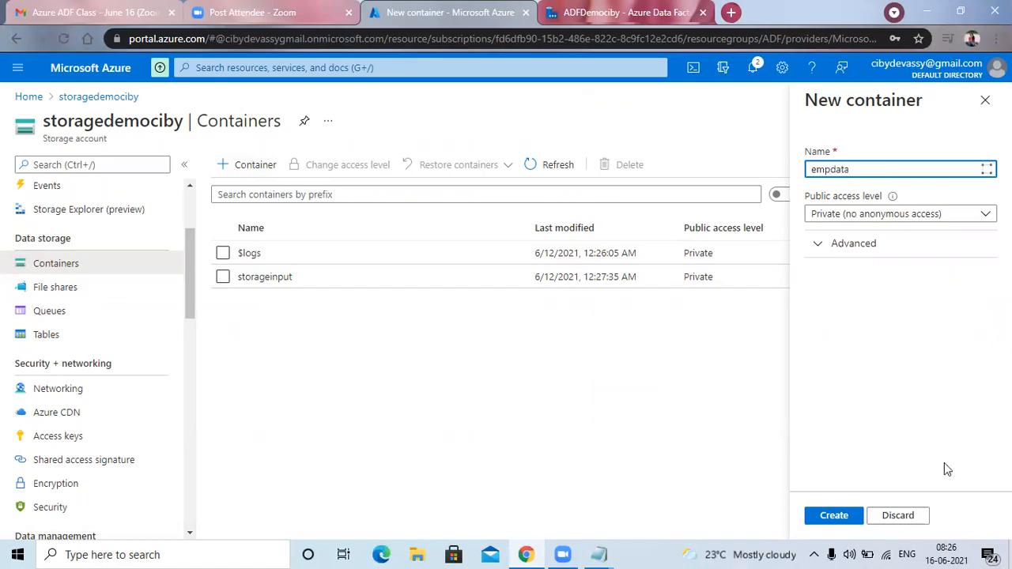
click(840, 515)
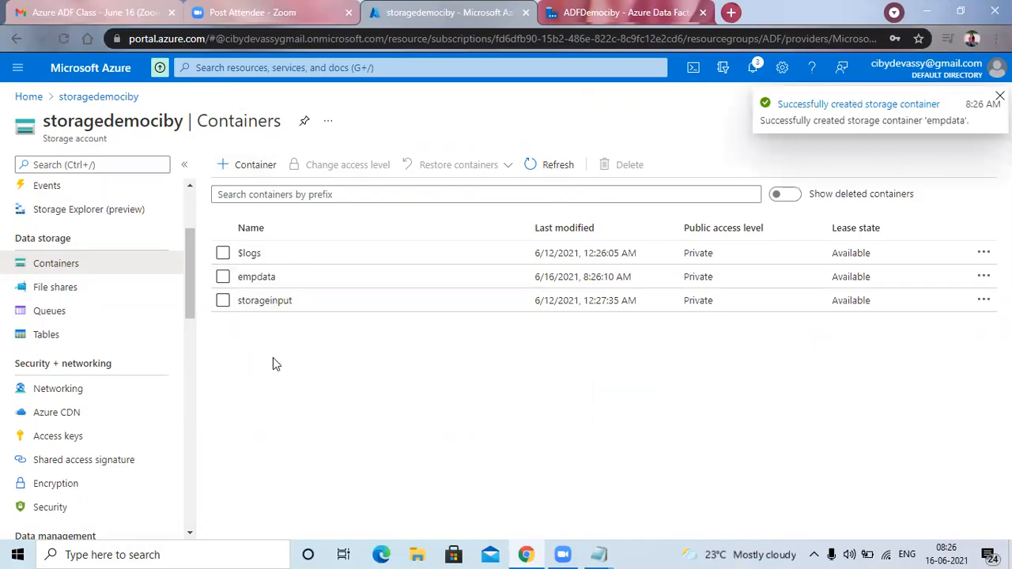
Open the empdata container and upload empdpt.txt from the desktop.
click(267, 281)
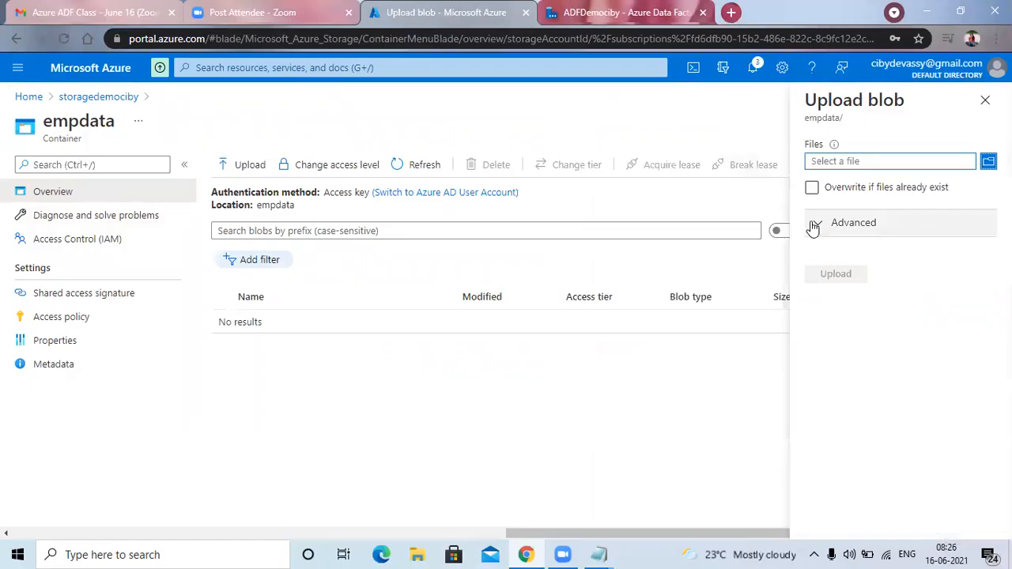
click(989, 162)
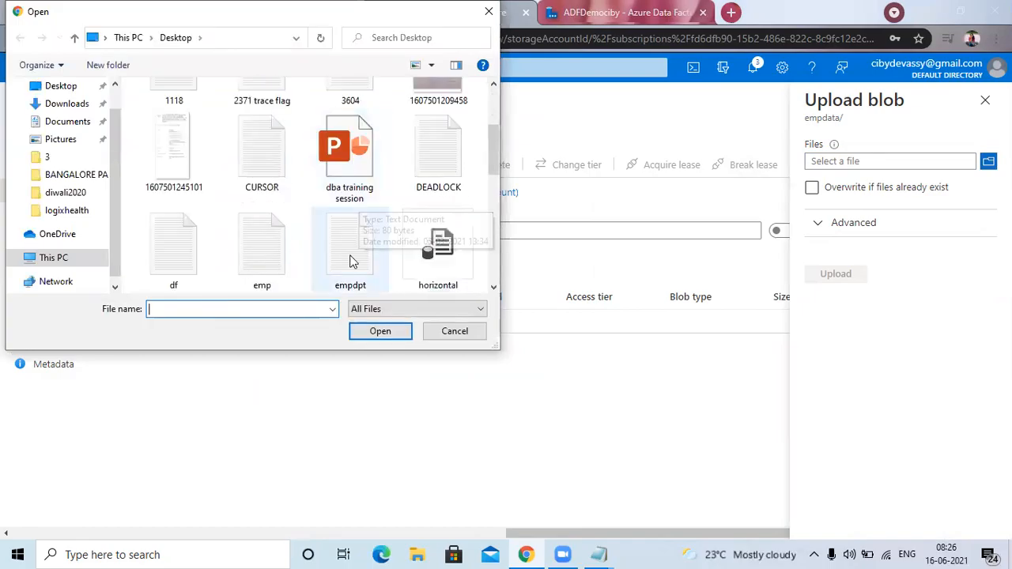
click(346, 241)
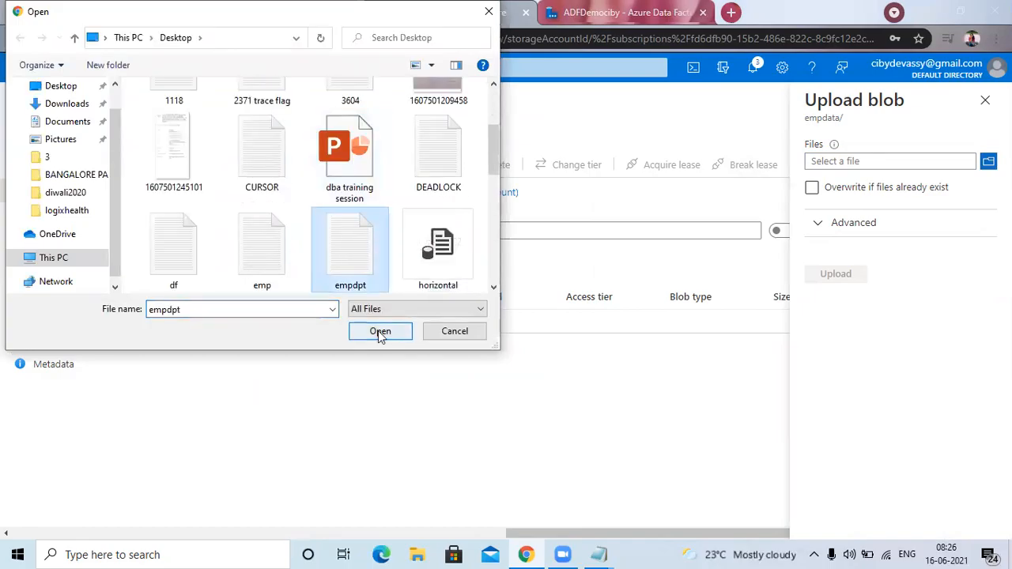
click(380, 333)
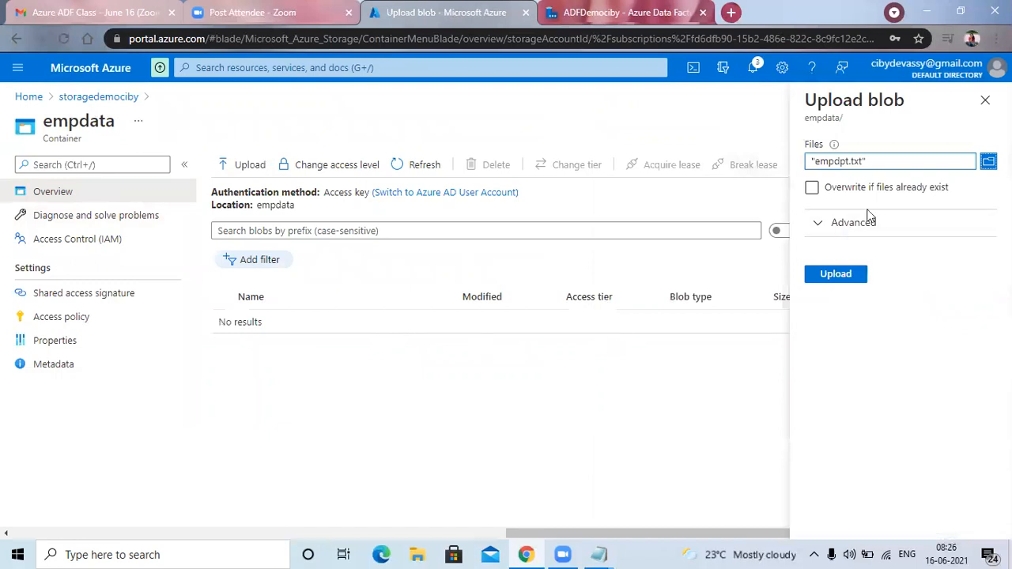
click(836, 274)
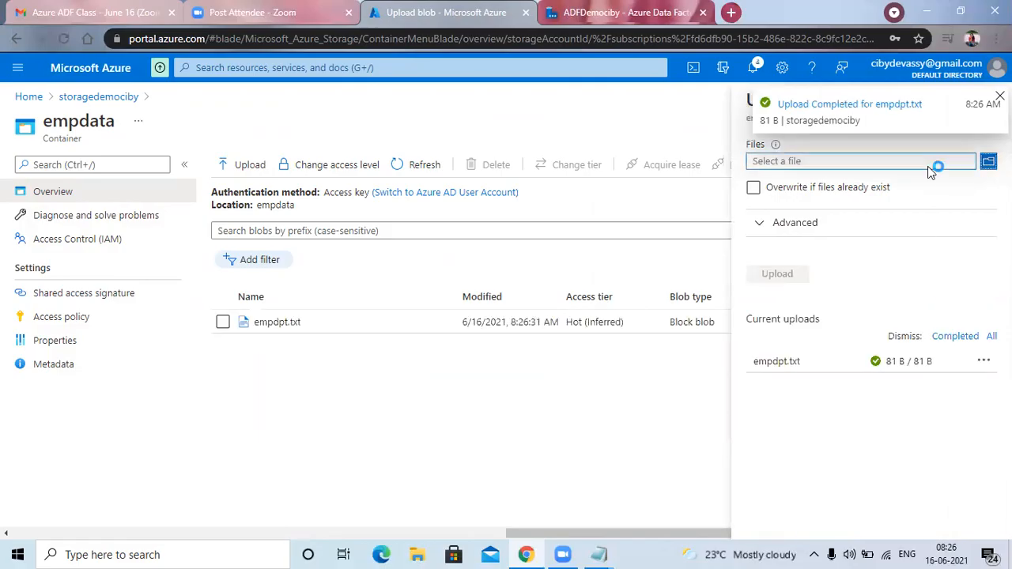
Upload df.txt from the desktop to the empdata container and close the upload pane.
click(928, 164)
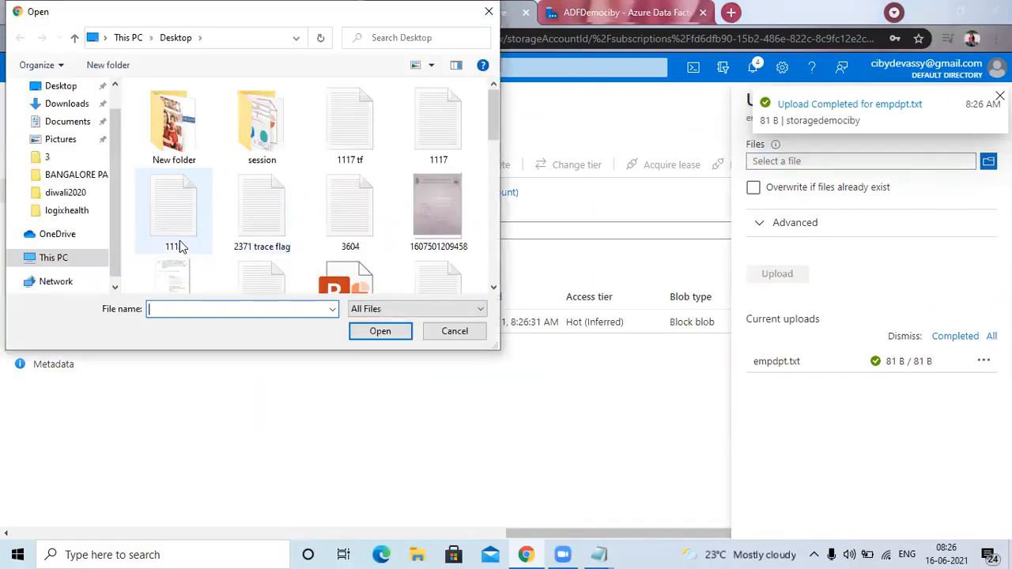
scroll(179, 245, down, 2)
click(175, 247)
click(378, 331)
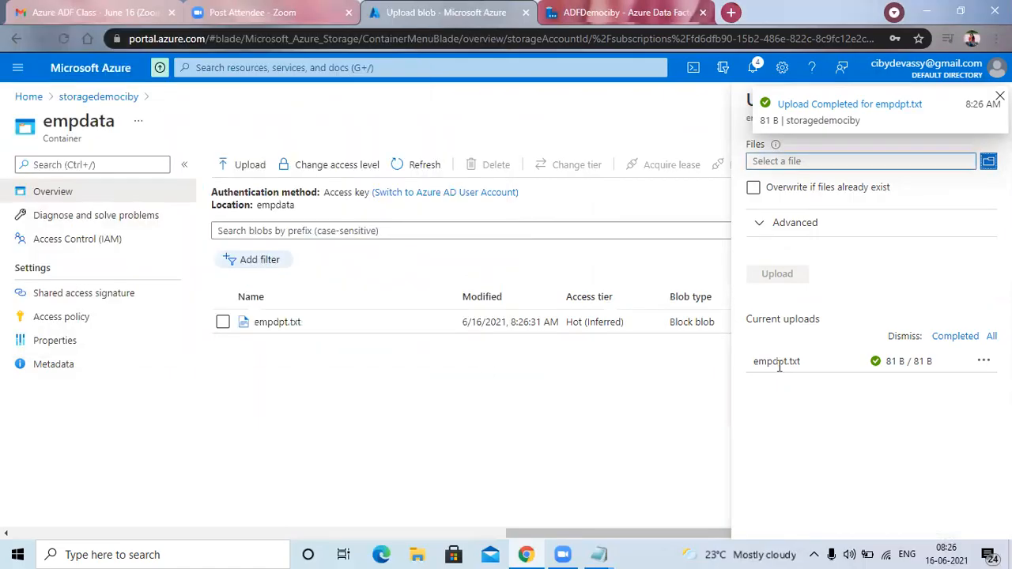
click(762, 277)
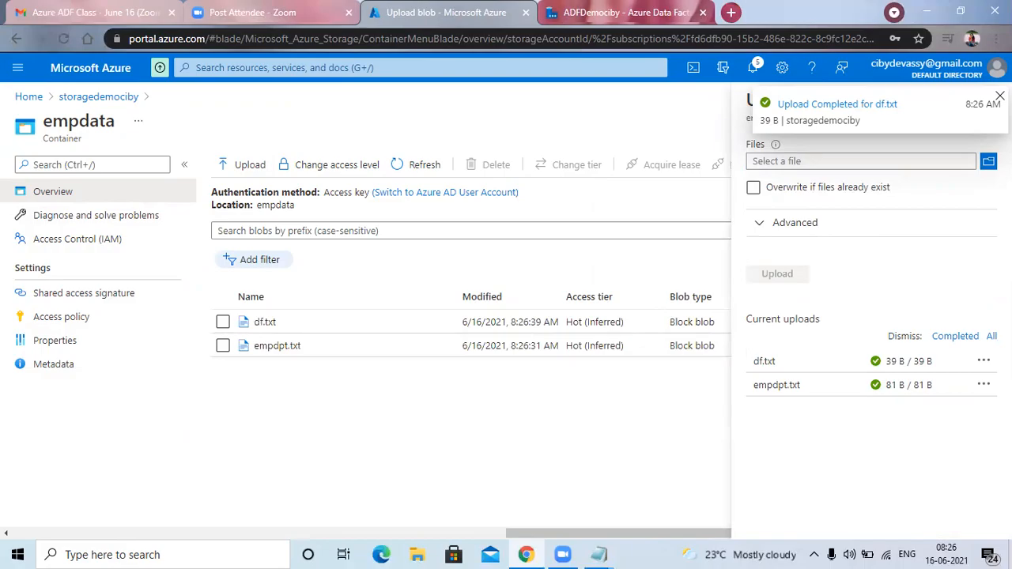
click(985, 100)
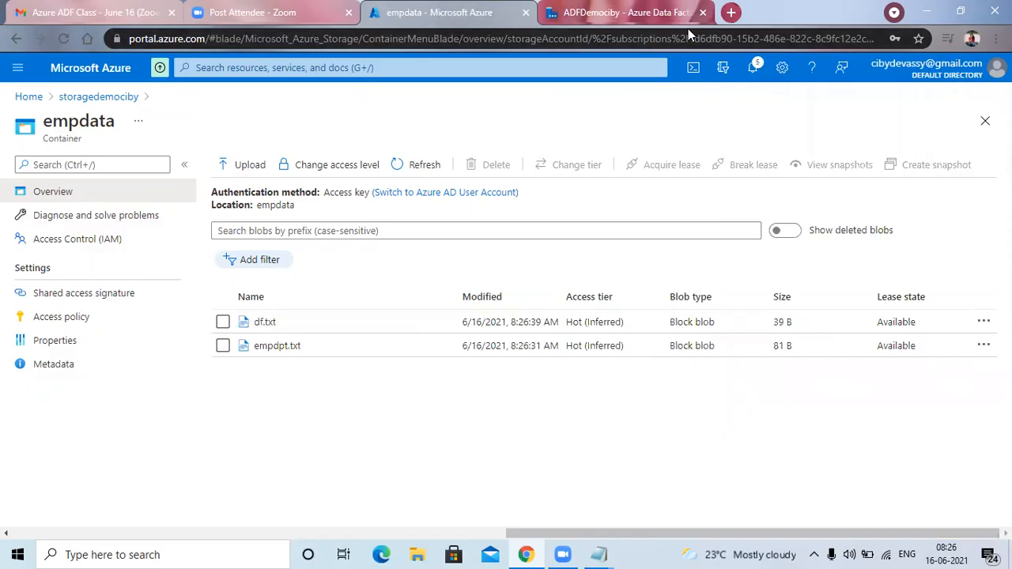
Switch to Azure Data Factory and start a new dataset for source1 using Azure Blob Storage and the DelimitedText format.
key(ctrl+Tab)
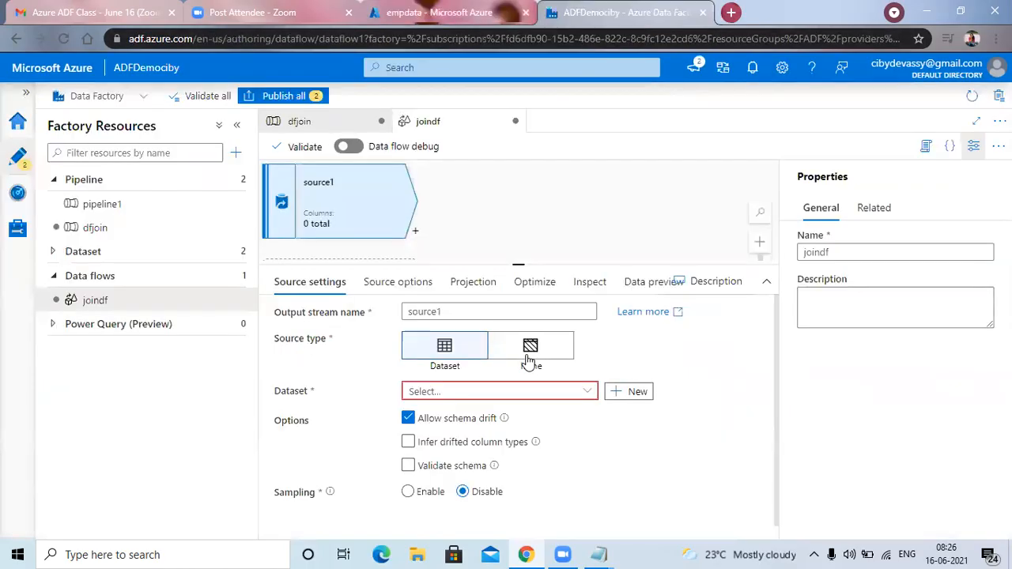
click(639, 392)
click(637, 300)
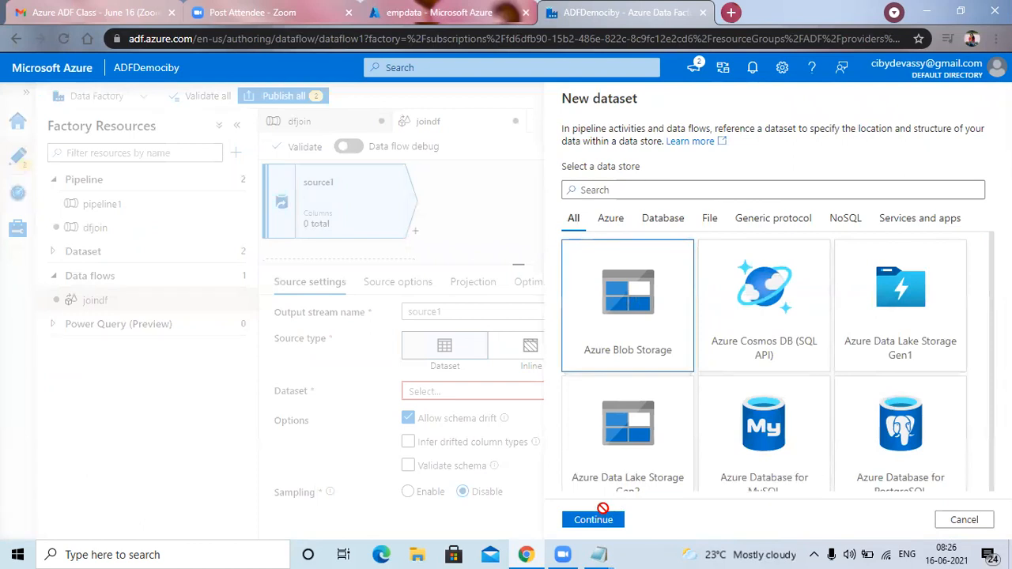
click(594, 519)
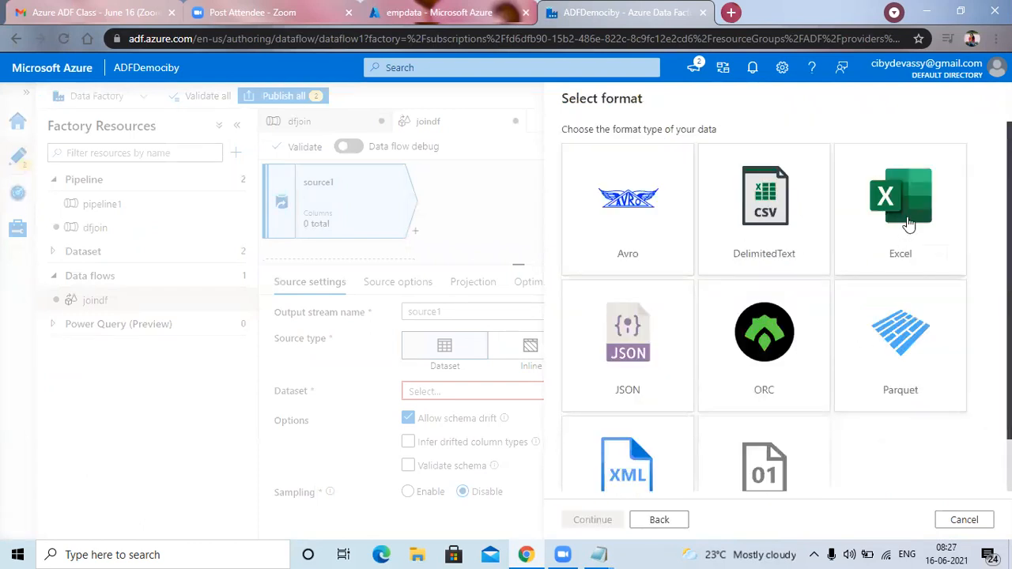
click(758, 212)
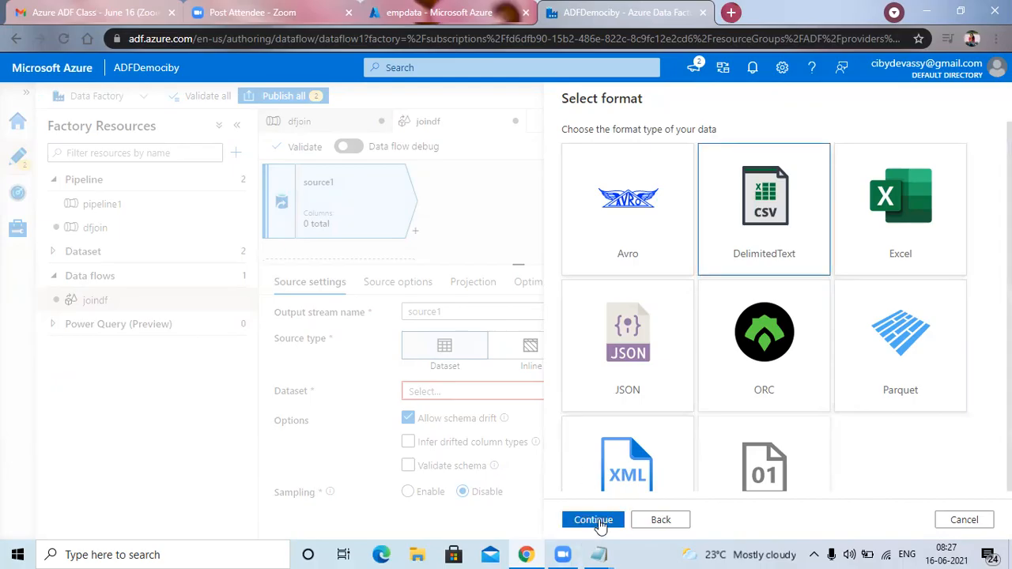
click(598, 521)
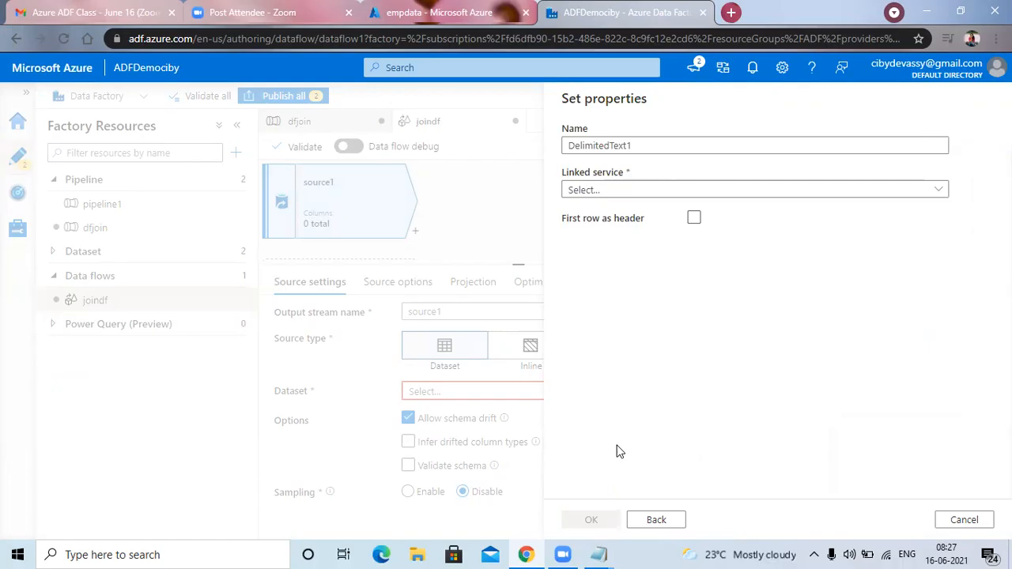
Set the dataset's linked service to linkedserverdemo and its file path to empdata/df.txt, and create the dataset.
click(937, 196)
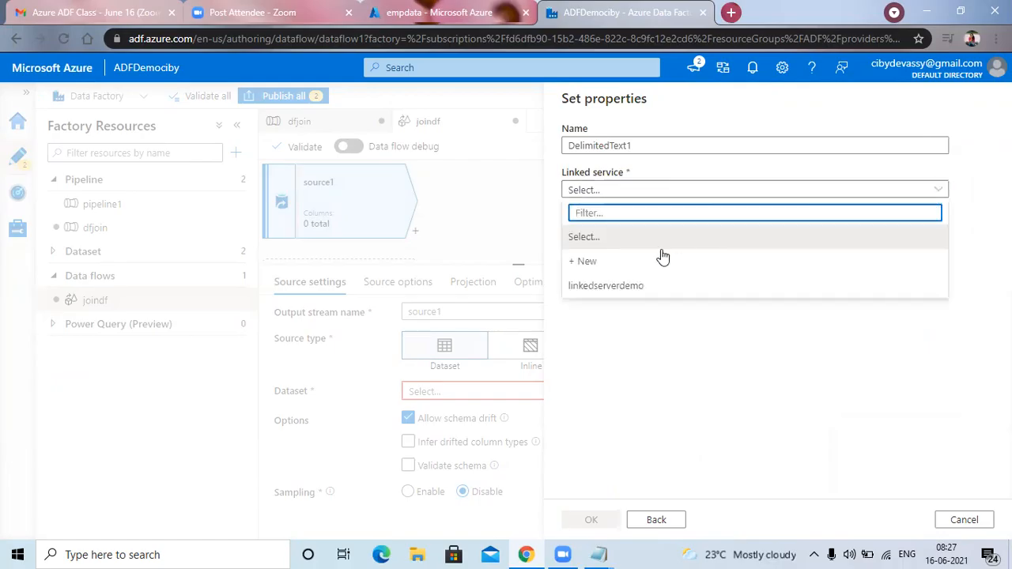
click(631, 289)
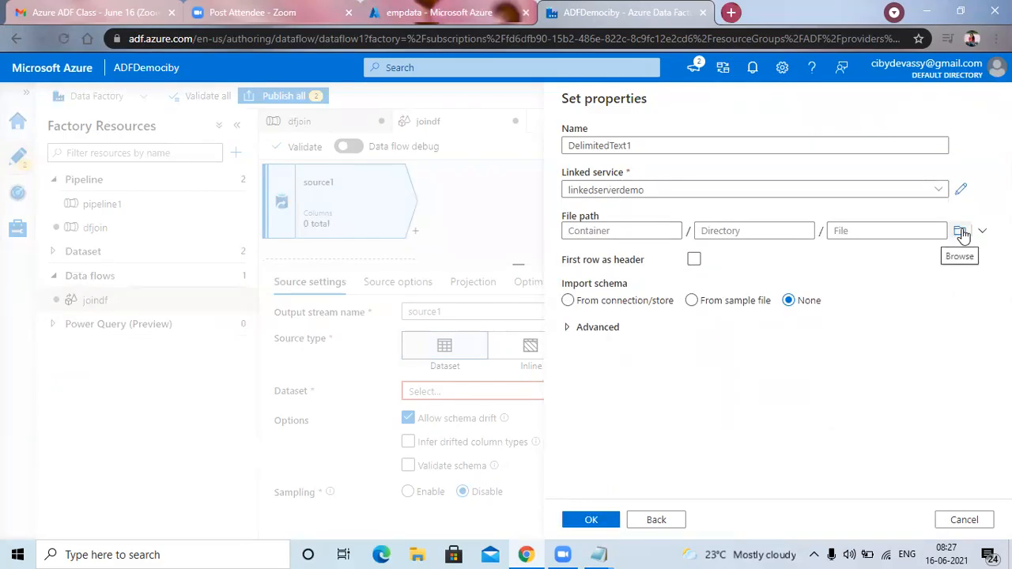
click(961, 233)
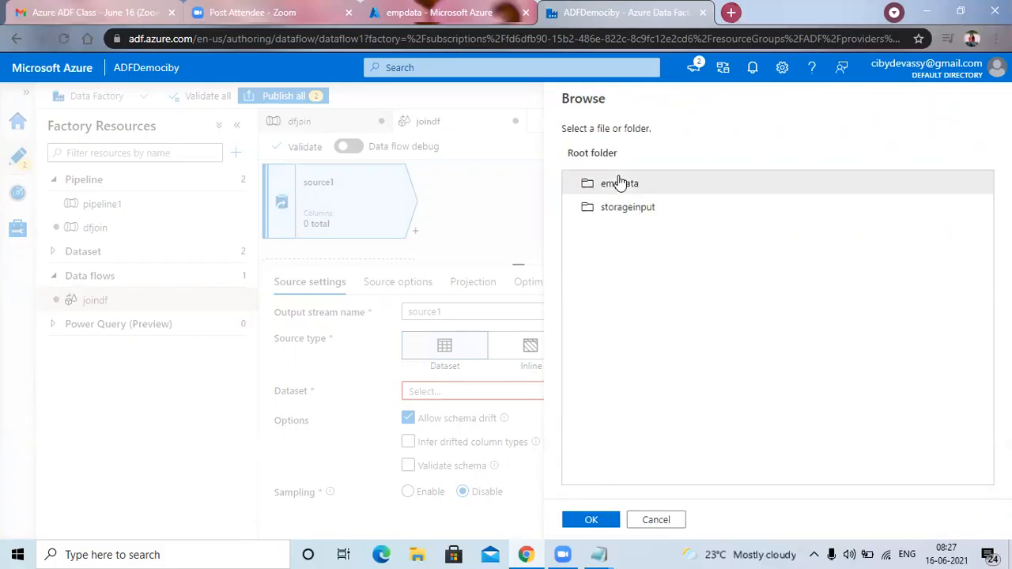
double_click(625, 186)
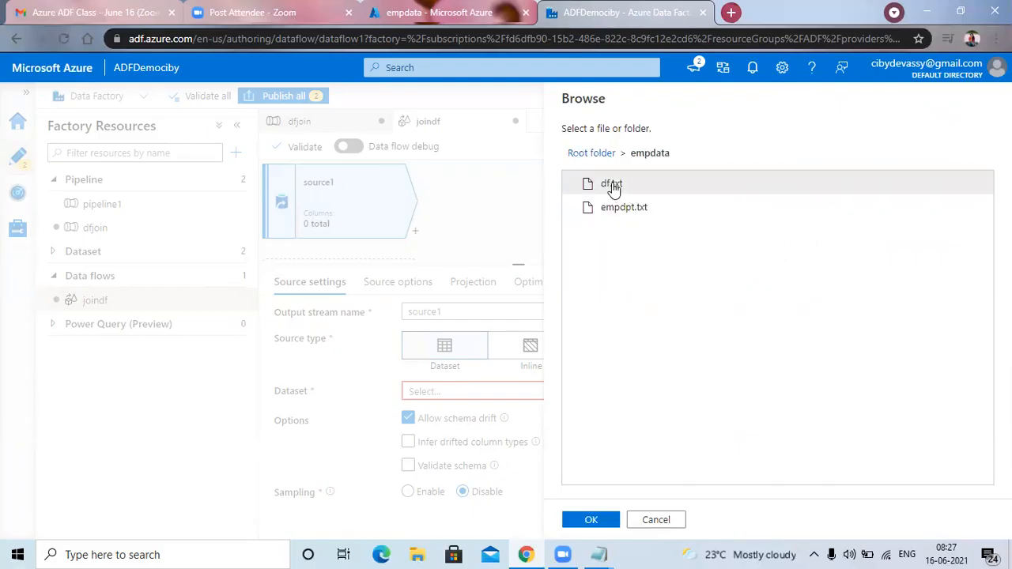
click(613, 189)
click(591, 520)
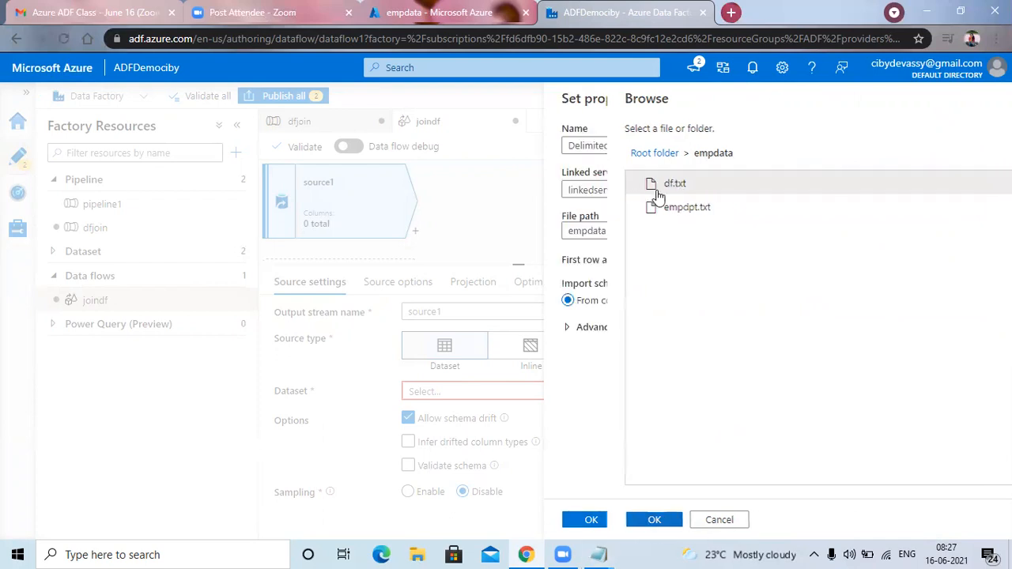
click(592, 520)
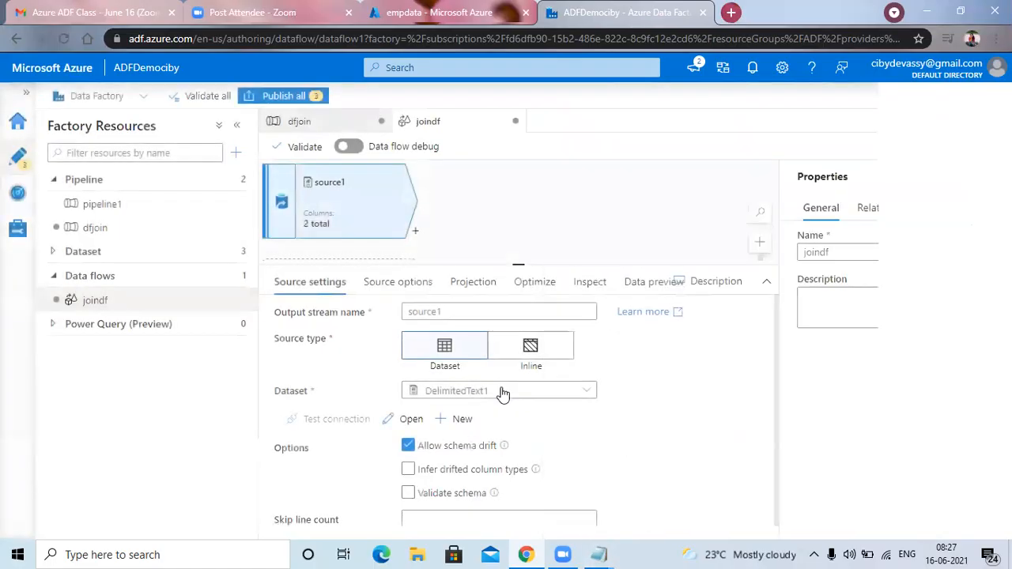
Open the DelimitedText1 dataset from the settings of source1.
scroll(503, 393, down, 1)
scroll(503, 393, up, 1)
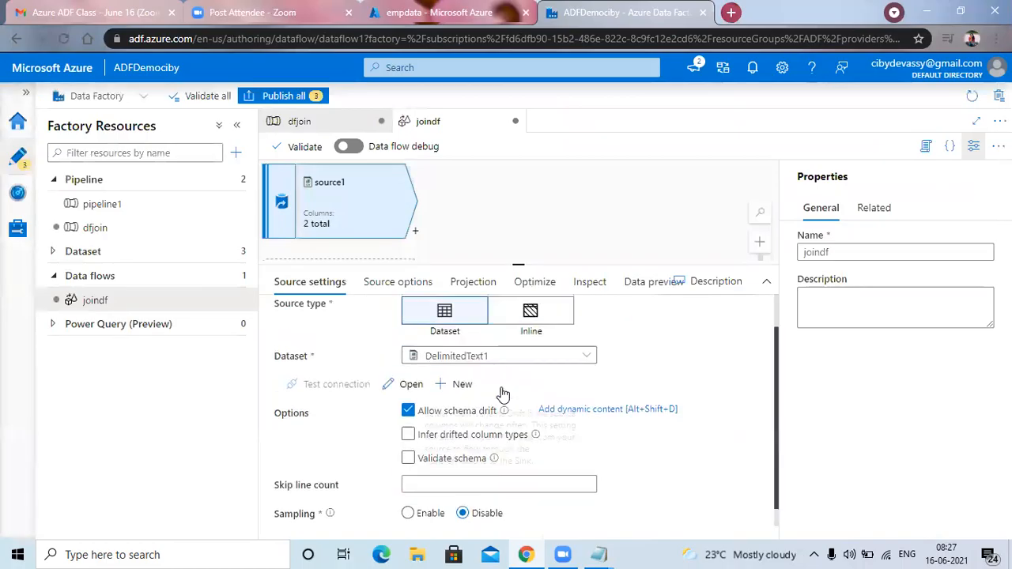
scroll(503, 393, down, 1)
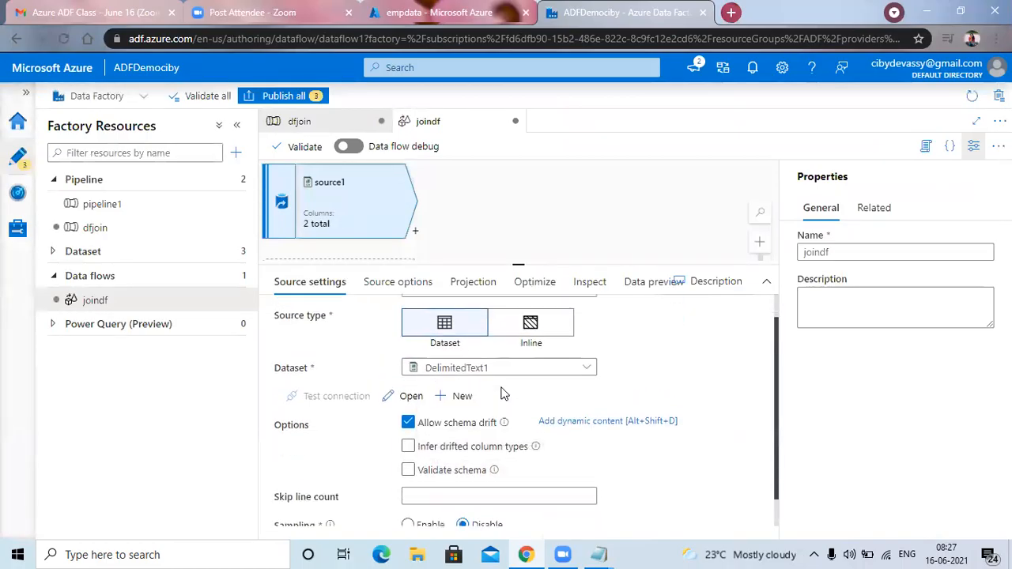
scroll(503, 393, down, 1)
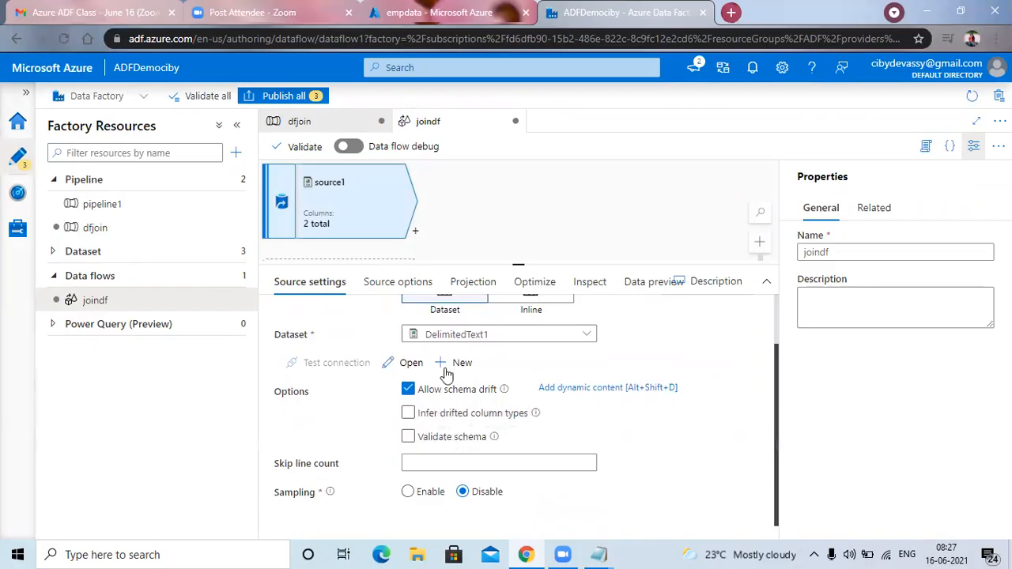
click(410, 362)
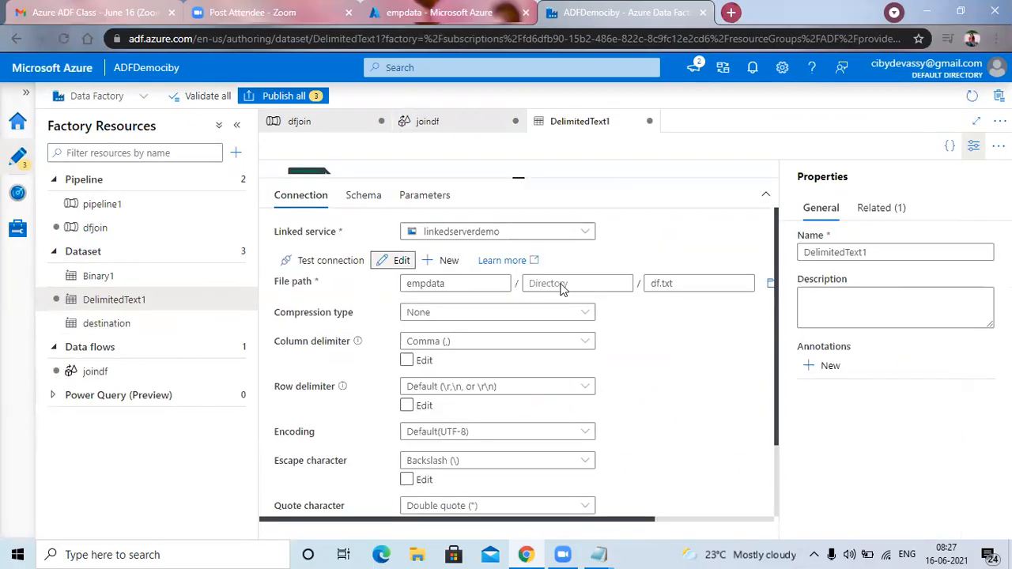
Review the connection settings of the dataset's linked service and close them without making changes.
click(394, 260)
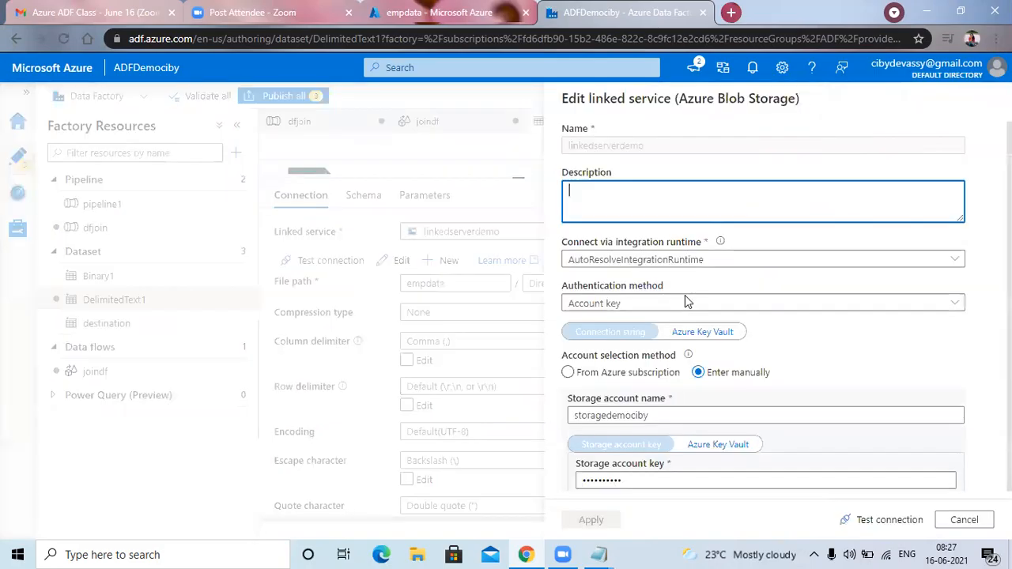
scroll(684, 304, down, 3)
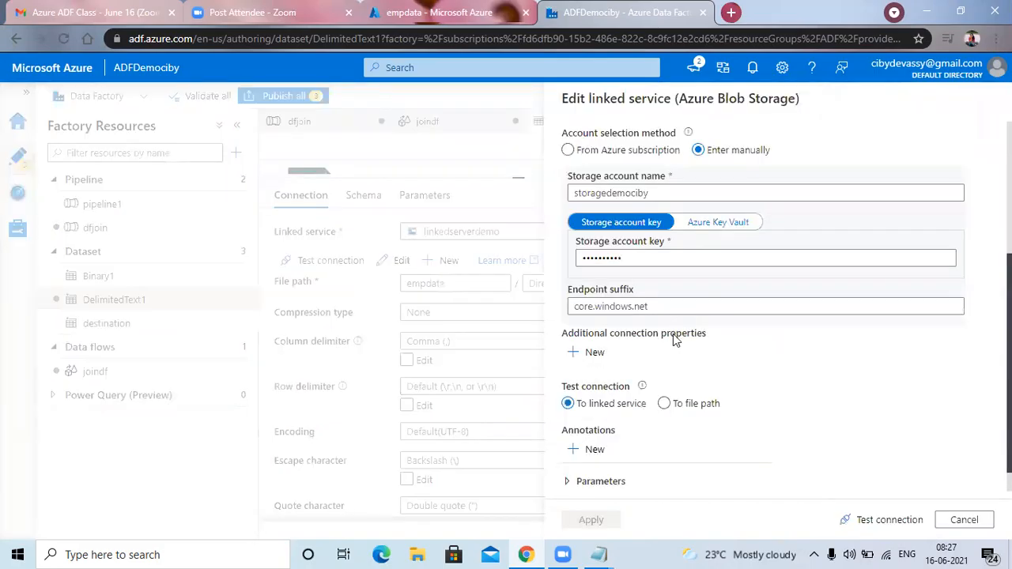
scroll(673, 334, down, 1)
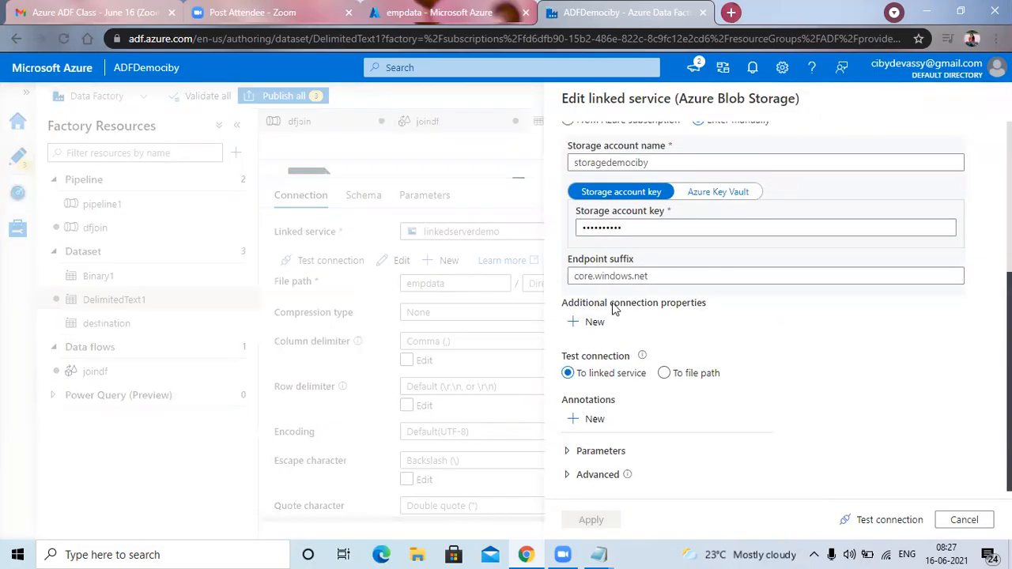
scroll(613, 308, up, 5)
scroll(791, 474, down, 3)
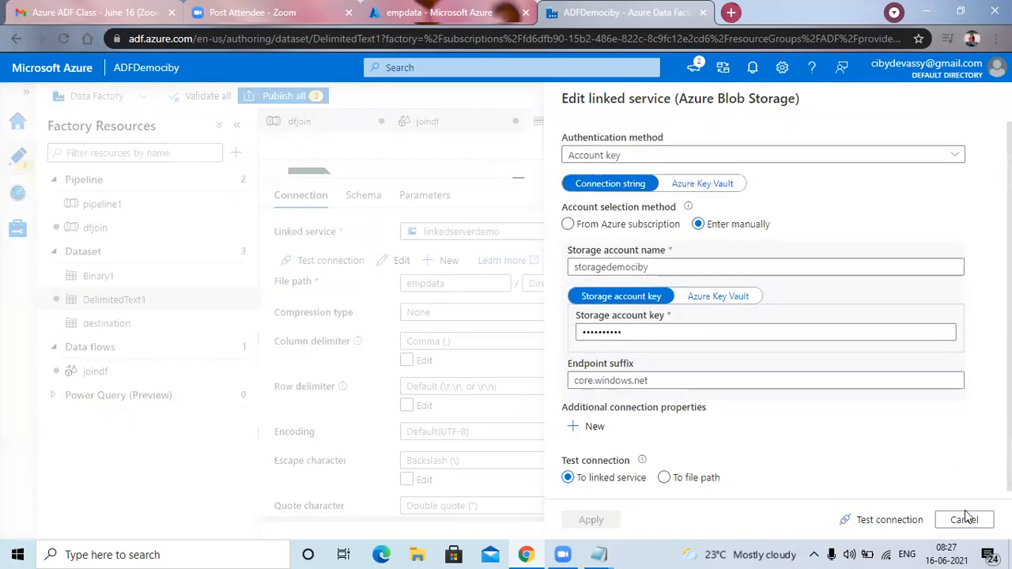
scroll(963, 519, down, 2)
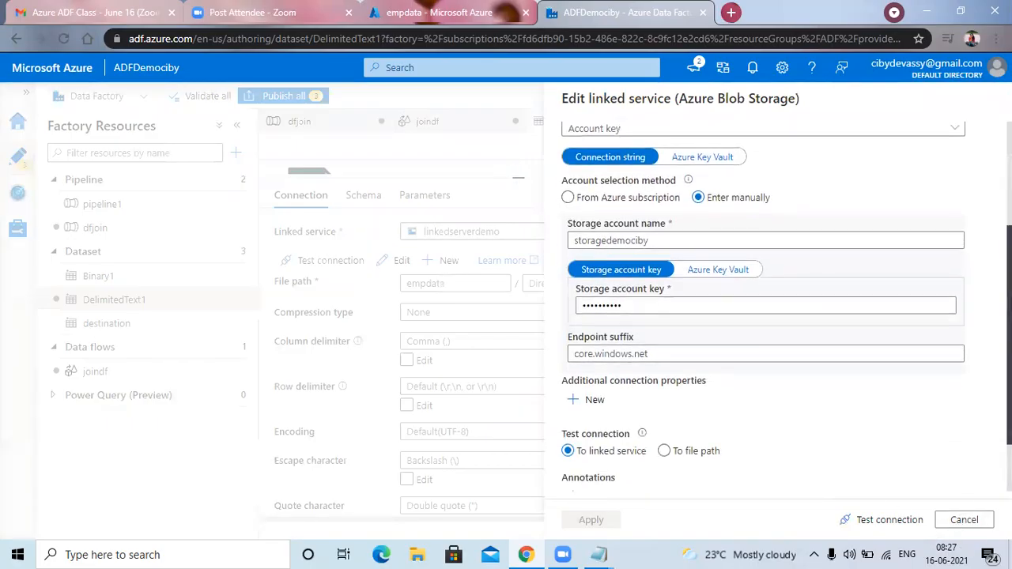
click(966, 521)
Enable the first row as header for the DelimitedText1 dataset.
scroll(583, 425, down, 3)
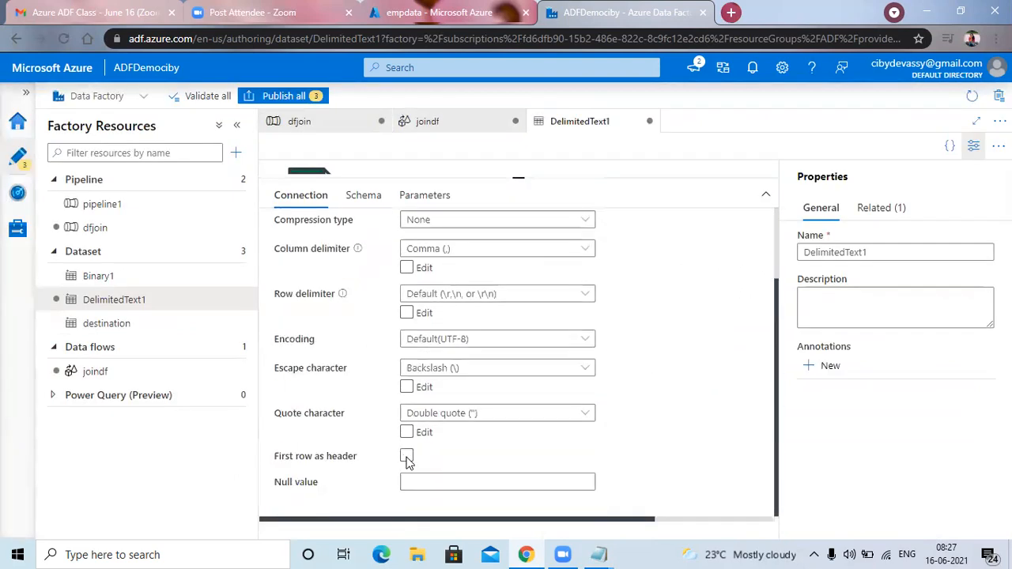
click(407, 455)
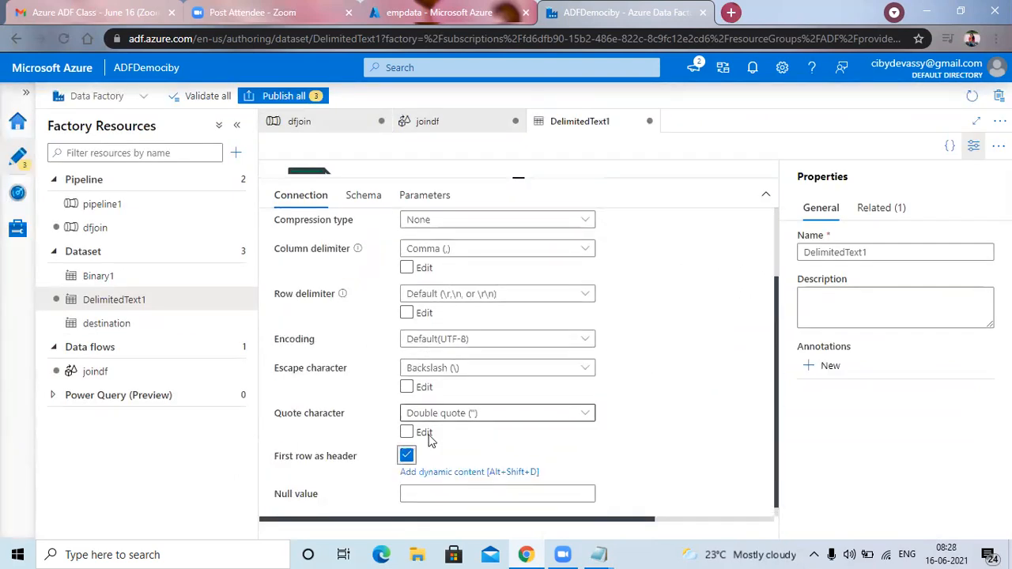
scroll(634, 422, up, 1)
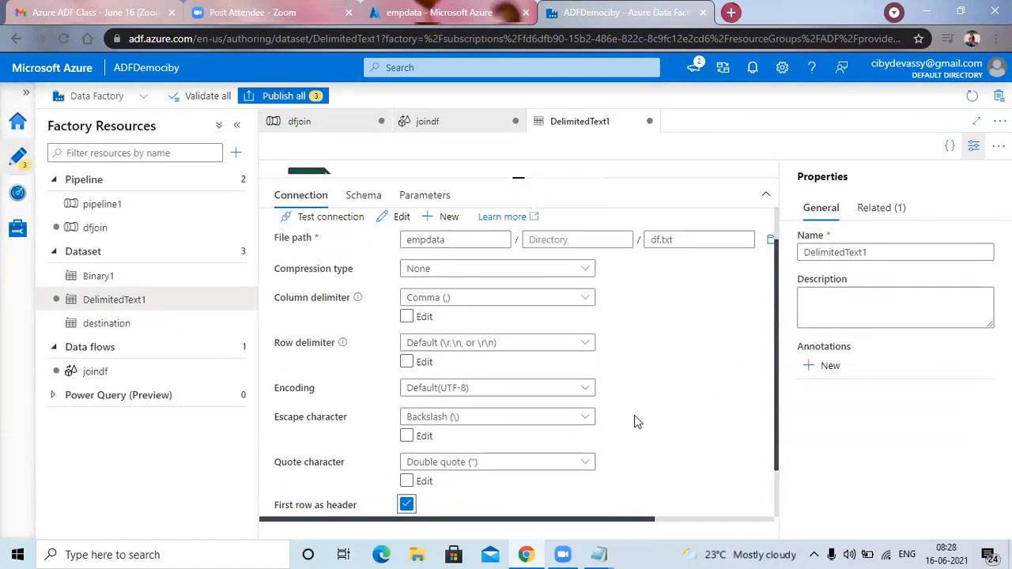
scroll(635, 421, up, 1)
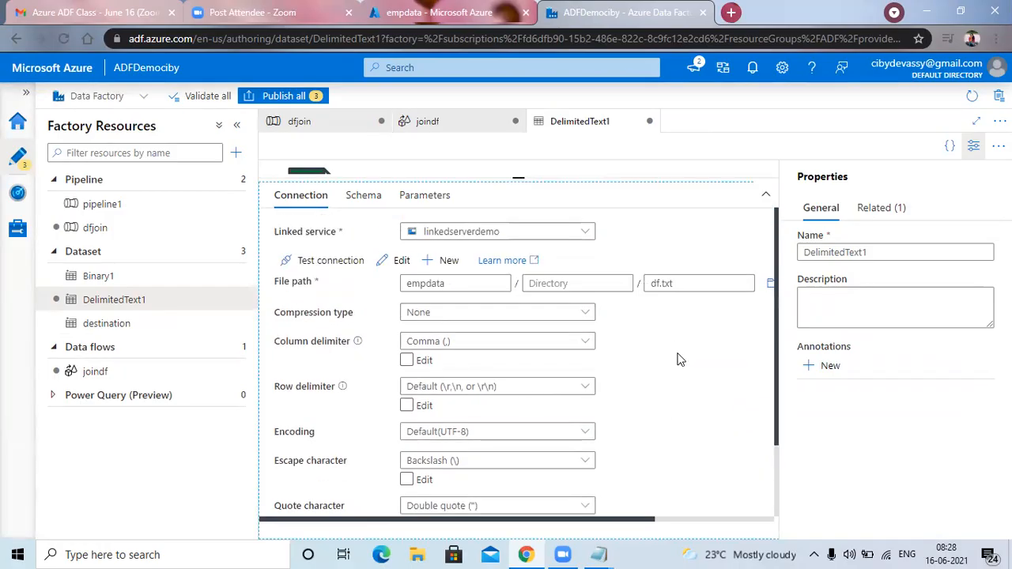
scroll(678, 360, down, 2)
scroll(340, 140, up, 2)
click(432, 123)
click(611, 127)
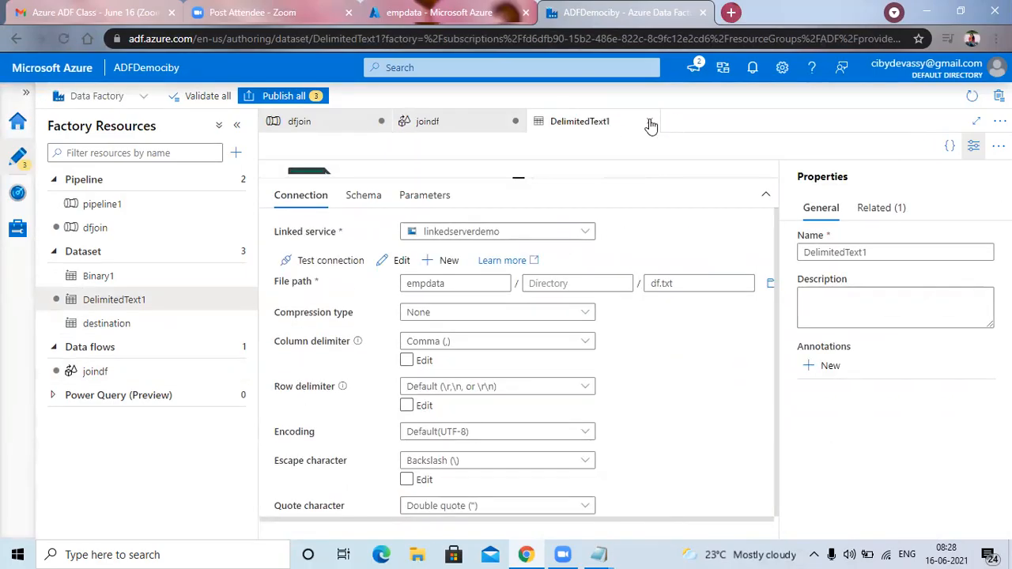
click(650, 123)
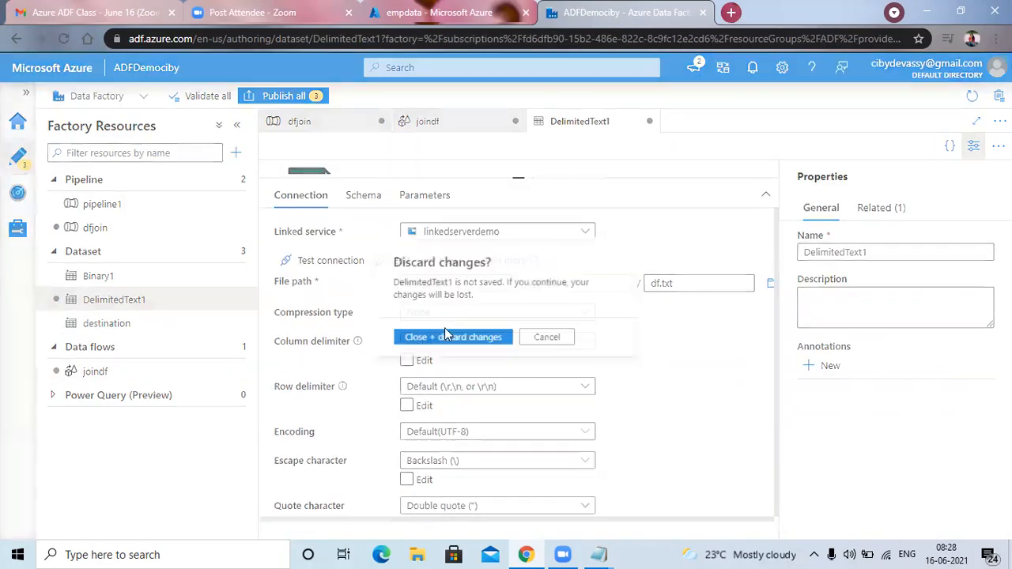
click(563, 344)
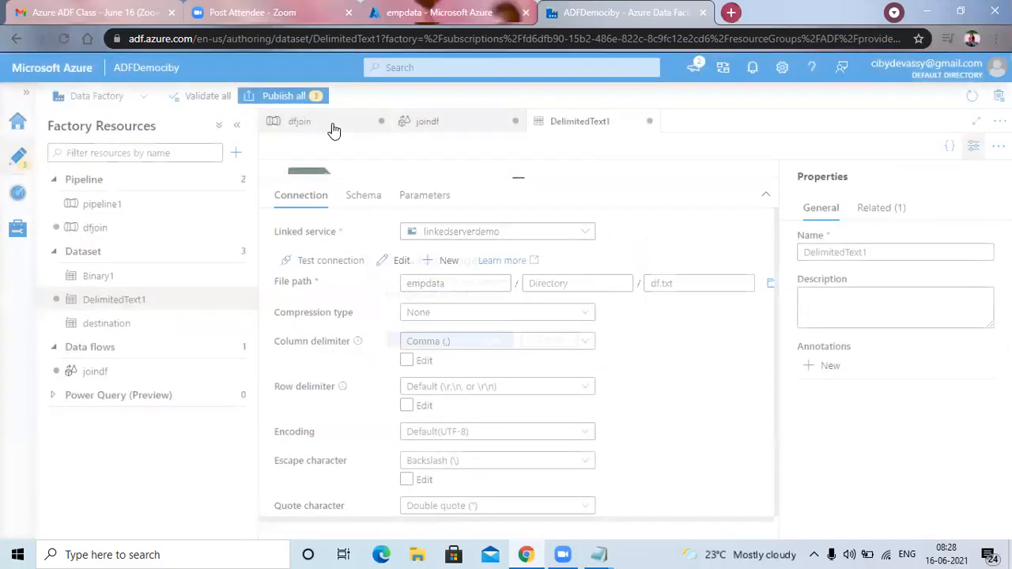
Return to the joindf data flow and rename the output stream of source1 to dept.
click(333, 129)
click(459, 127)
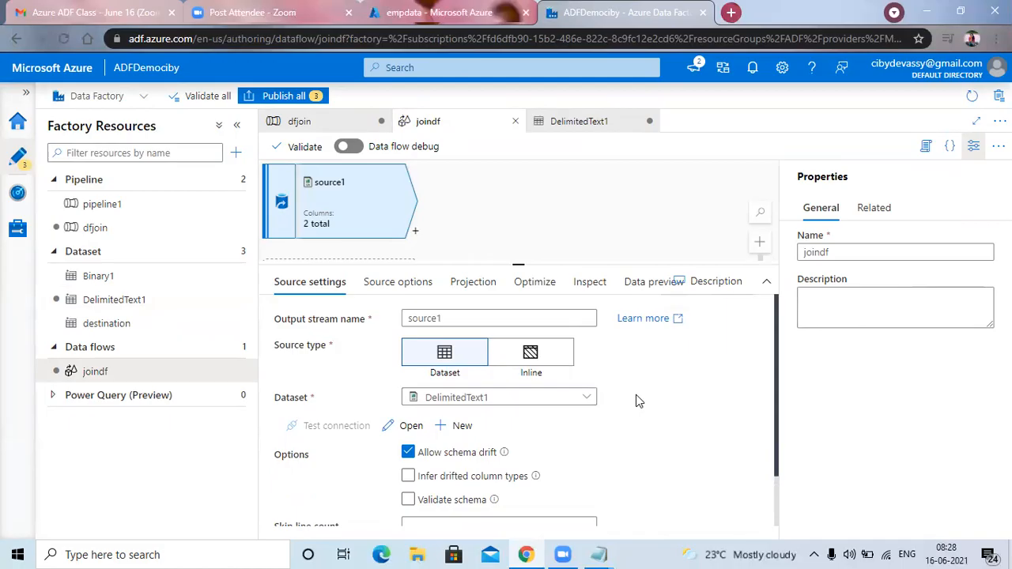
drag(461, 319, 391, 318)
text(dept)
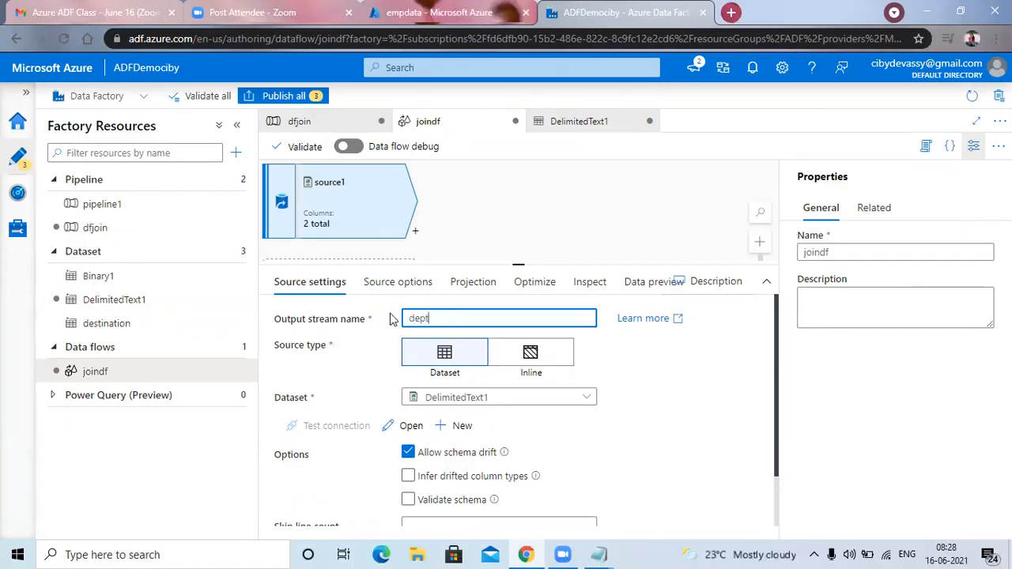
click(700, 419)
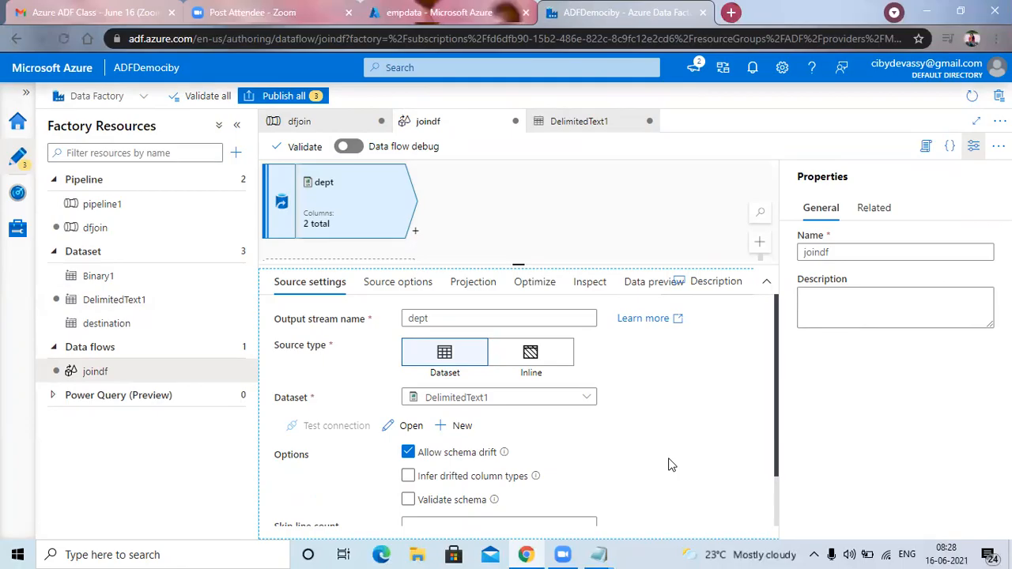
drag(780, 429, 795, 343)
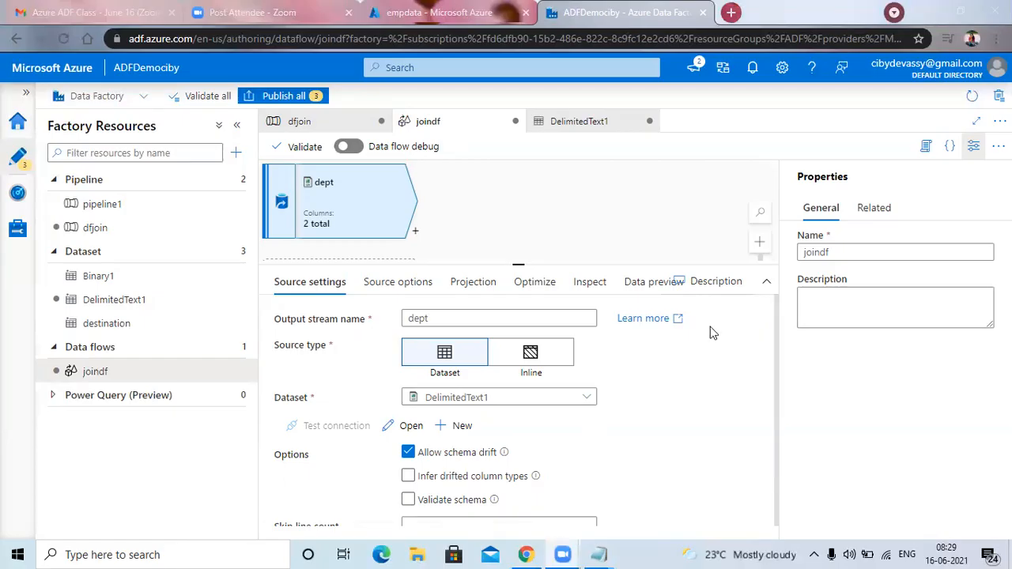
click(619, 414)
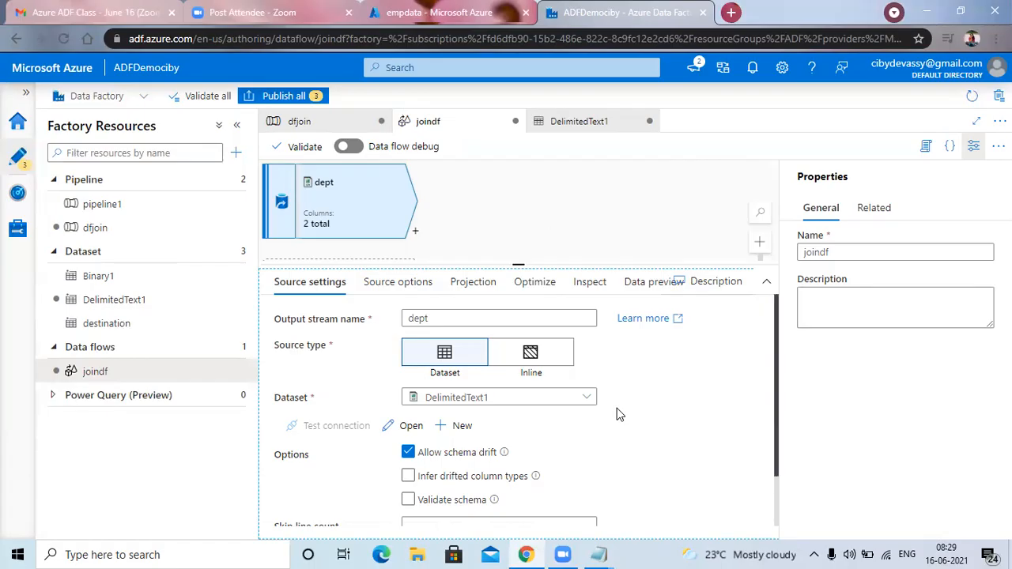
click(552, 219)
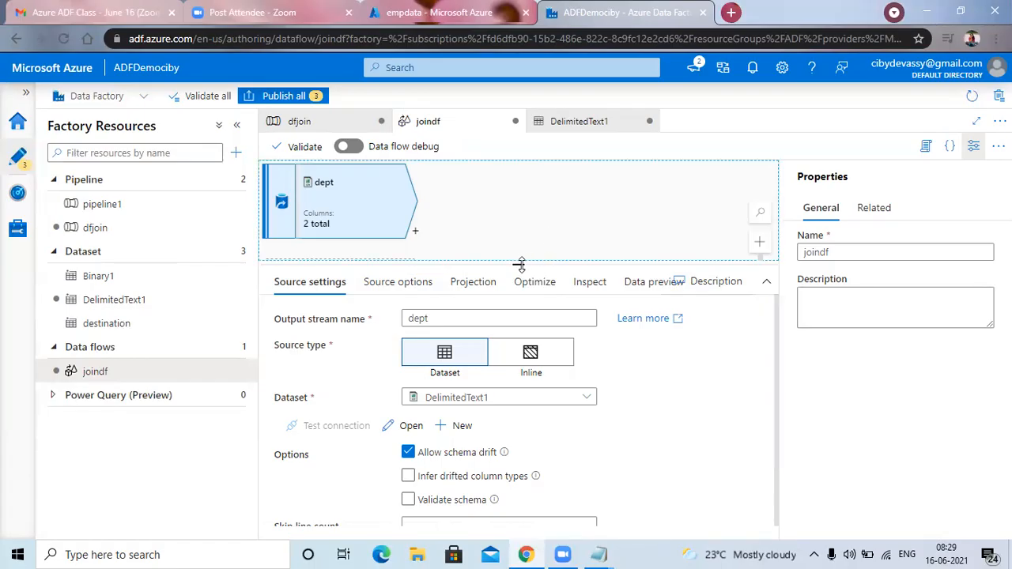
Add a second source below dept and name its output stream emp.
drag(519, 262, 535, 351)
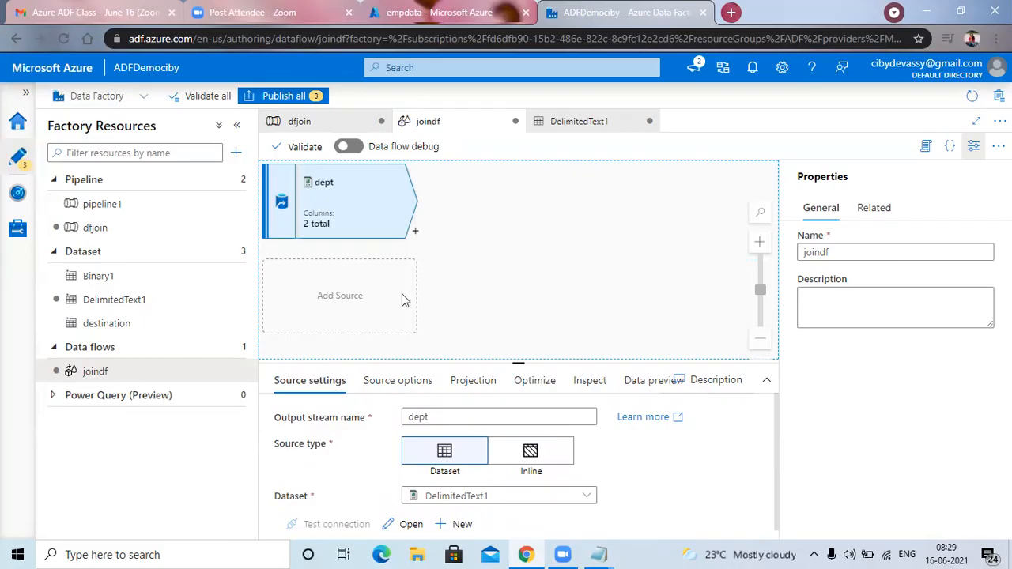
click(333, 301)
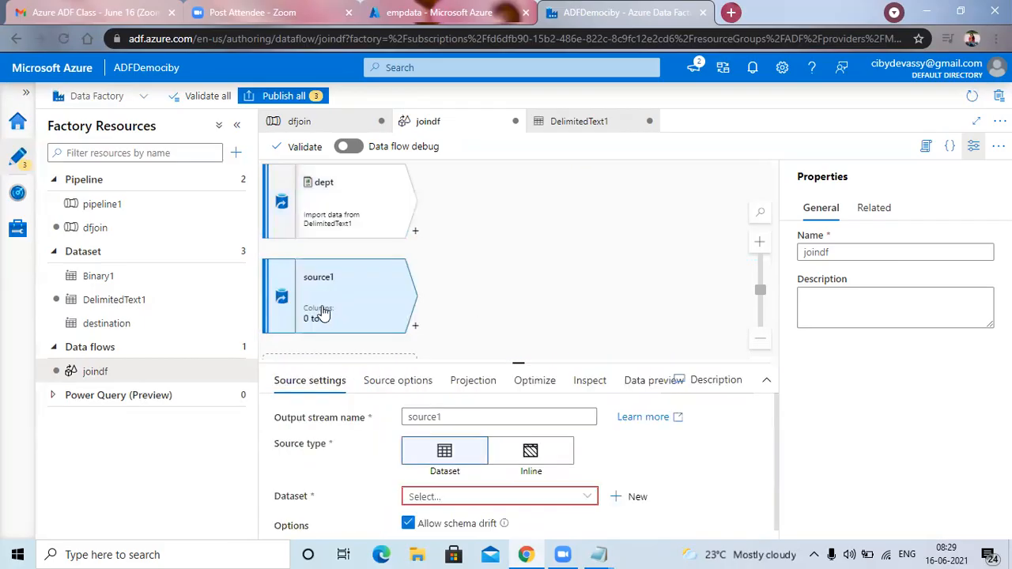
drag(438, 417, 602, 410)
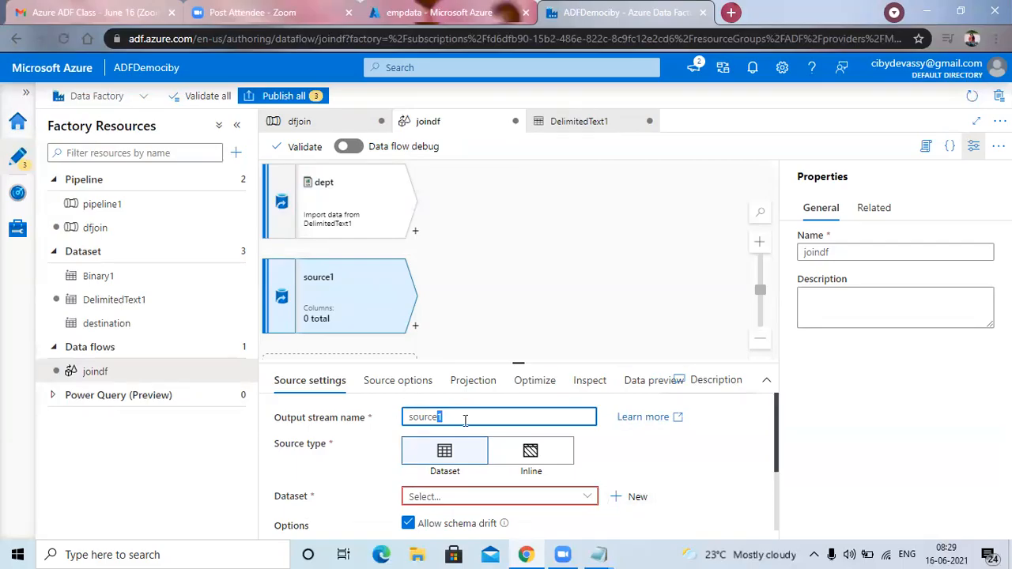
drag(439, 417, 395, 420)
text(emp)
Start a new dataset for the emp source using Azure Blob Storage and the DelimitedText format.
click(641, 500)
click(641, 499)
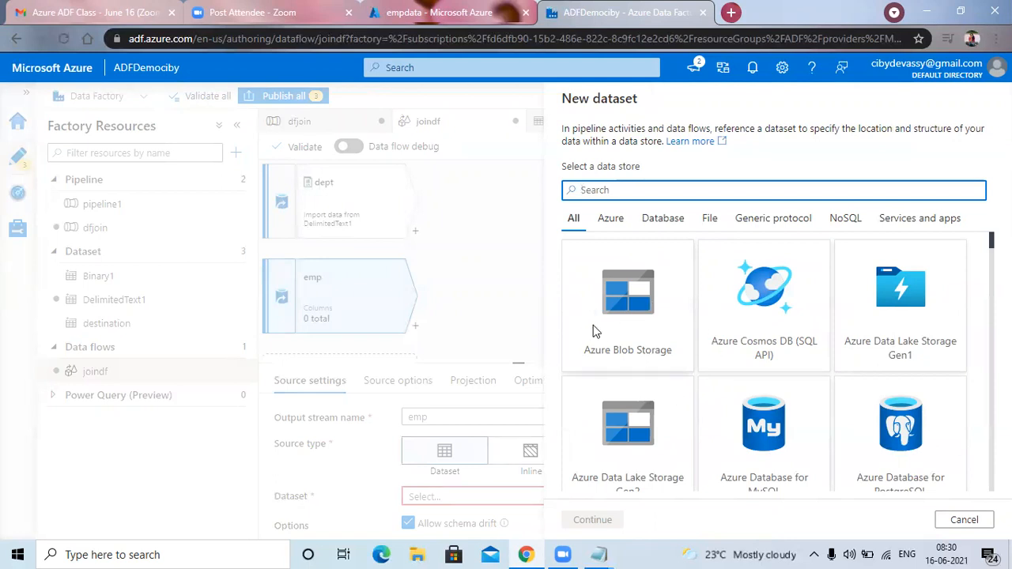
click(621, 322)
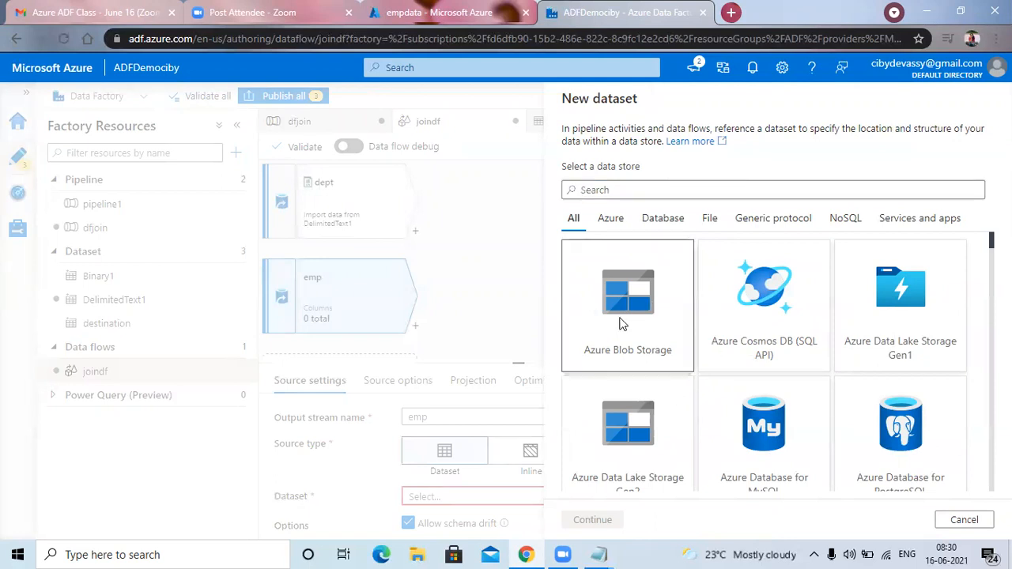
click(593, 519)
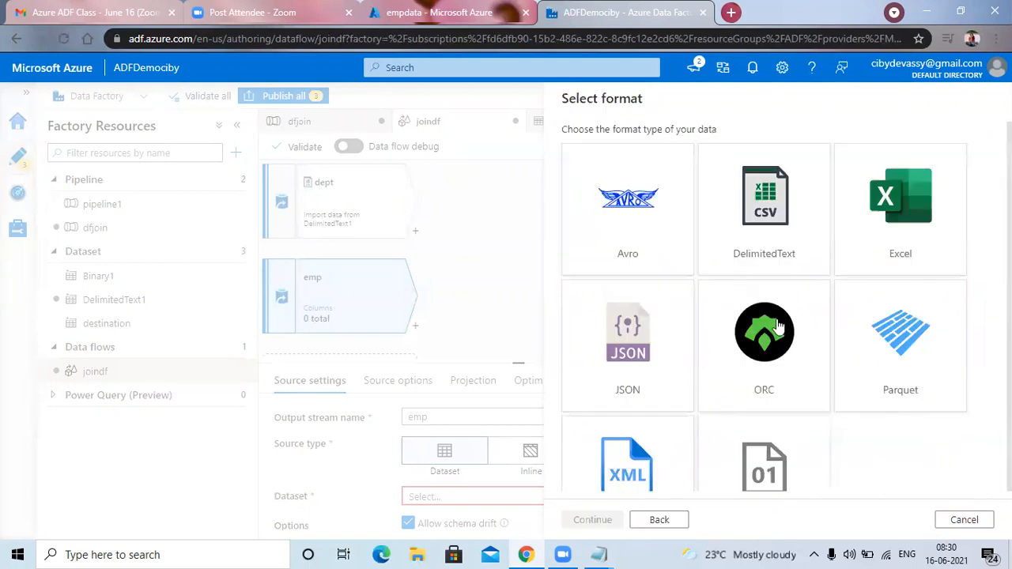
click(752, 220)
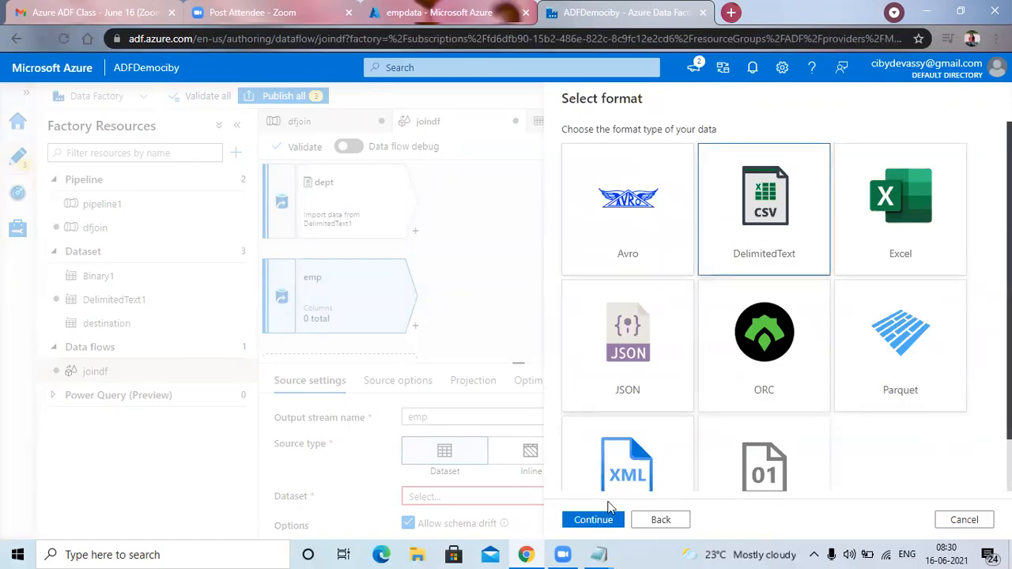
click(614, 522)
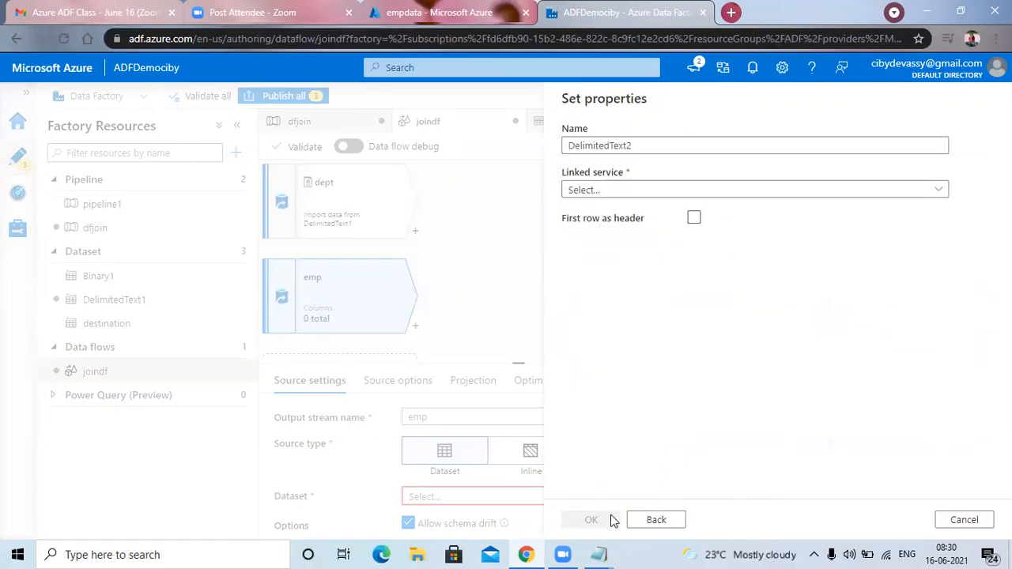
Create the dataset with linked service linkedserverdemo, file path empdata/empdpt.txt and the first row as header.
click(939, 189)
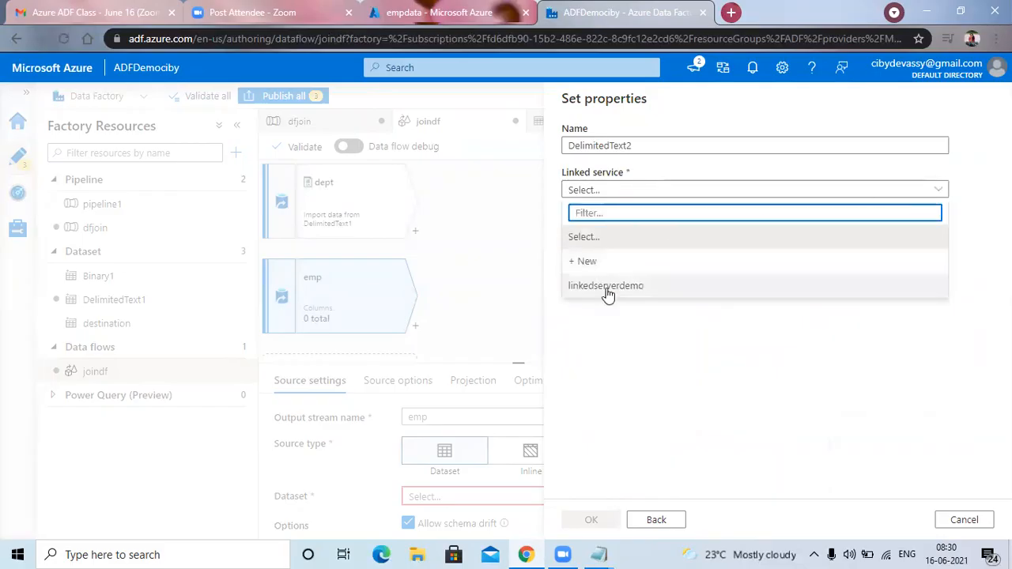
click(607, 288)
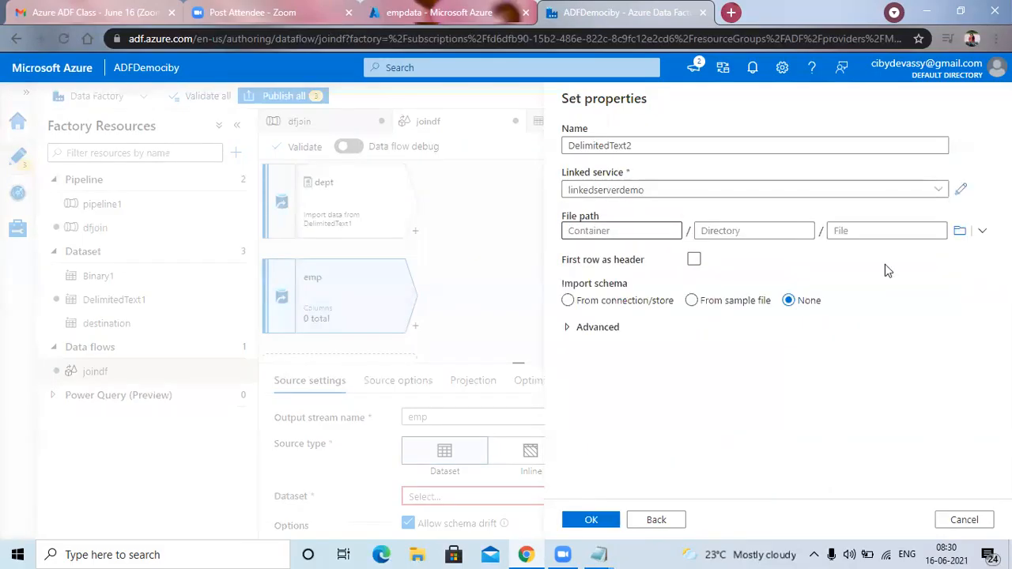
click(960, 235)
double_click(631, 189)
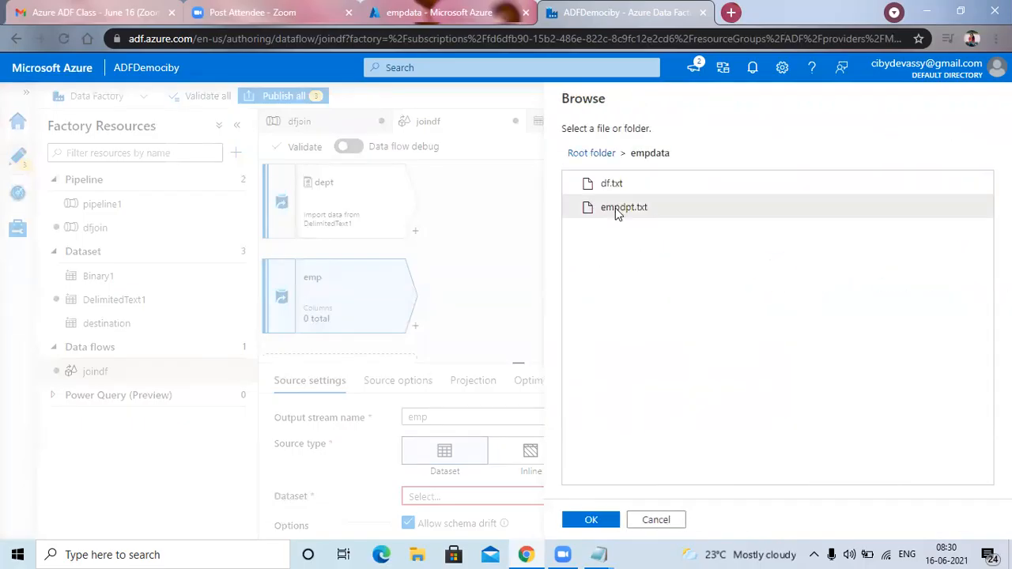
click(592, 519)
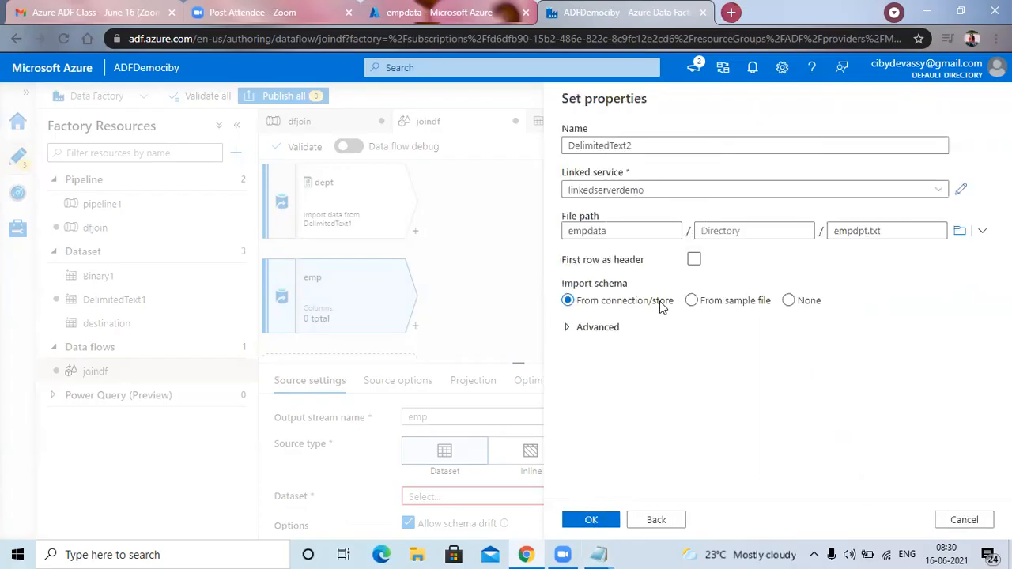
click(694, 260)
click(599, 521)
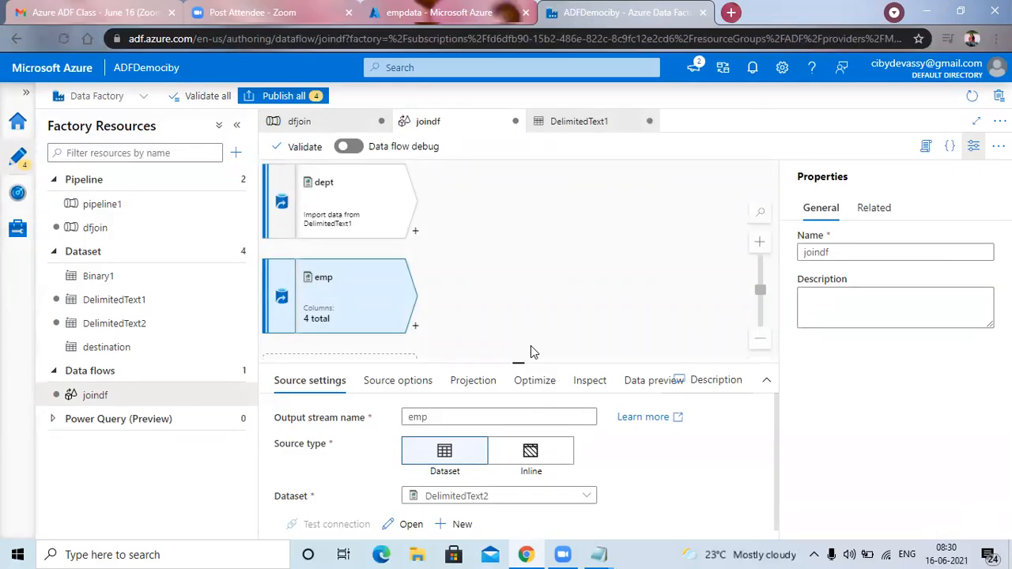
scroll(531, 352, down, 1)
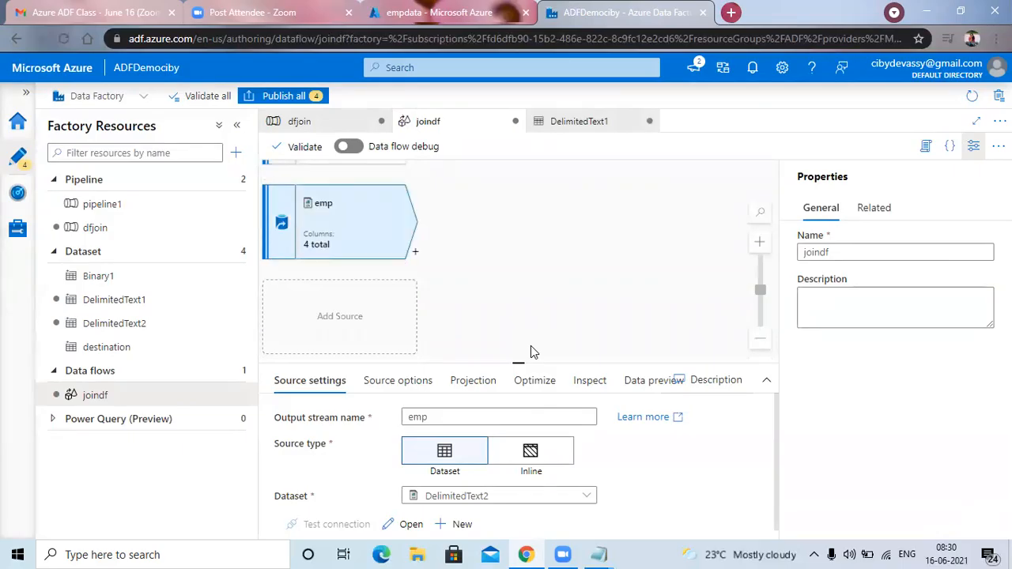
scroll(531, 352, up, 1)
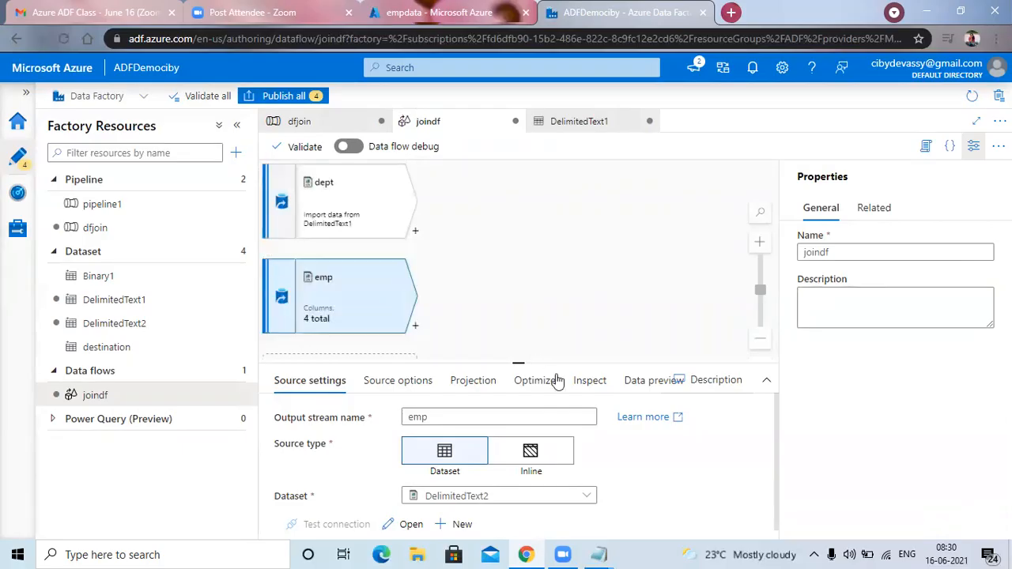
mouse_move(775, 413)
mouse_down()
mouse_move(777, 473)
mouse_move(776, 427)
mouse_up()
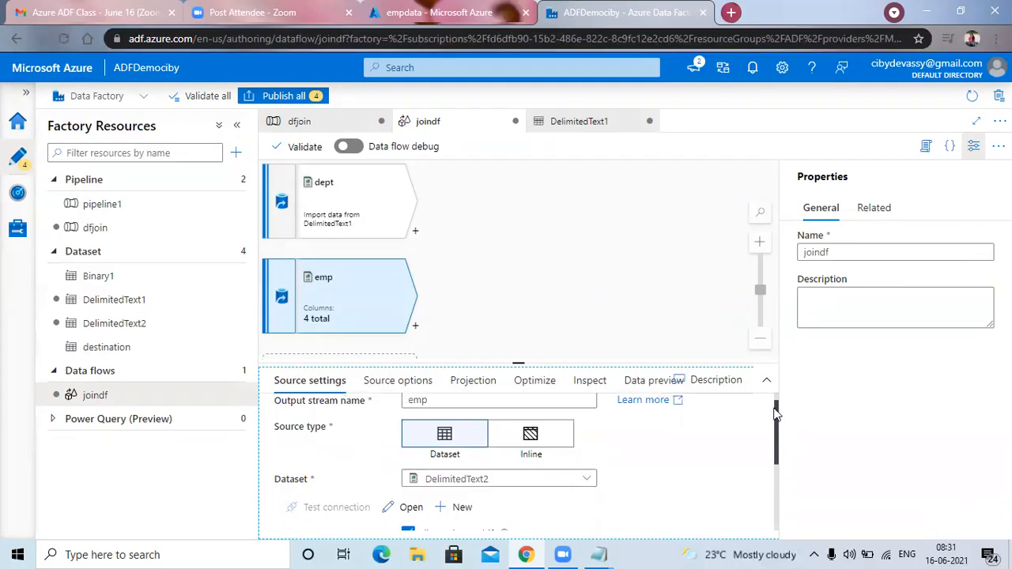
scroll(775, 403, up, 1)
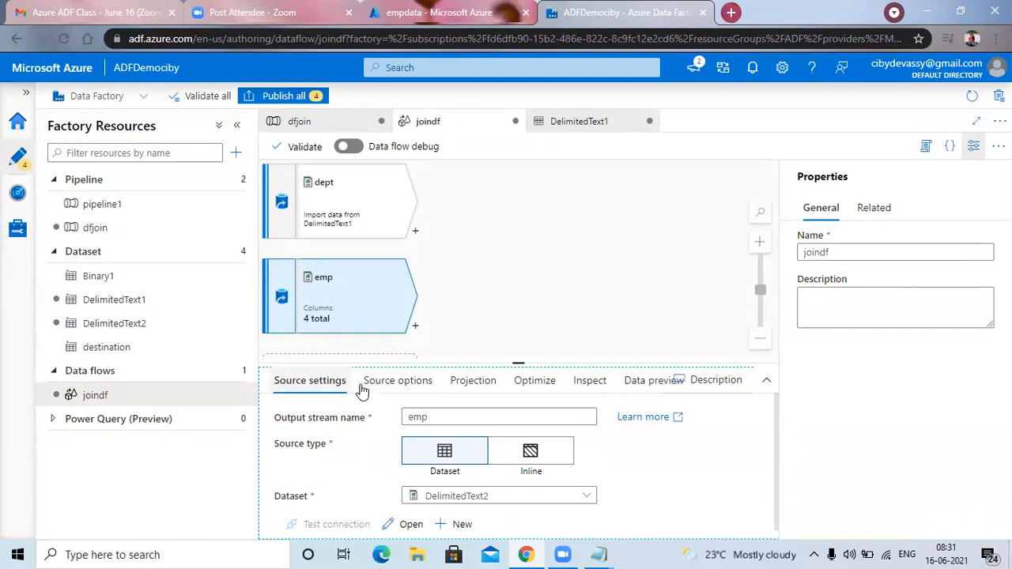
Add a Join transformation after the dept source and look over its join settings.
click(328, 214)
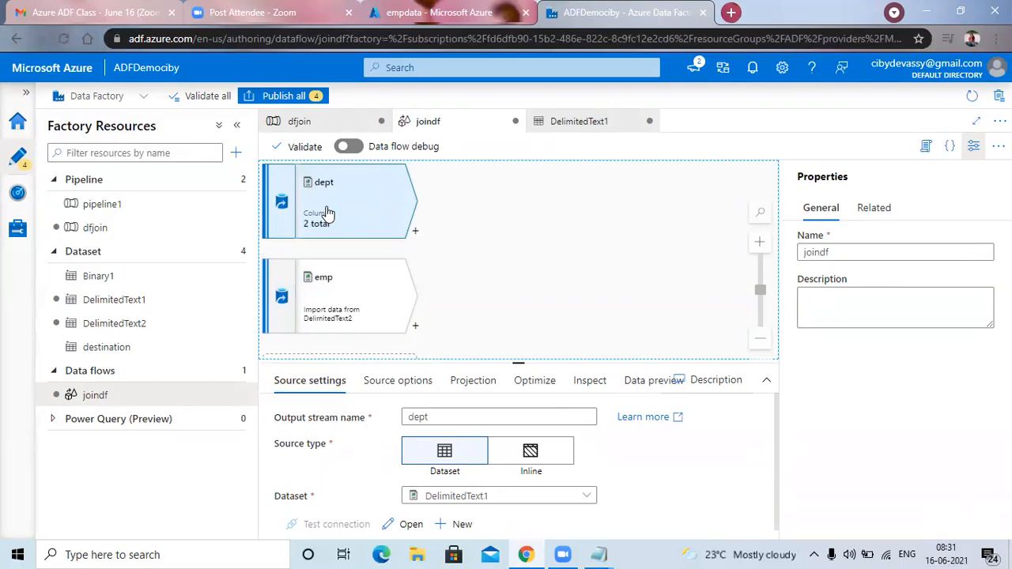
click(415, 231)
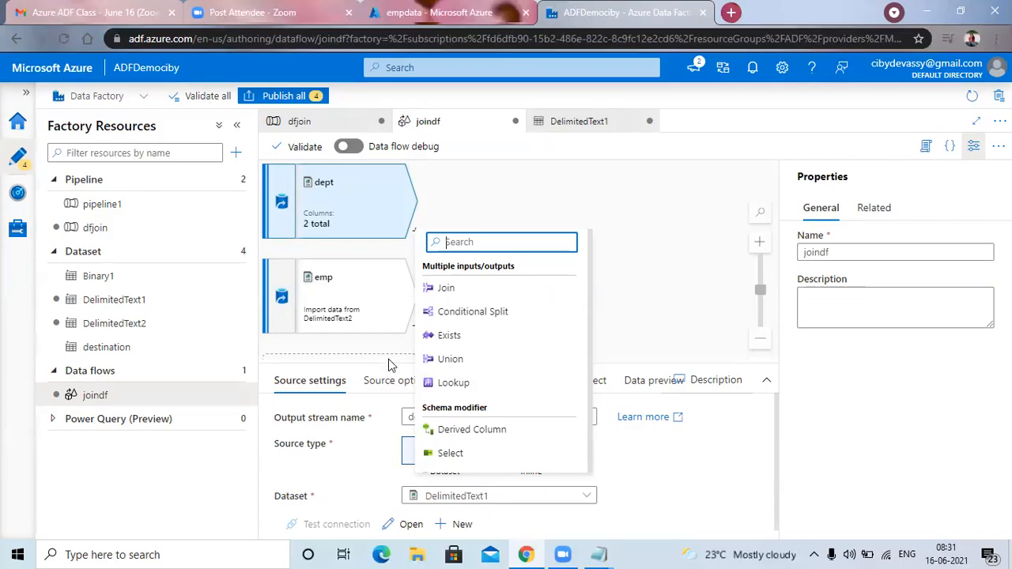
click(446, 288)
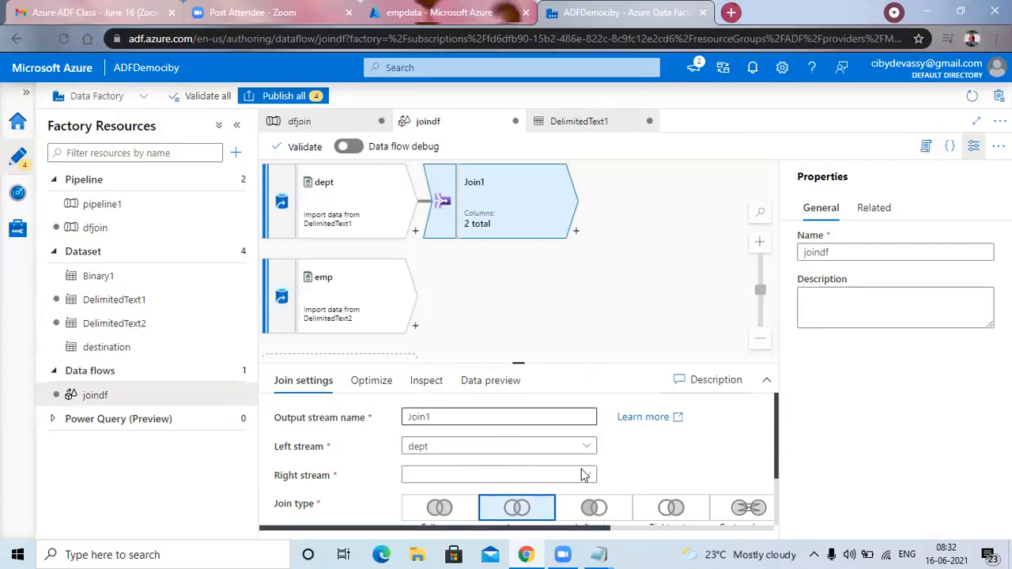
scroll(583, 475, down, 1)
click(776, 453)
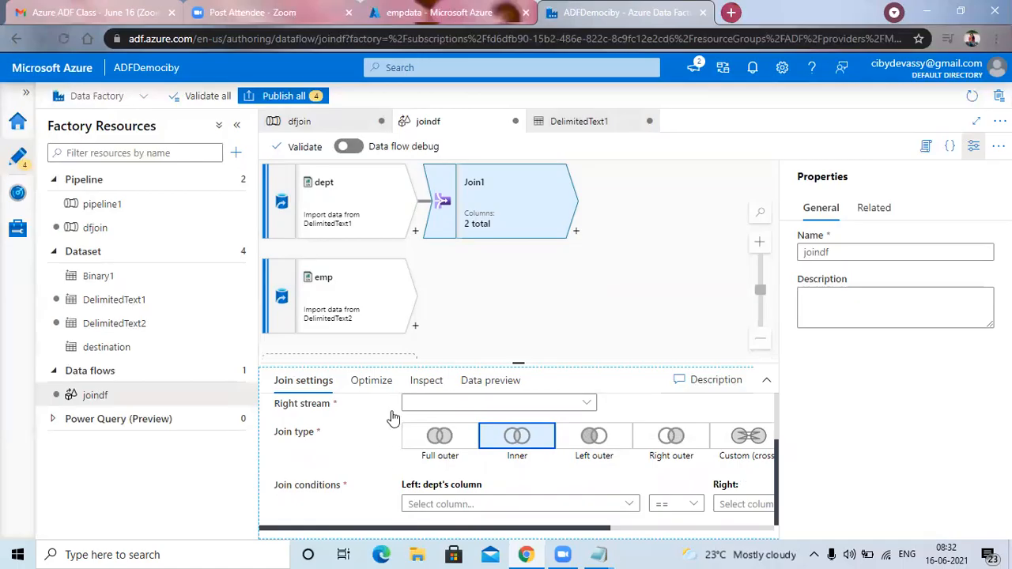
scroll(408, 421, up, 2)
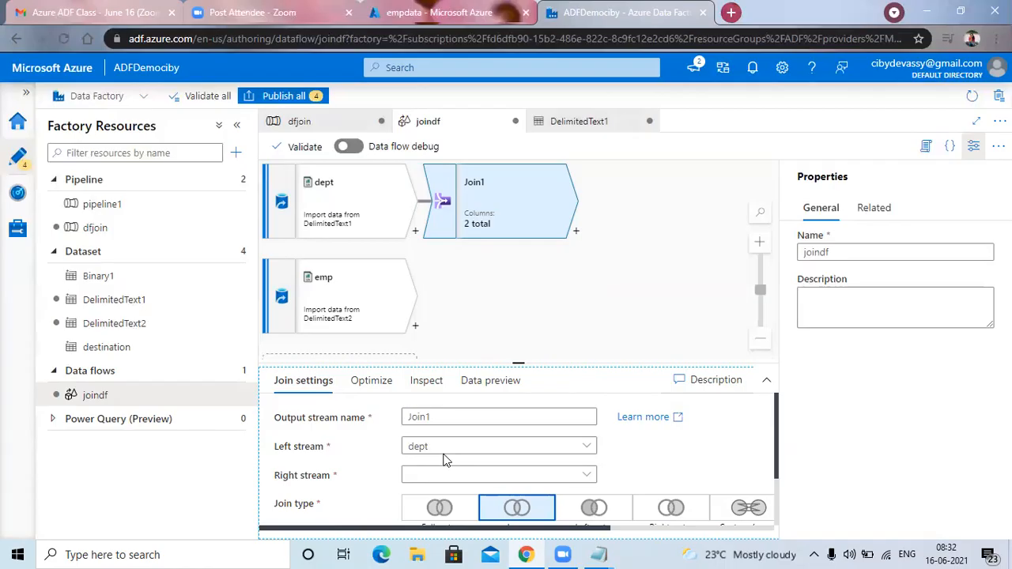
Enlarge the settings area beneath the data flow canvas and reopen the settings of Join1.
click(655, 278)
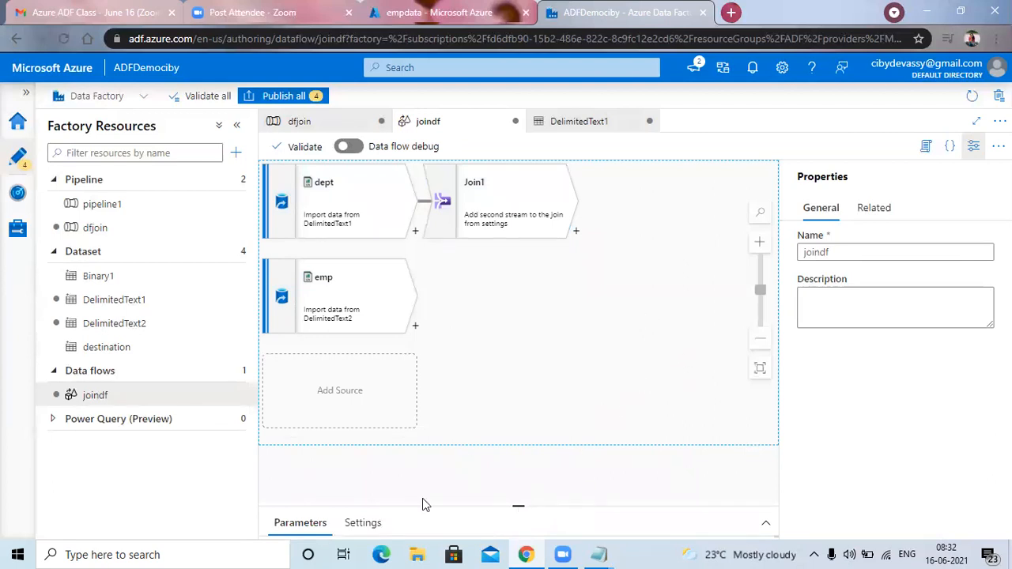
click(518, 507)
drag(520, 478, 531, 264)
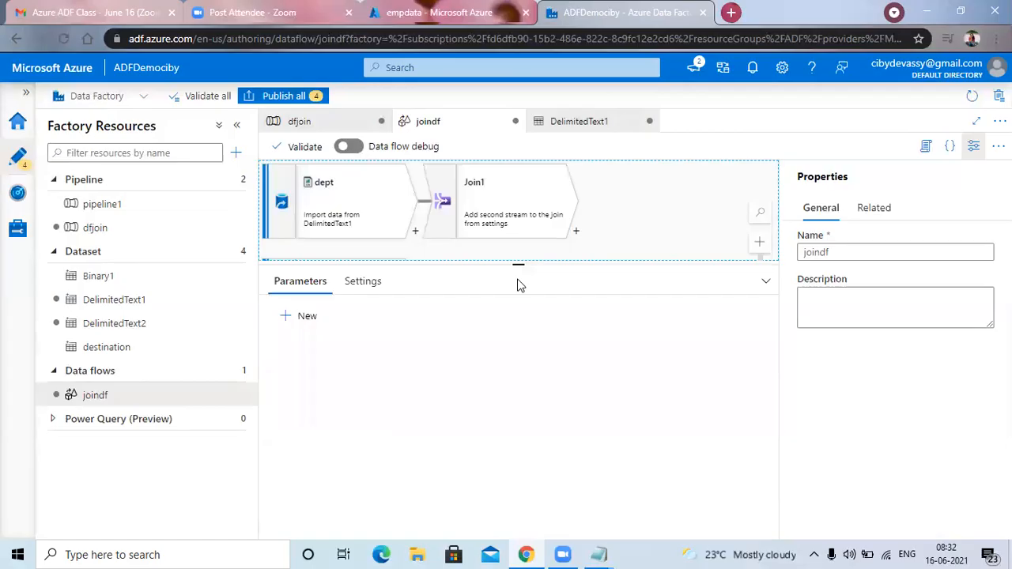
click(363, 281)
click(309, 282)
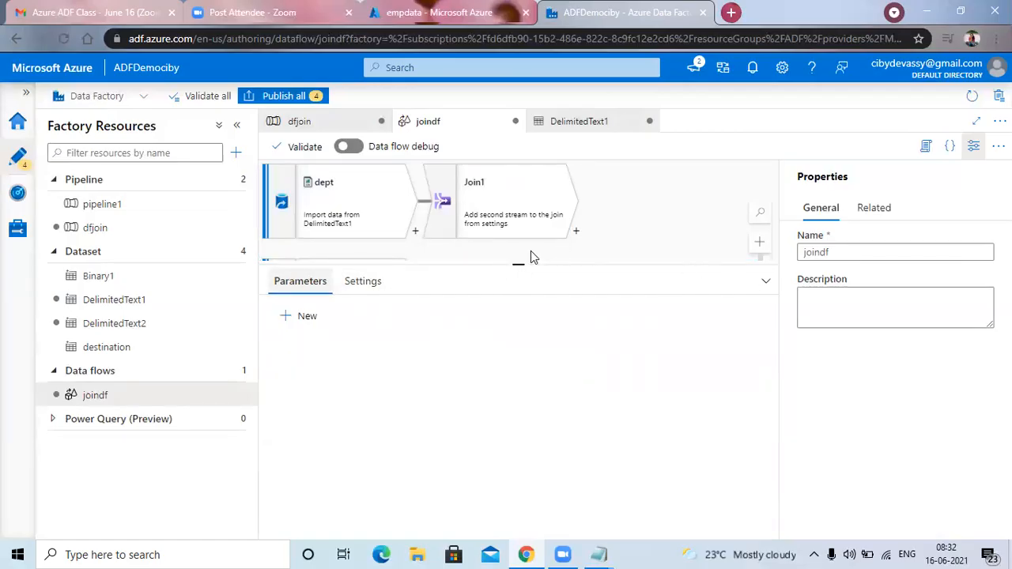
click(337, 208)
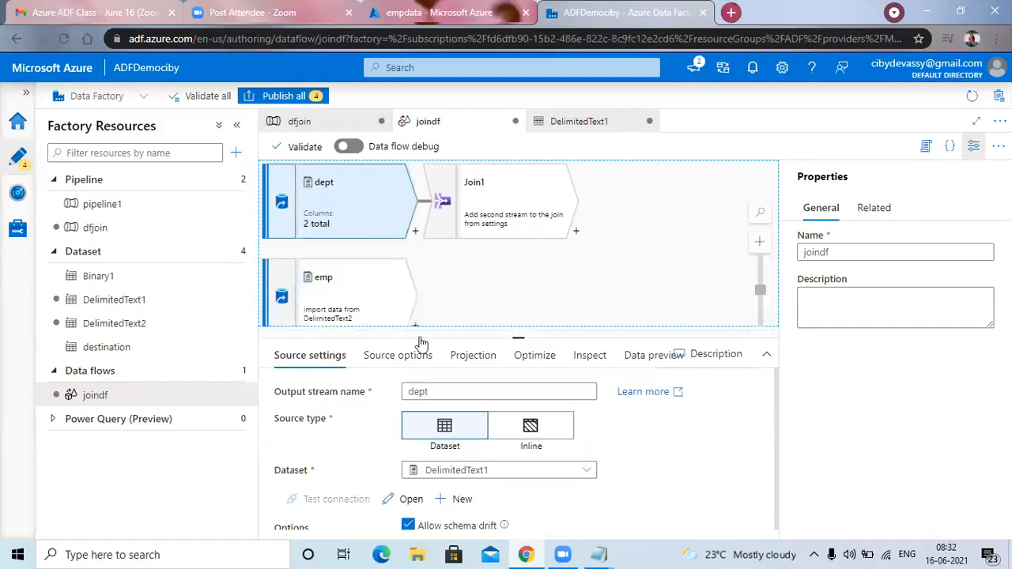
drag(521, 360, 502, 287)
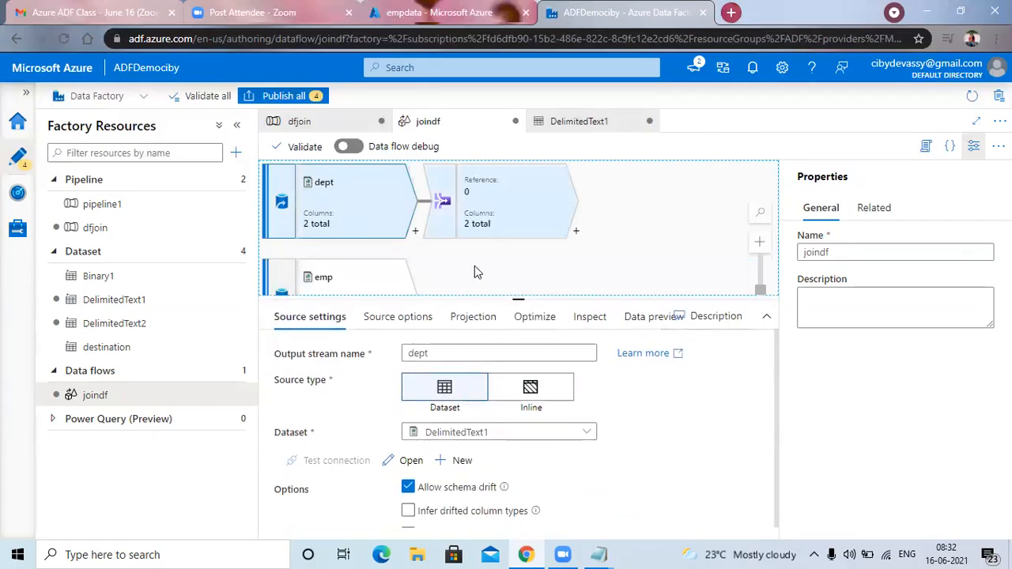
click(477, 226)
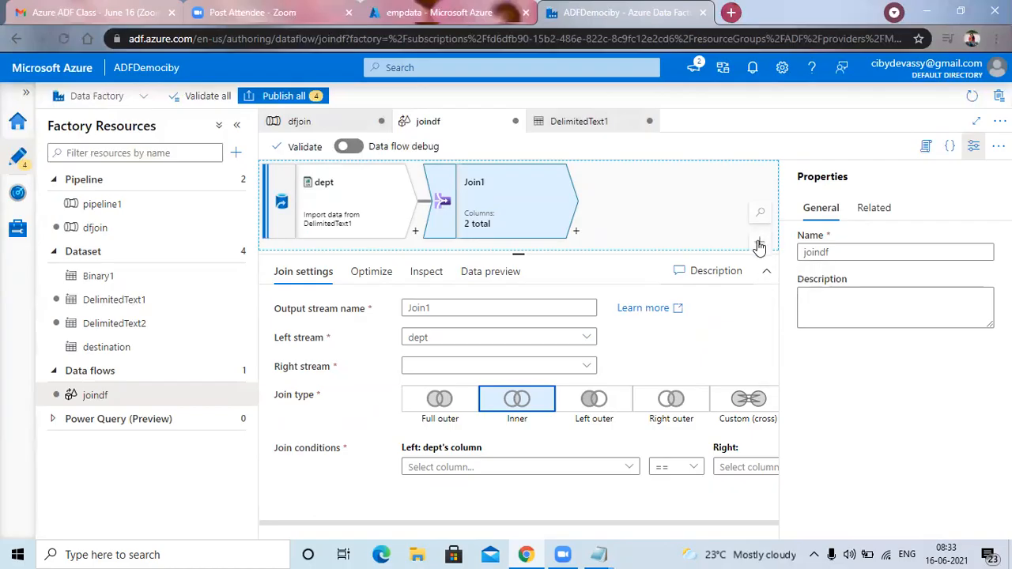
Set the right stream of Join1 to emp.
mouse_move(567, 523)
mouse_down()
mouse_move(630, 524)
mouse_move(567, 514)
mouse_up()
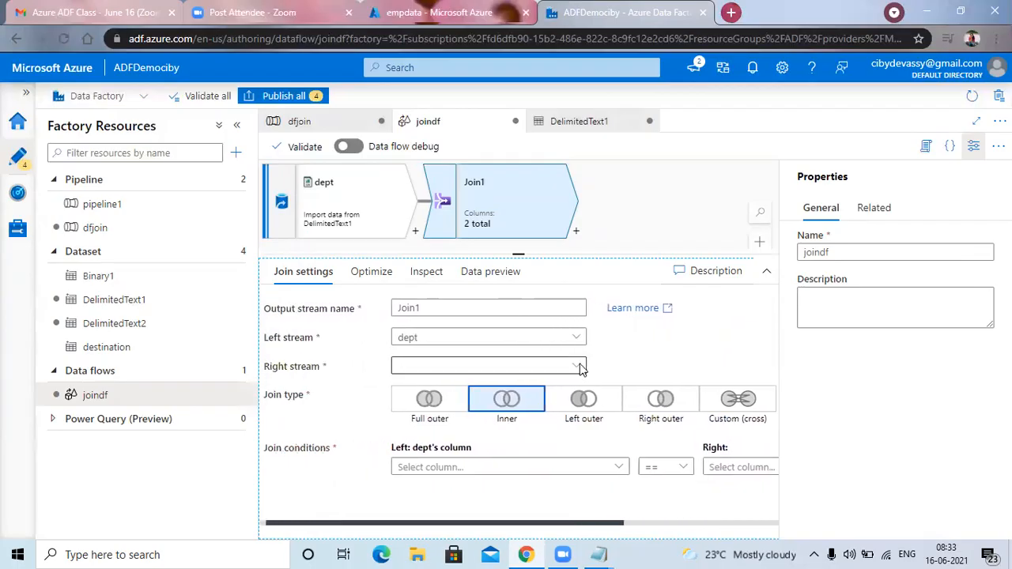
click(668, 209)
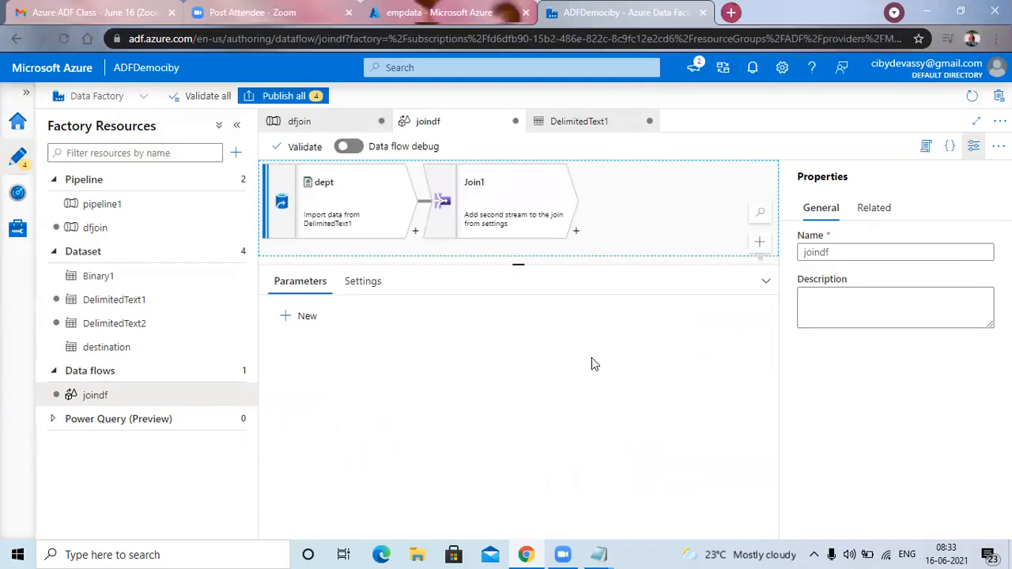
click(524, 198)
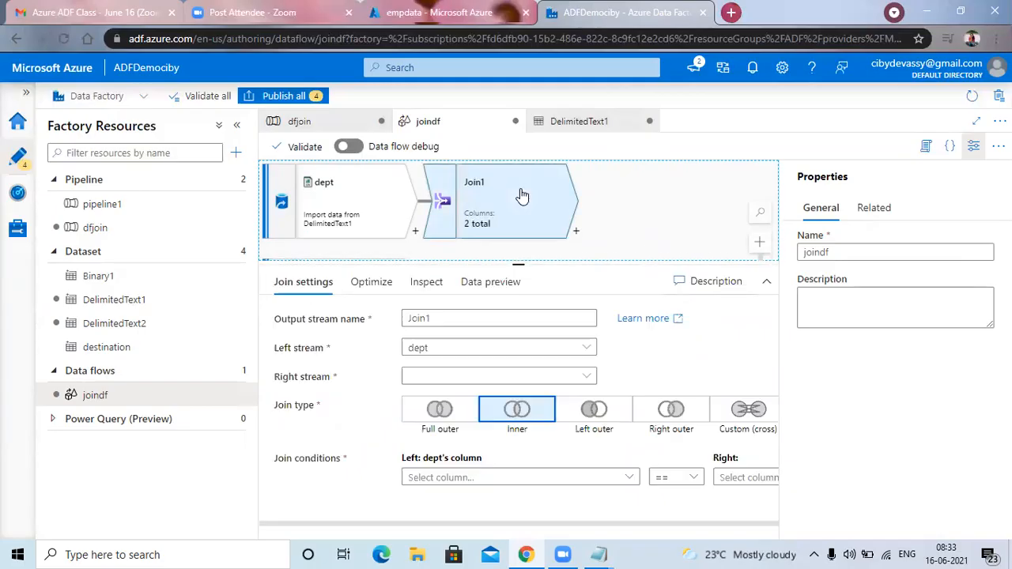
click(597, 368)
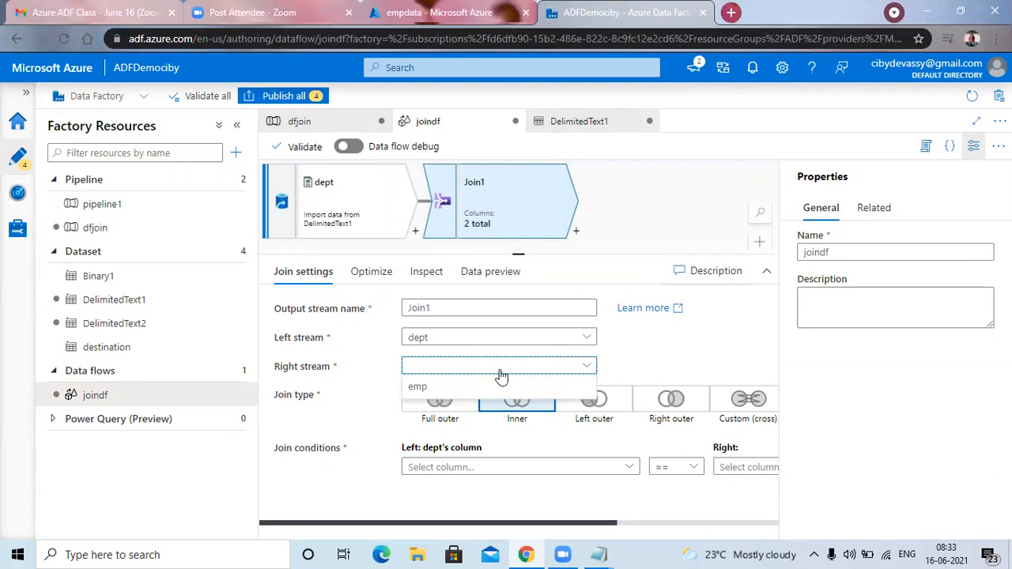
click(429, 392)
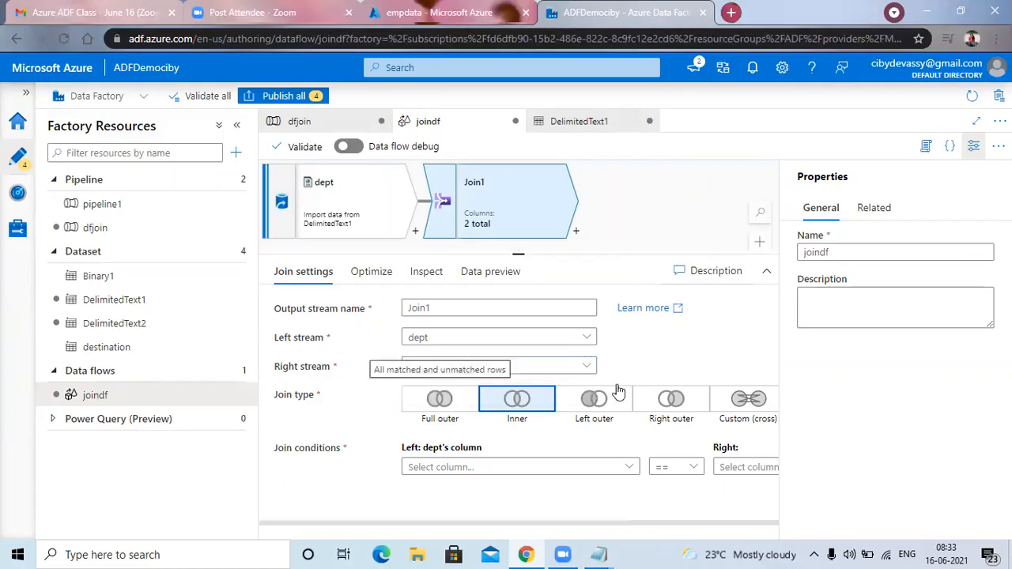
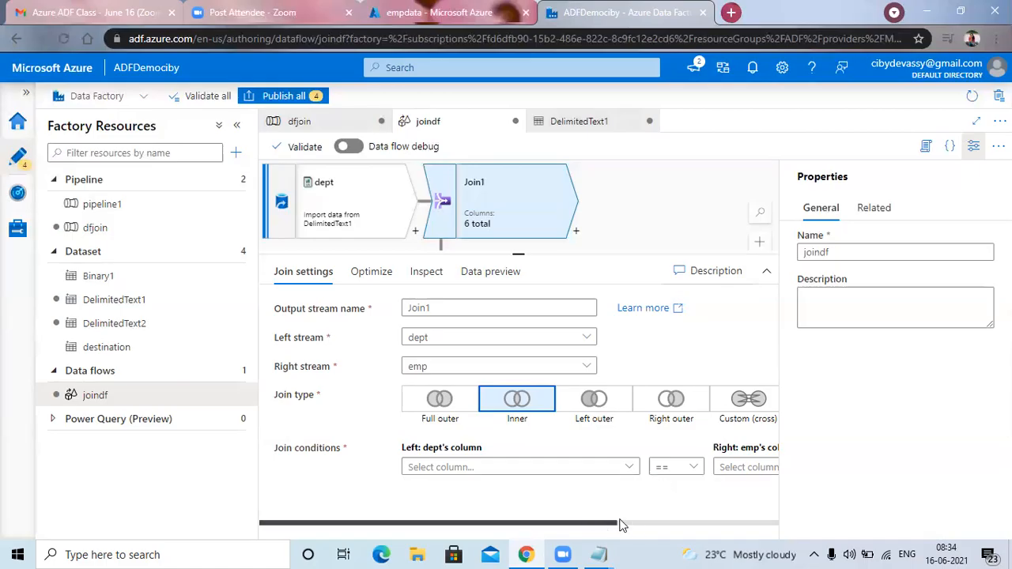
Check which dept columns are offered for the left side of the Join1 condition.
mouse_move(630, 468)
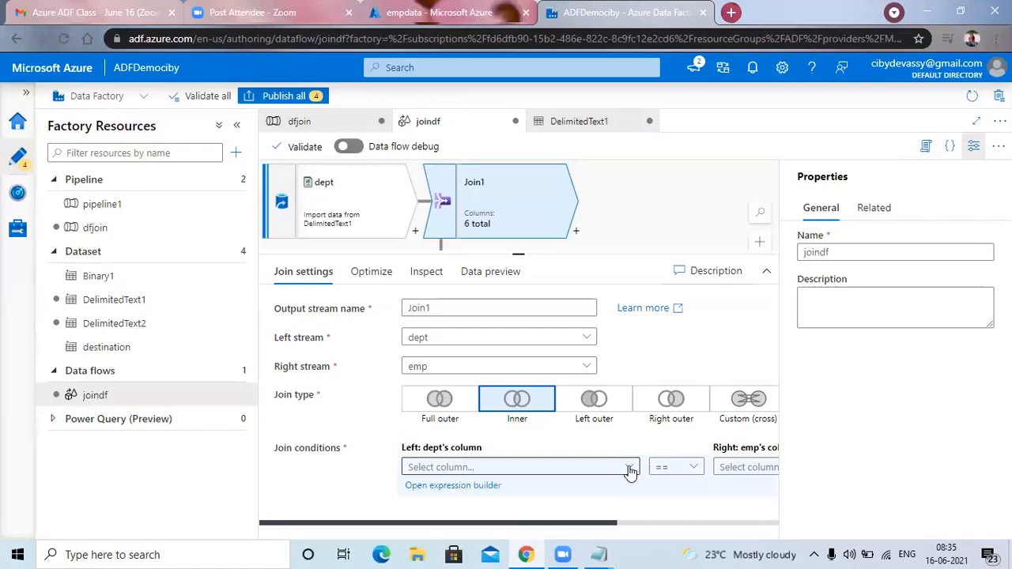
click(631, 470)
click(775, 507)
click(631, 469)
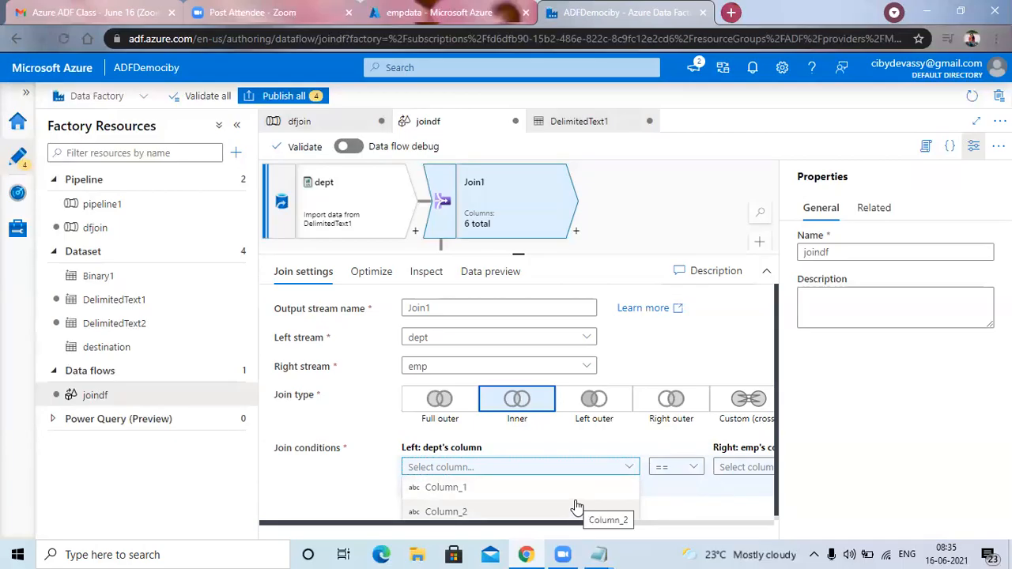
click(692, 505)
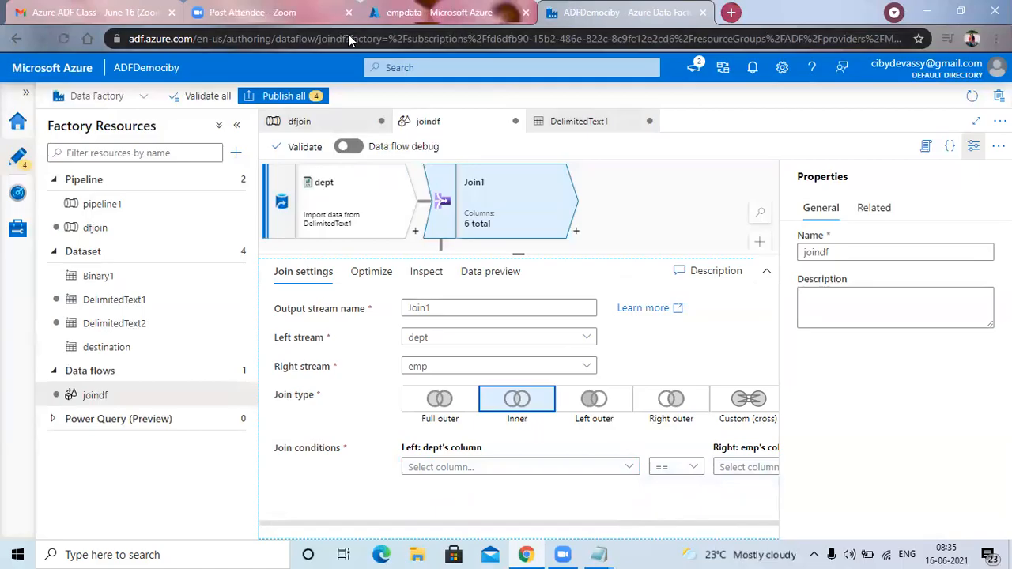
Open the dataset behind the dept source and review its Azure Blob Storage linked service without changing it.
click(344, 201)
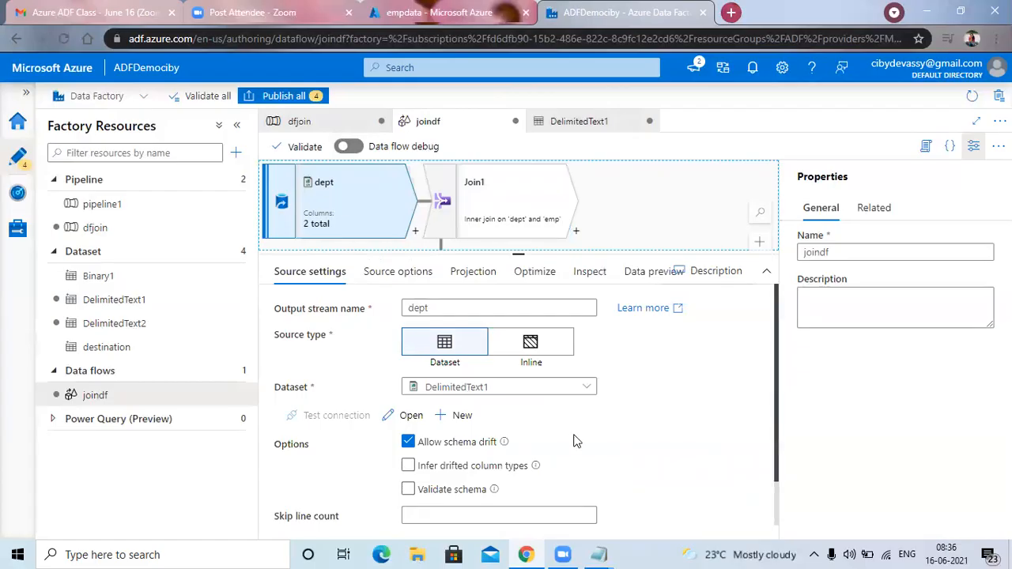
scroll(576, 440, down, 1)
scroll(577, 443, up, 1)
scroll(517, 451, down, 1)
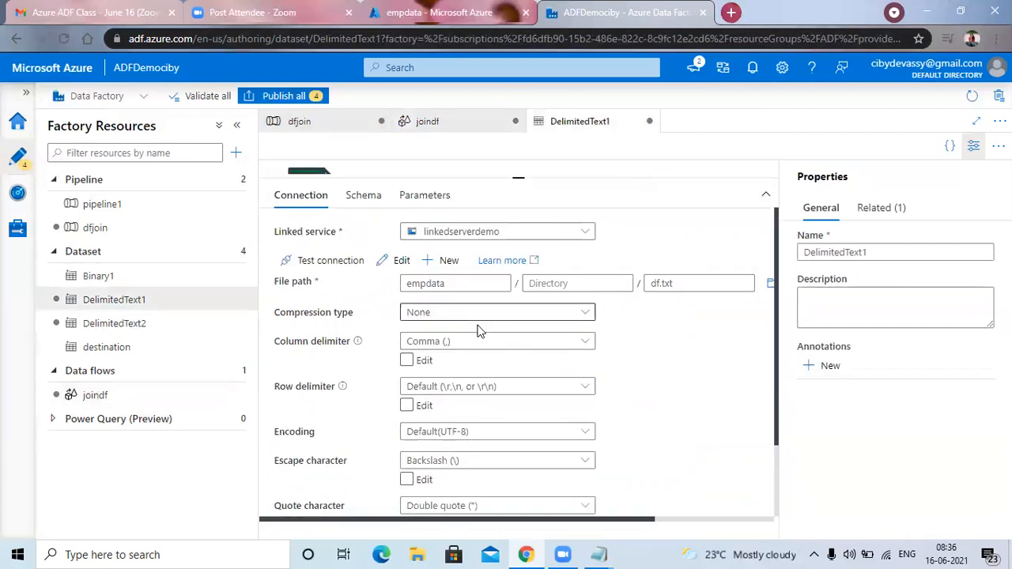
click(402, 261)
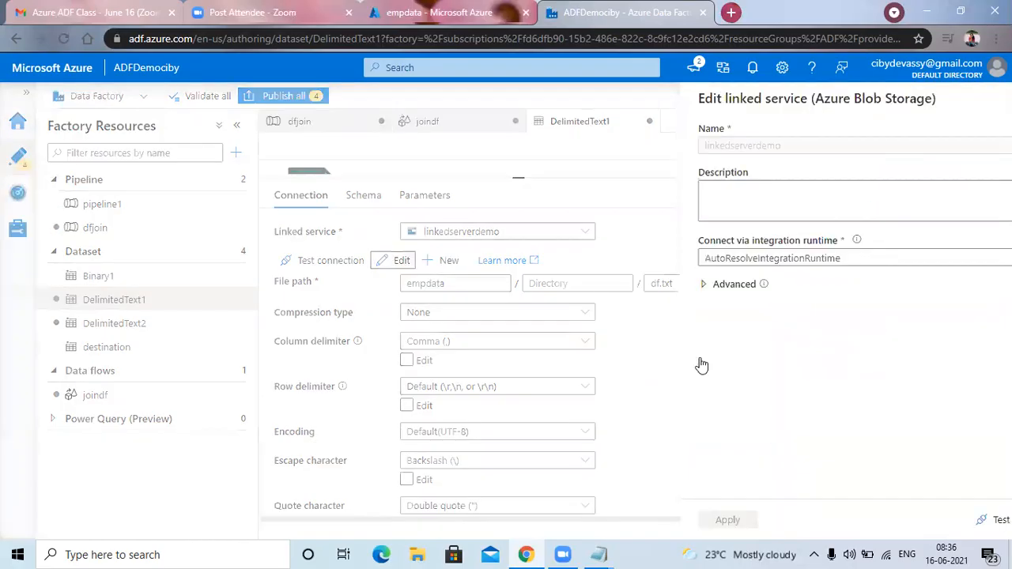
scroll(751, 404, down, 3)
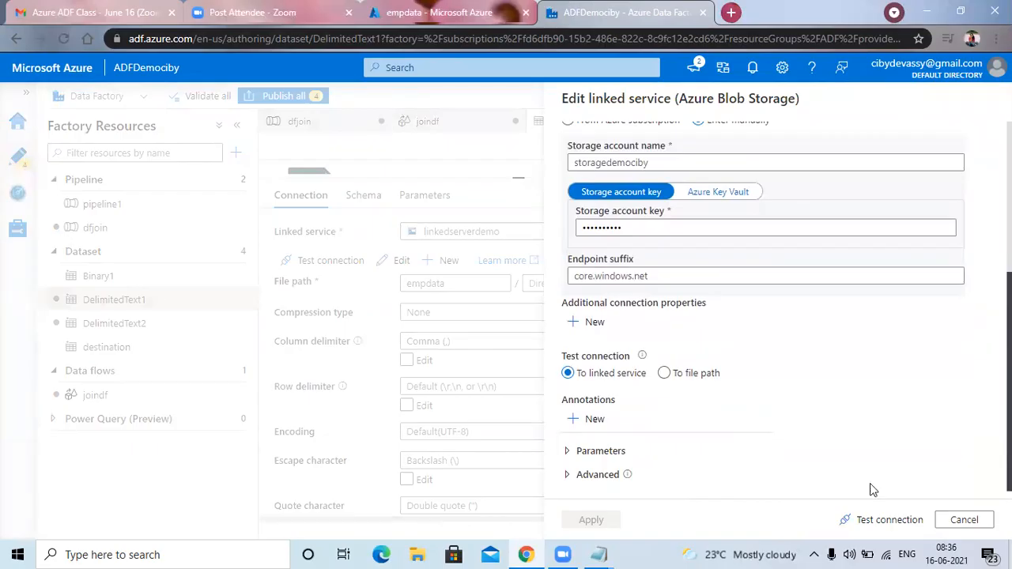
click(965, 520)
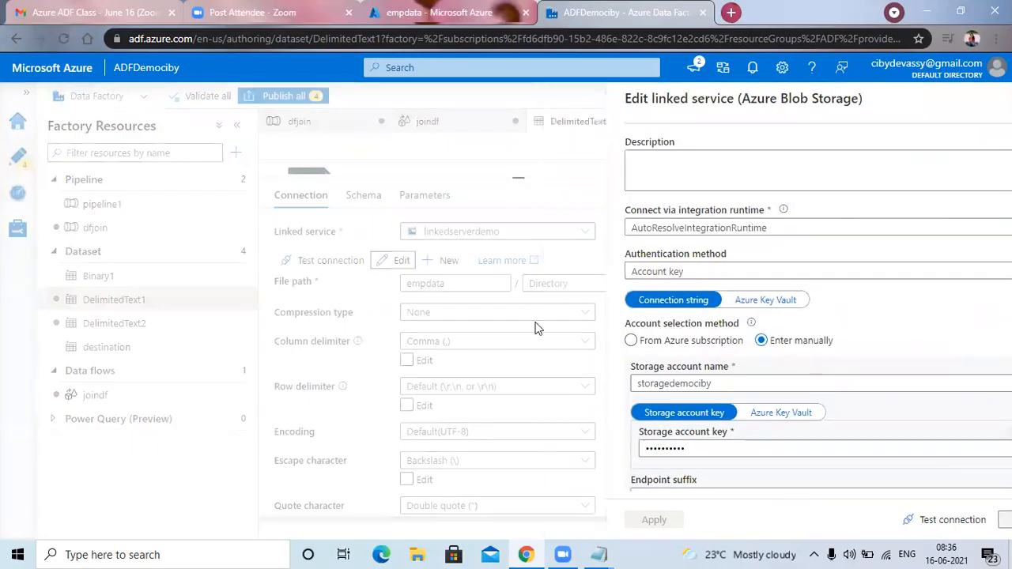
Review the delimiter and first-row-as-header settings of the DelimitedText1 dataset, and return to the joindf data flow.
scroll(556, 366, down, 2)
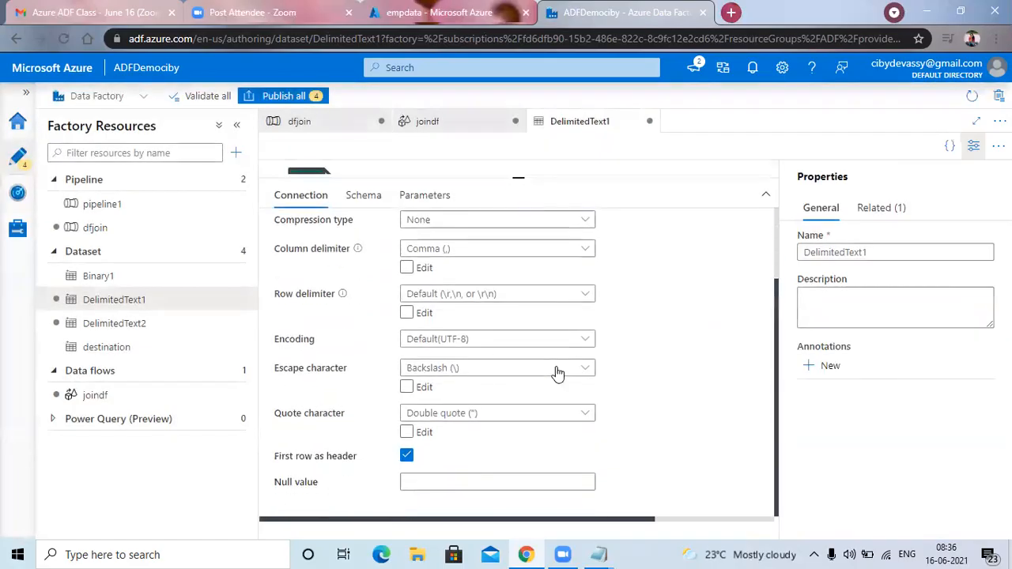
scroll(558, 372, up, 2)
scroll(556, 373, down, 2)
mouse_move(406, 472)
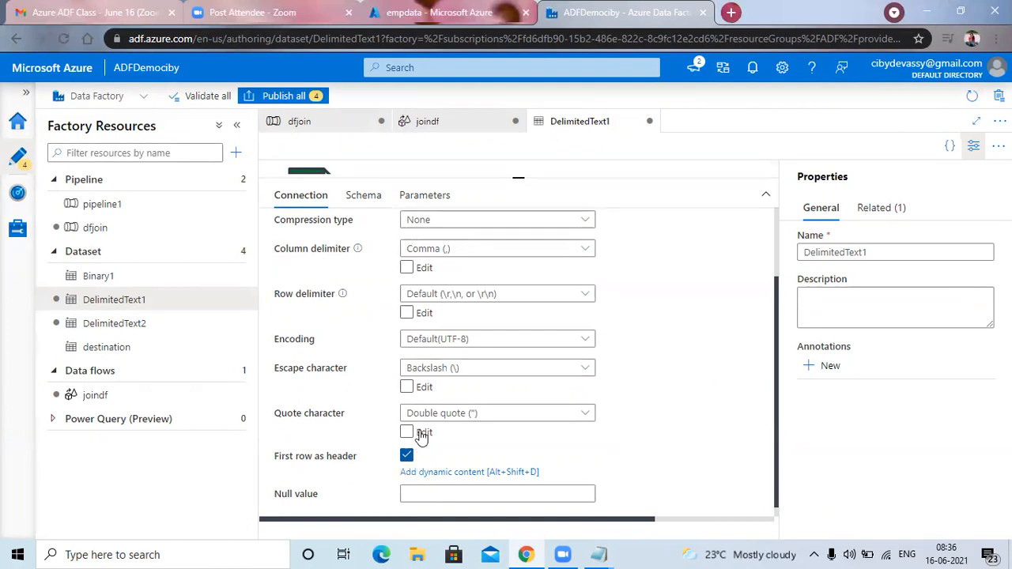
scroll(427, 419, up, 3)
click(423, 123)
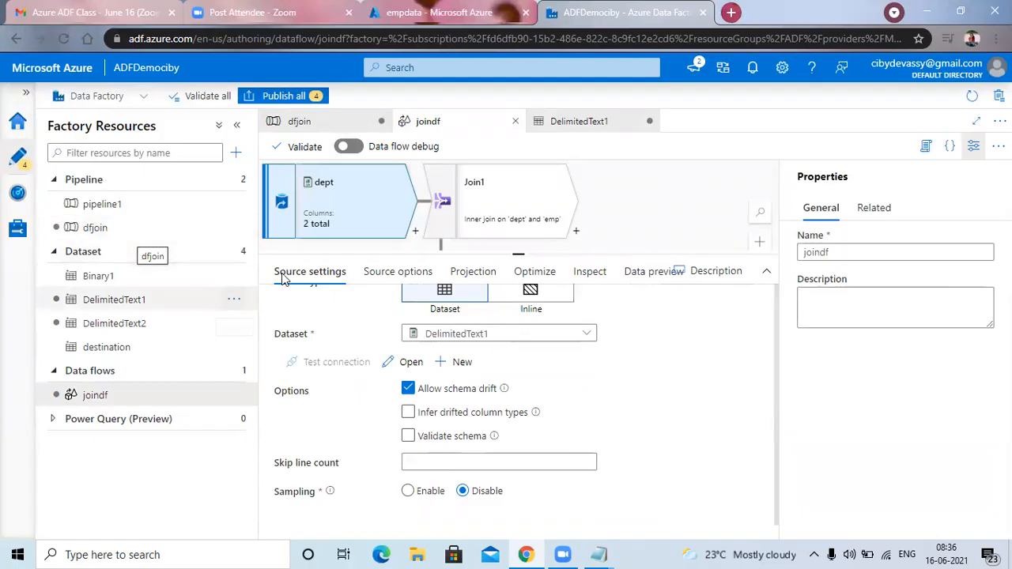
Examine the dept source's options, column list, partitioning, data preview and source settings.
click(398, 271)
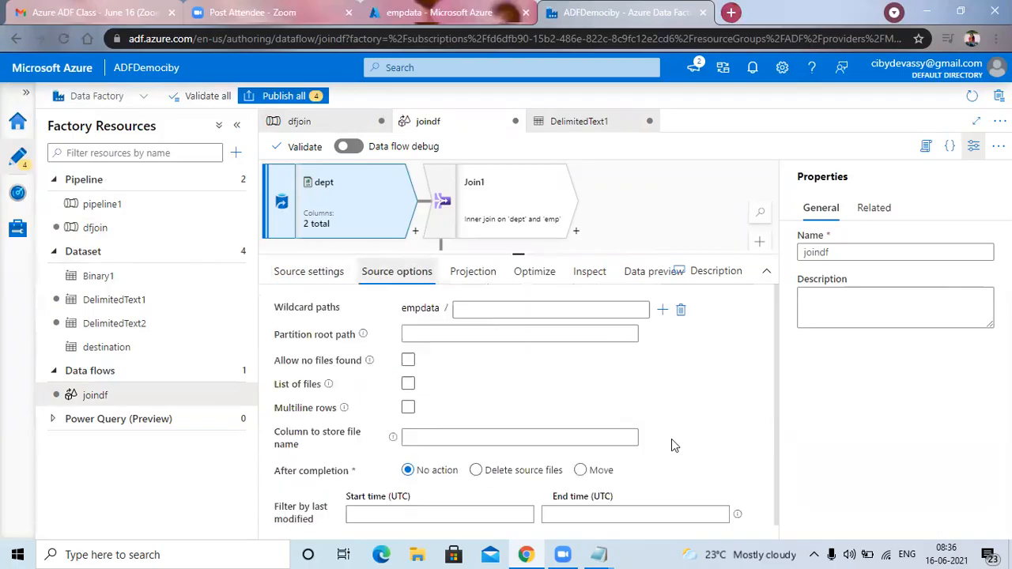
click(669, 379)
scroll(672, 382, down, 1)
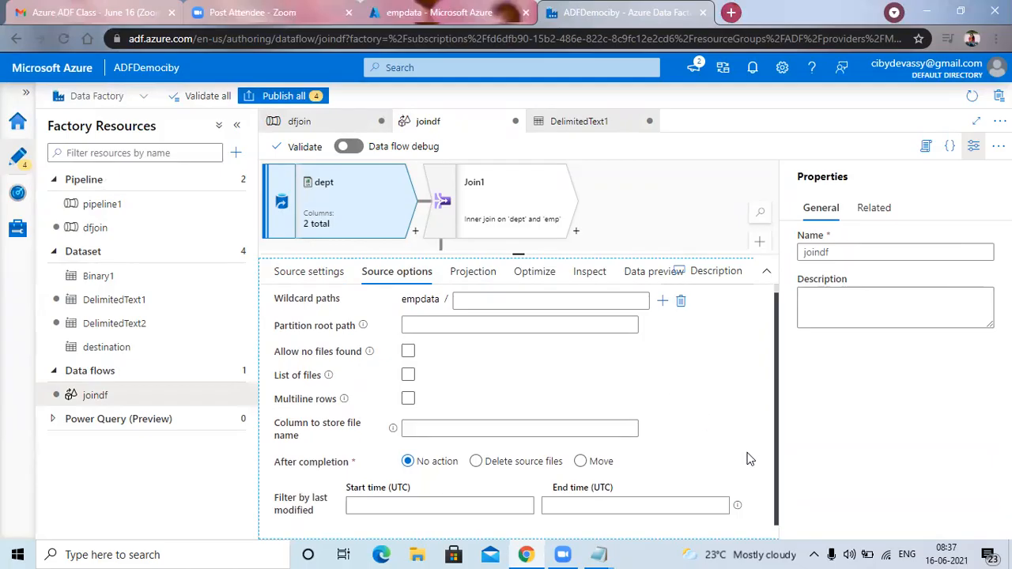
scroll(591, 412, up, 1)
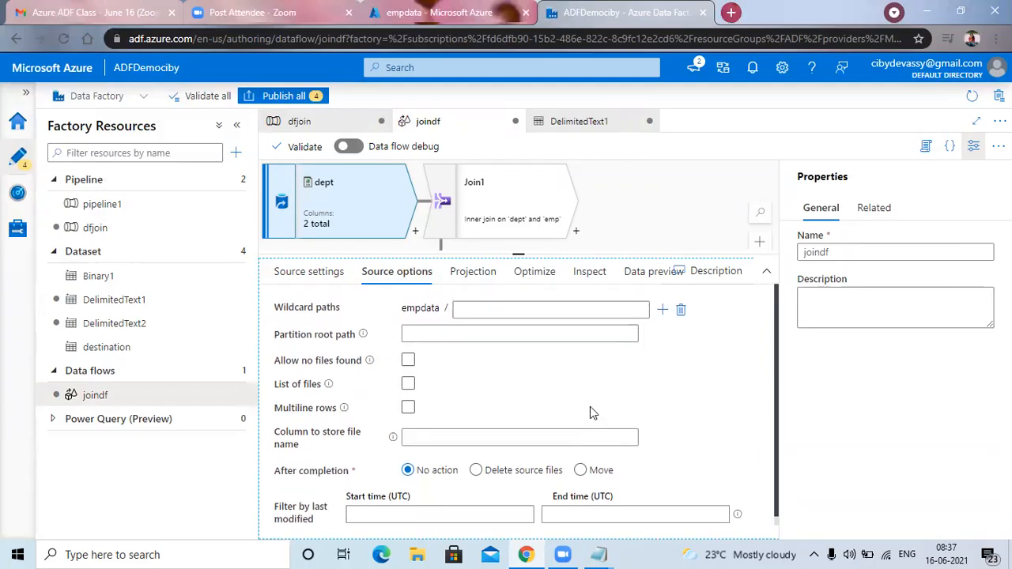
click(591, 273)
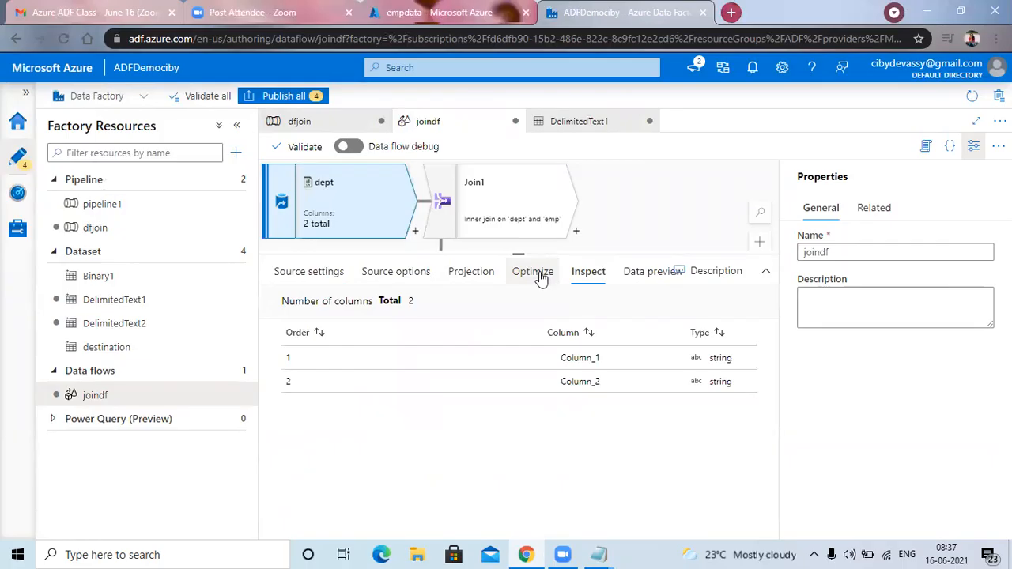
click(542, 277)
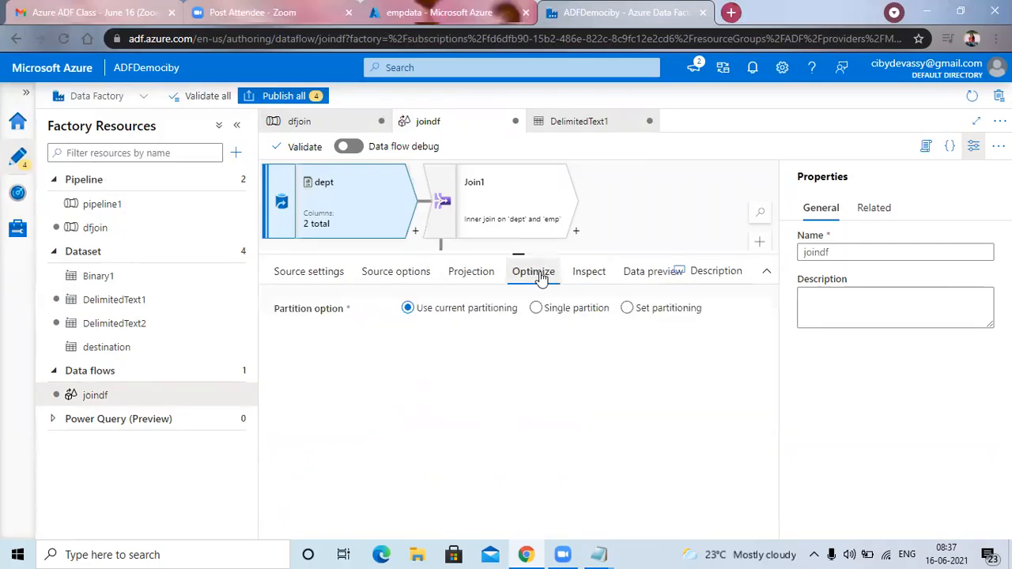
click(589, 277)
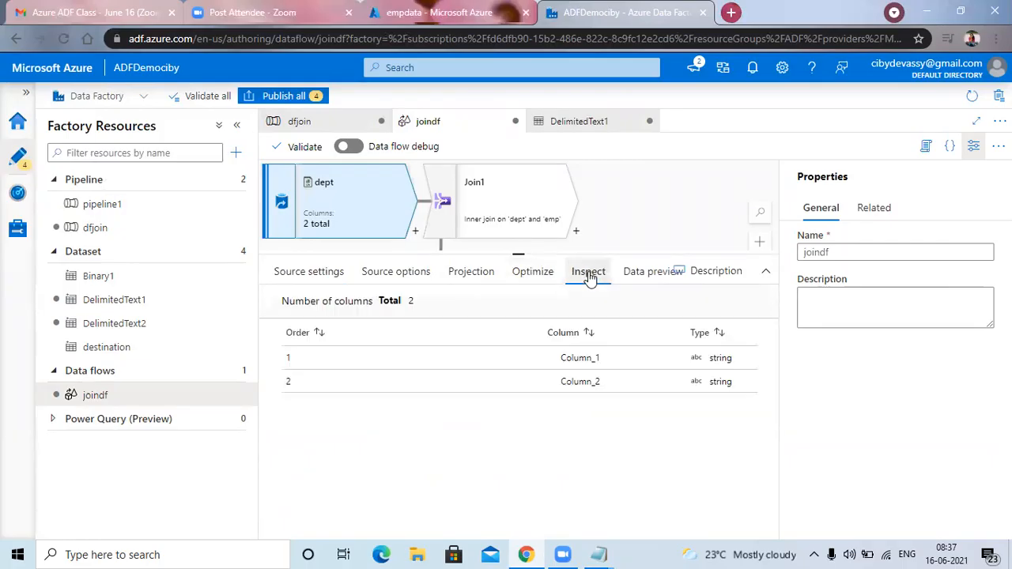
click(657, 276)
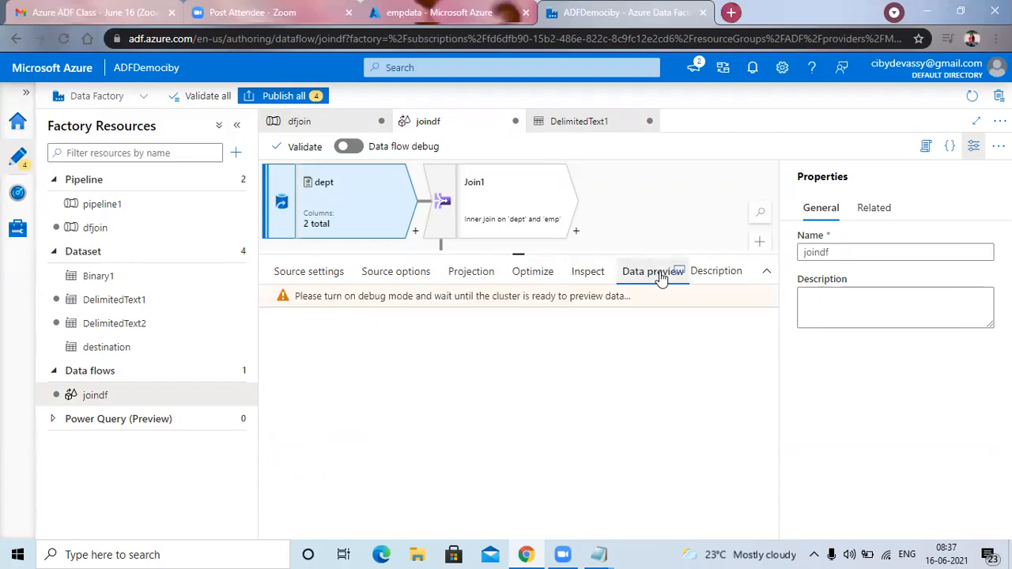
click(327, 277)
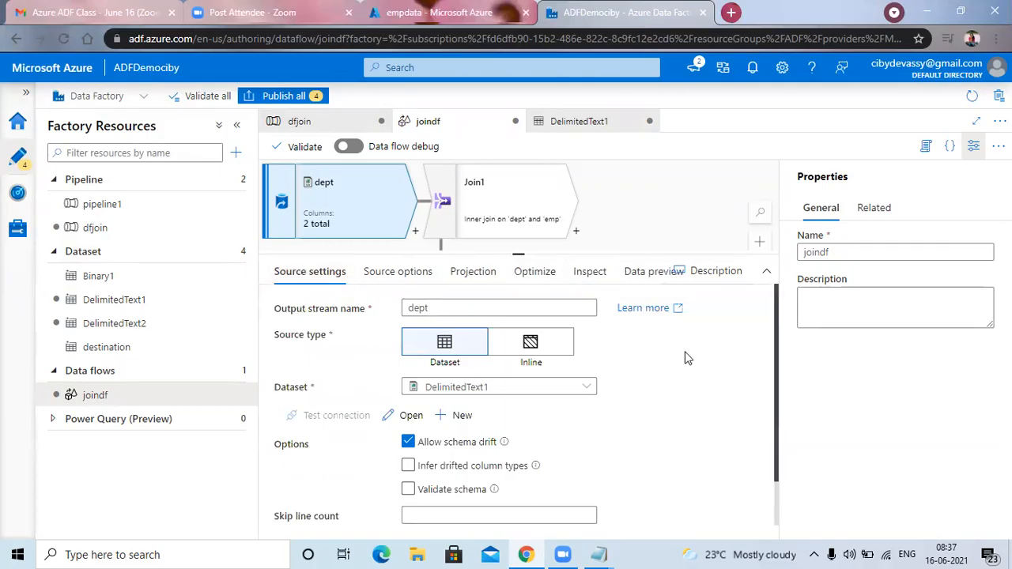
click(647, 389)
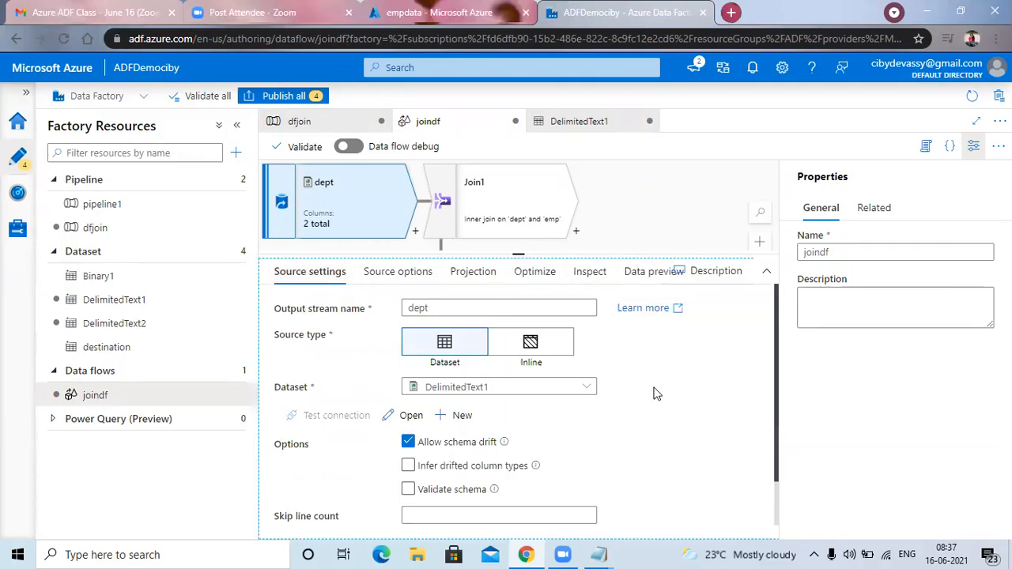
Create a new Azure Blob Storage DelimitedText dataset for the dept source, using linkedserverdemo and the first row as header.
click(462, 415)
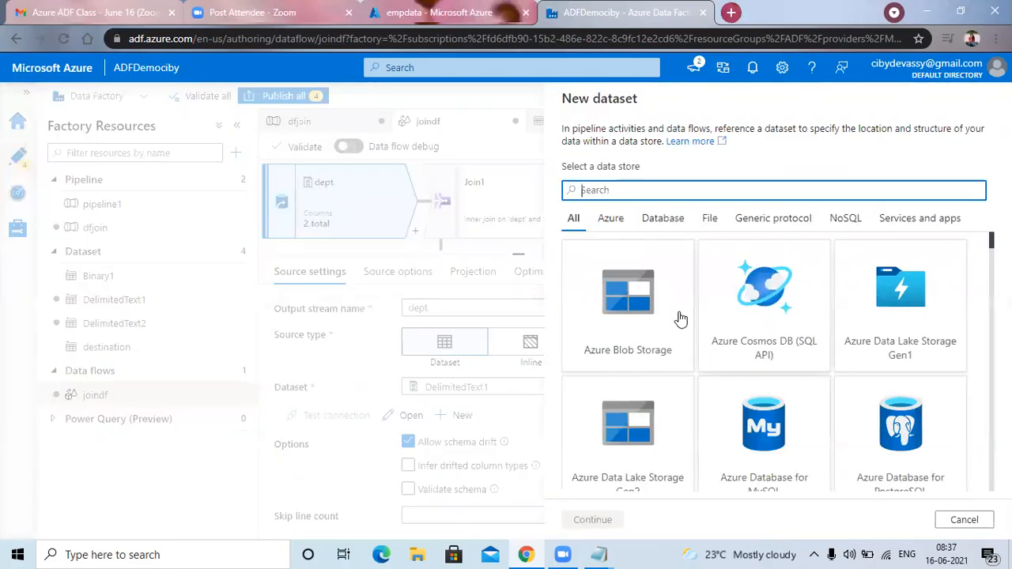
double_click(656, 307)
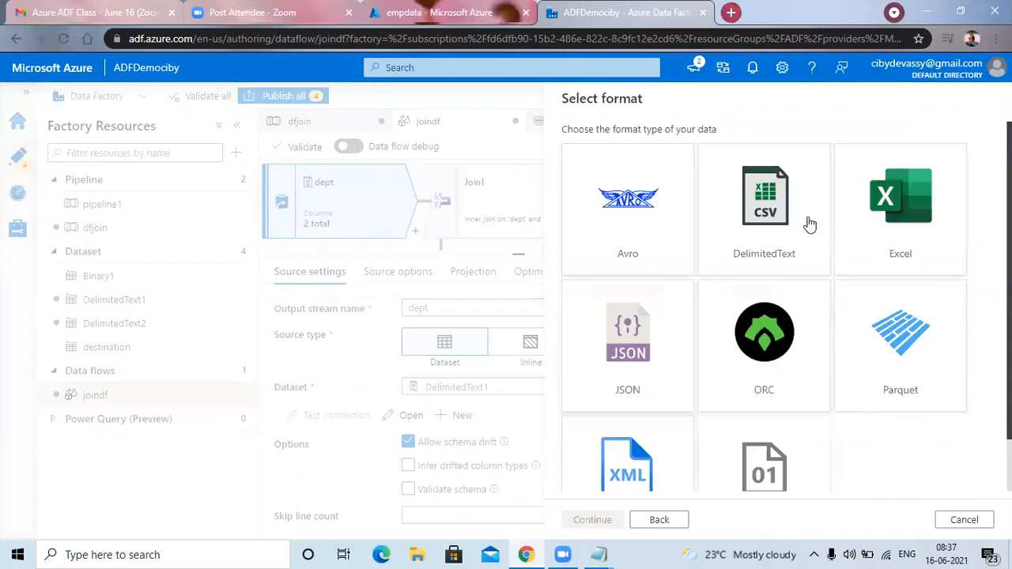
click(778, 207)
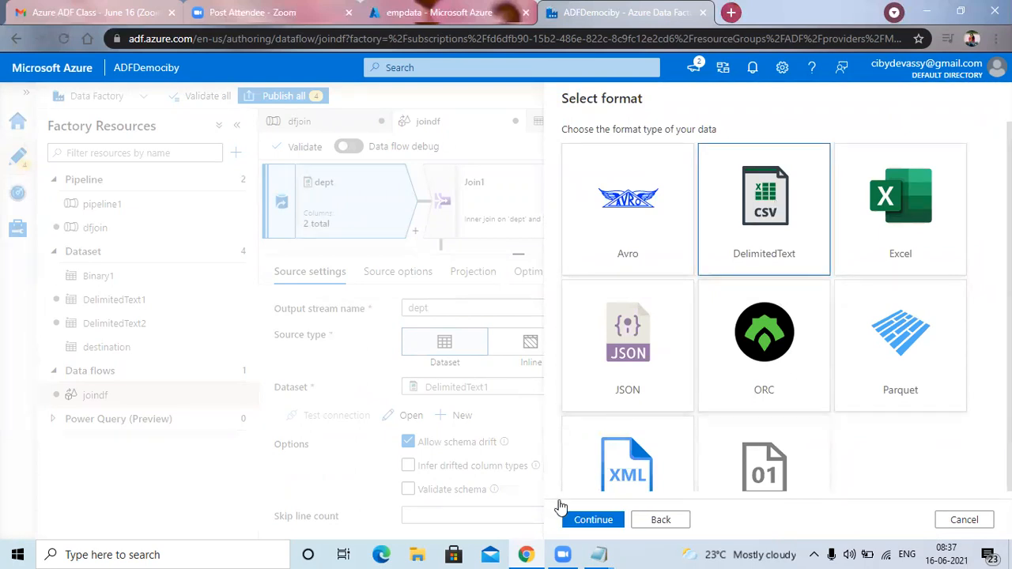
click(585, 516)
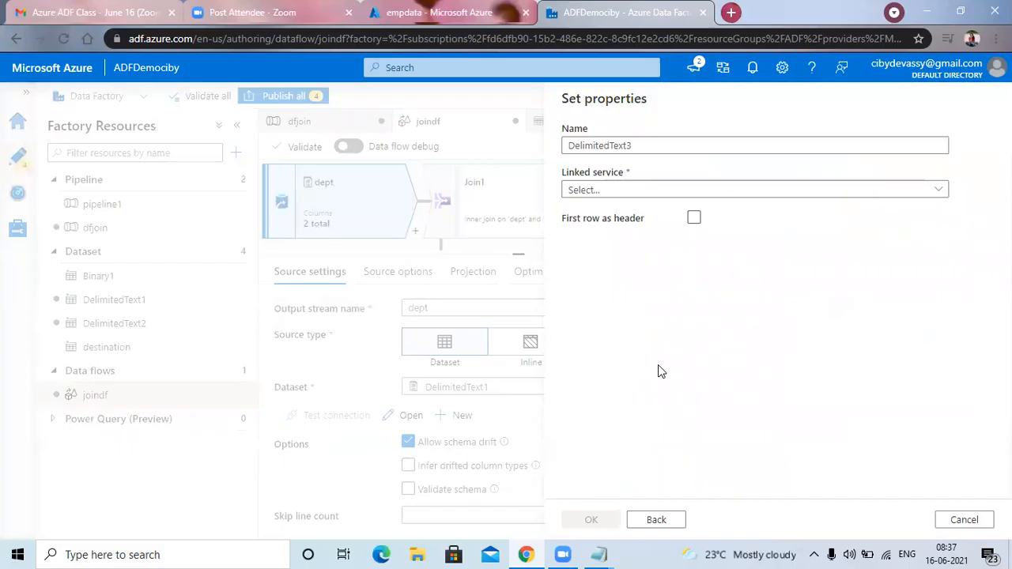
click(806, 193)
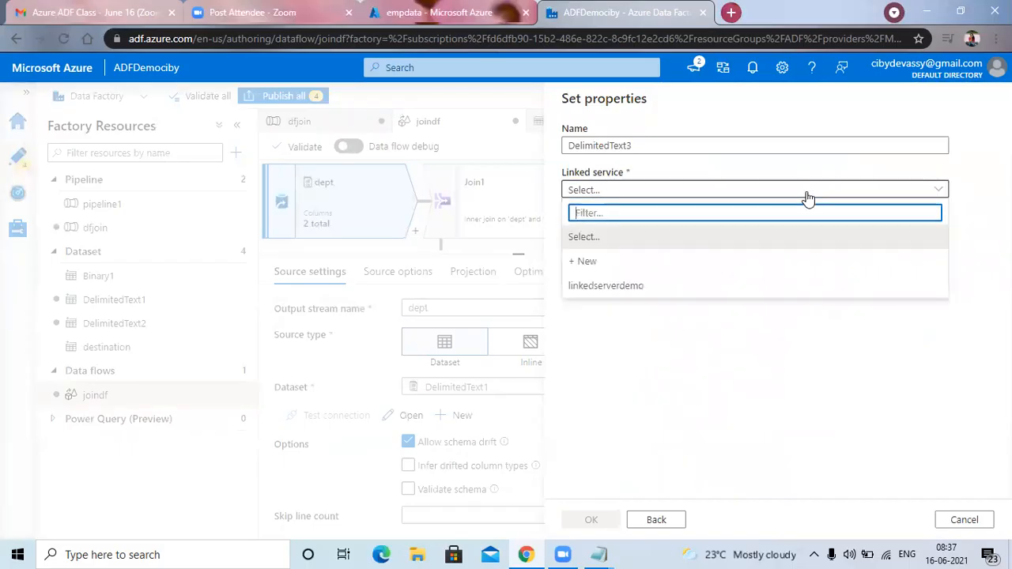
click(800, 288)
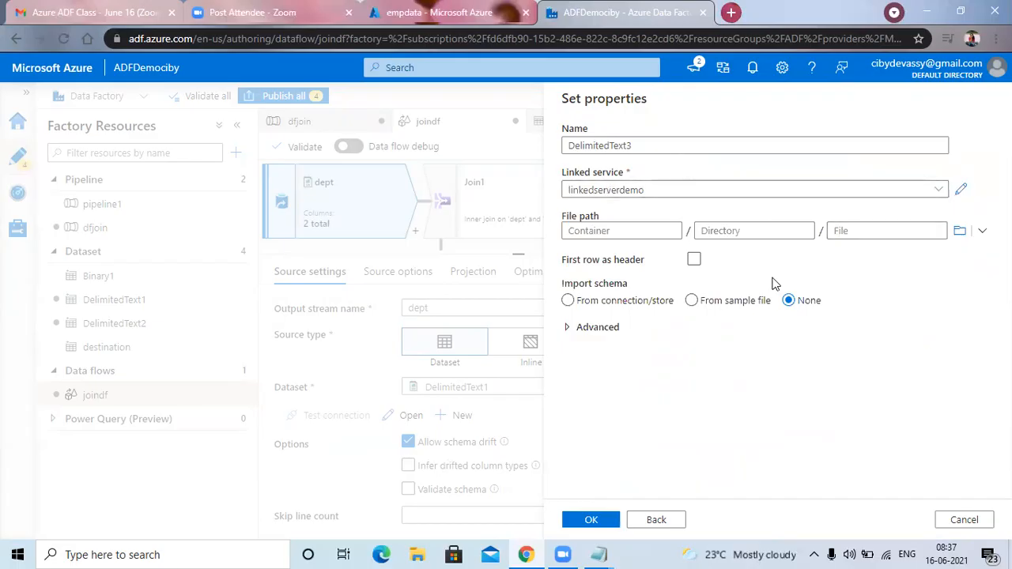
click(695, 260)
click(591, 520)
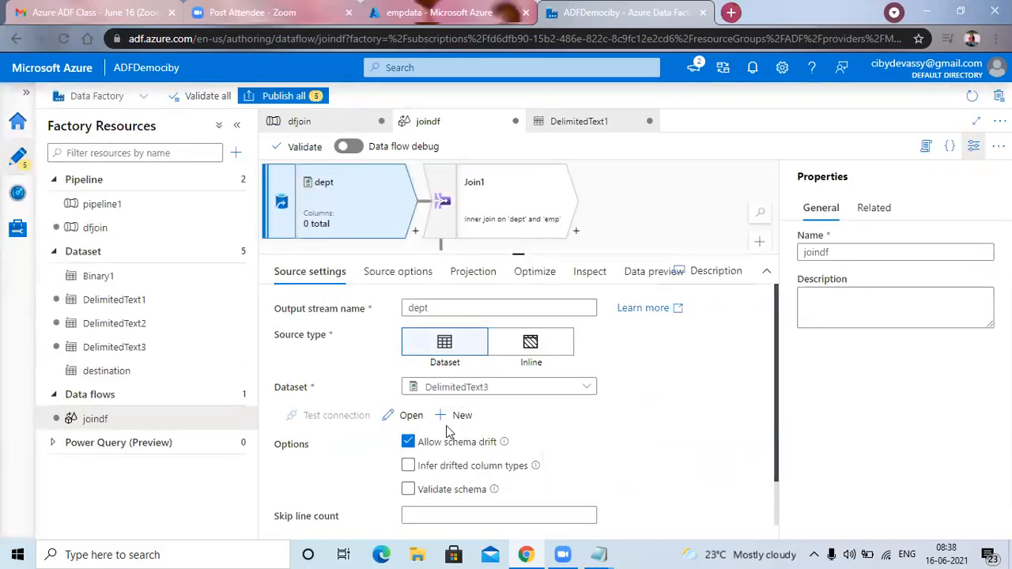
Open the dept source's new dataset and set its file path to df.txt in the empdata container.
click(412, 415)
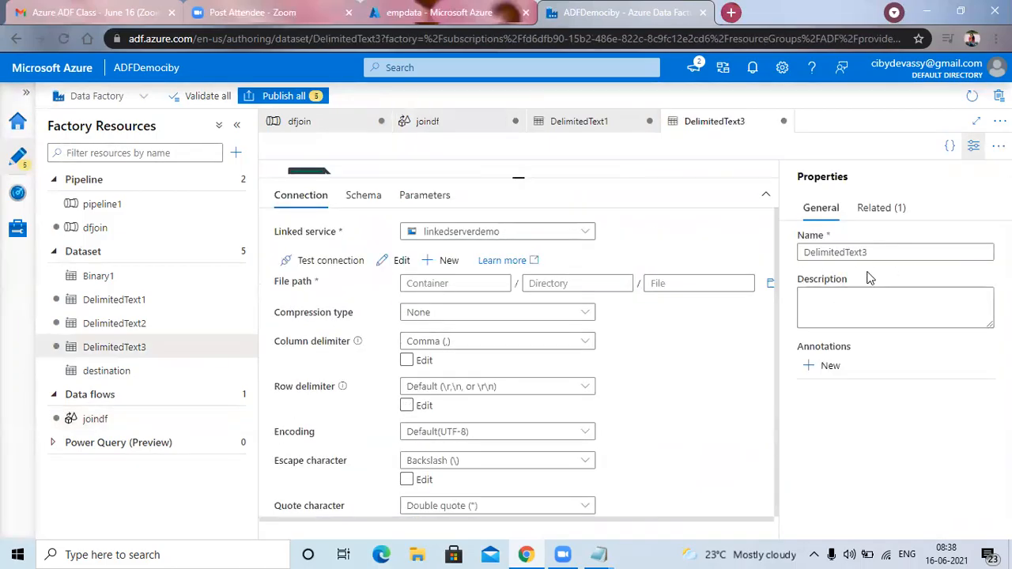
click(698, 285)
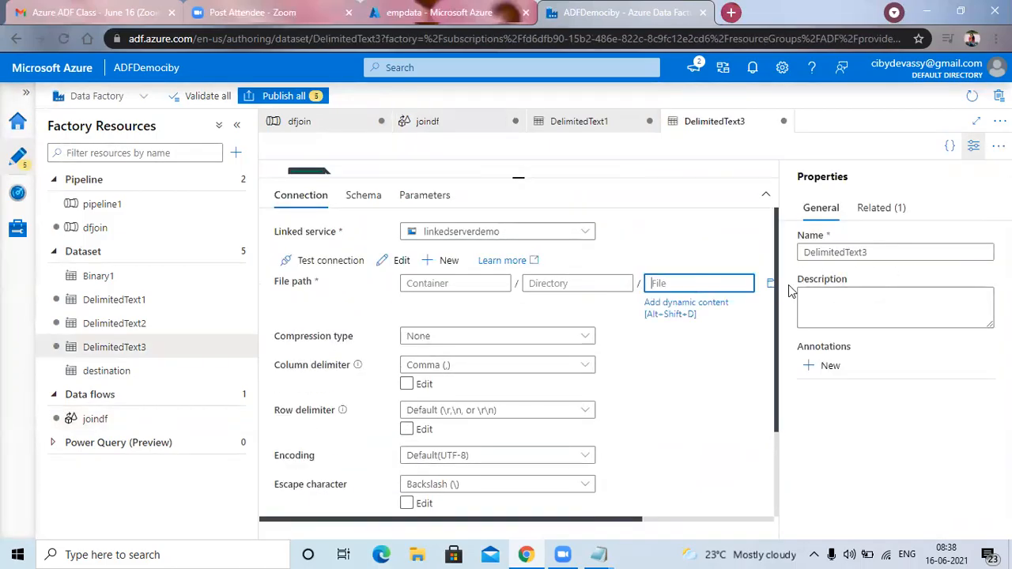
click(769, 287)
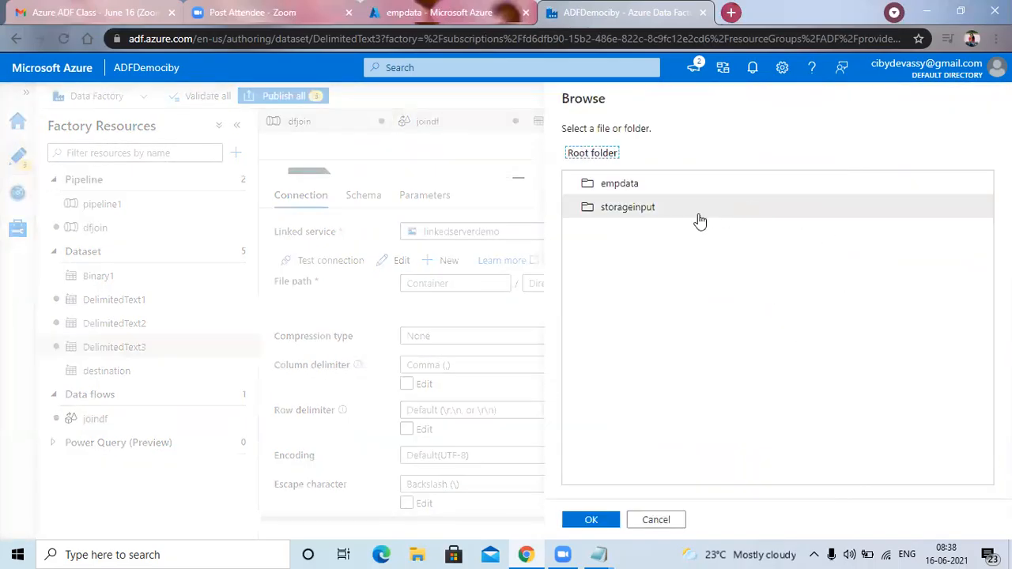
click(654, 189)
double_click(653, 190)
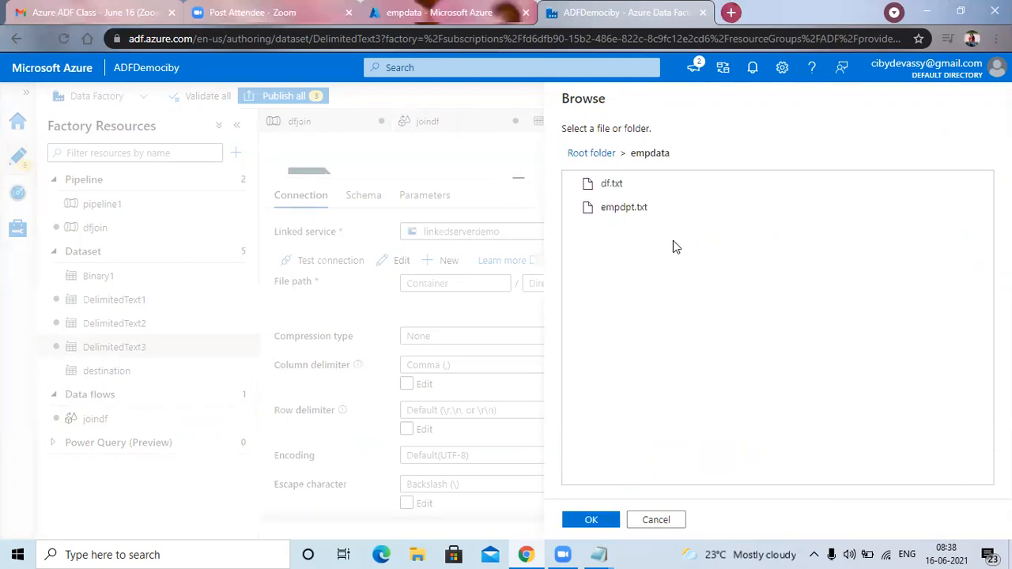
click(629, 189)
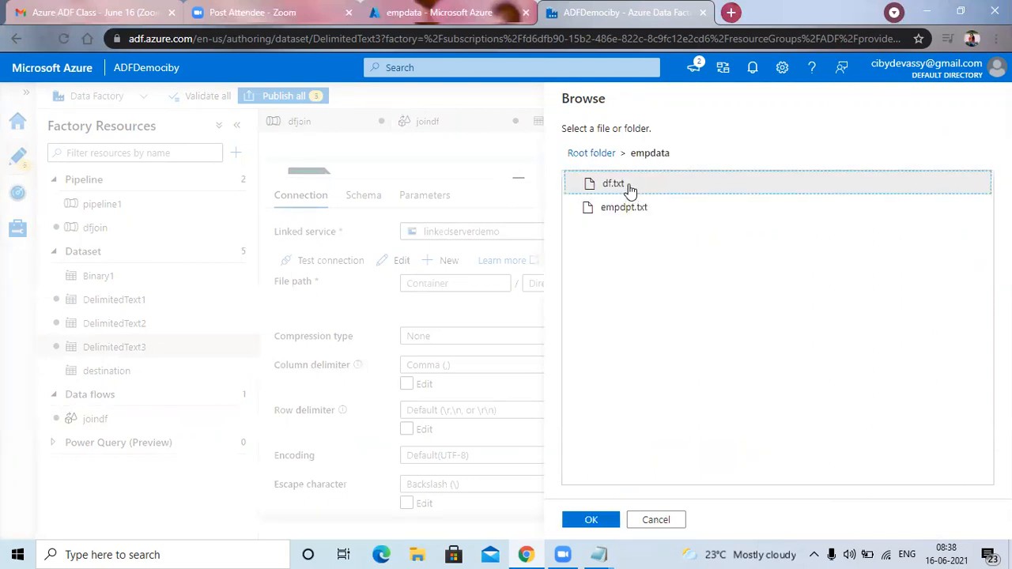
click(597, 521)
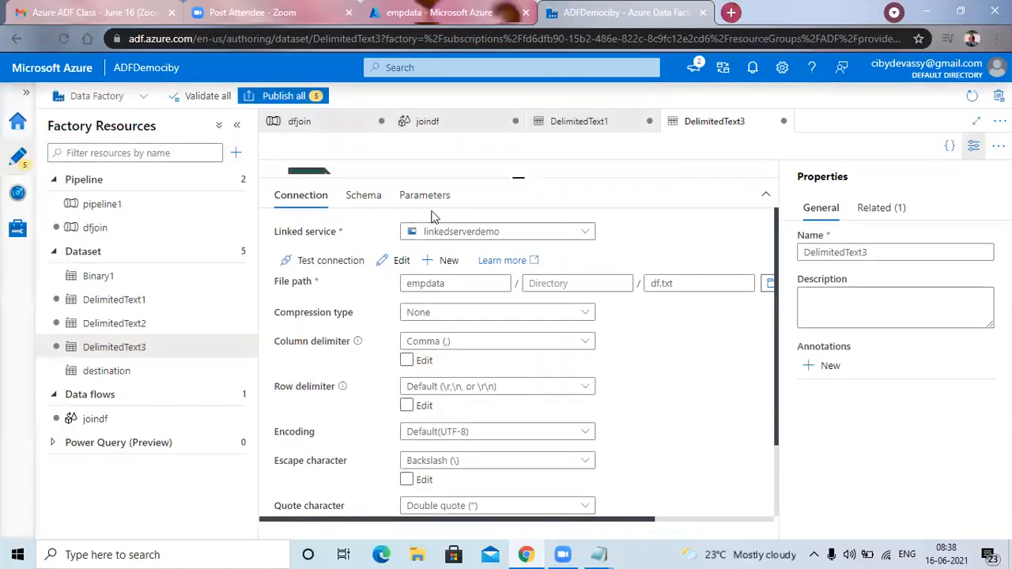
Return to the joindf data flow and check Join1's dept join columns and left stream selection.
click(462, 127)
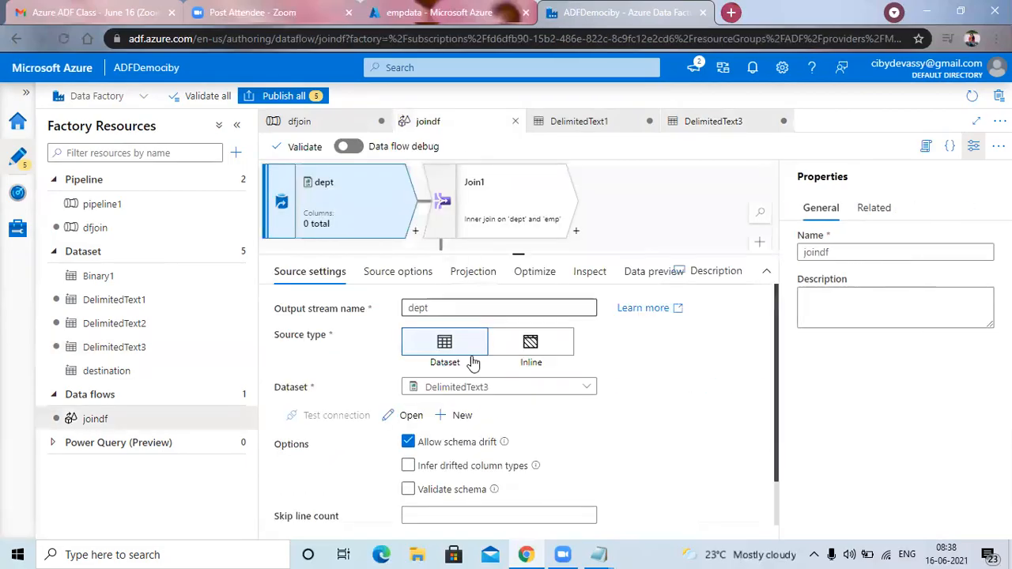
click(492, 216)
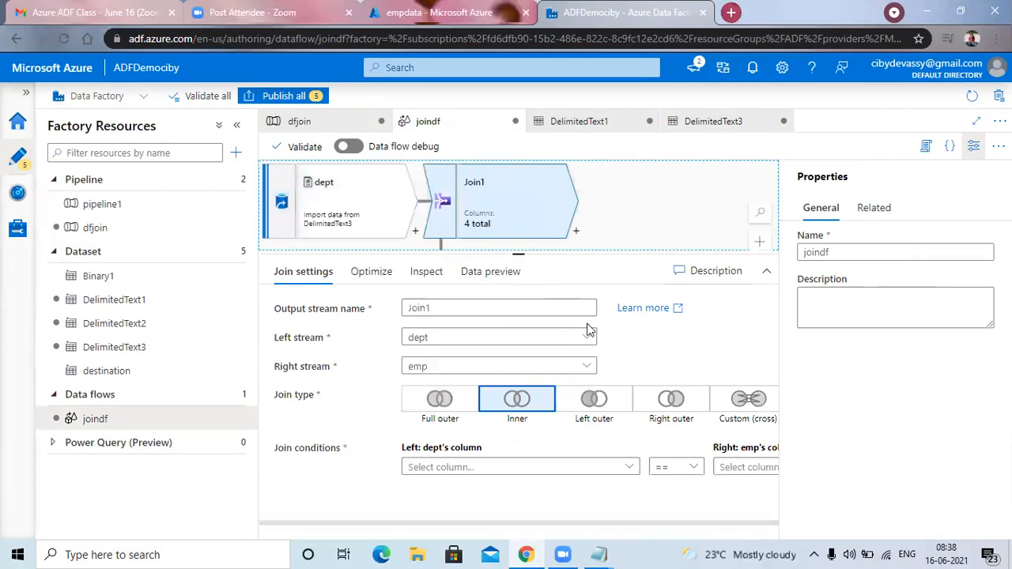
click(475, 471)
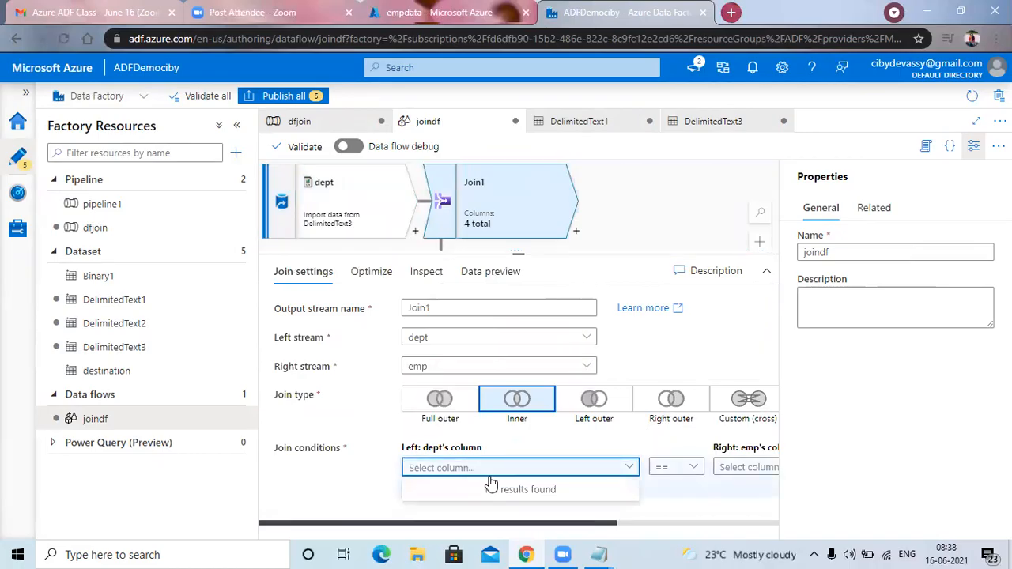
click(522, 335)
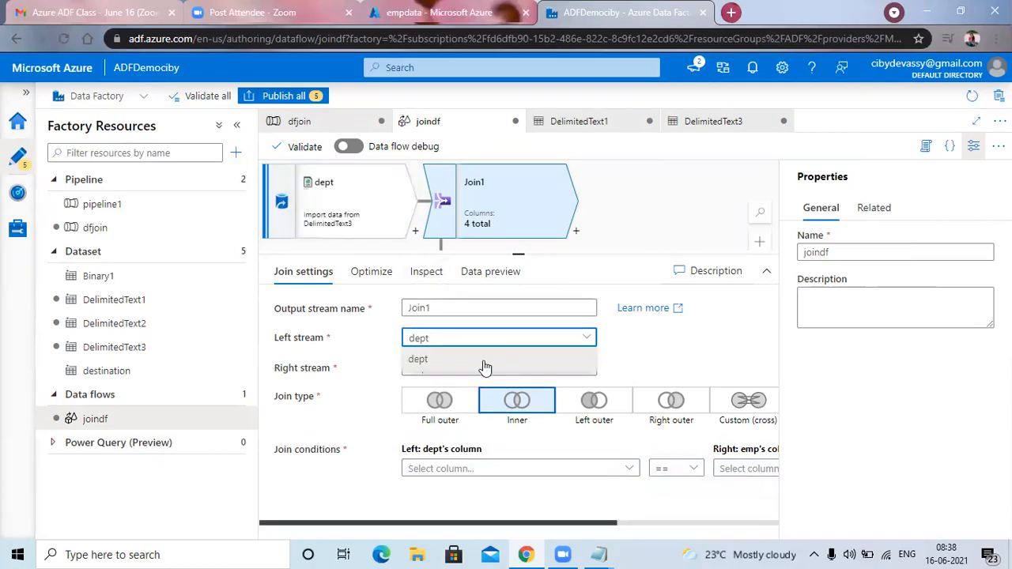
click(438, 360)
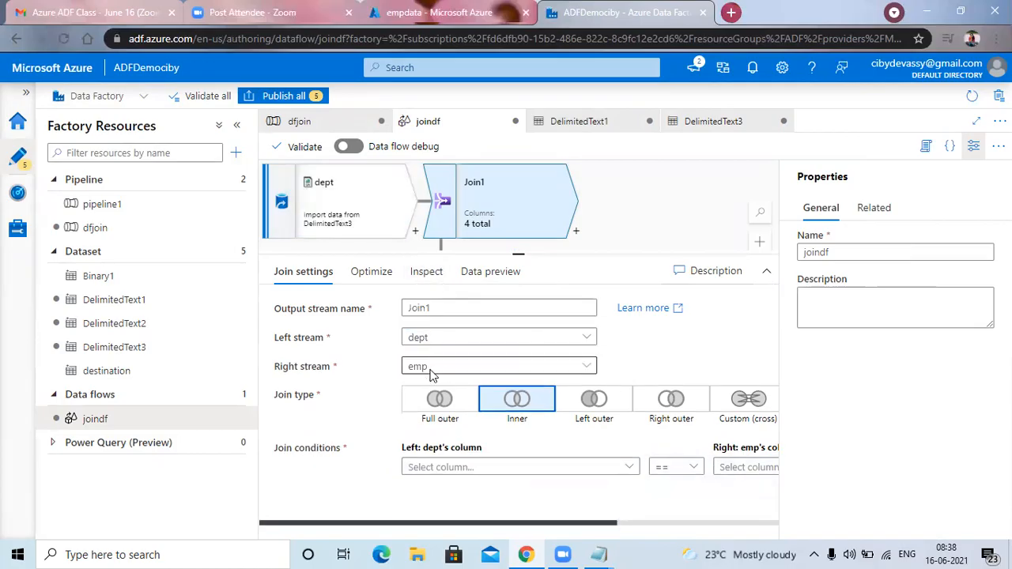
click(633, 229)
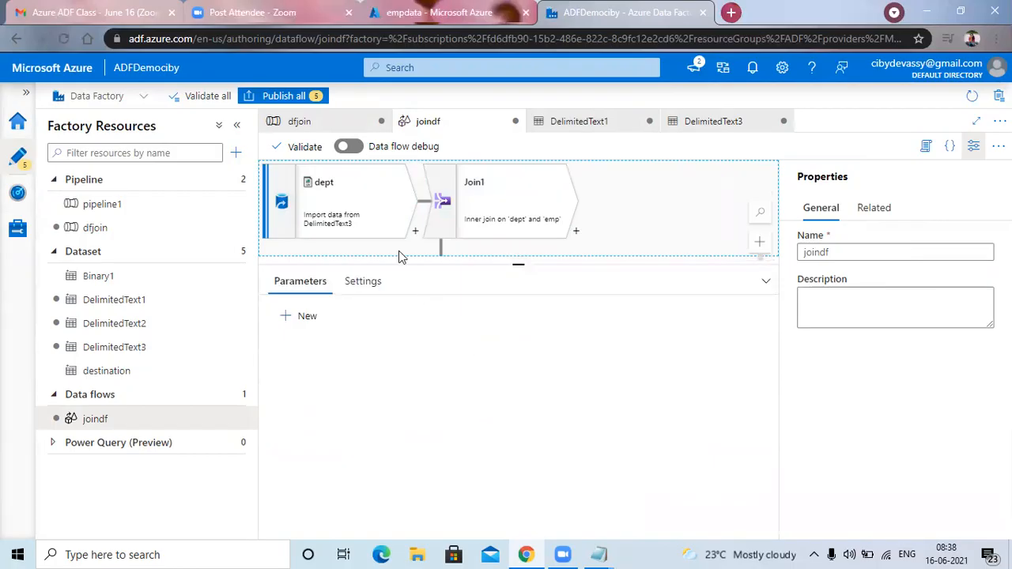
Replace the Join1 transformation with a new join on the dept source, using emp as the right stream.
click(495, 207)
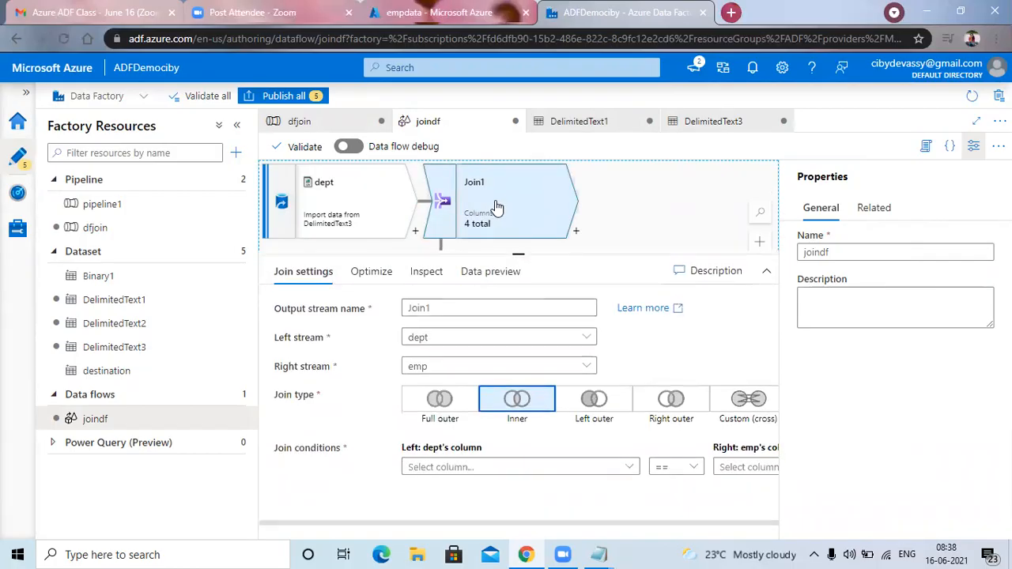
key(Delete)
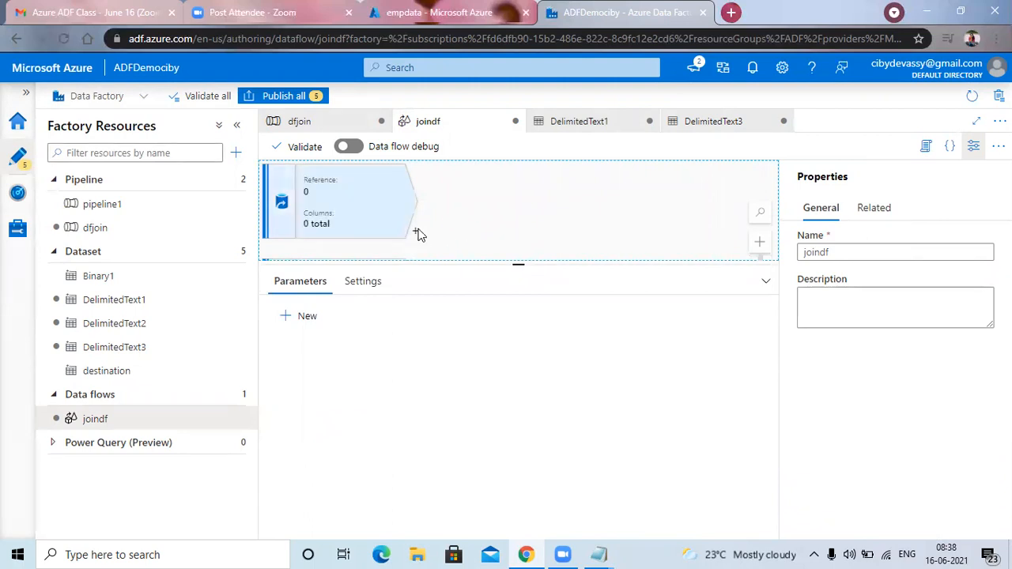
click(418, 232)
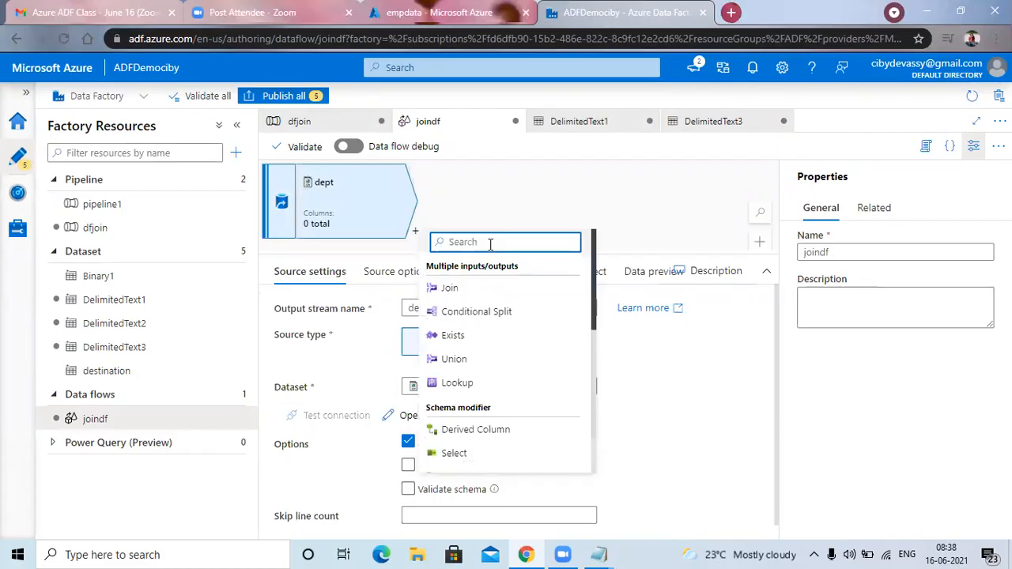
click(450, 289)
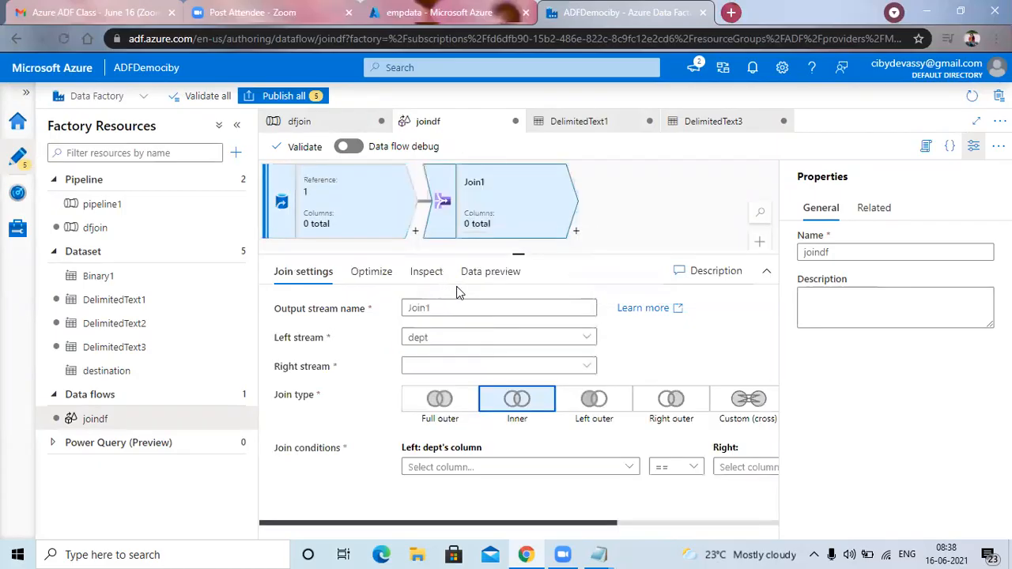
click(459, 368)
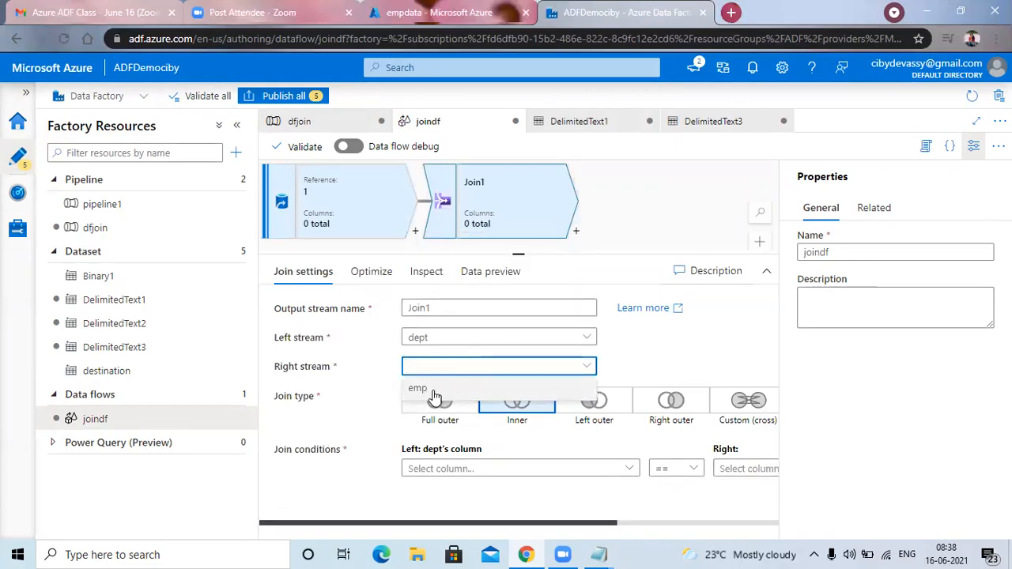
click(439, 388)
Check the dept columns offered for the join condition, and compare the DelimitedText3 and DelimitedText1 connection settings with the dept source settings.
click(472, 467)
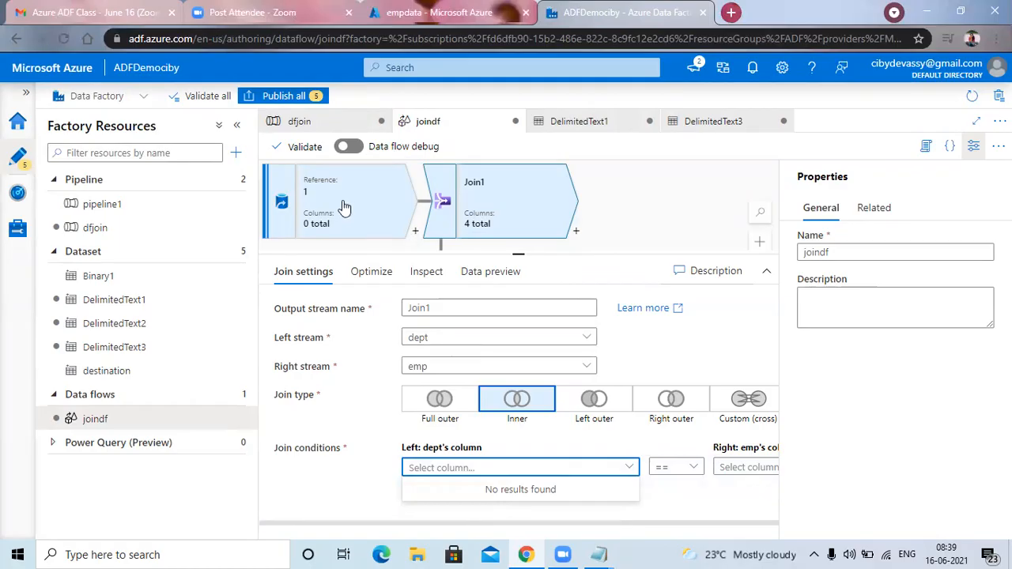
click(367, 229)
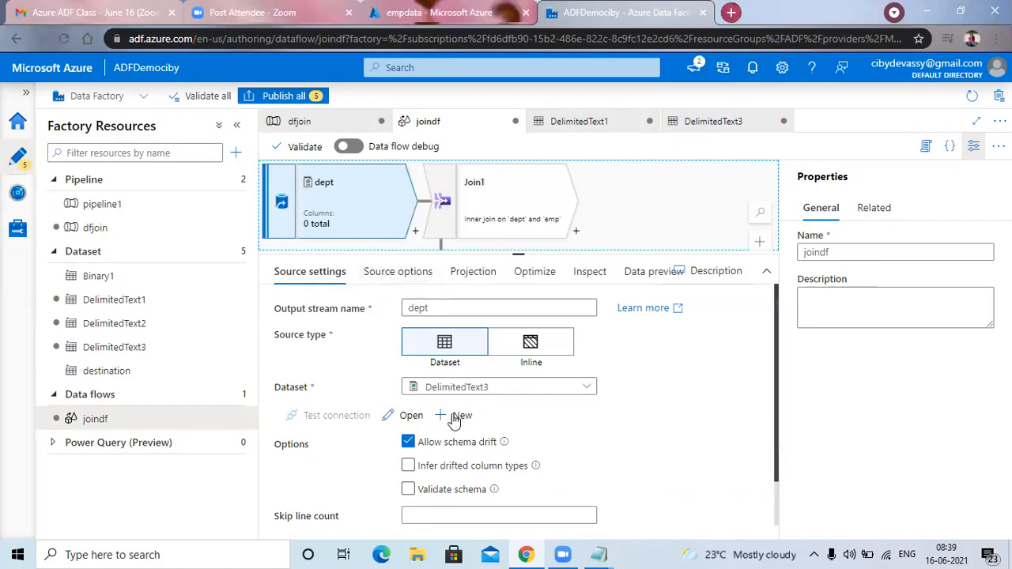
click(412, 417)
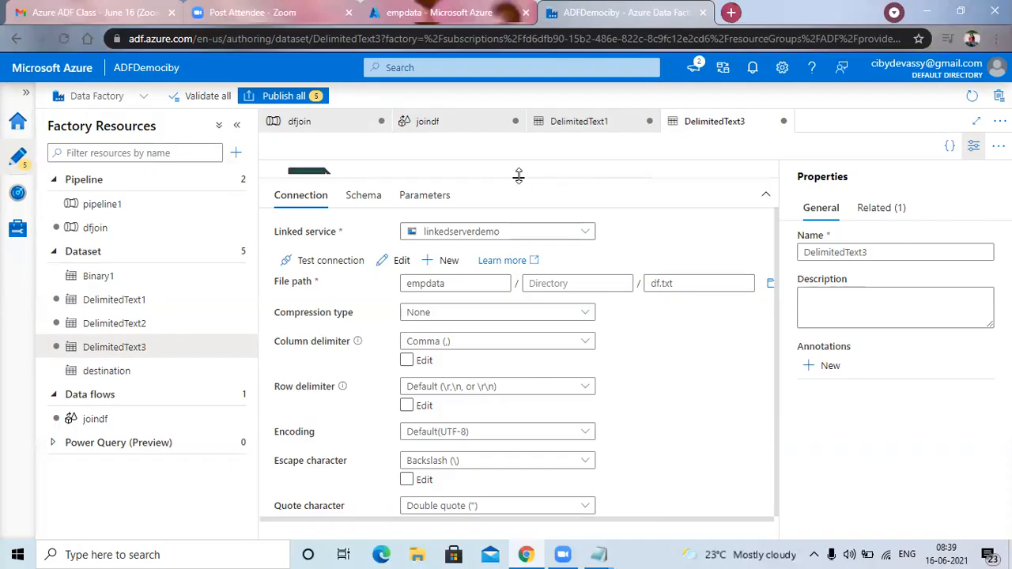
click(578, 124)
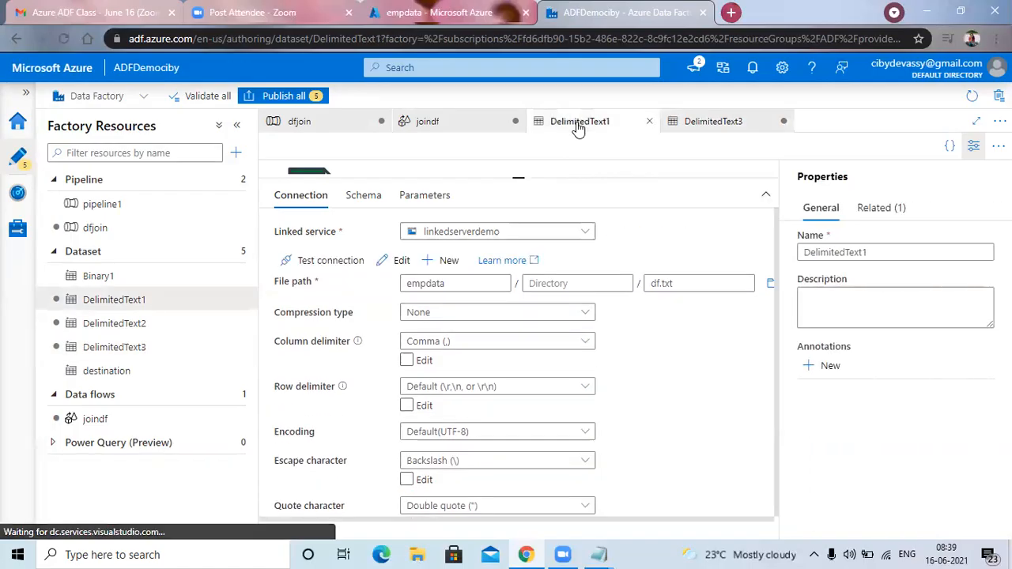
click(702, 127)
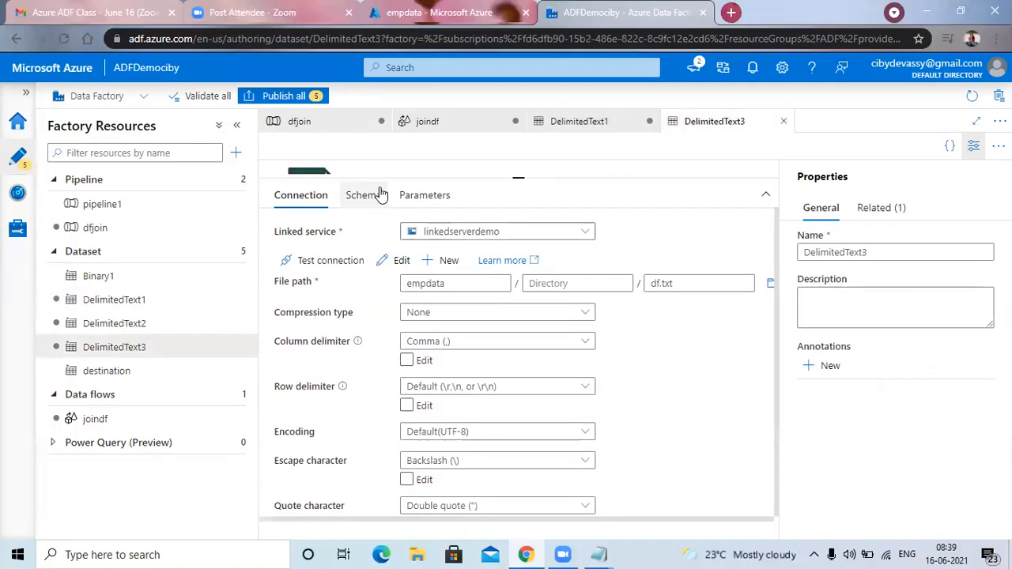
click(439, 126)
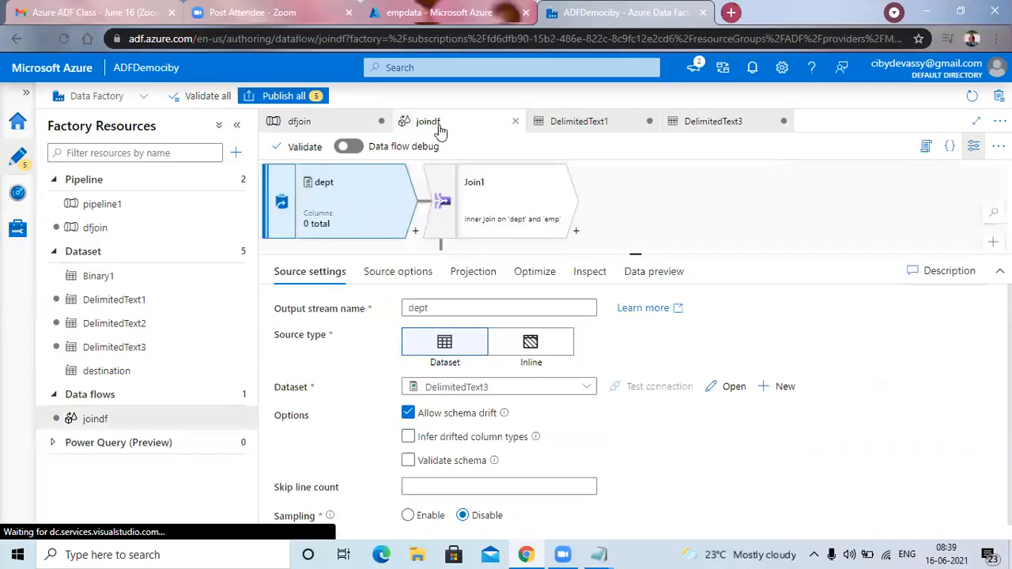
click(348, 216)
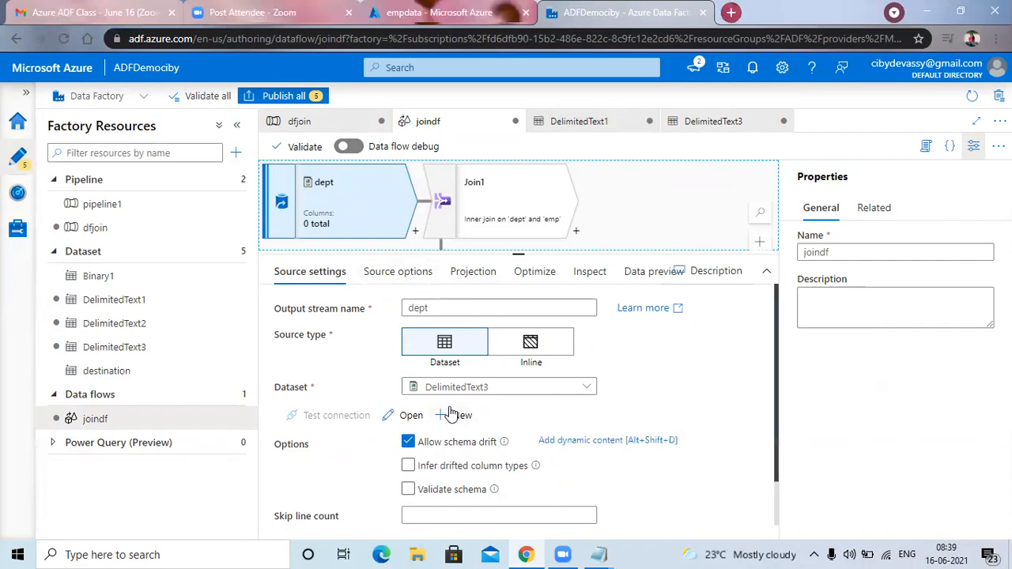
click(364, 273)
click(316, 272)
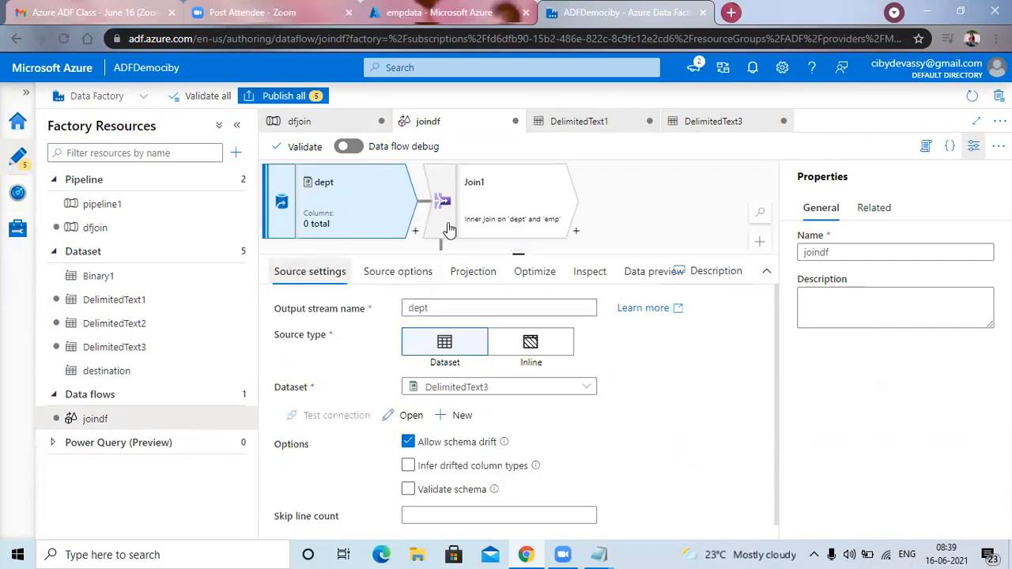
Examine Join1's left stream options and the emp columns available for the join condition.
click(506, 202)
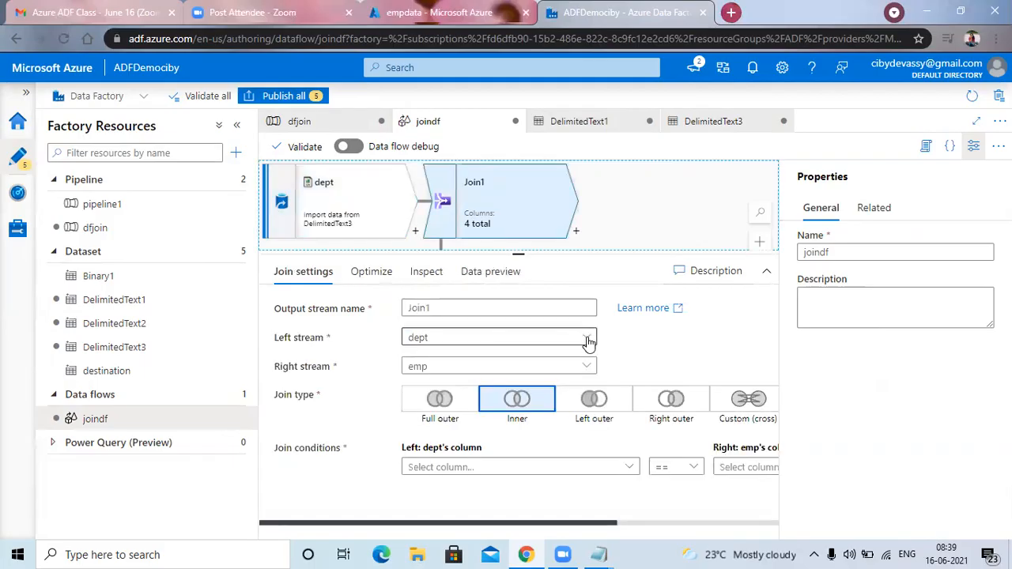
click(589, 340)
click(639, 355)
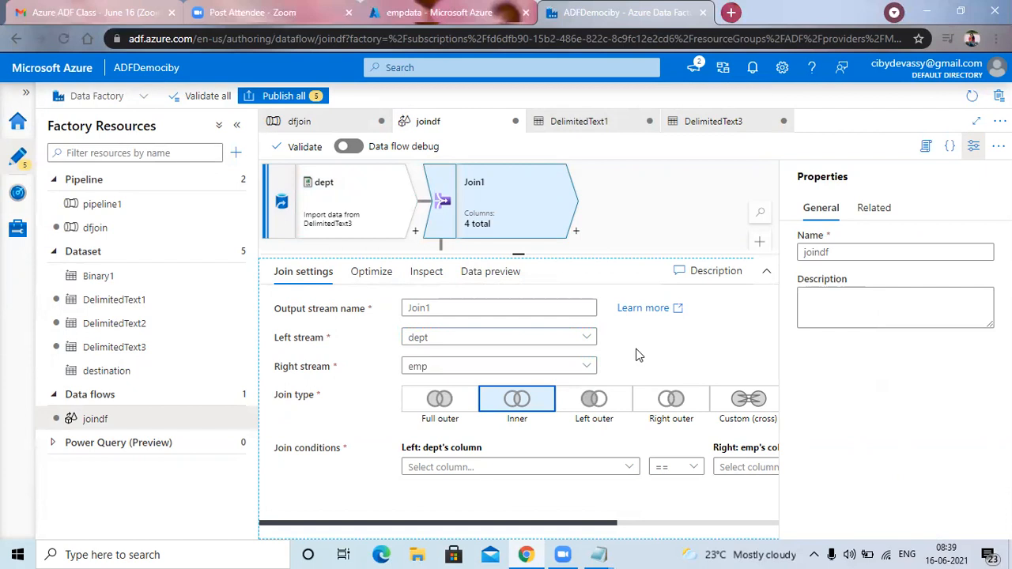
mouse_move(497, 470)
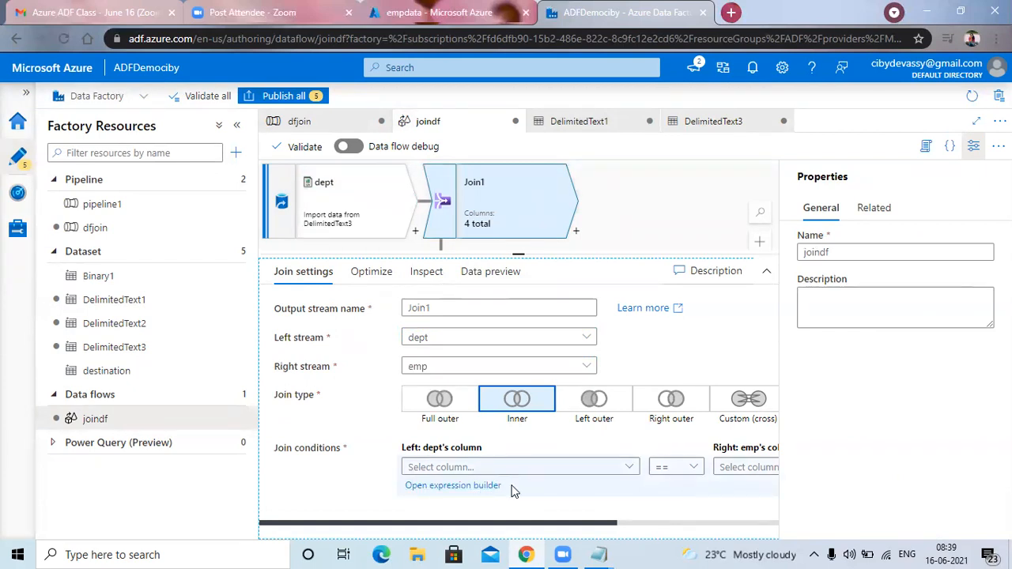
click(750, 471)
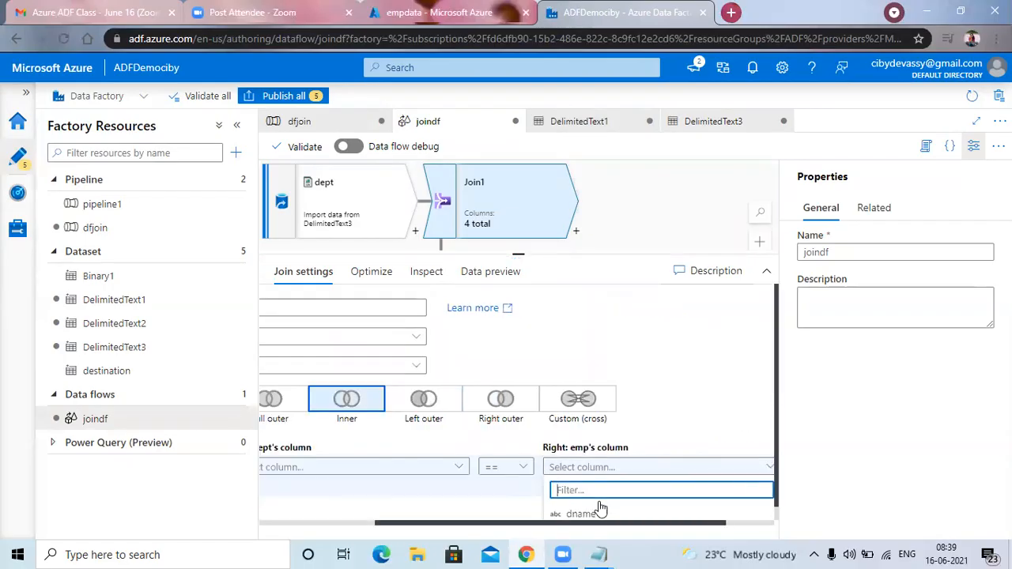
scroll(599, 508, down, 1)
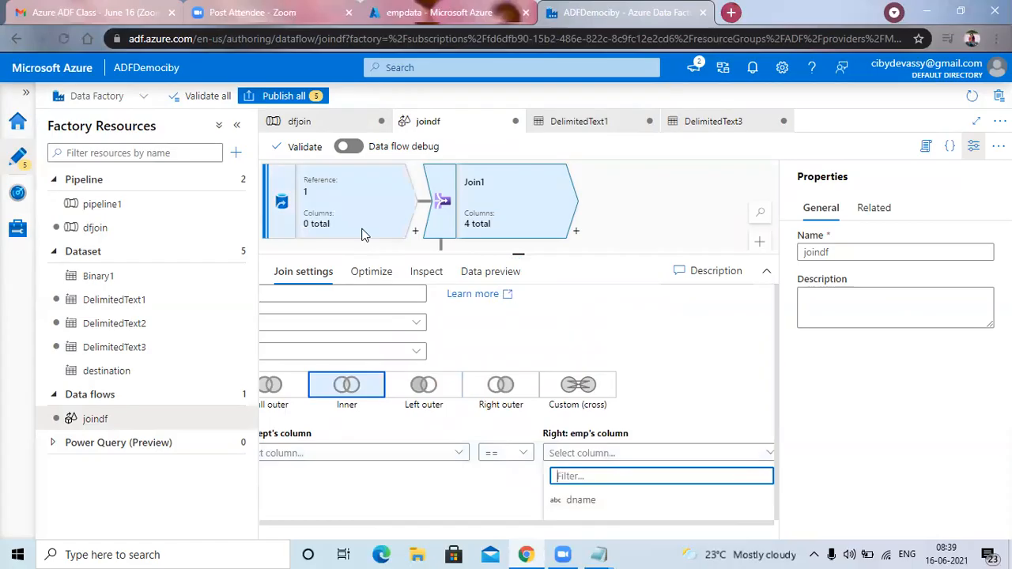
Delete the dept source from the data flow and add a new source in its place.
click(352, 208)
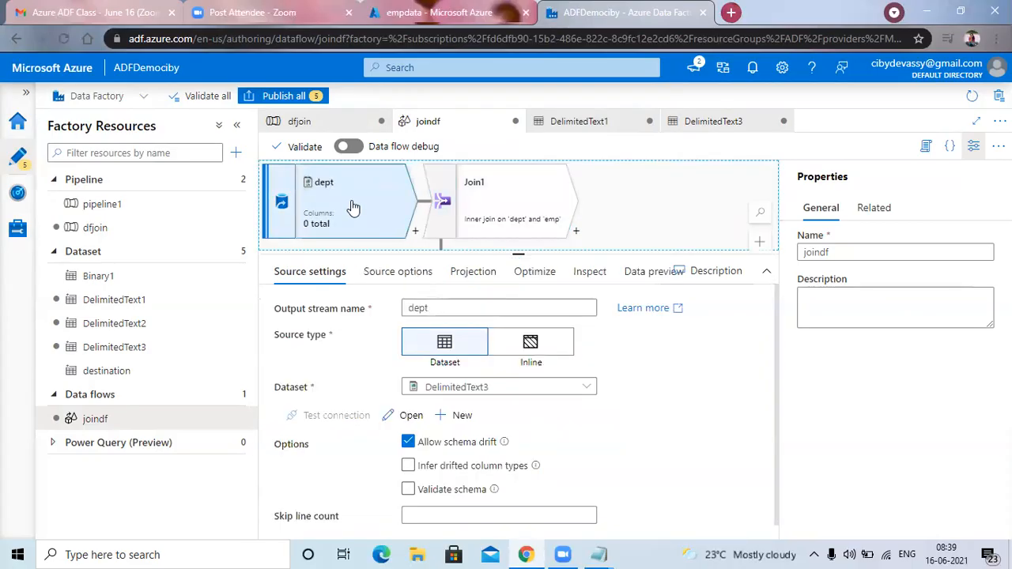
key(Delete)
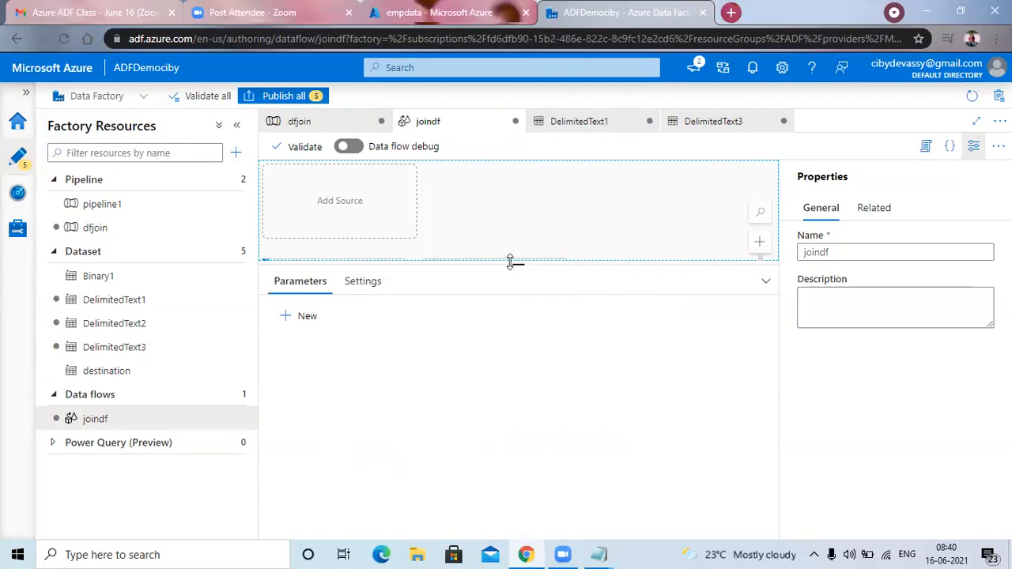
drag(510, 261, 515, 339)
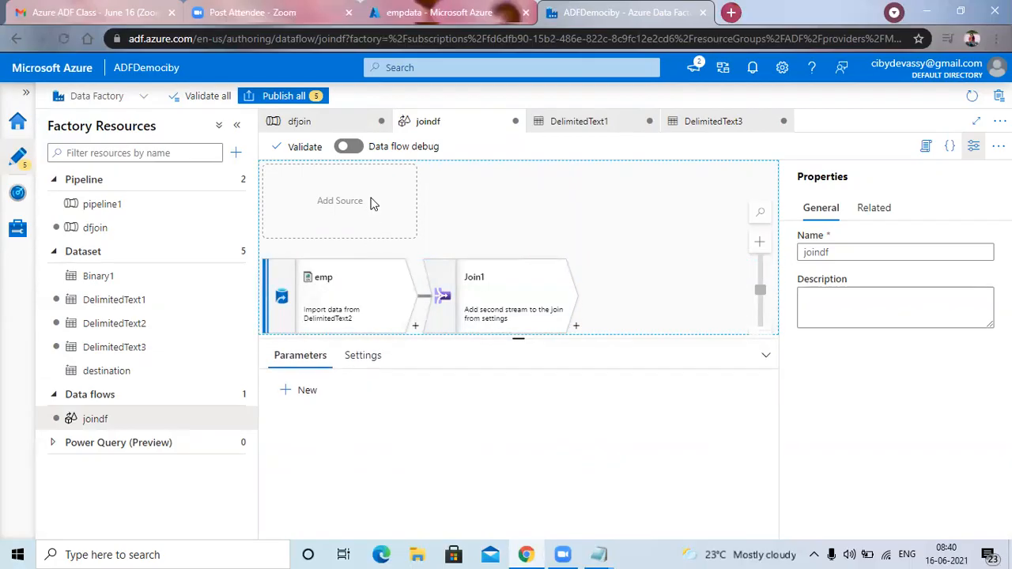
click(373, 204)
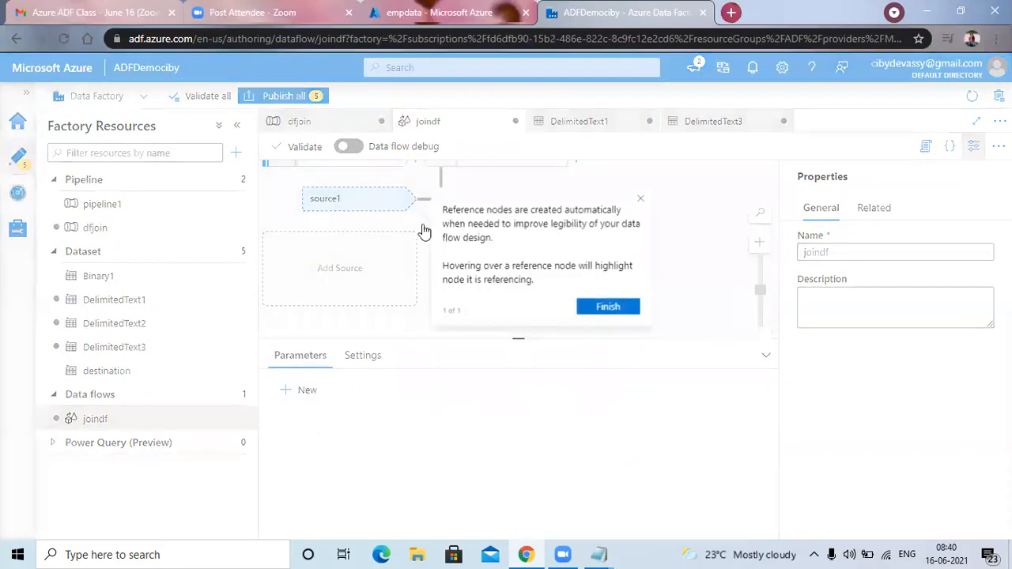
click(608, 306)
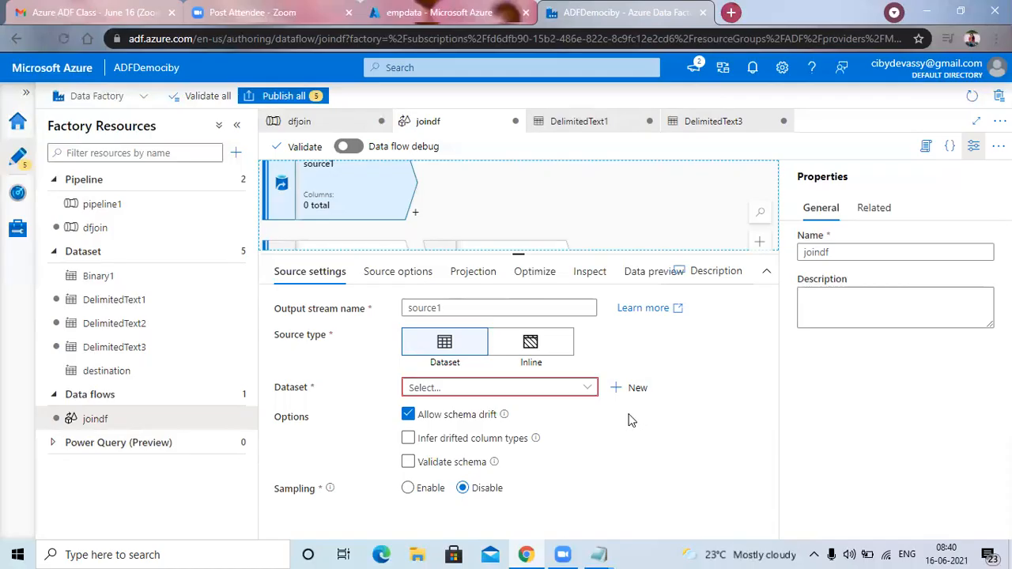
Start a new Azure Blob Storage dataset in DelimitedText format for the source1 source.
click(639, 389)
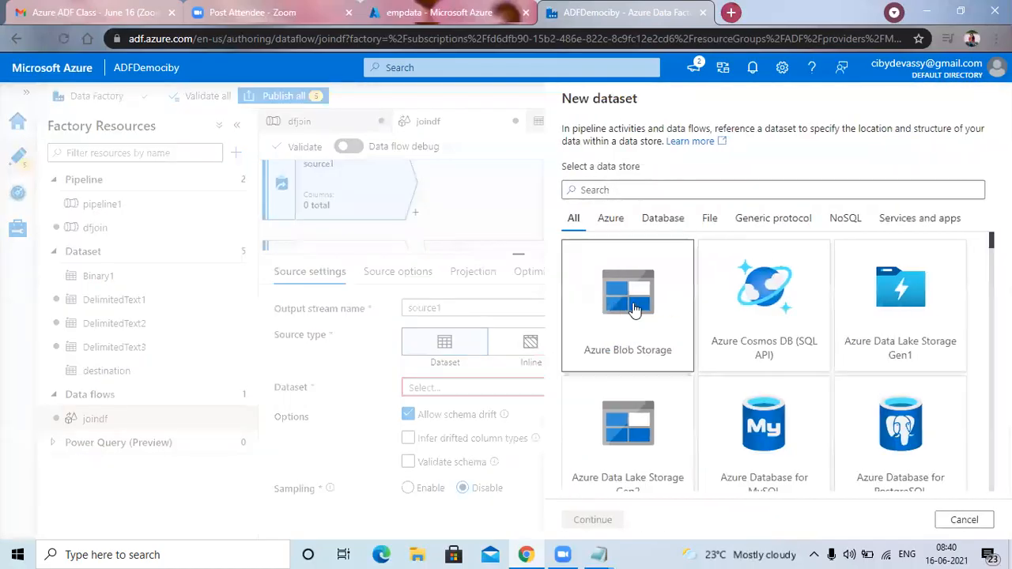
click(634, 308)
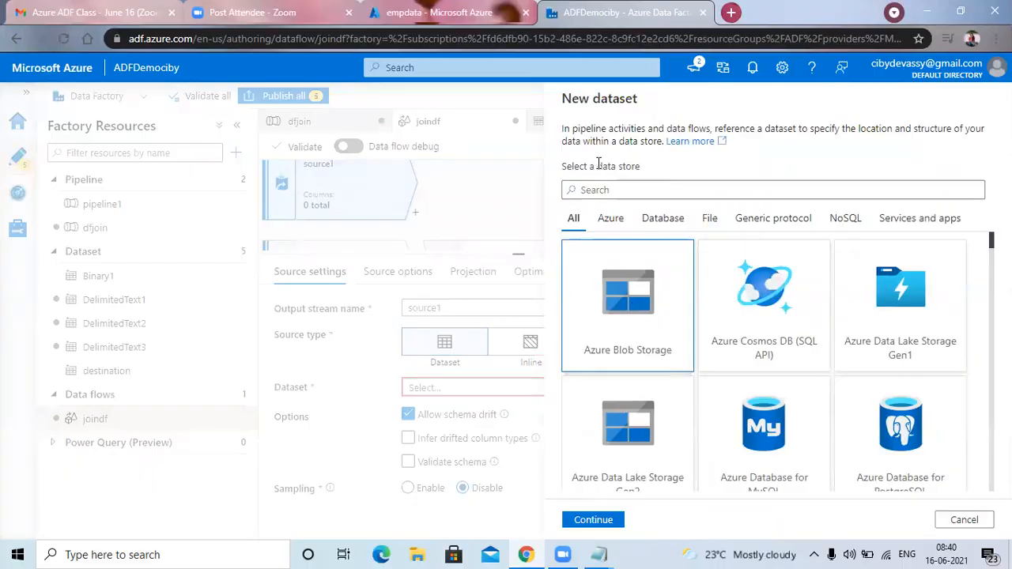
click(599, 519)
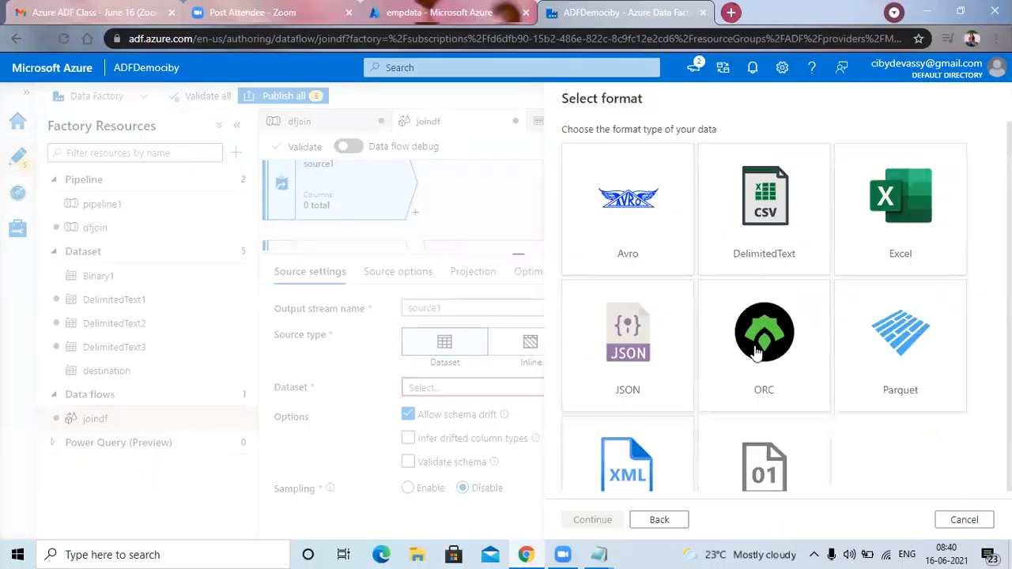
click(764, 230)
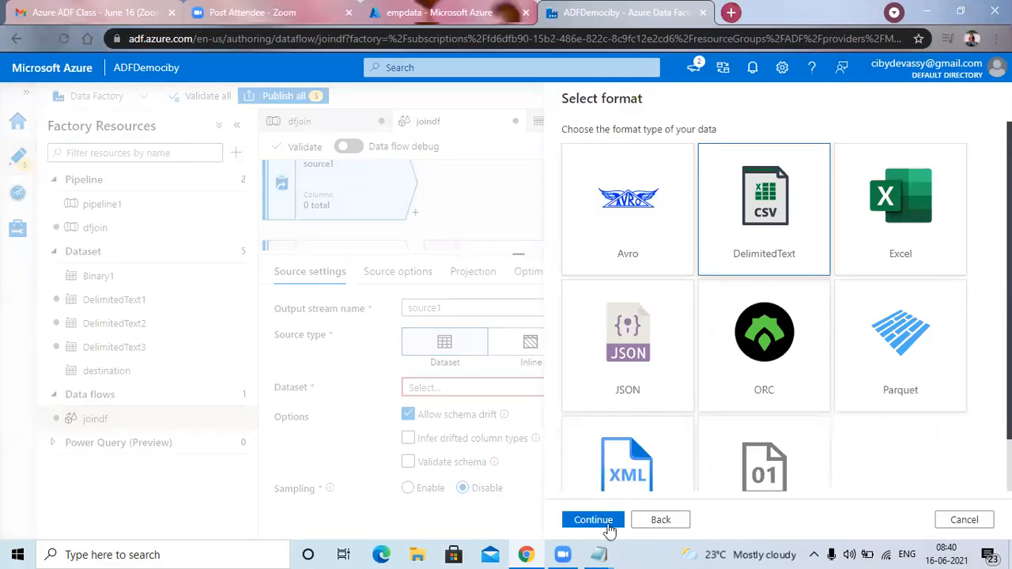
click(593, 520)
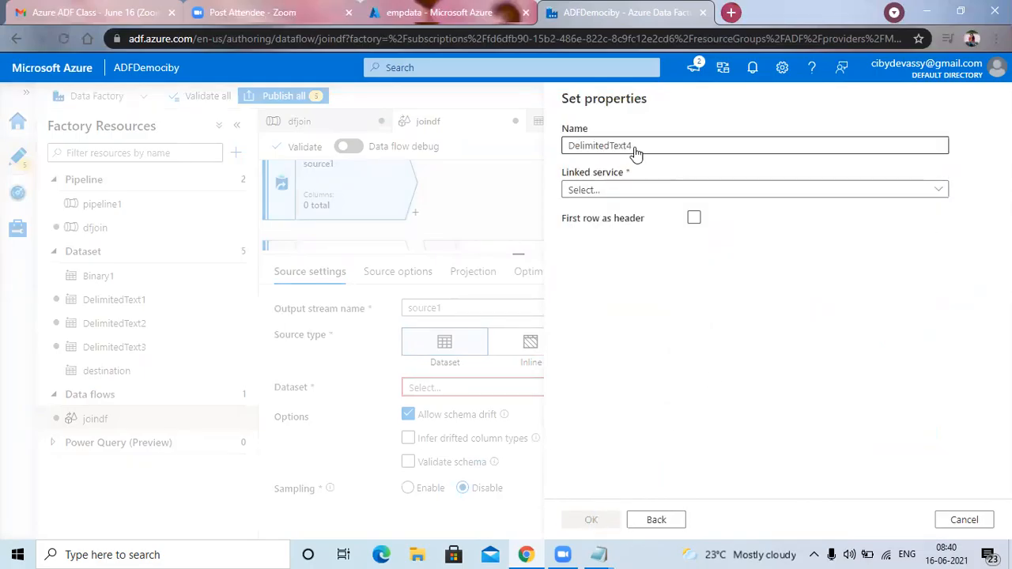
Name the new dataset dept and link it to the linkedserverdemo linked service.
drag(633, 149, 562, 149)
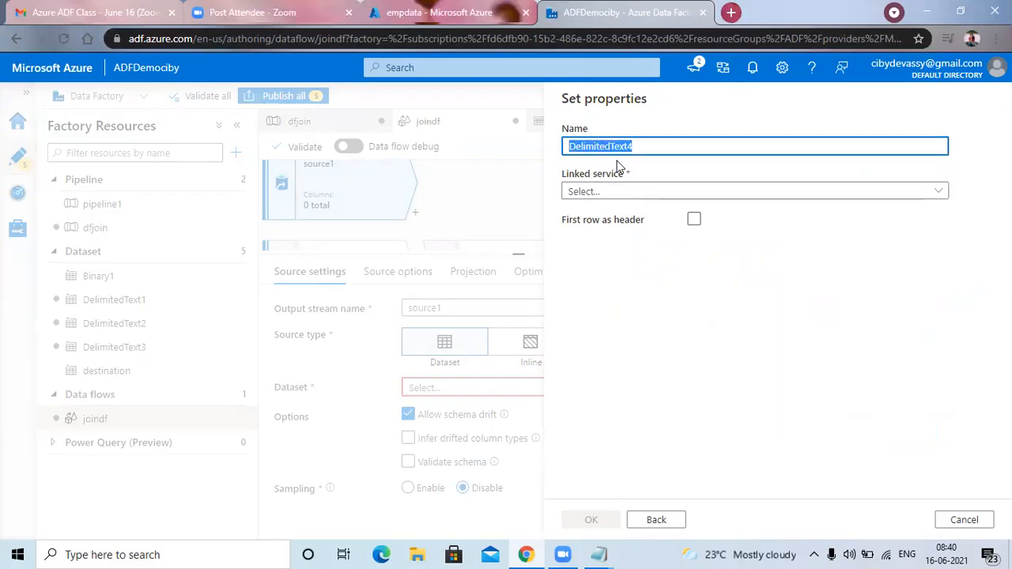
text(dept)
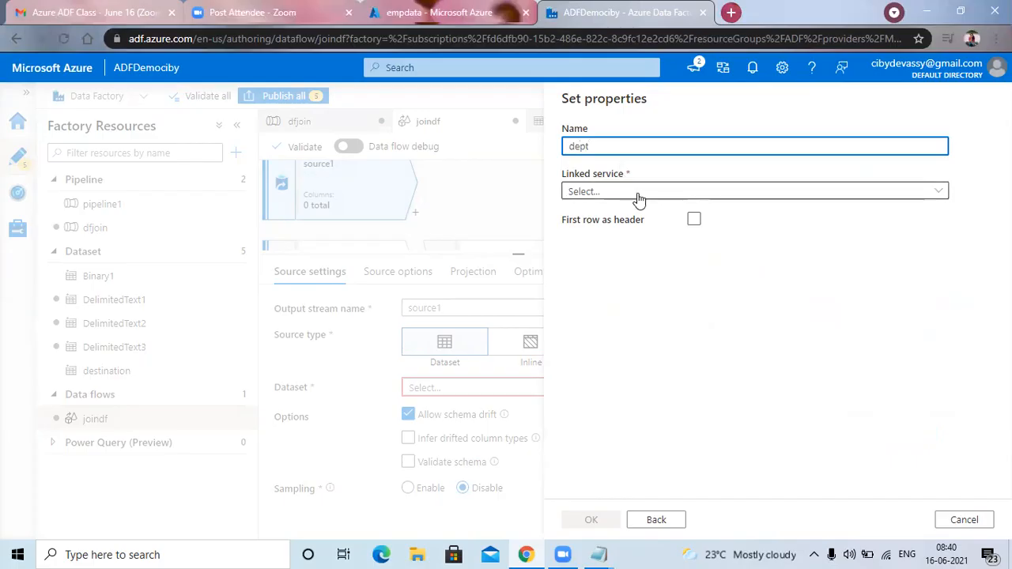
click(943, 198)
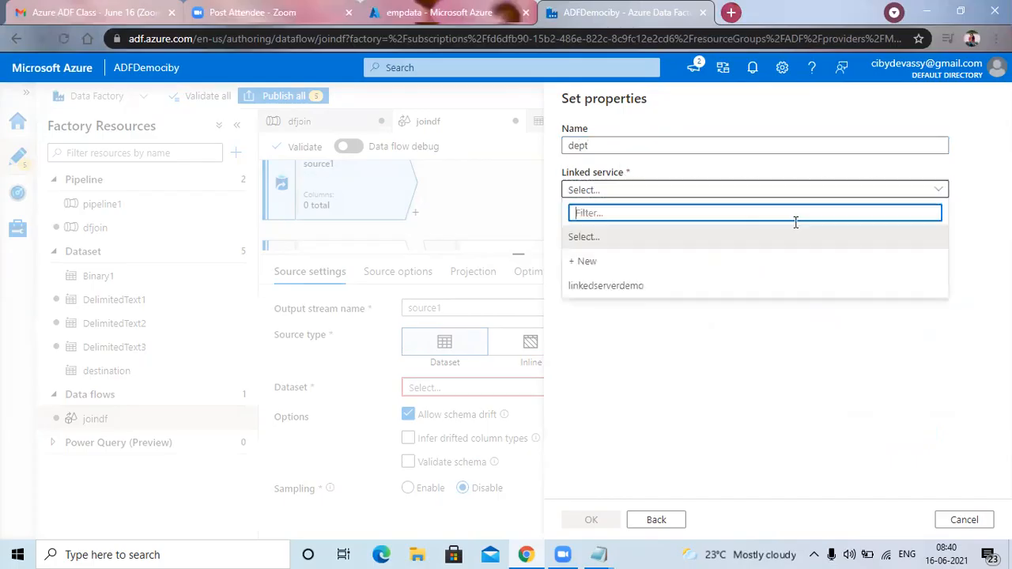
click(654, 288)
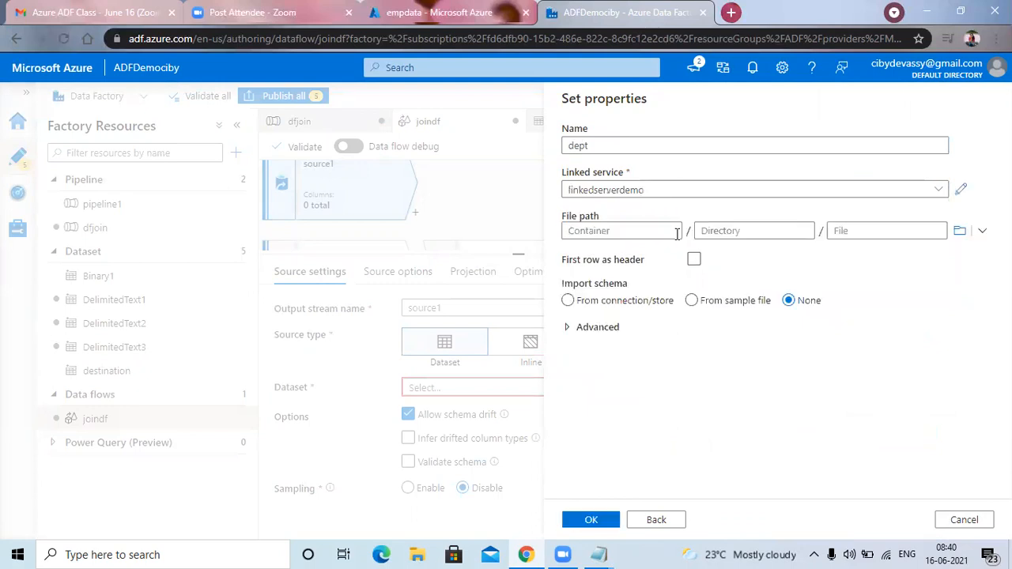
Set the dept dataset's file path to df.txt in the empdata container, treat the first row as header, and create the dataset.
click(960, 230)
double_click(624, 187)
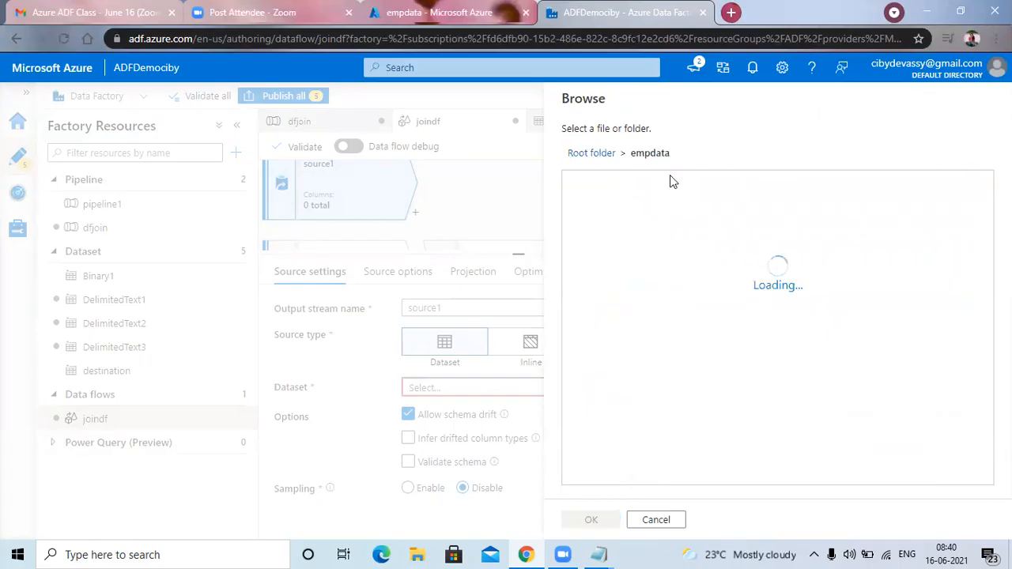
click(607, 187)
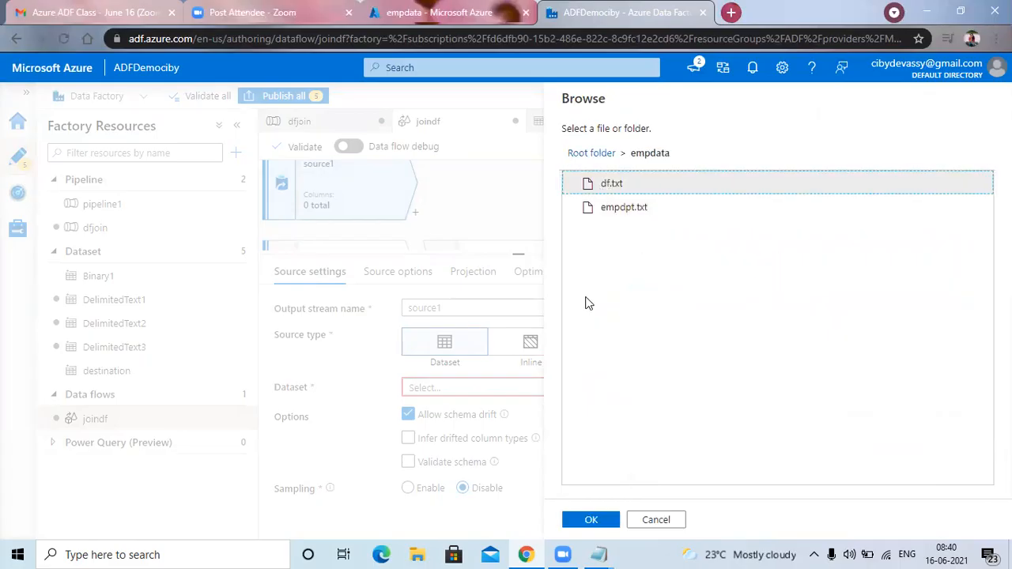
click(593, 520)
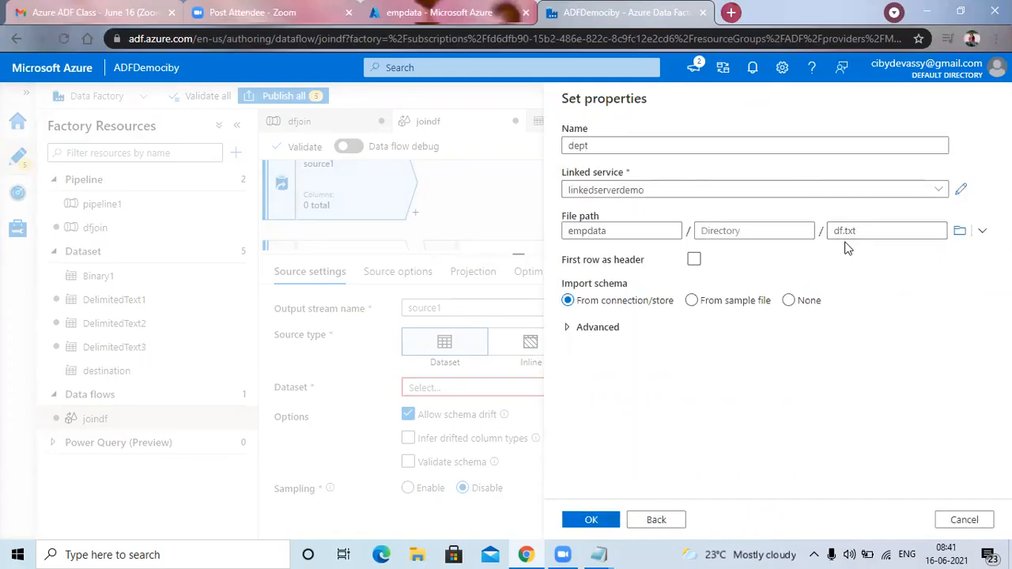
click(694, 260)
click(594, 522)
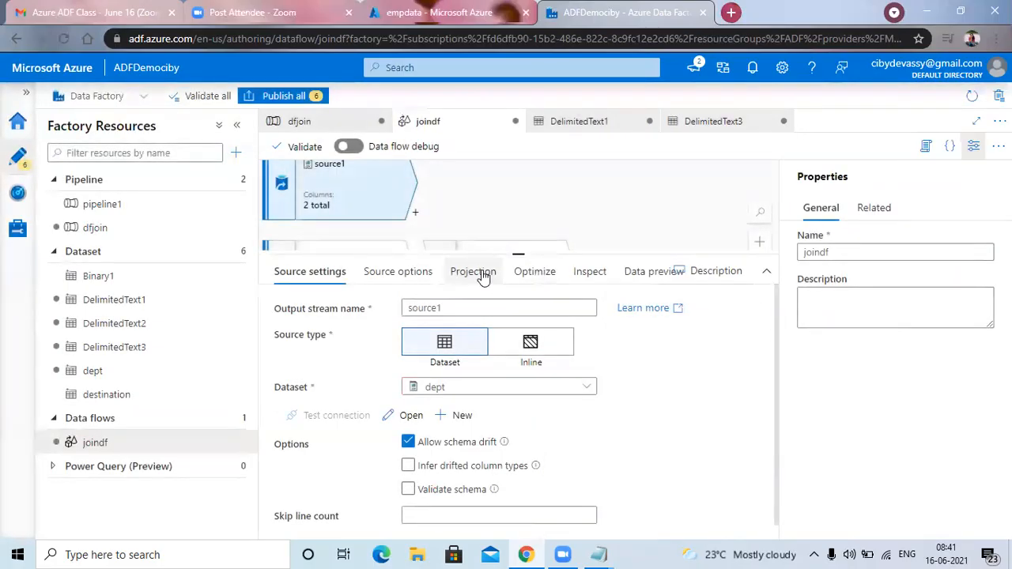
Rename the source1 output stream to dept.
click(416, 215)
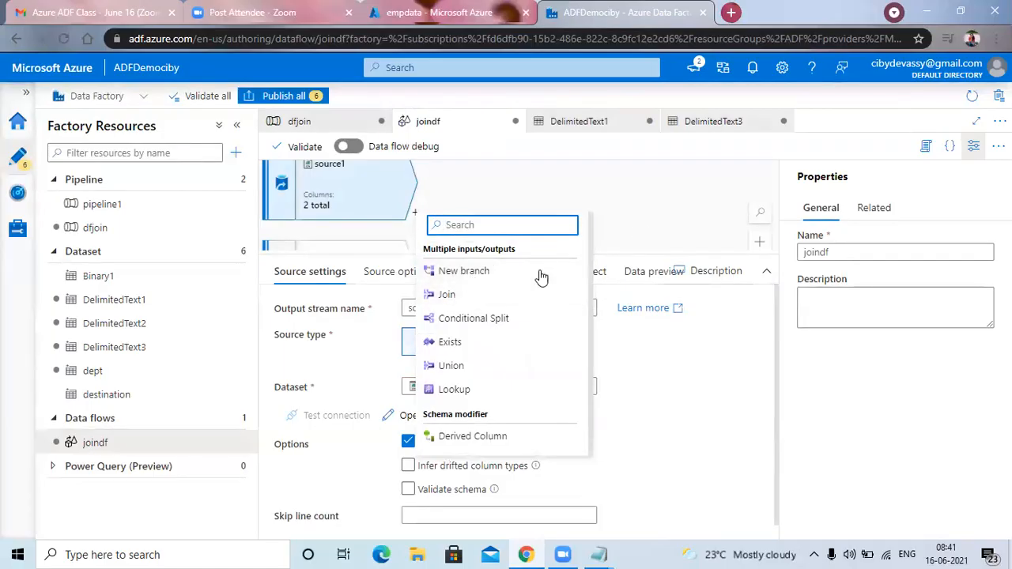
click(664, 239)
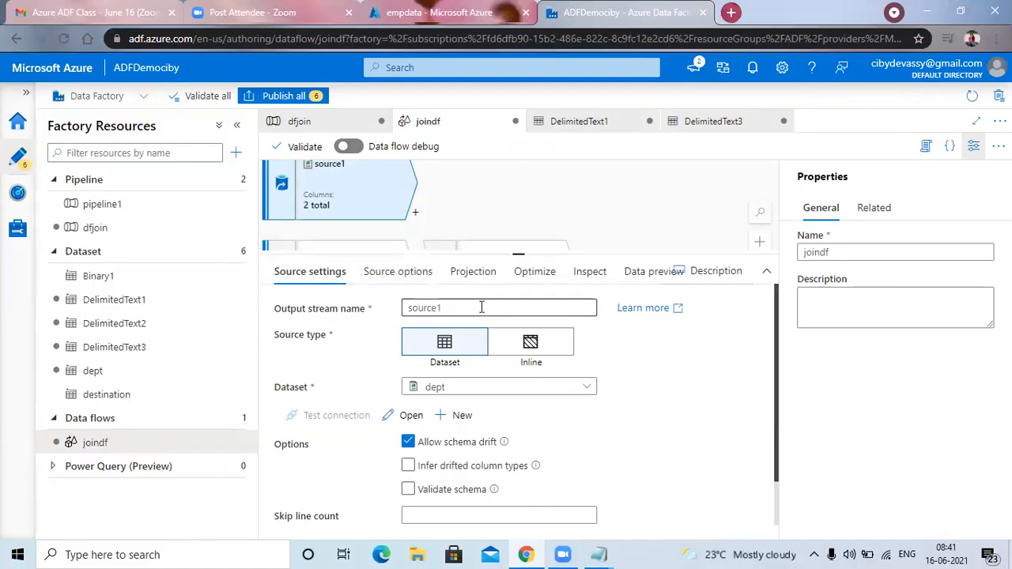
drag(474, 303, 397, 310)
text(dept)
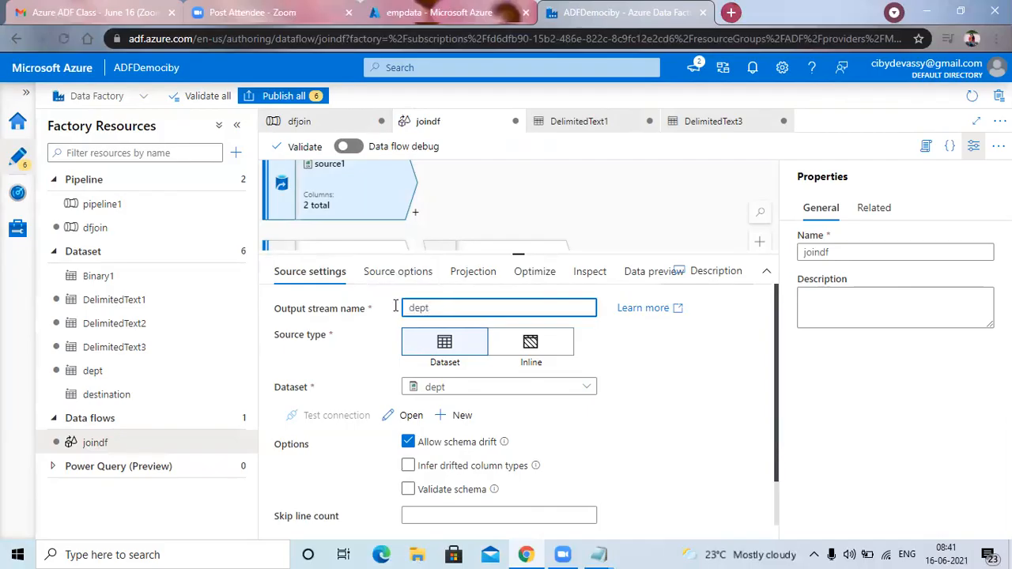
click(662, 368)
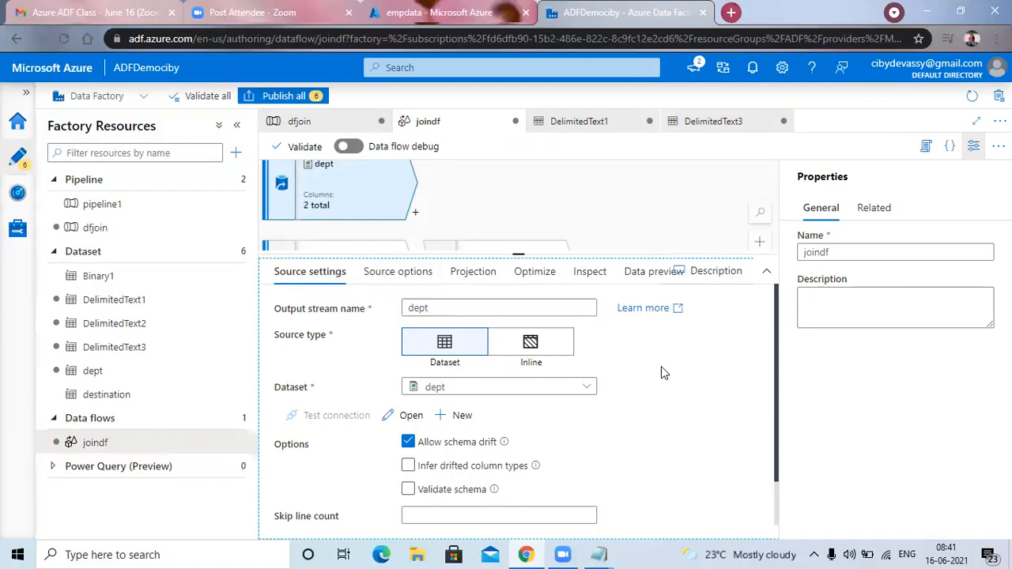
Add a join transformation after the dept source, with emp as the right stream.
click(415, 212)
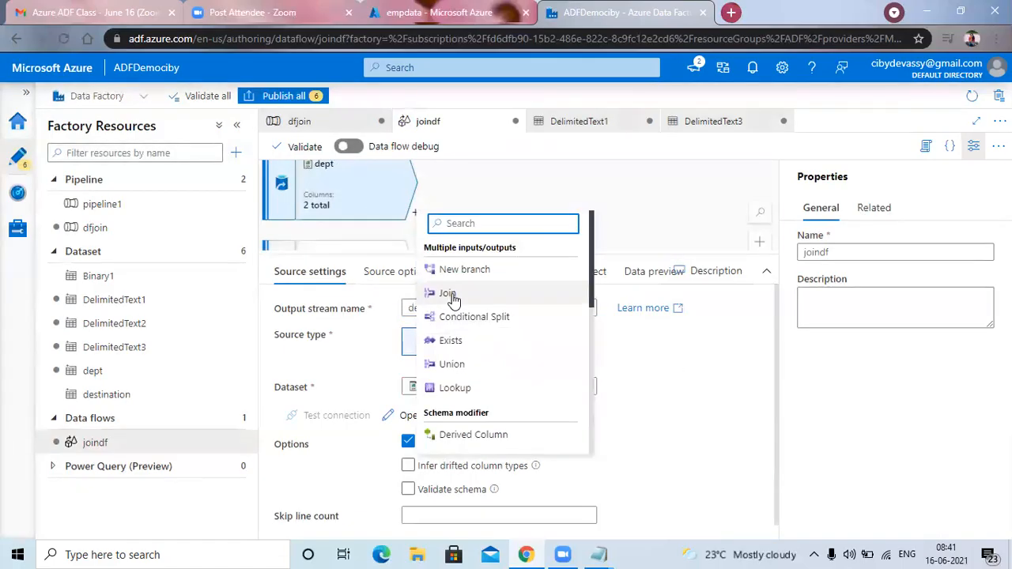
click(447, 295)
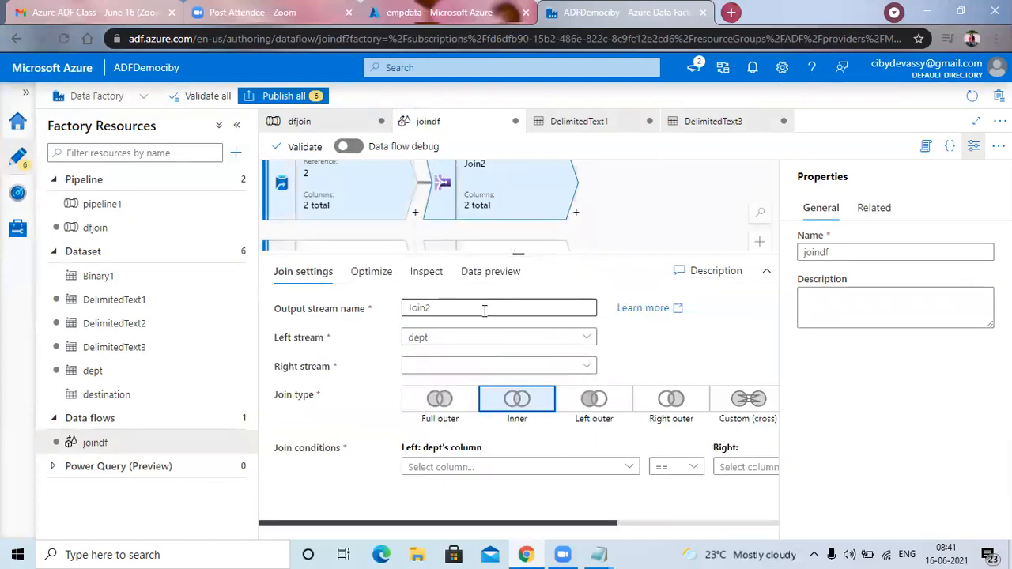
click(587, 369)
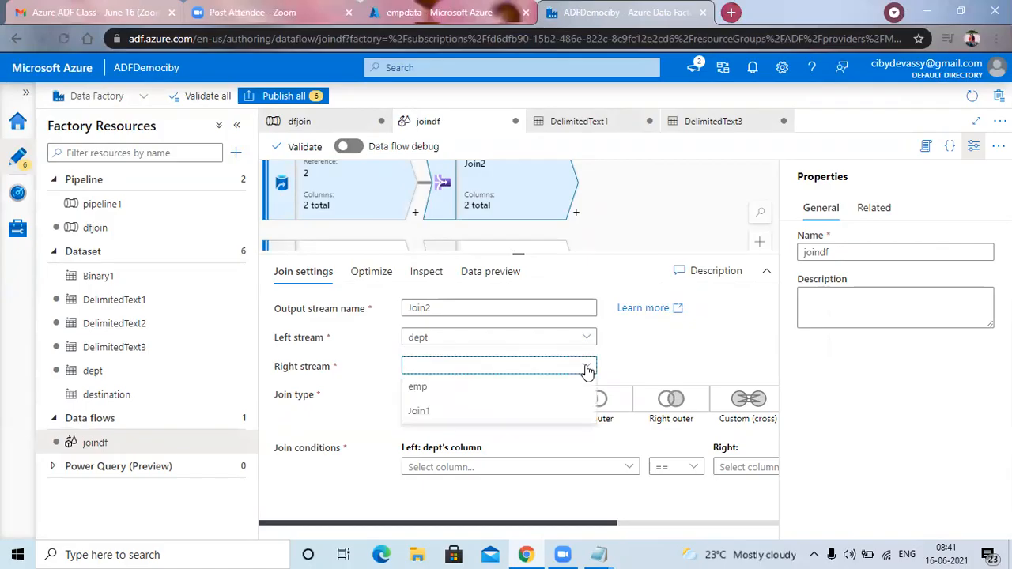
click(425, 389)
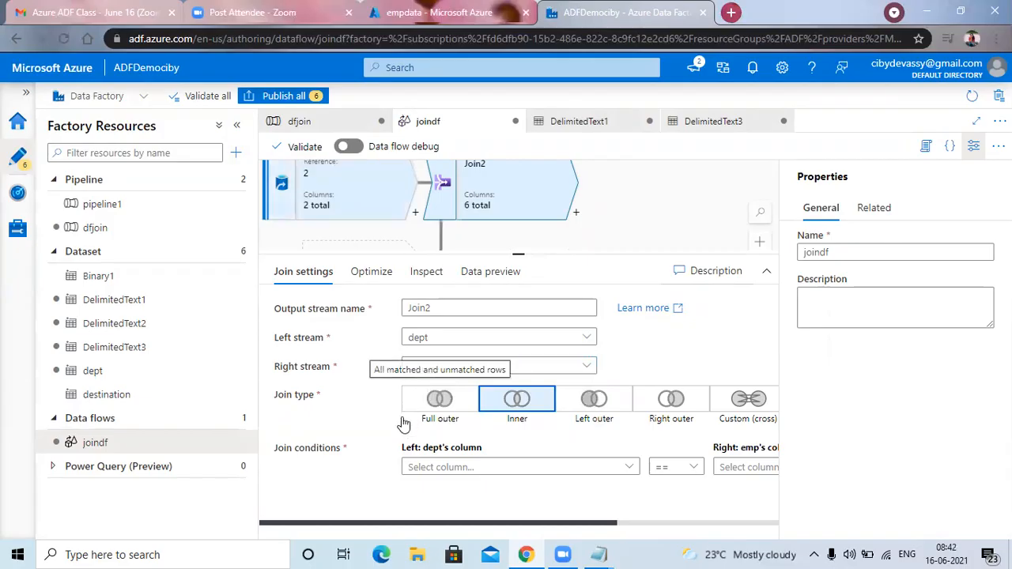
Set Join2's join condition to dept's dname column equal to emp's dname column.
click(629, 470)
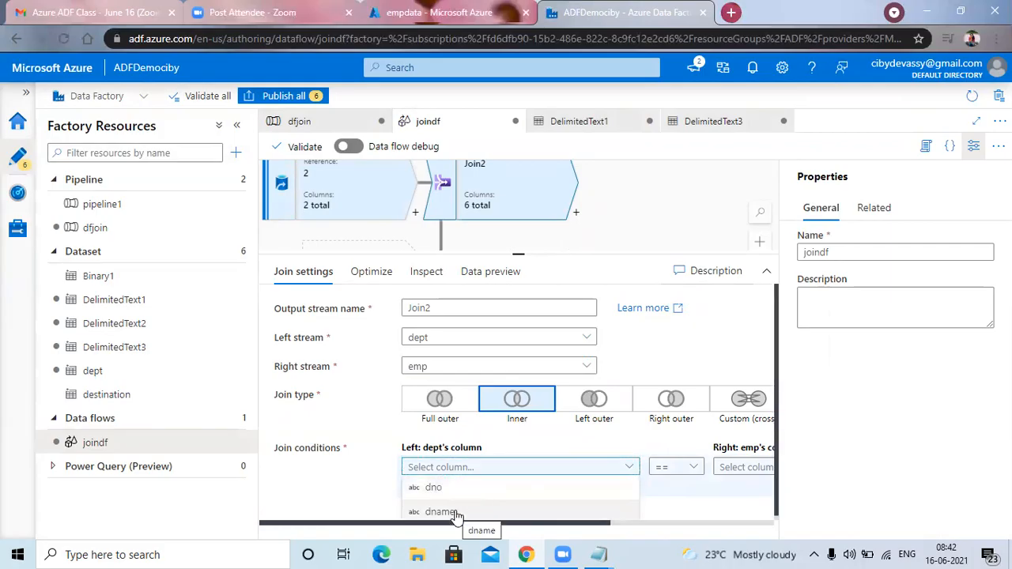
click(599, 514)
click(754, 470)
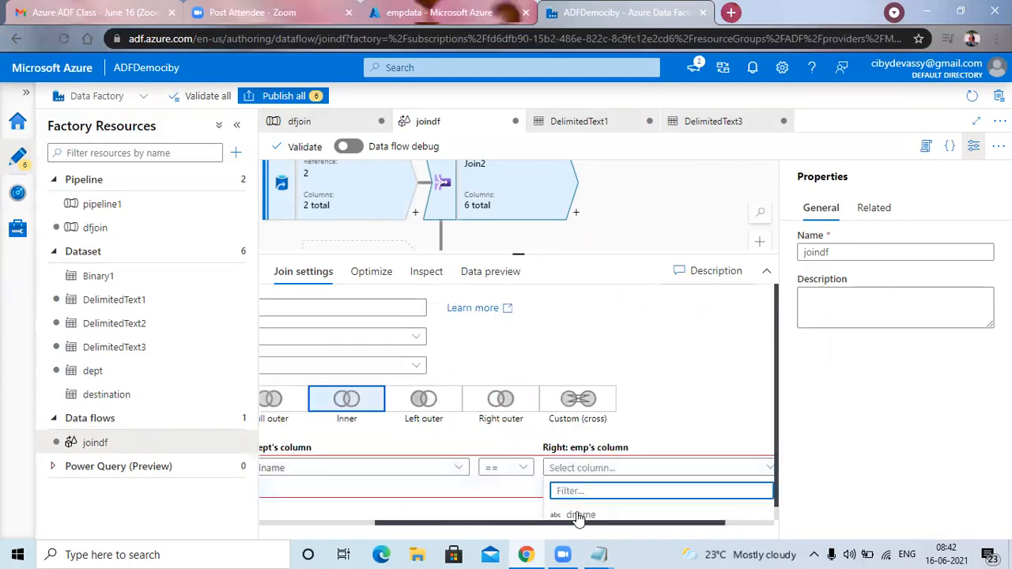
click(581, 515)
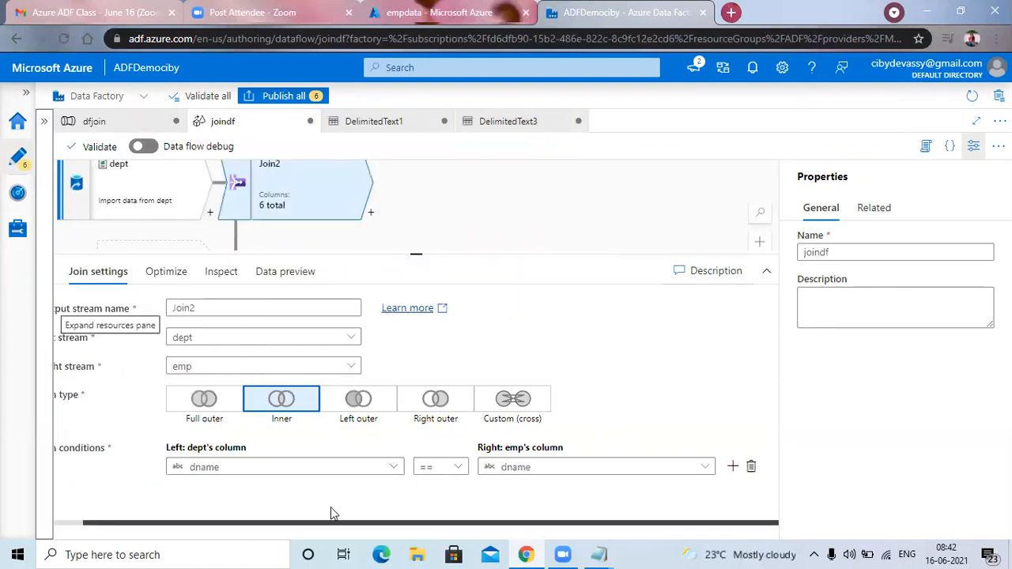
click(219, 511)
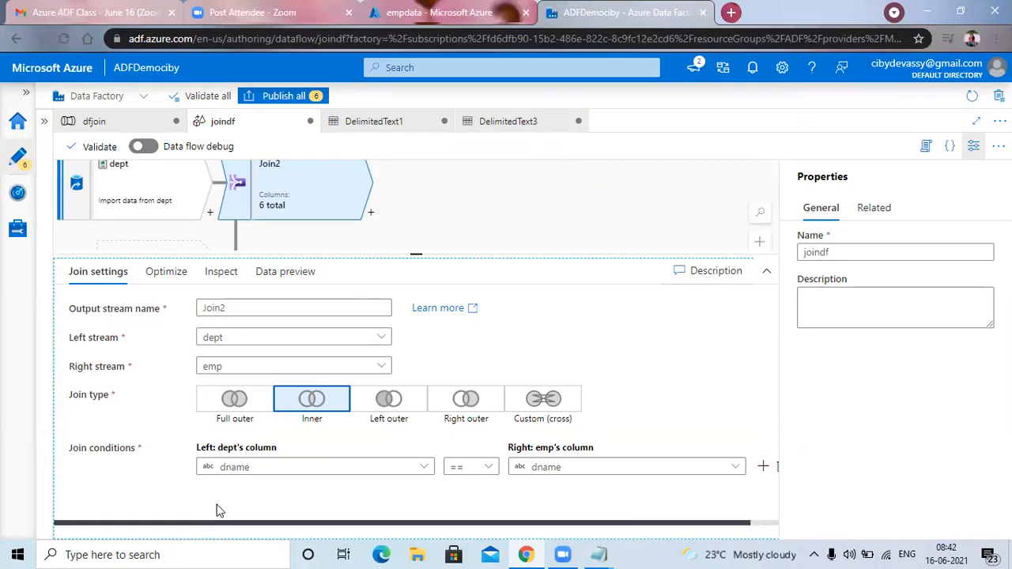
Enlarge the data flow canvas and examine how Join2 and Join1 connect the dept and emp sources.
scroll(483, 211, down, 5)
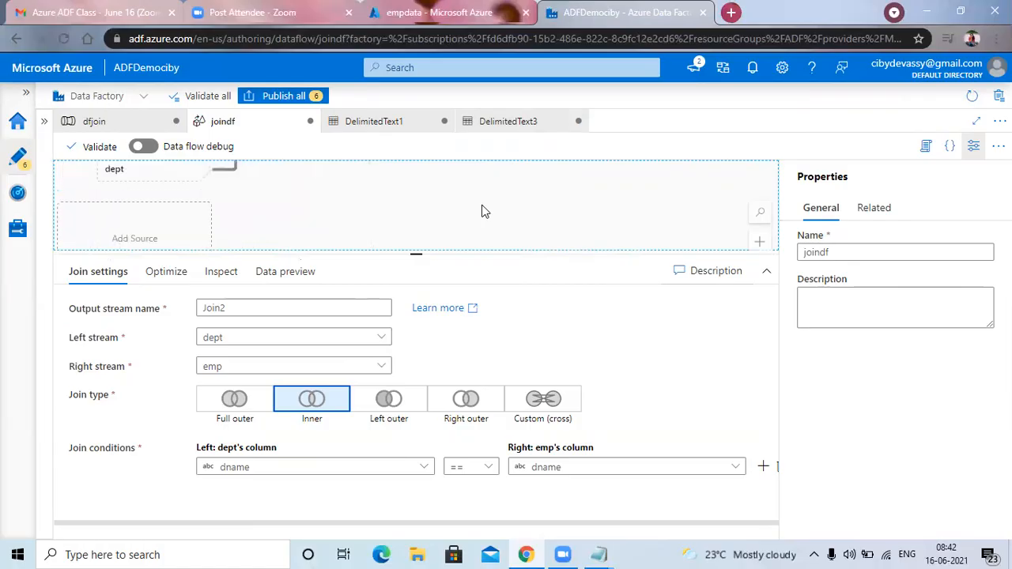
scroll(485, 211, up, 2)
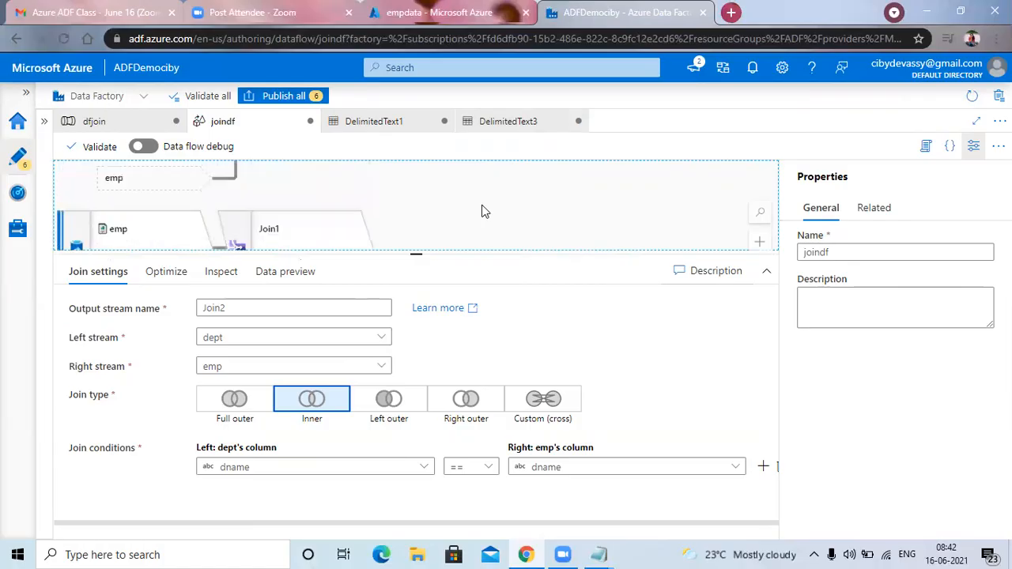
scroll(484, 212, down, 1)
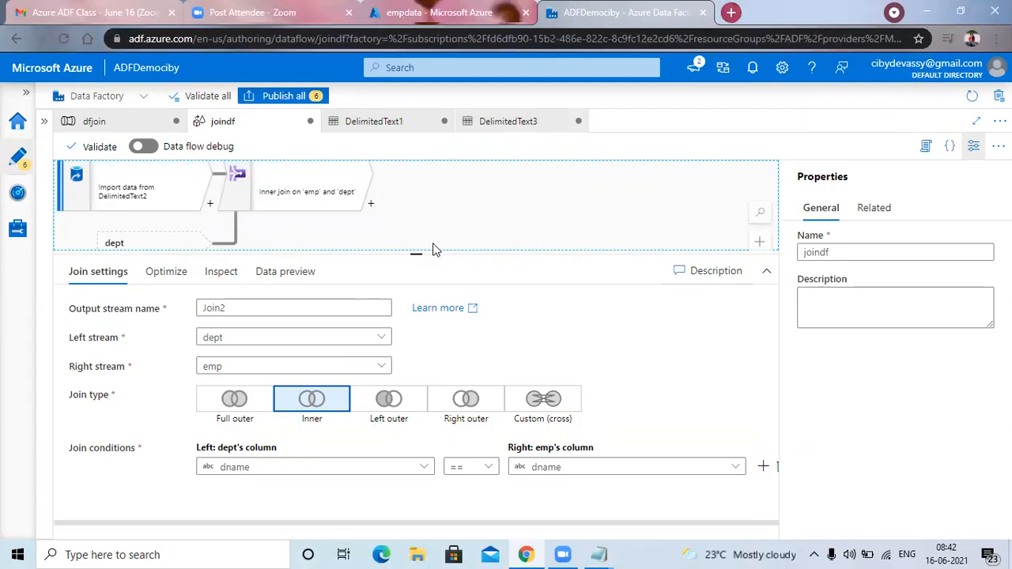
drag(416, 254, 416, 380)
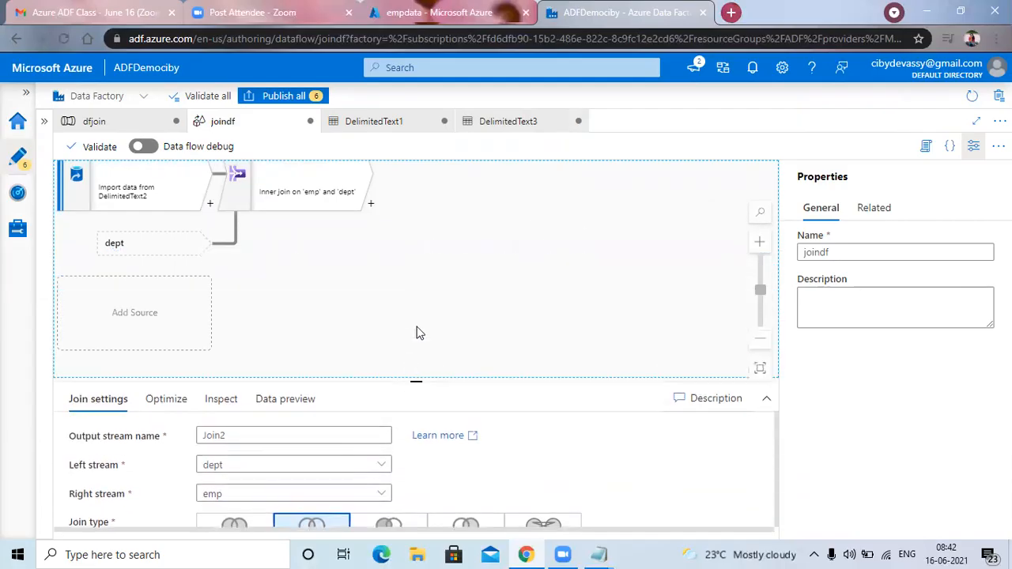
scroll(412, 272, up, 3)
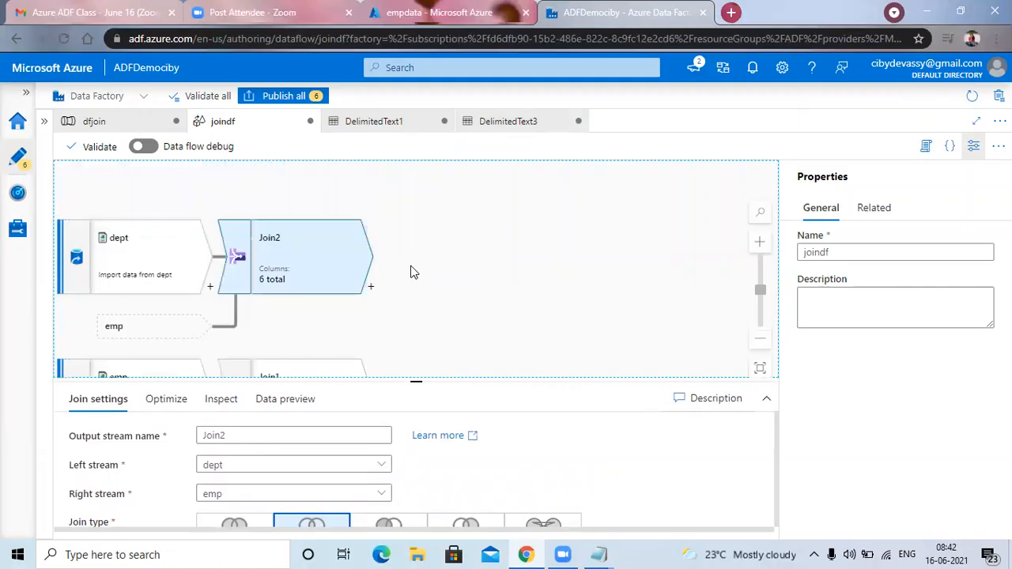
scroll(411, 272, down, 3)
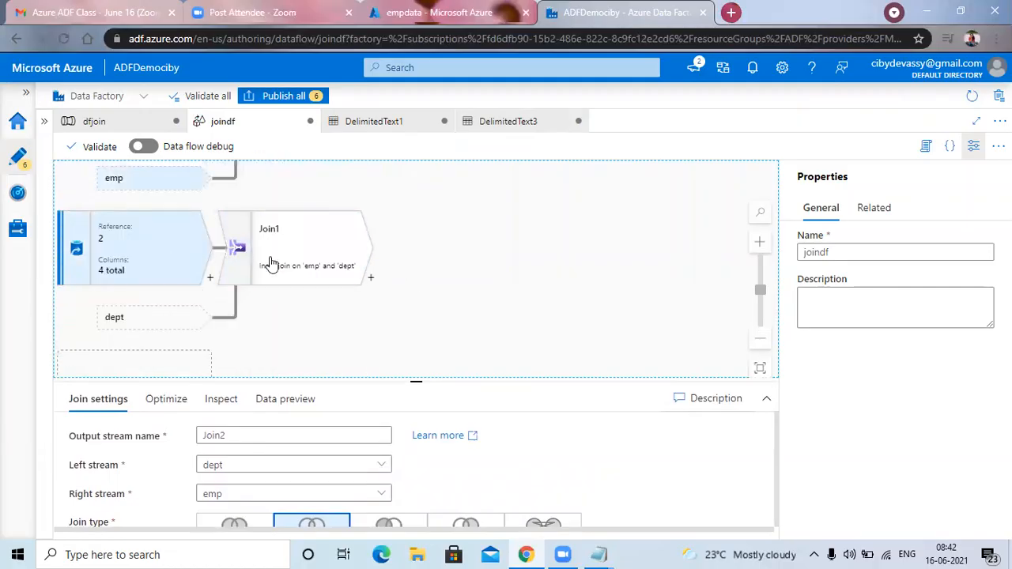
right_click(163, 248)
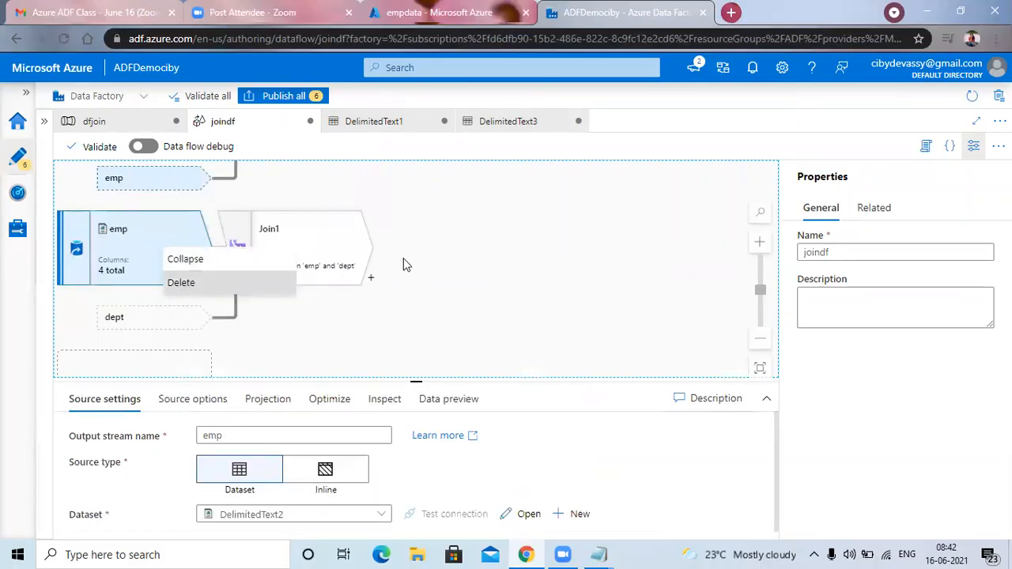
click(424, 244)
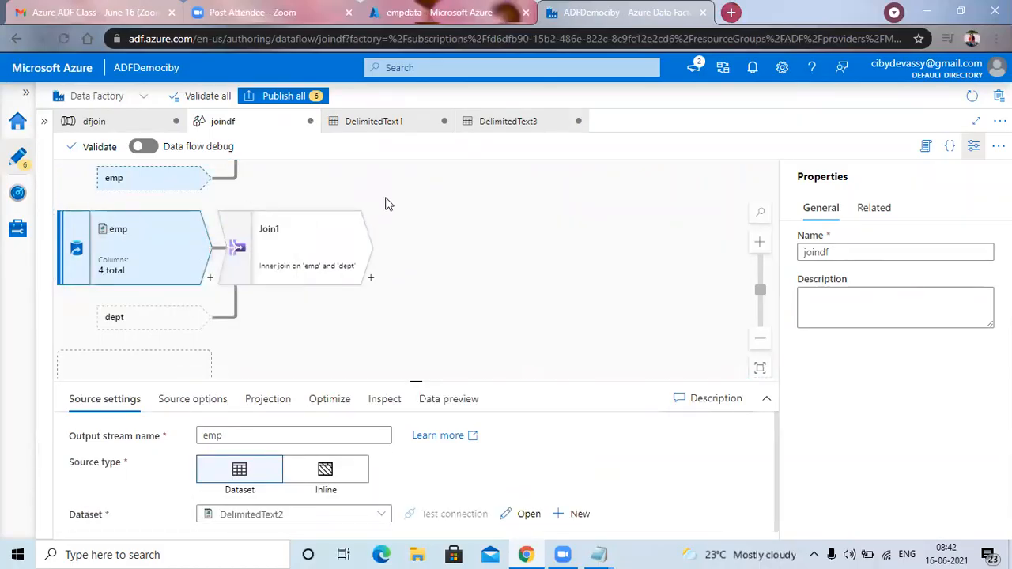
scroll(387, 201, up, 2)
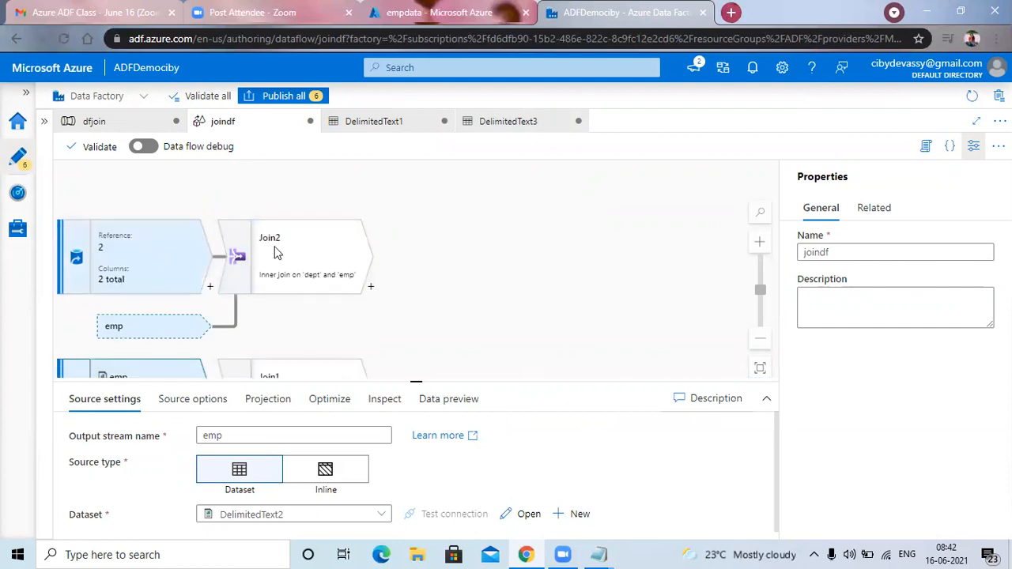
scroll(275, 252, down, 2)
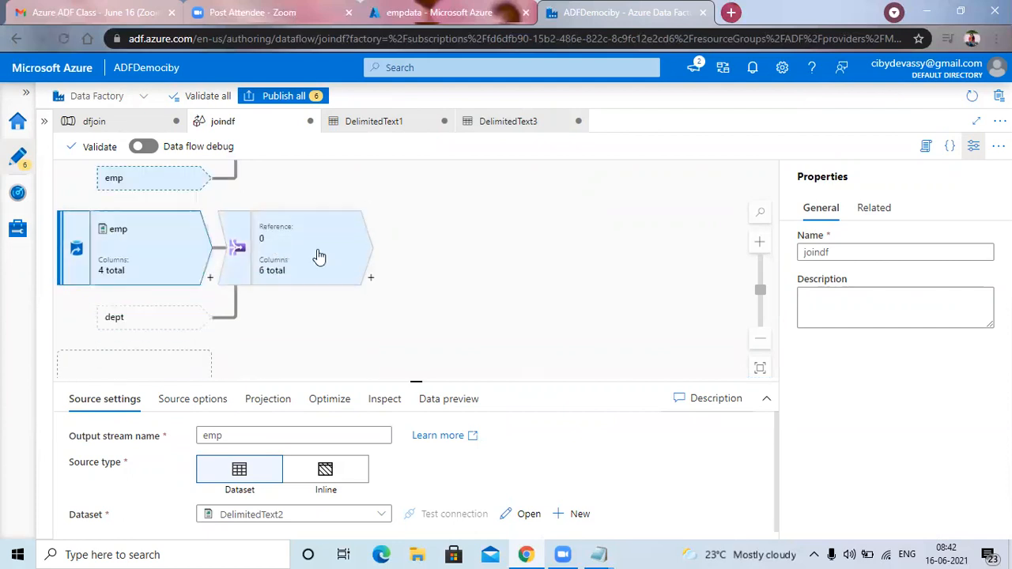
Delete the emp source that feeds Join1 from the joindf data flow.
right_click(162, 260)
click(173, 283)
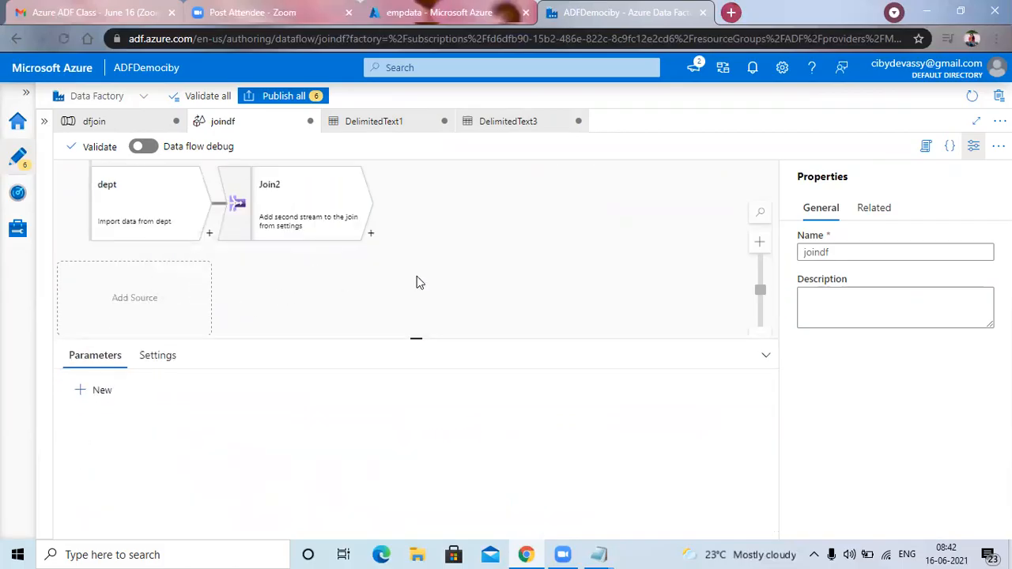
scroll(494, 263, up, 3)
scroll(495, 263, down, 3)
Examine Join2's join settings and the streams available as its right stream.
click(307, 209)
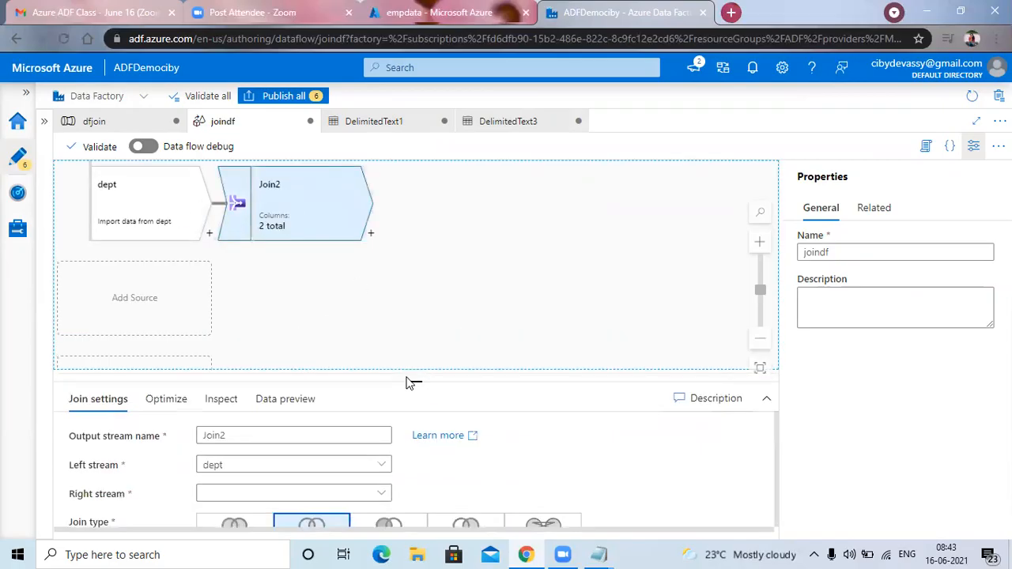
drag(415, 382, 423, 246)
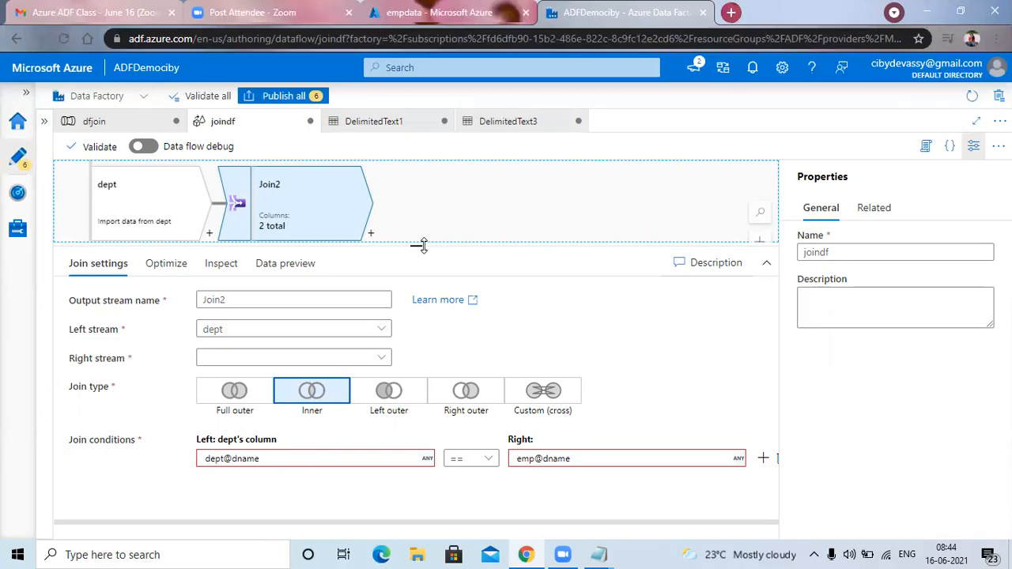
click(382, 361)
click(491, 336)
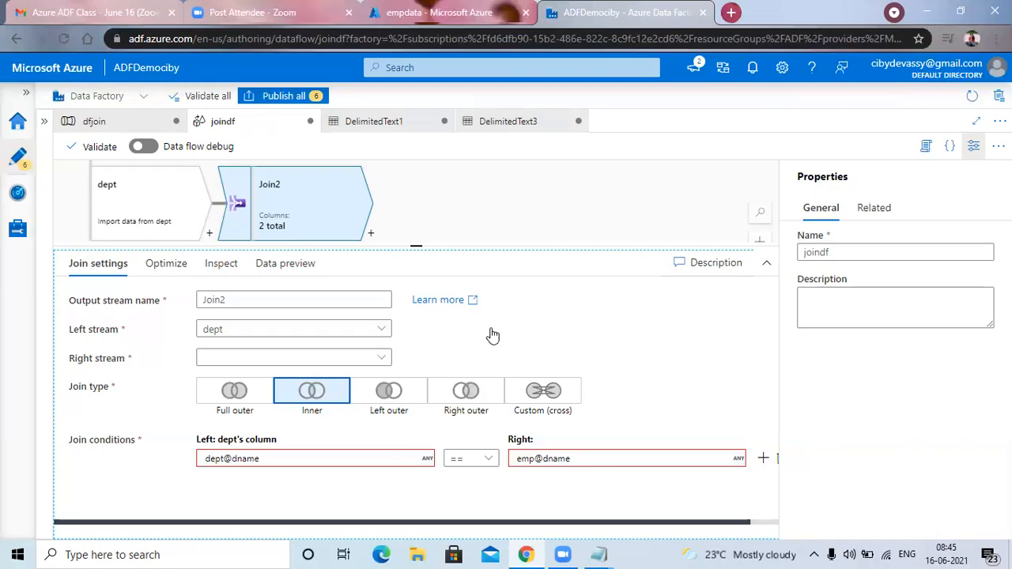
click(384, 364)
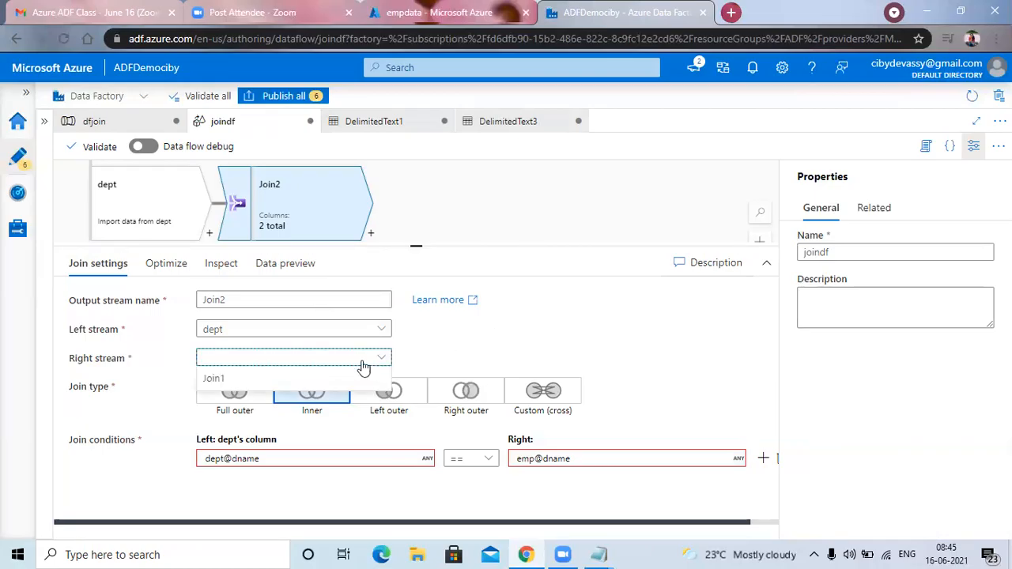
click(550, 342)
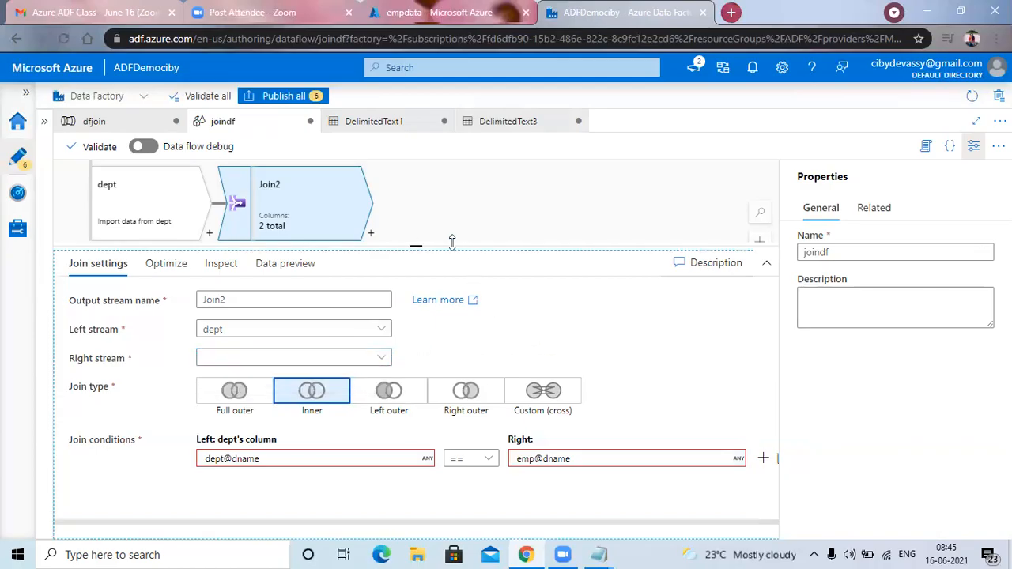
Delete the dept source that feeds Join1 from the joindf data flow.
click(141, 201)
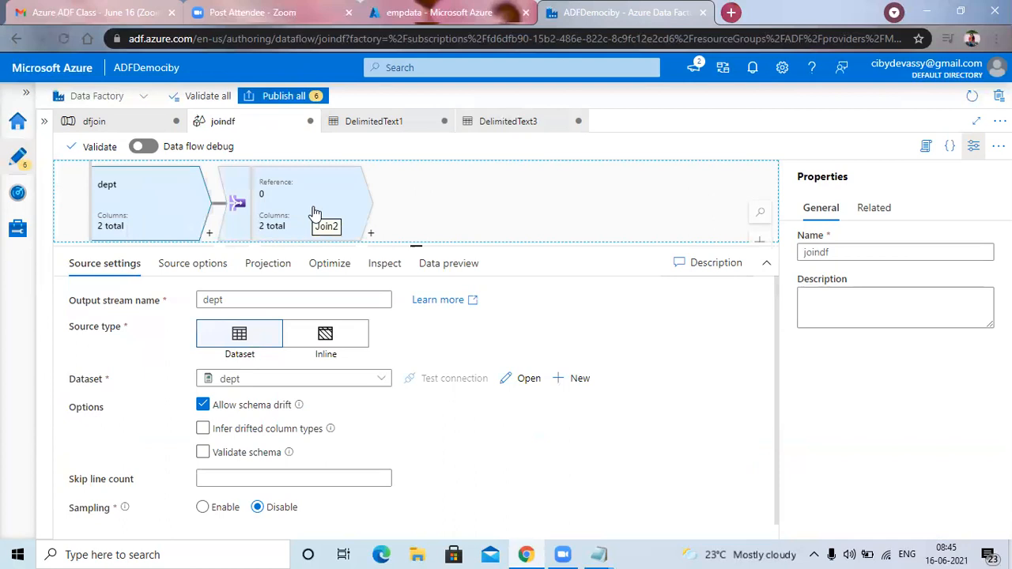
drag(416, 246, 407, 399)
scroll(396, 328, up, 2)
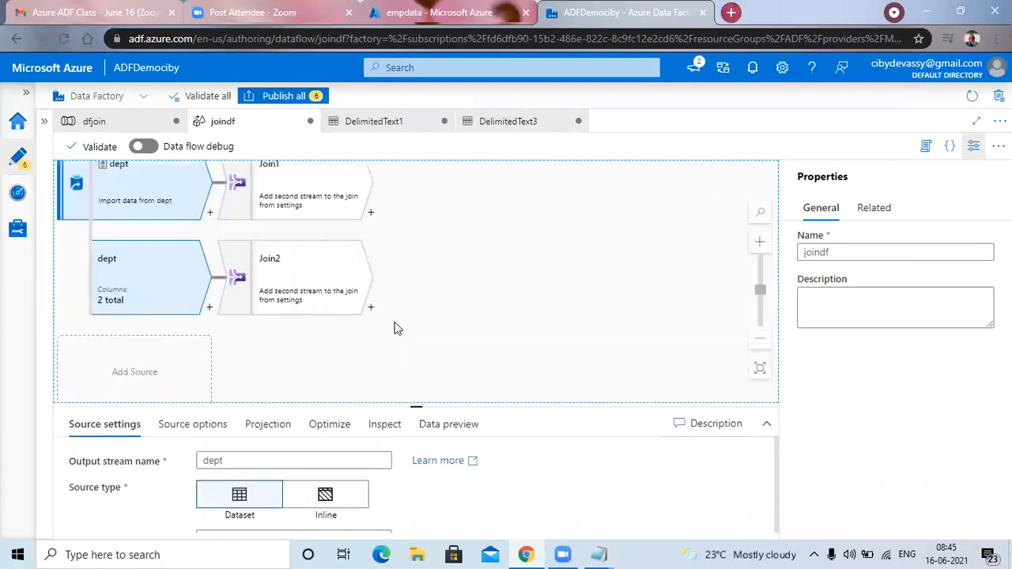
scroll(400, 324, down, 1)
scroll(400, 324, up, 1)
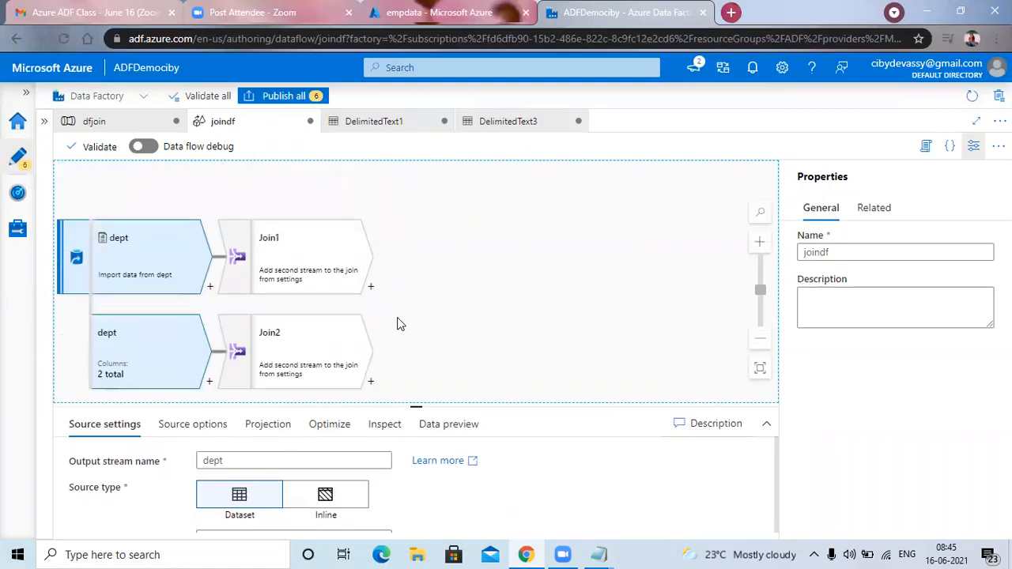
right_click(154, 251)
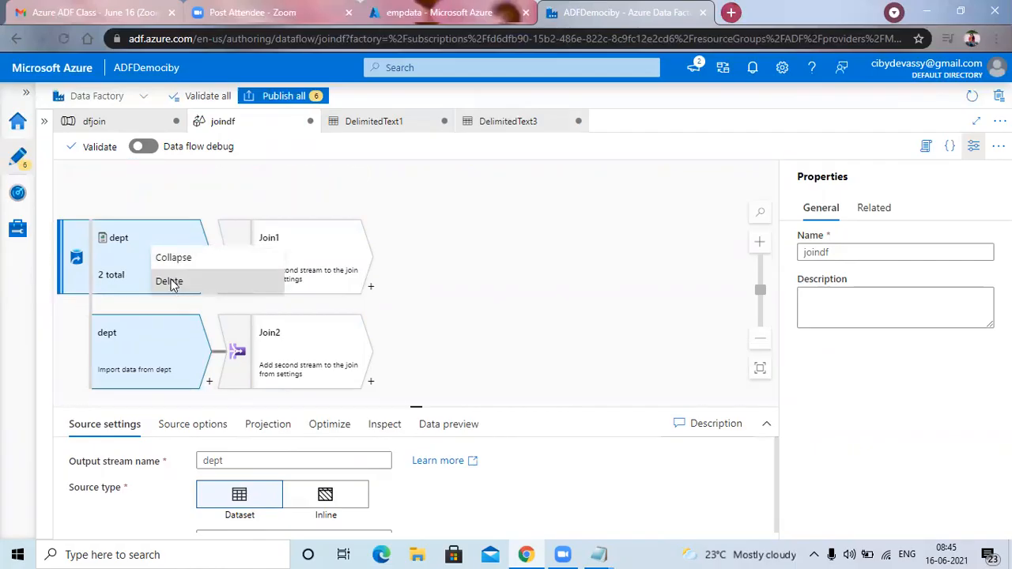
click(170, 283)
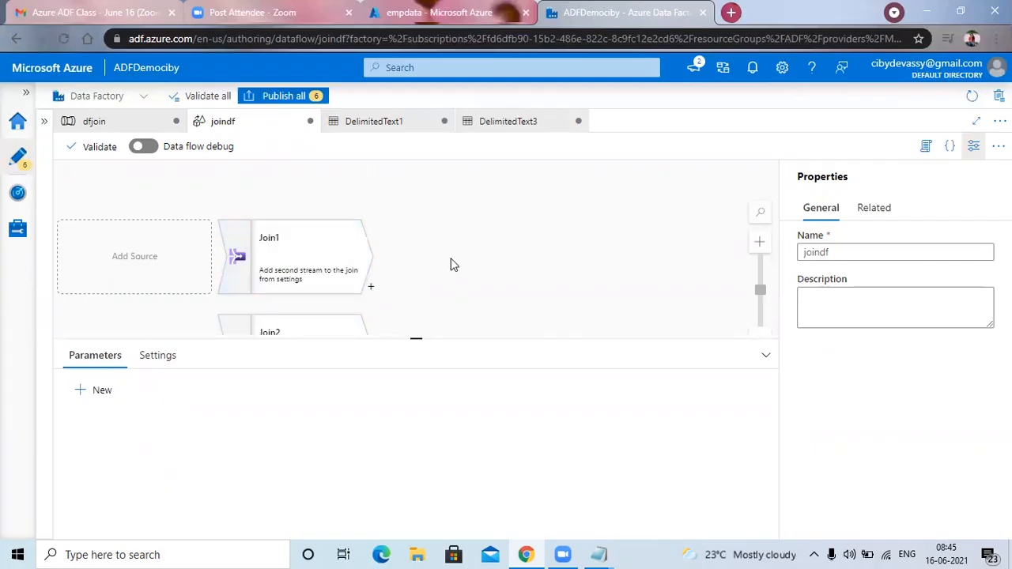
Close the joindf data flow and discard its unsaved changes.
scroll(453, 265, down, 3)
scroll(453, 265, up, 3)
scroll(453, 265, down, 1)
scroll(454, 265, up, 1)
scroll(451, 264, down, 1)
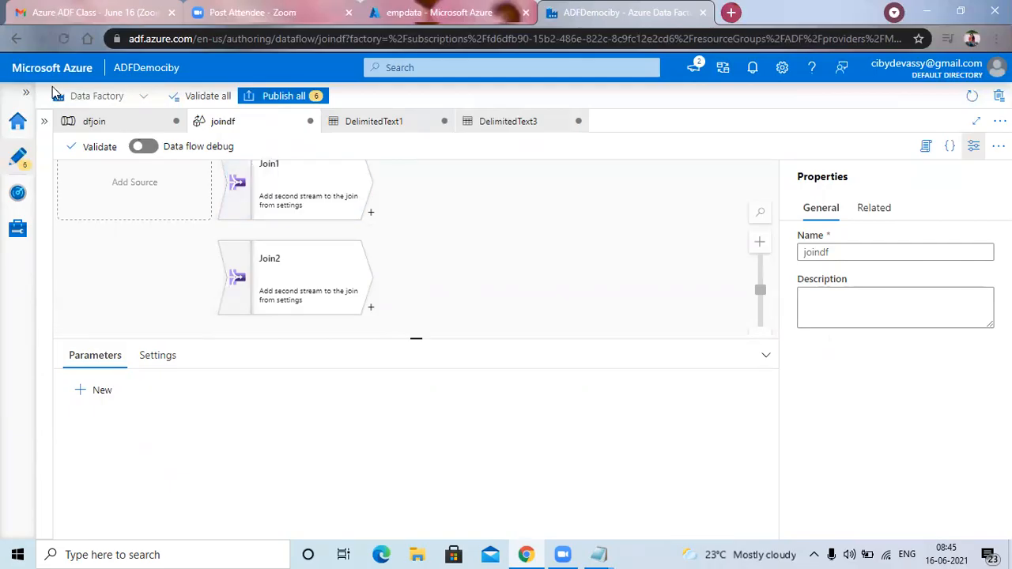
click(305, 194)
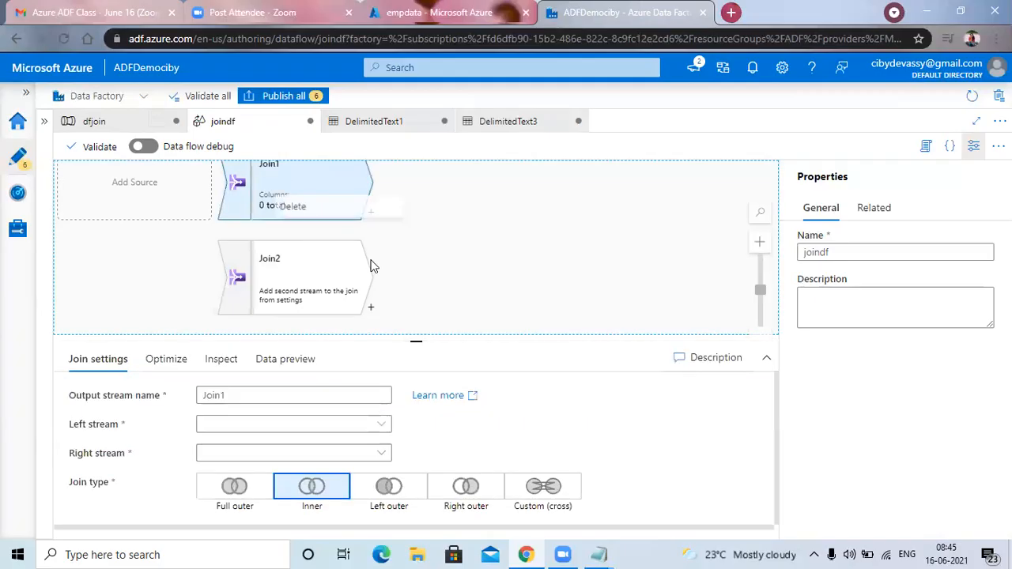
click(311, 124)
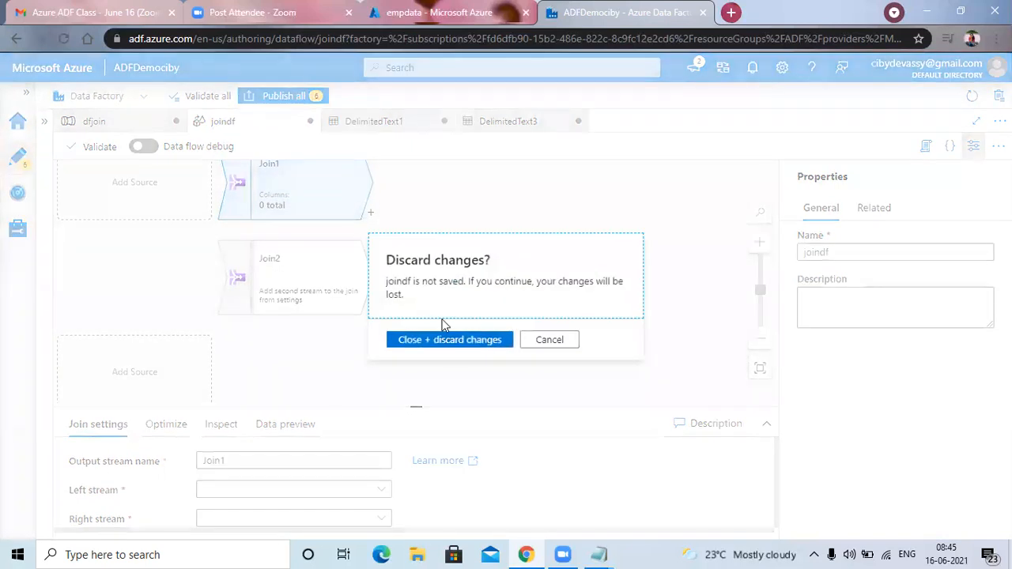
click(452, 343)
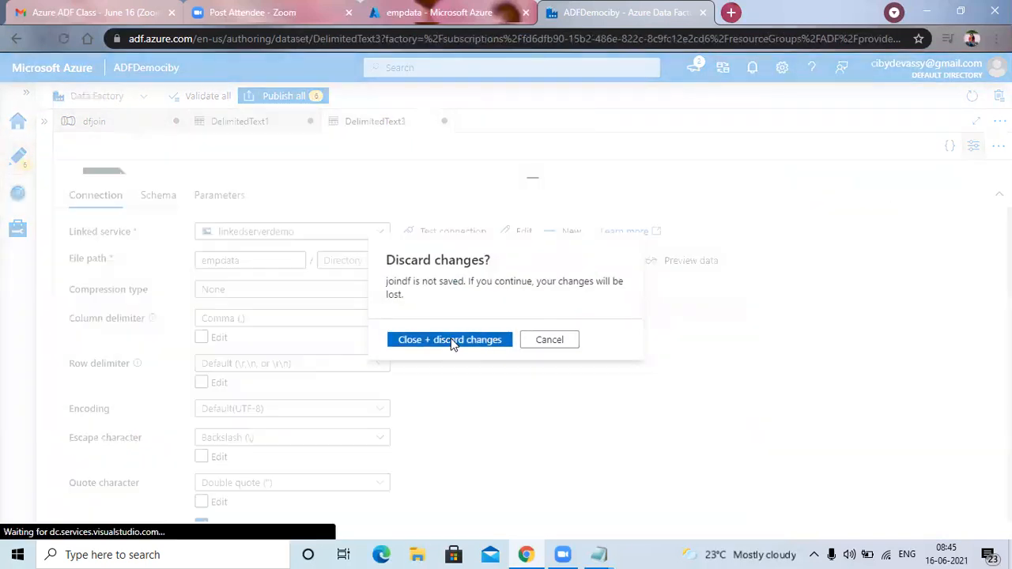
Close the DelimitedText1 and DelimitedText3 datasets and discard their unsaved changes.
click(250, 126)
click(310, 123)
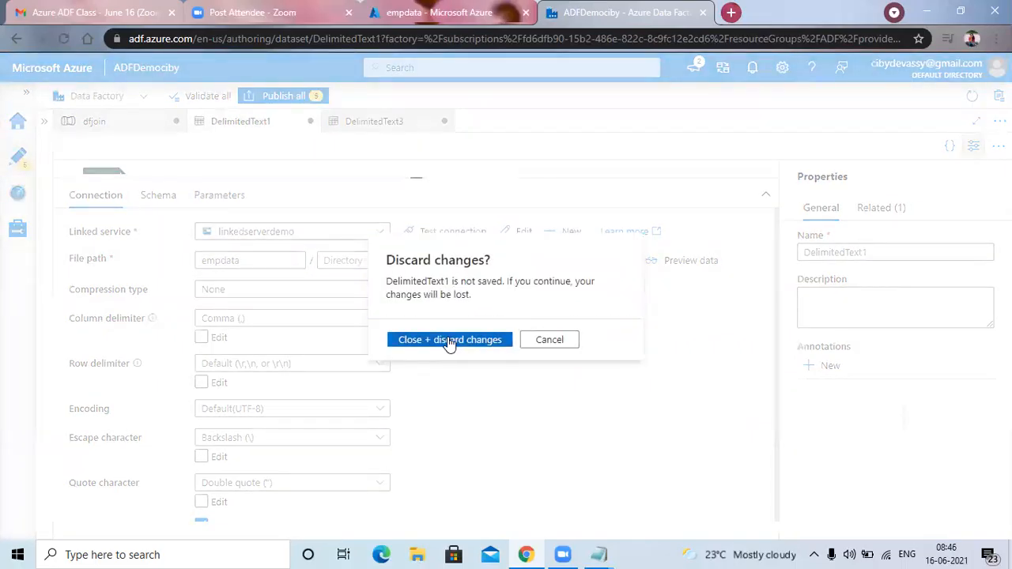
click(449, 342)
click(313, 124)
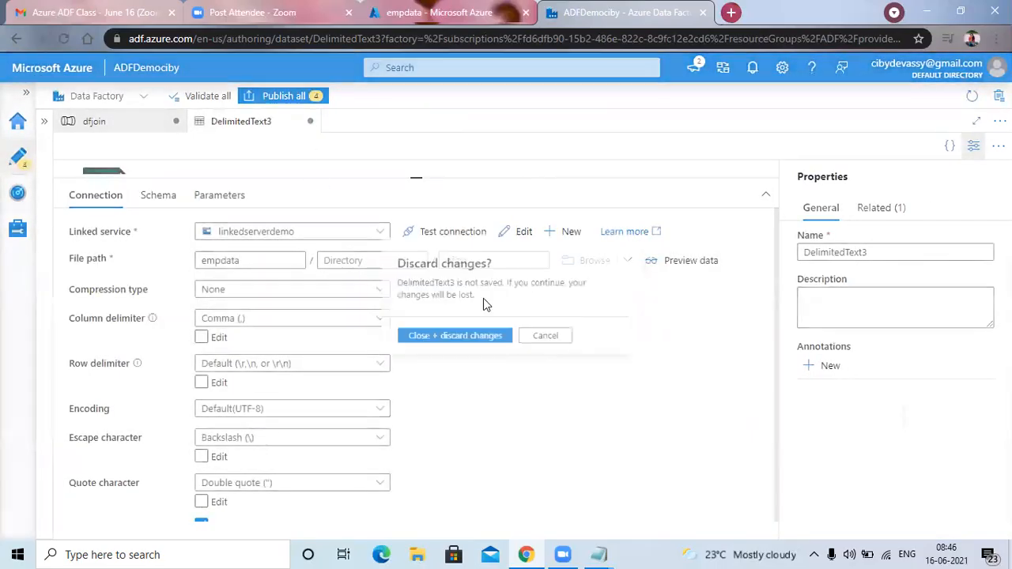
click(461, 342)
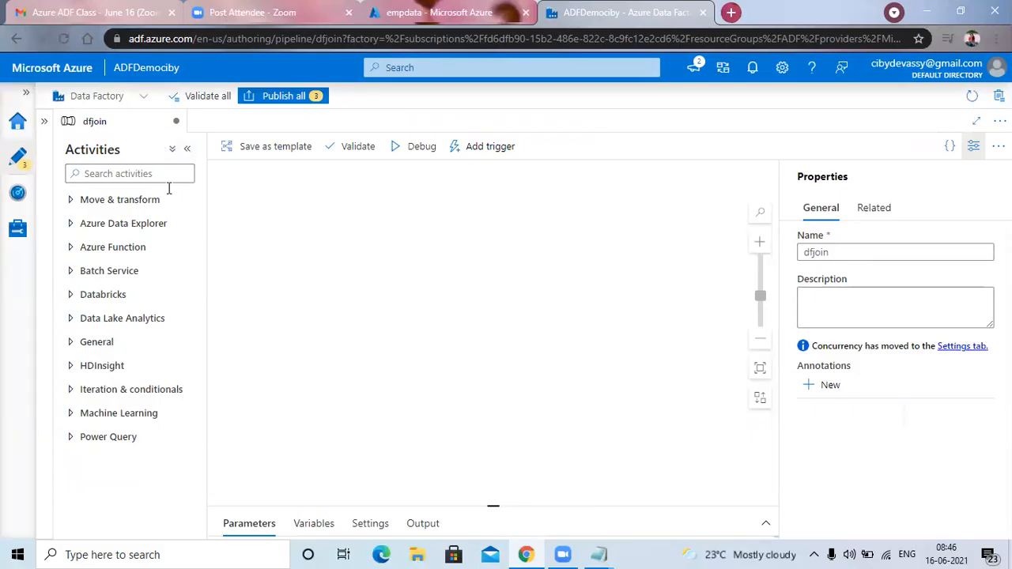
Create a new data flow in the factory resources and dismiss its introductory hint.
click(43, 125)
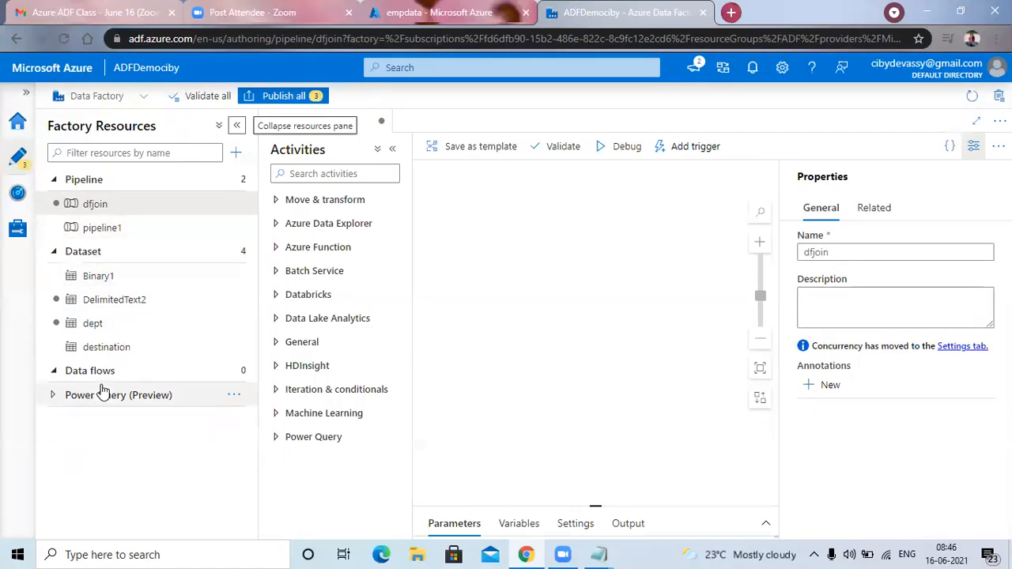
click(231, 371)
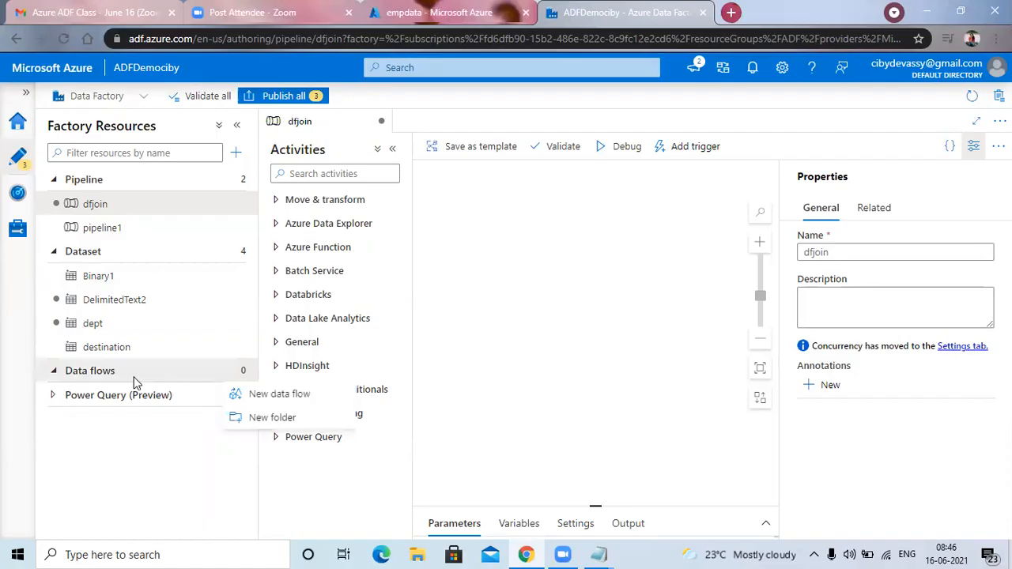
right_click(245, 371)
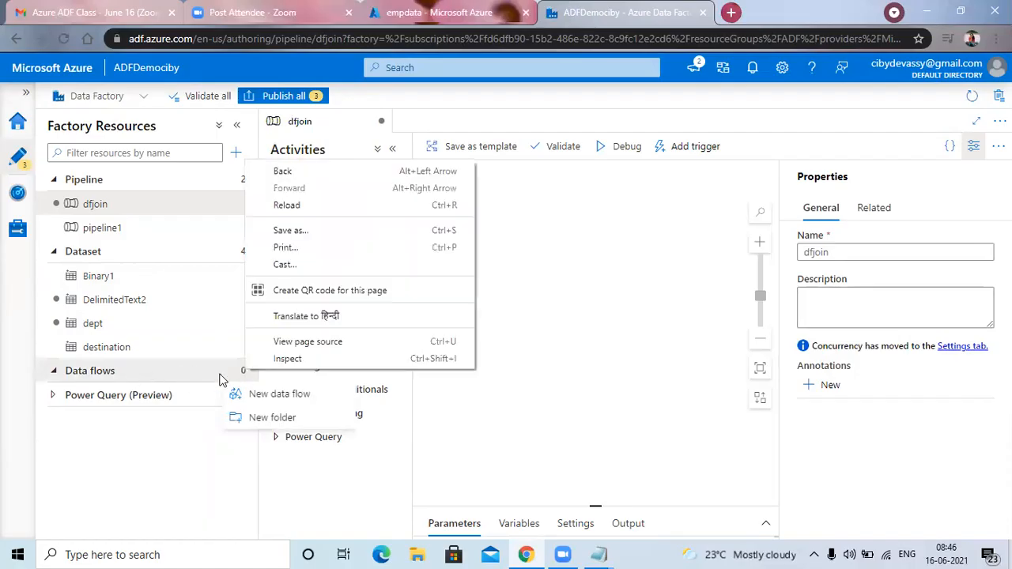
click(454, 411)
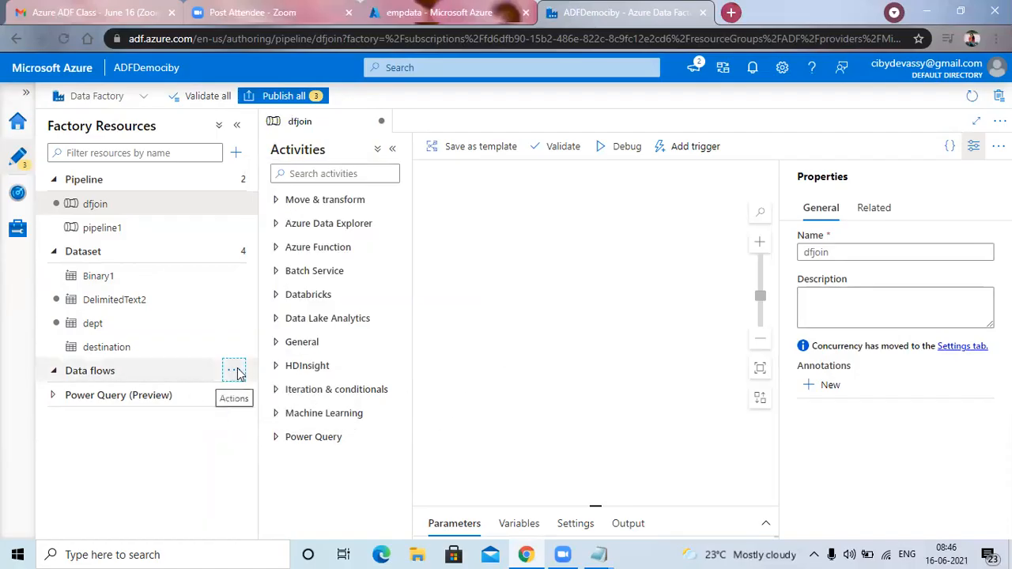
click(234, 371)
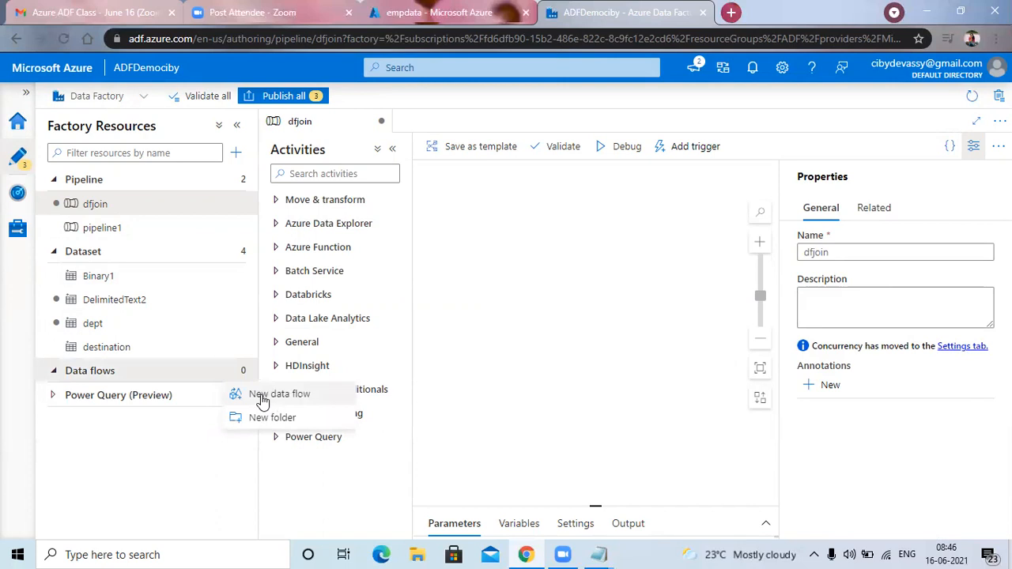
click(263, 400)
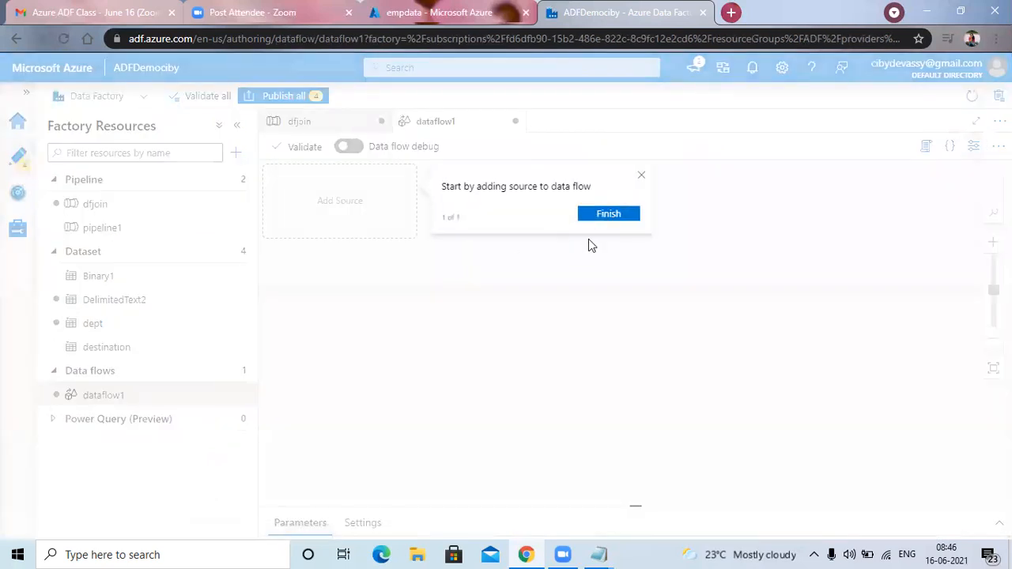
click(592, 215)
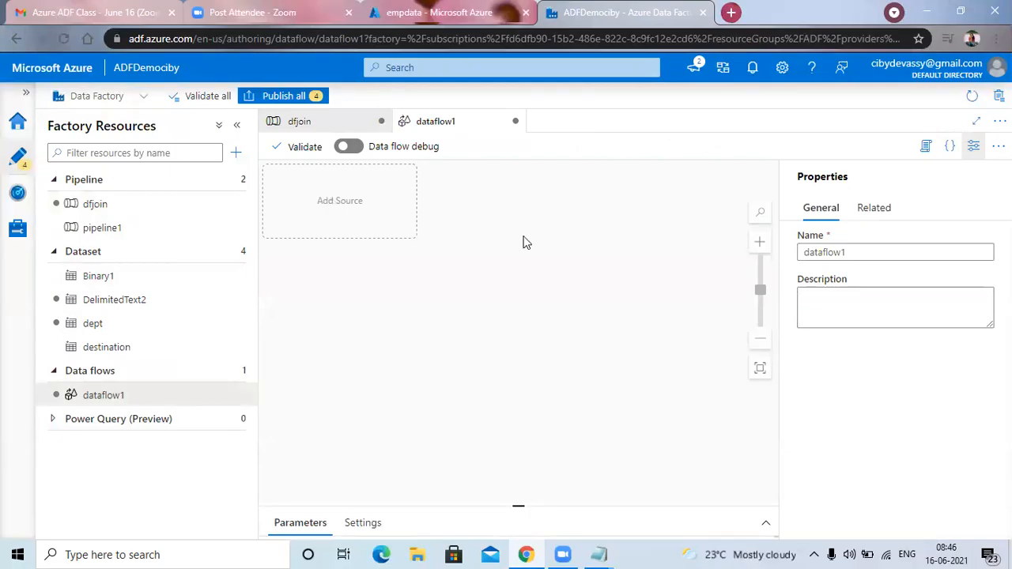
Rename the new data flow to emp and add a source to its canvas.
drag(855, 253, 801, 254)
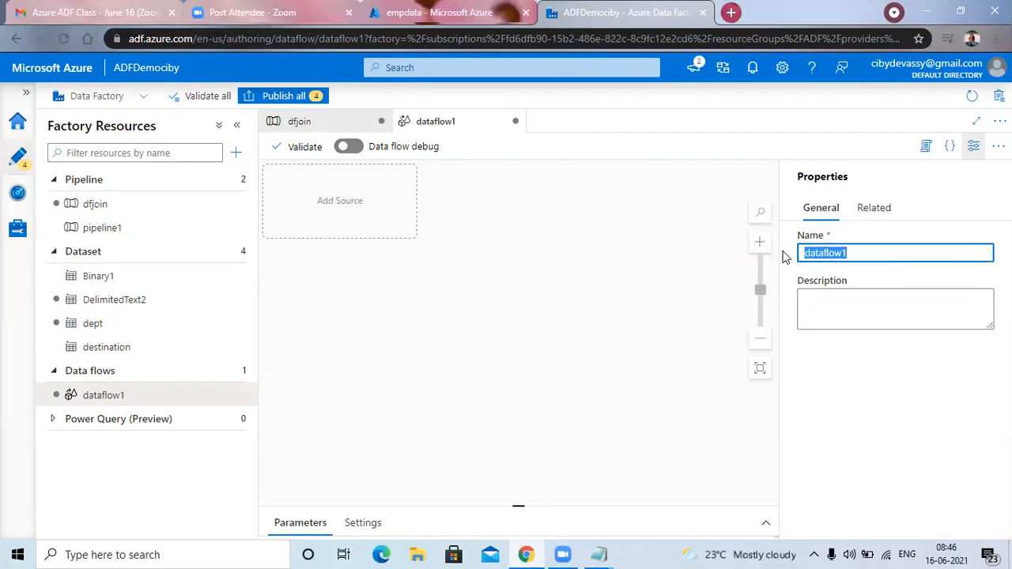
text(d)
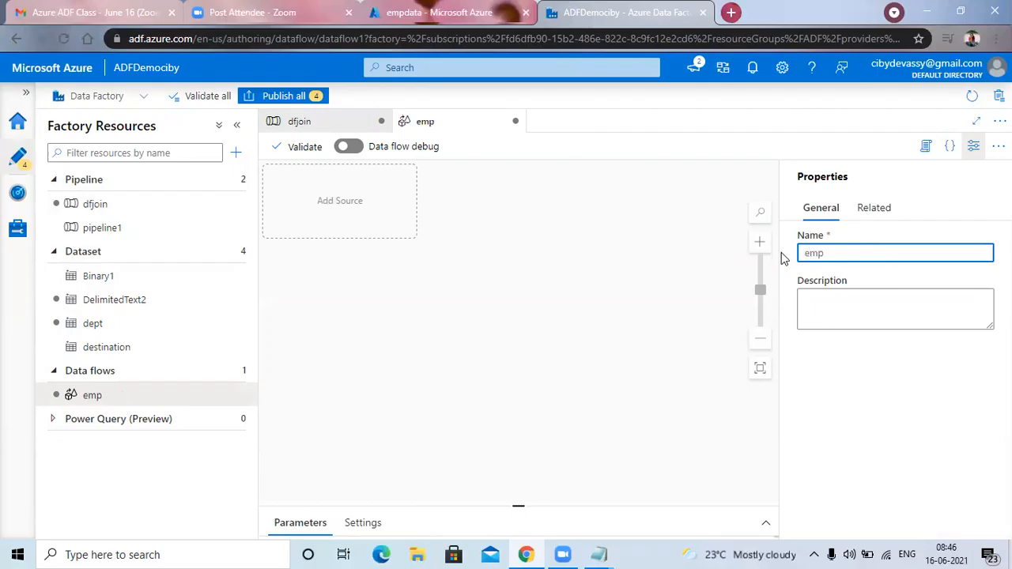
click(550, 254)
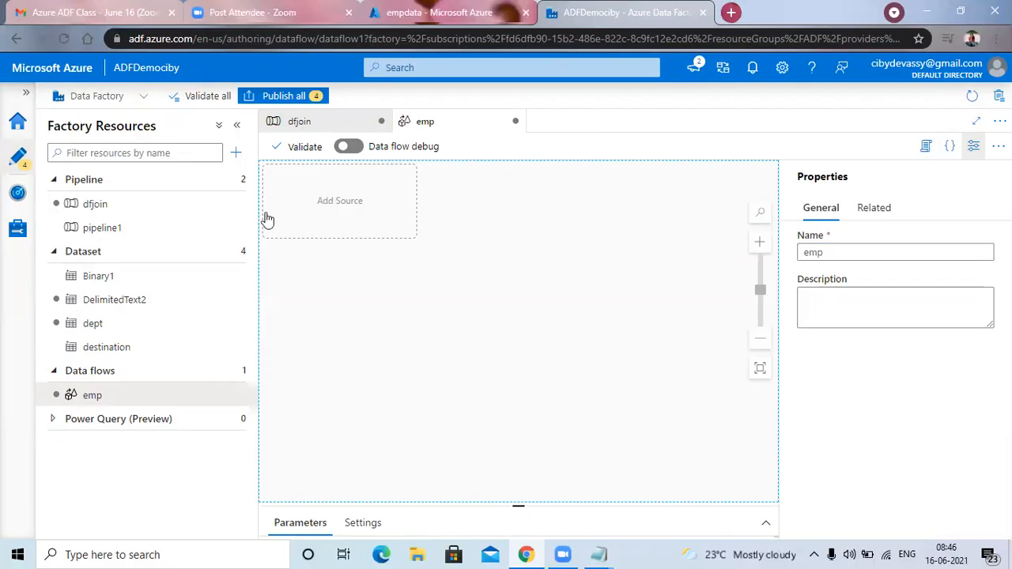
click(339, 207)
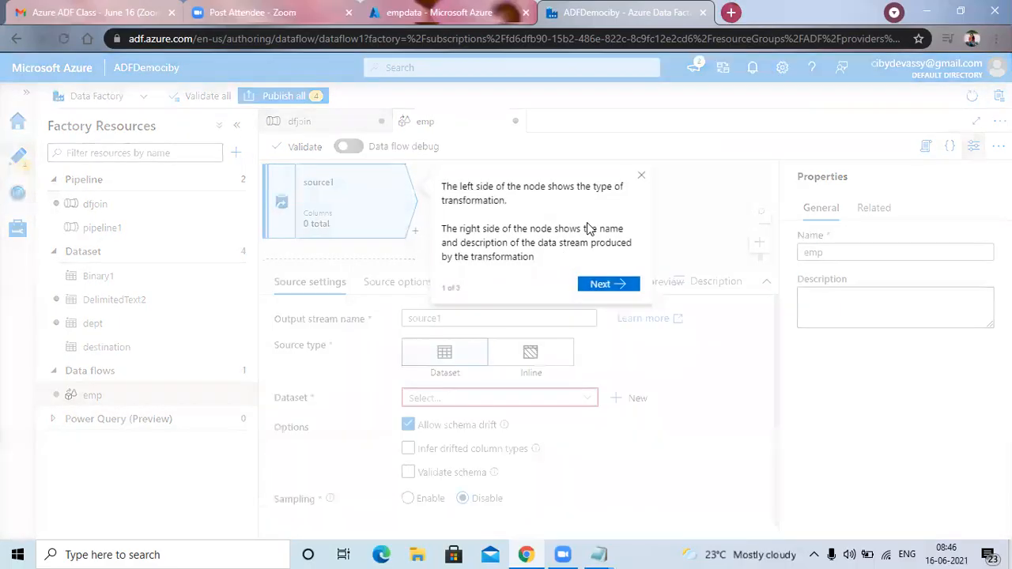
click(642, 181)
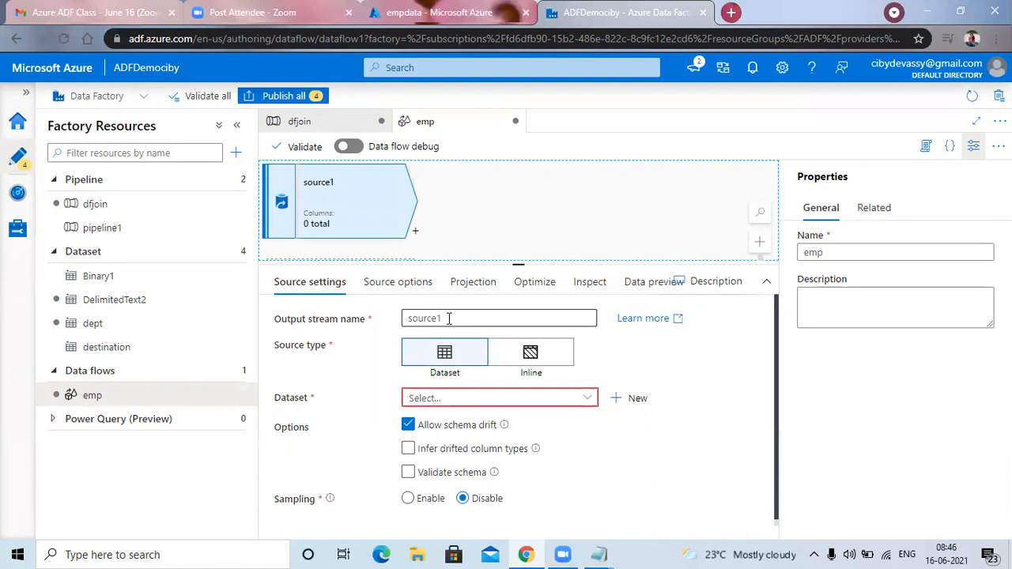
Start a new Azure Blob Storage dataset in DelimitedText format for source1.
click(632, 398)
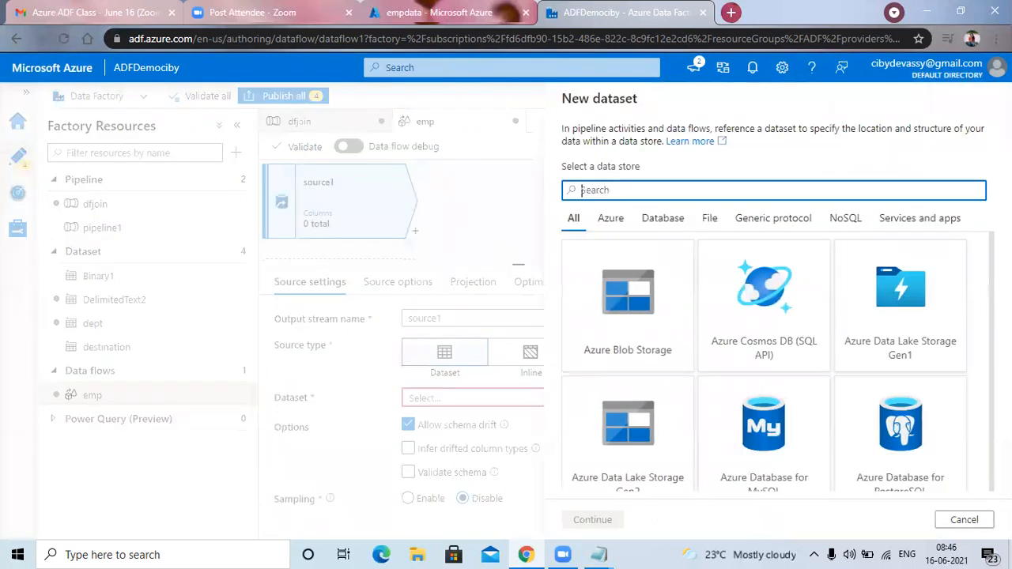
click(968, 520)
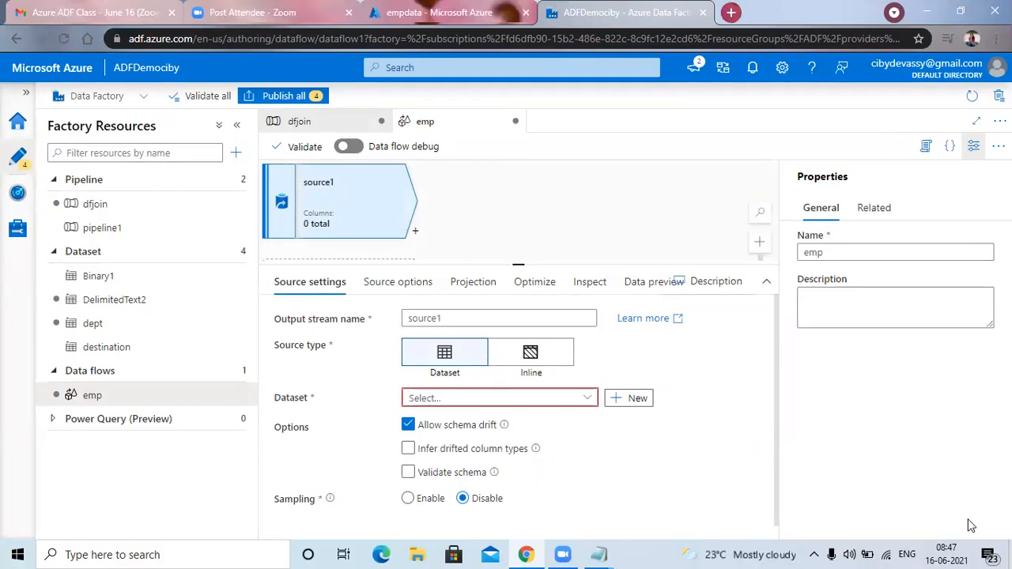
click(637, 399)
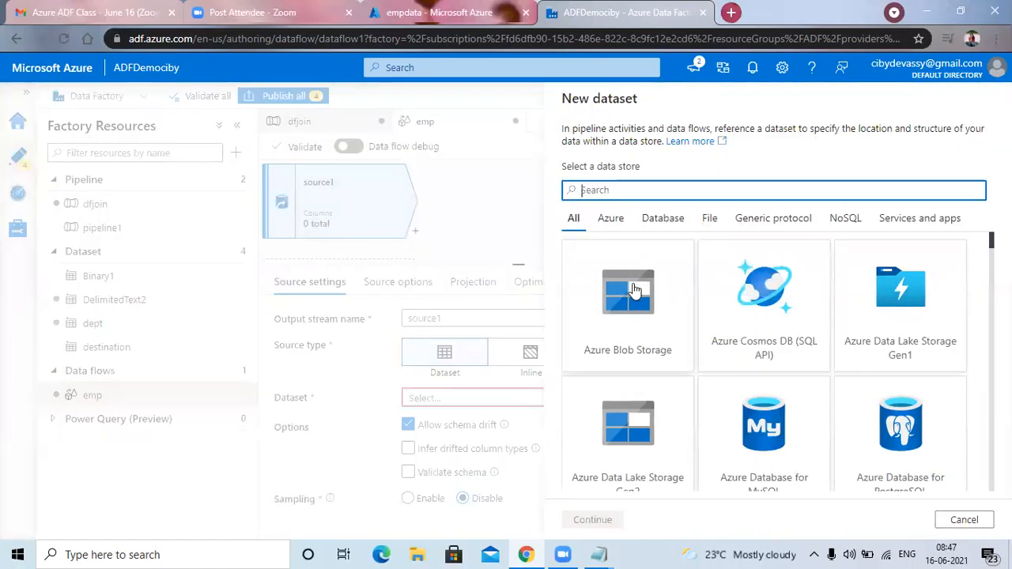
click(634, 290)
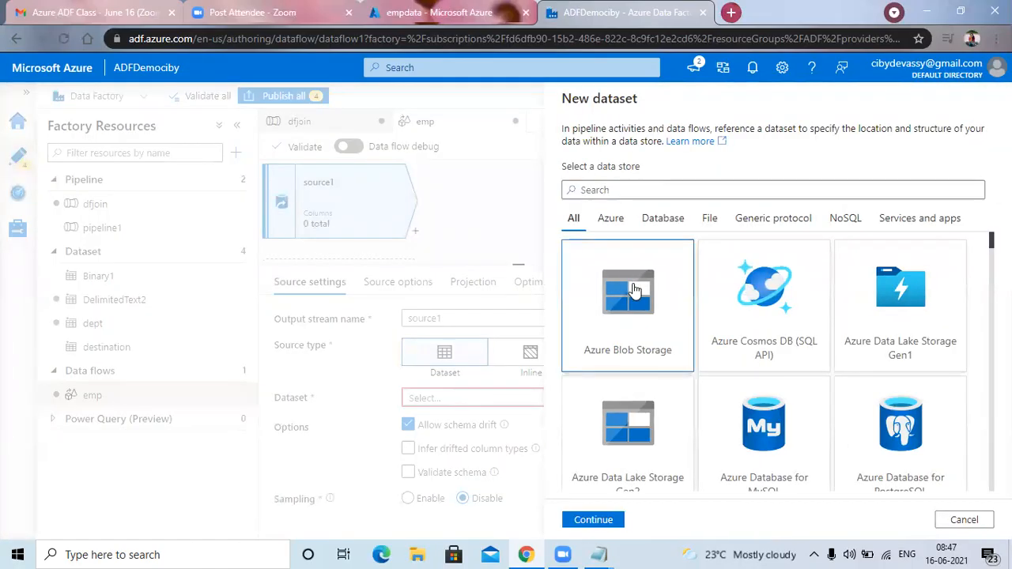
click(594, 521)
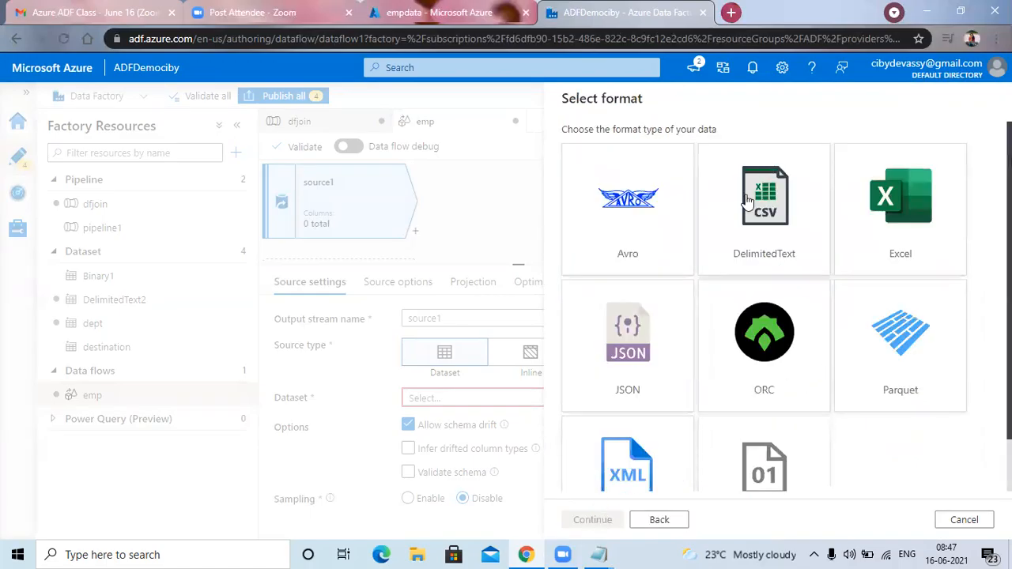
click(758, 242)
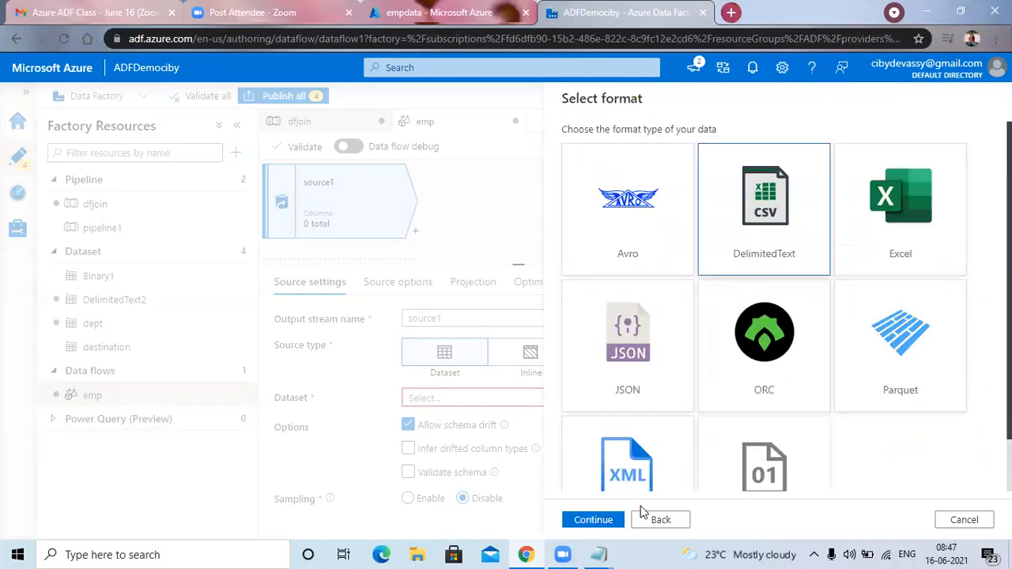
click(594, 521)
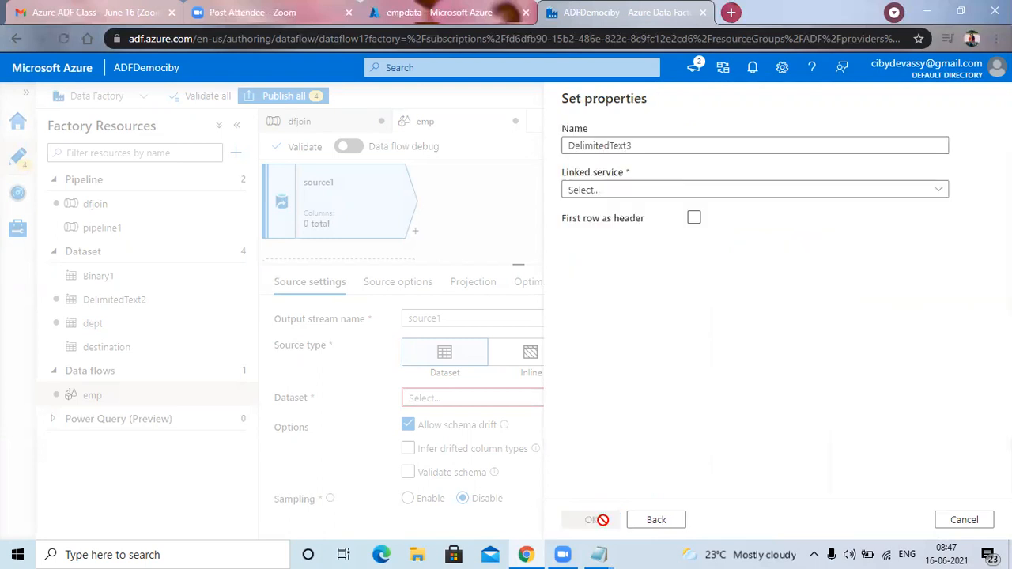
Name the new dataset emp and link it to the linkedserverdemo service.
double_click(609, 147)
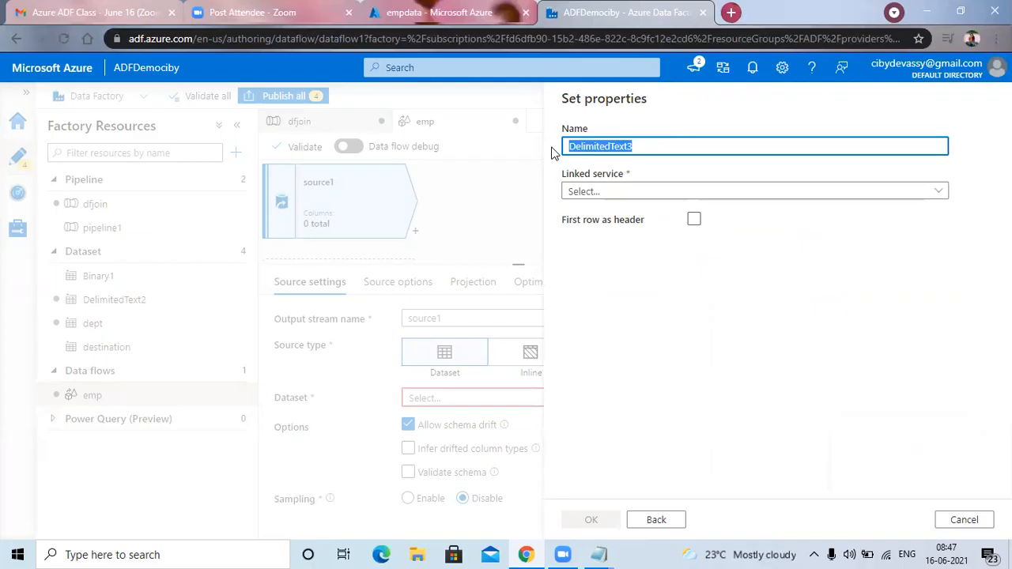
text(emp)
click(902, 195)
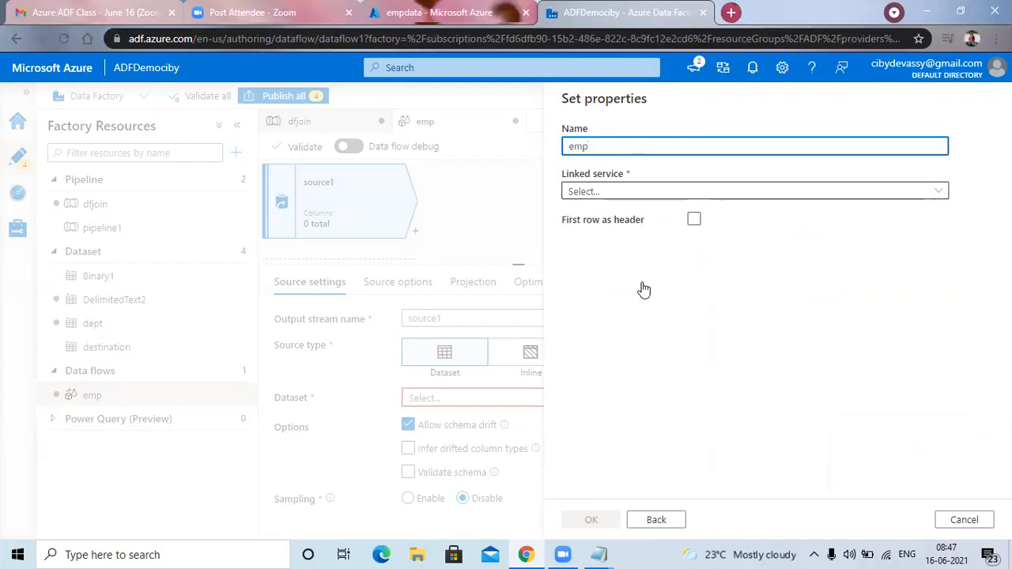
click(639, 288)
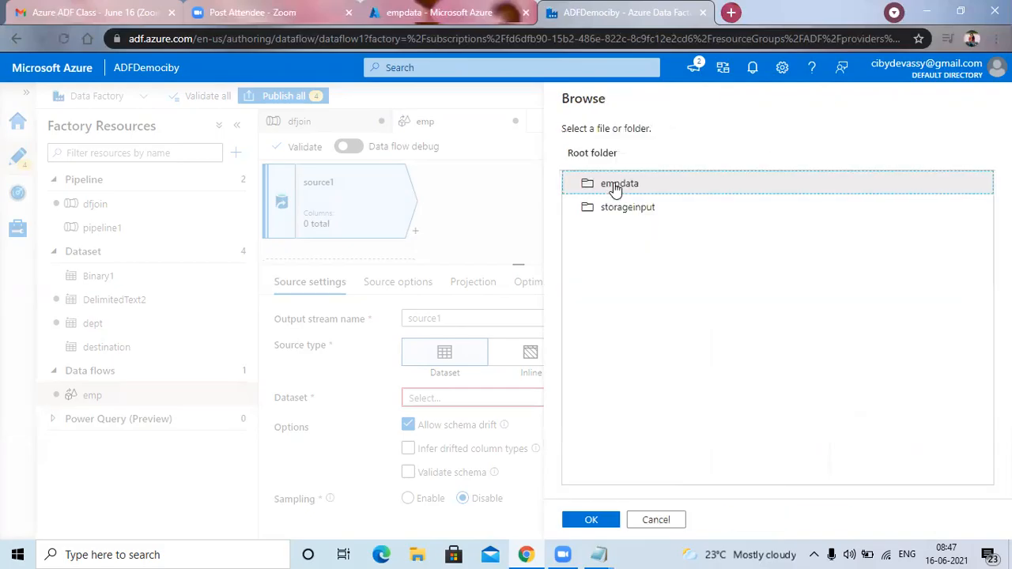
Point the emp dataset to empdpt.txt in the empdata folder, treat the first row as header, and create it.
double_click(614, 183)
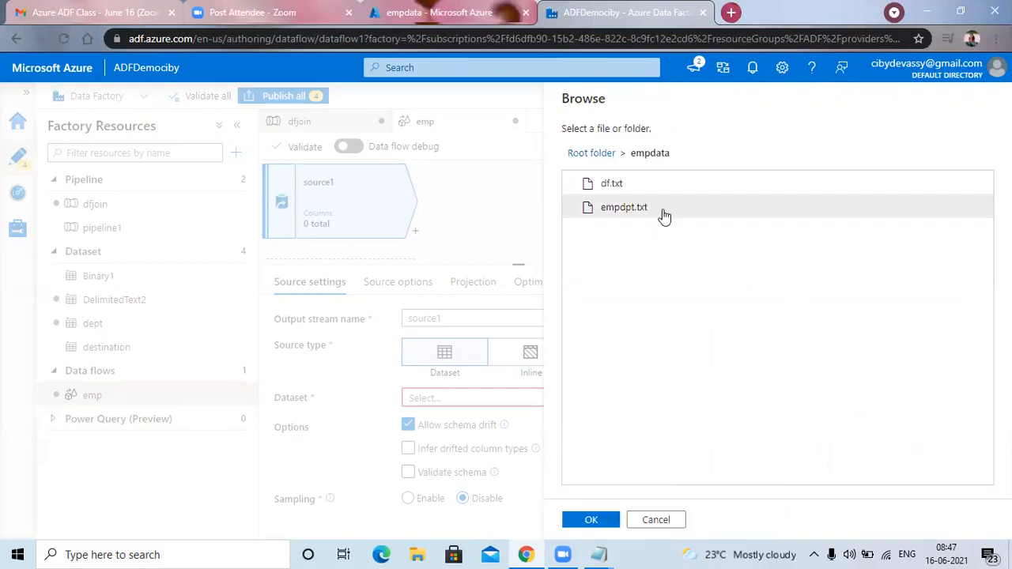
click(631, 214)
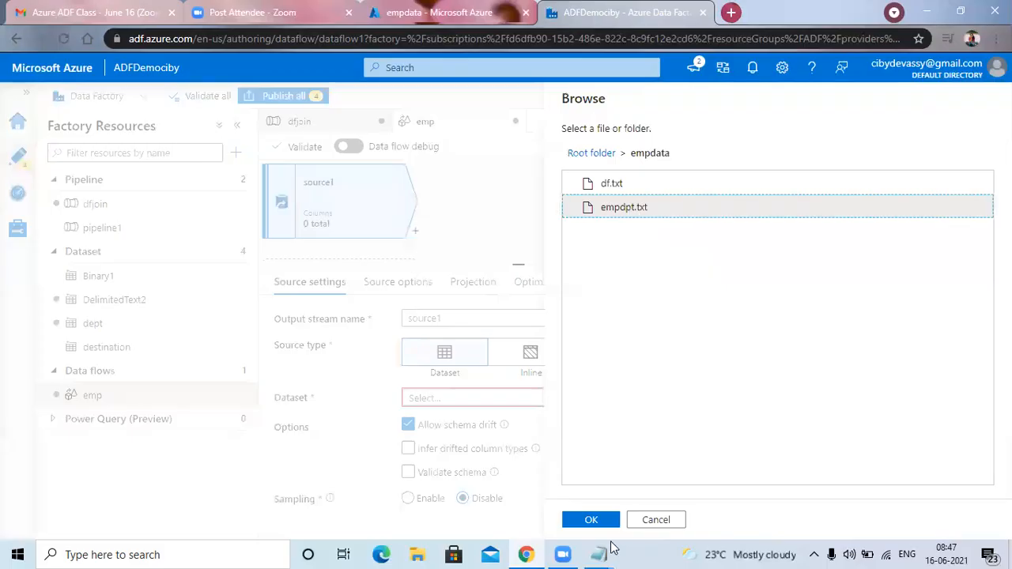
click(599, 522)
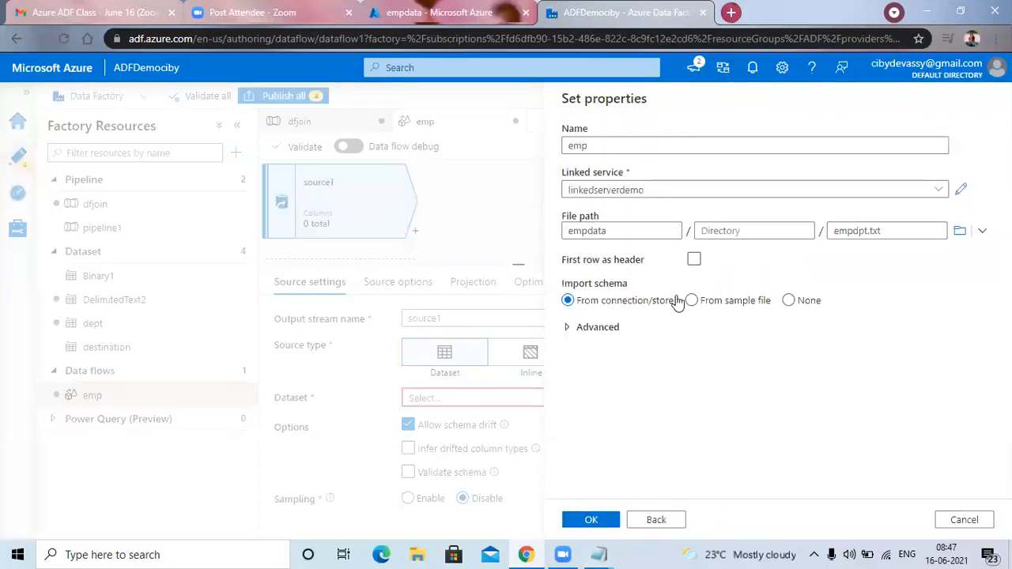
click(694, 261)
click(599, 523)
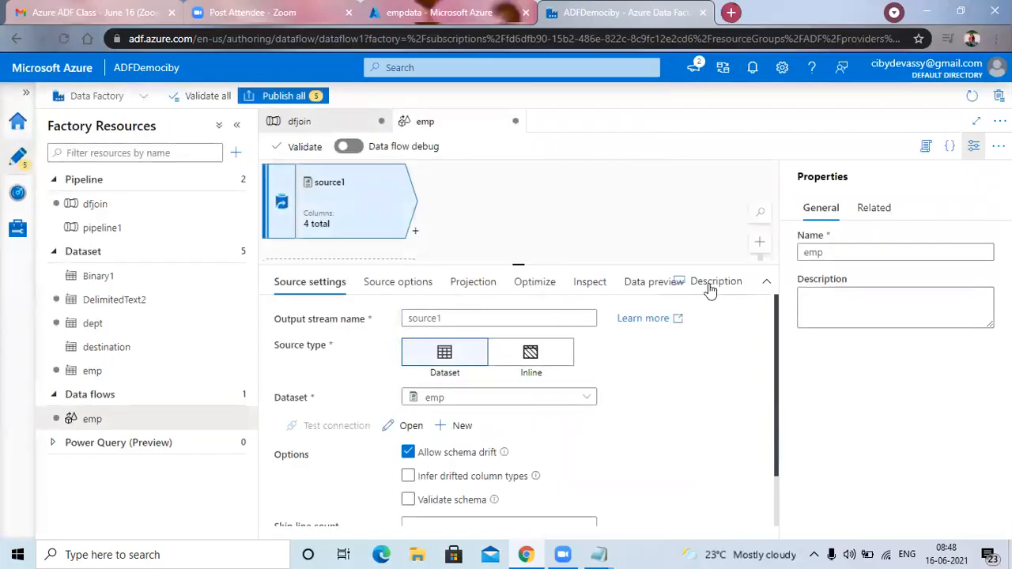
Add a second source to the data flow and start a new Azure Blob Storage DelimitedText dataset for it.
scroll(331, 225, down, 1)
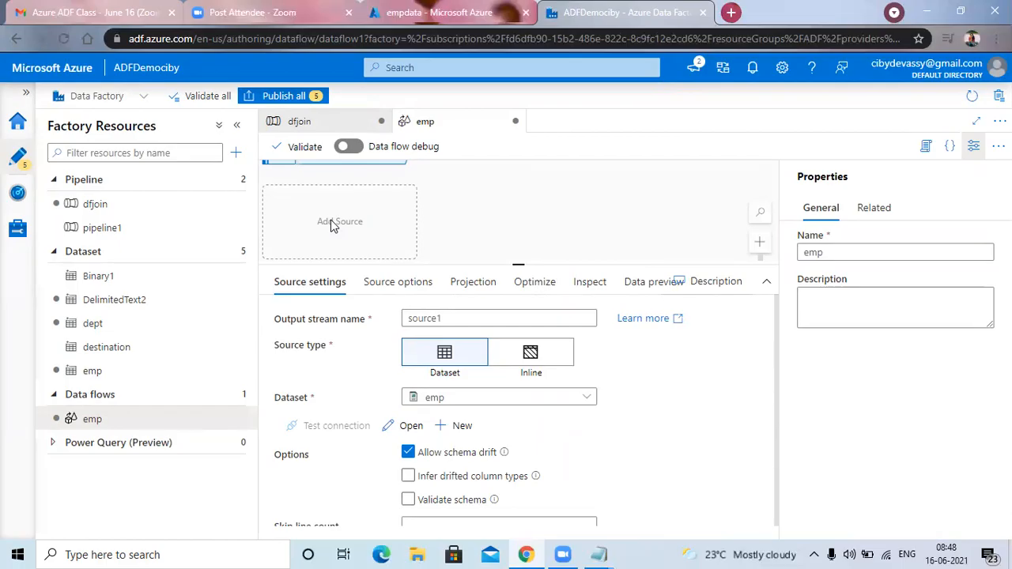
click(332, 224)
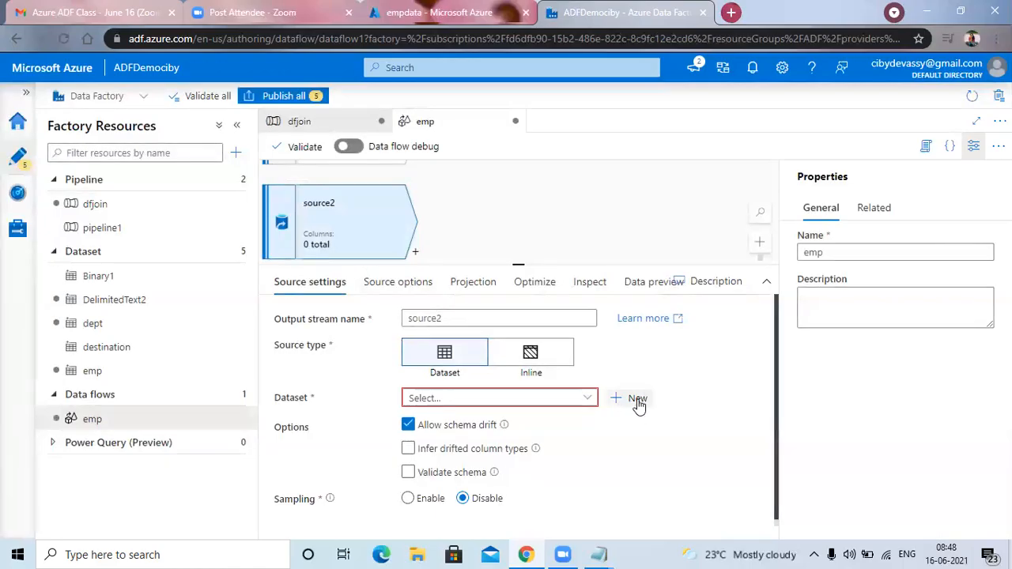
click(638, 399)
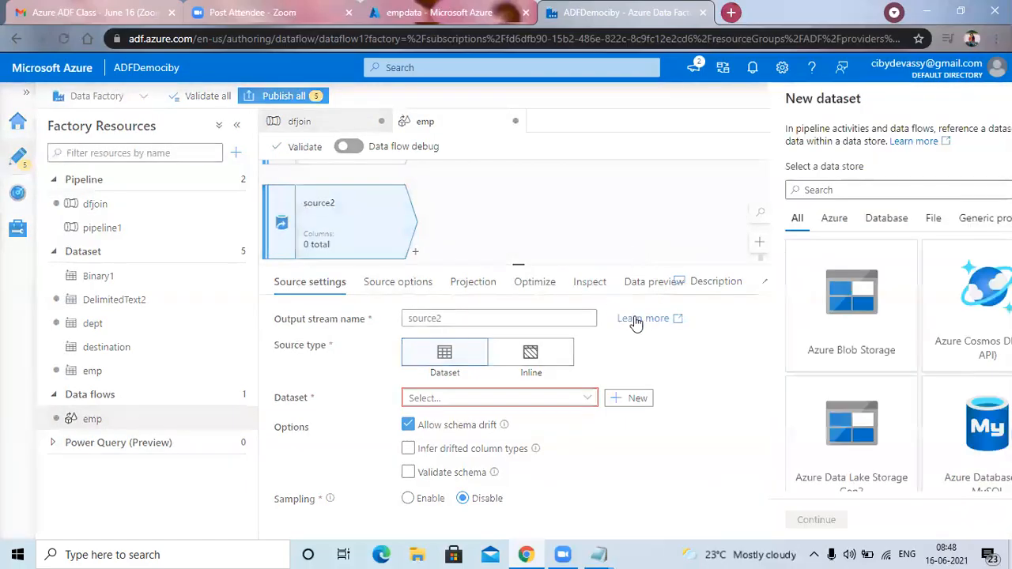
click(631, 343)
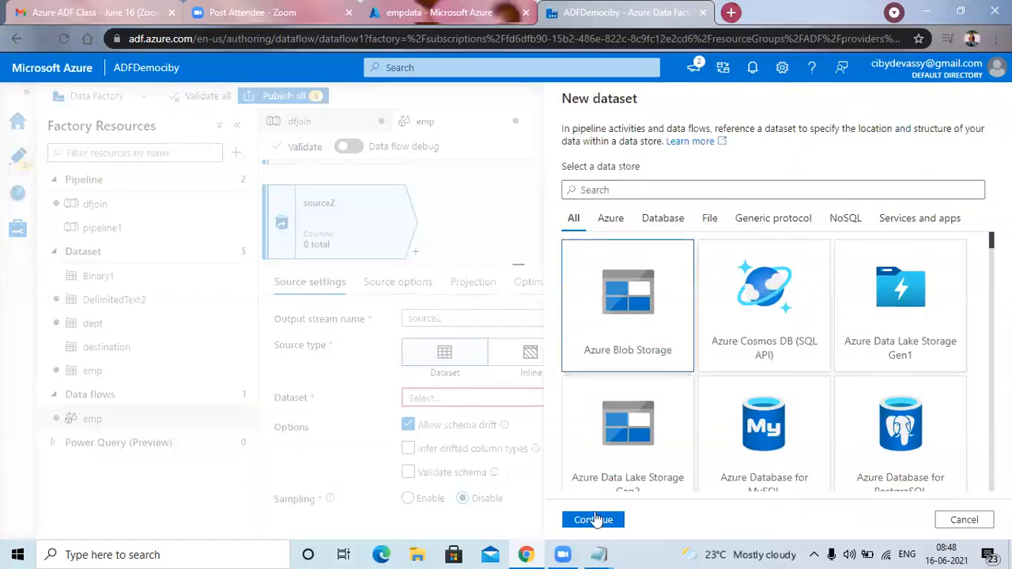
click(601, 518)
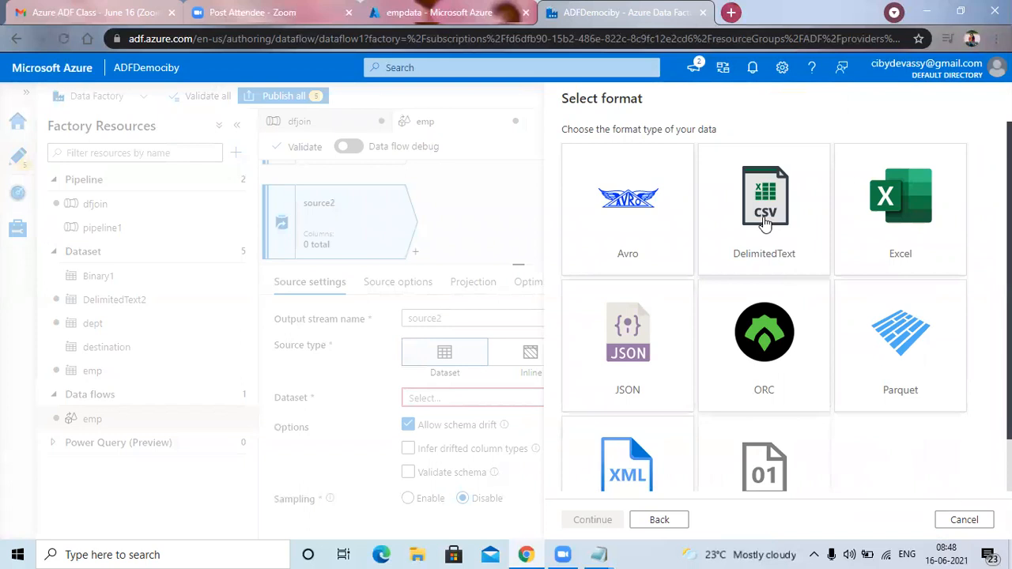
click(745, 242)
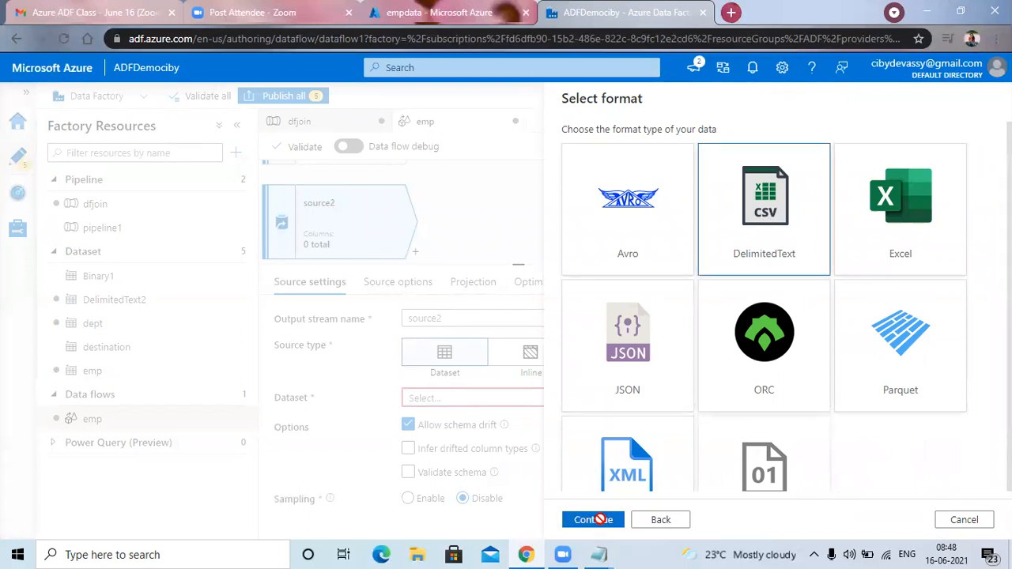
click(599, 520)
Name the second source's dataset dep and link it to the linkedserverdemo service.
click(641, 146)
double_click(590, 145)
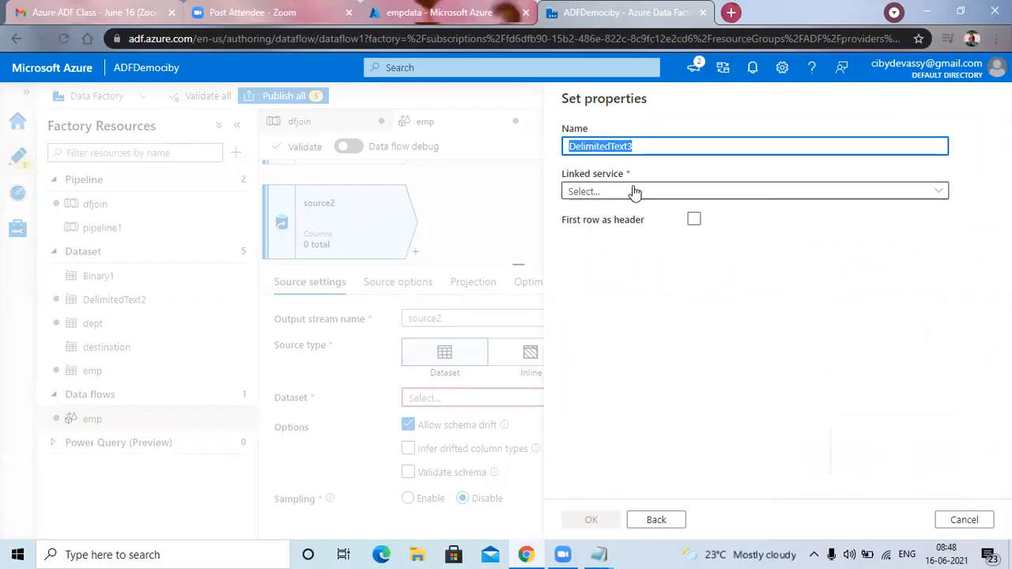
text(df)
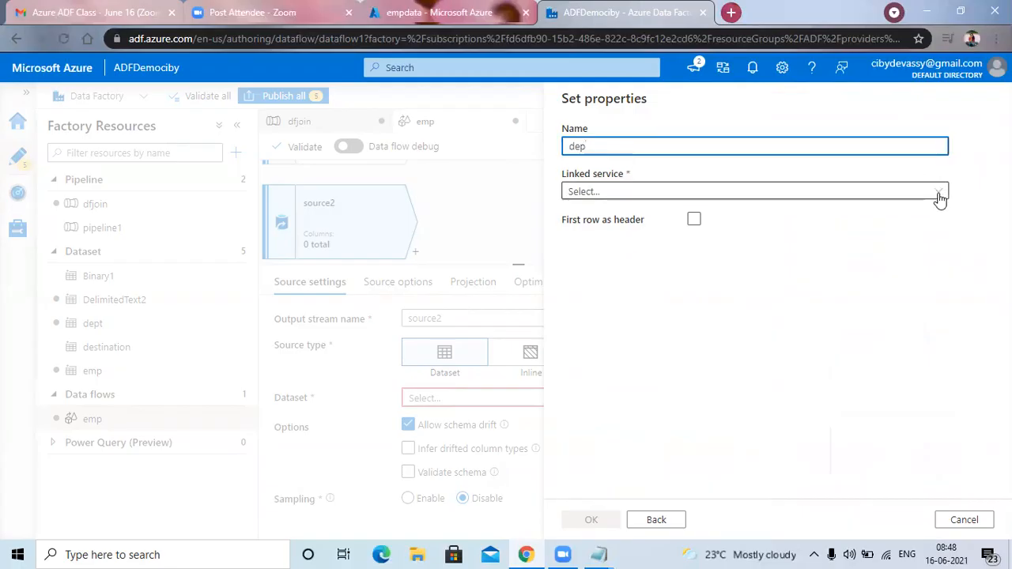
click(938, 194)
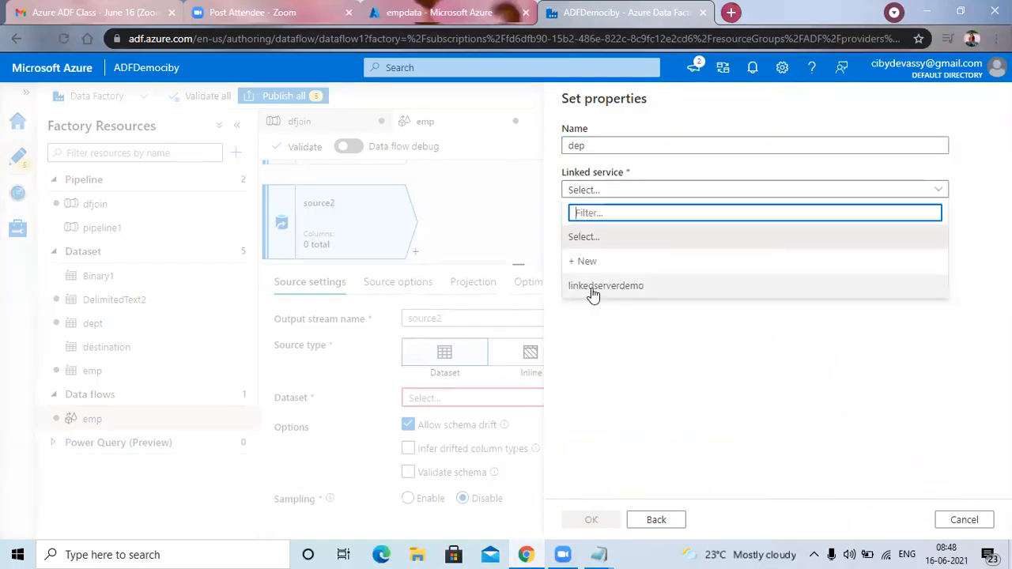
click(593, 288)
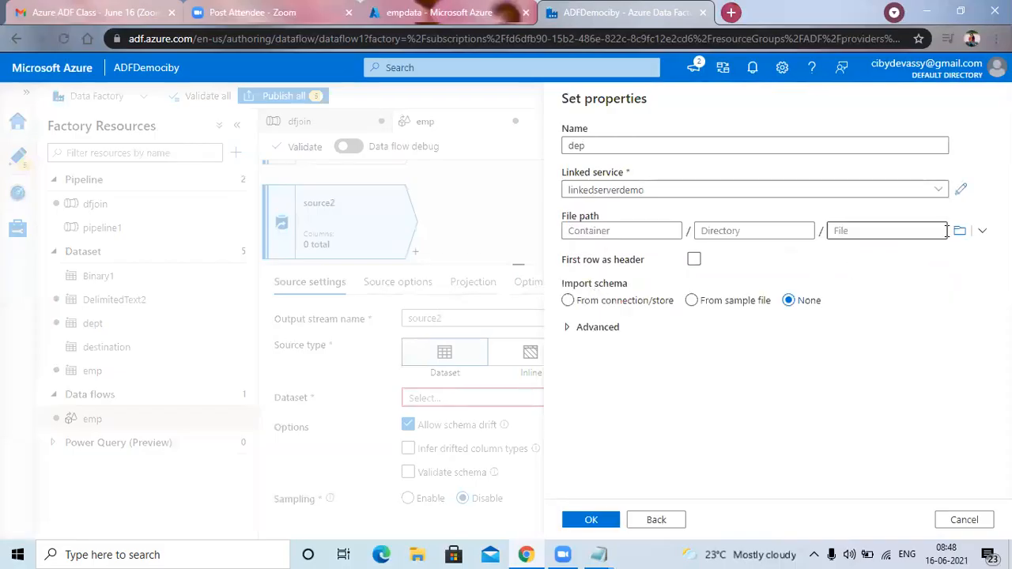
Point the dep dataset to df.txt in the empdata folder, treat the first row as header, and create it.
click(960, 231)
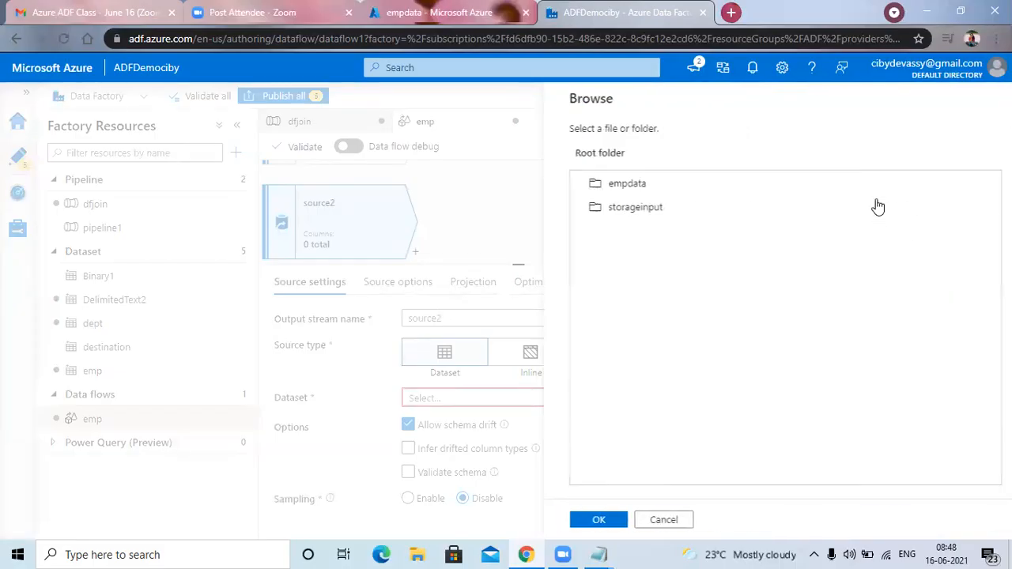
double_click(615, 183)
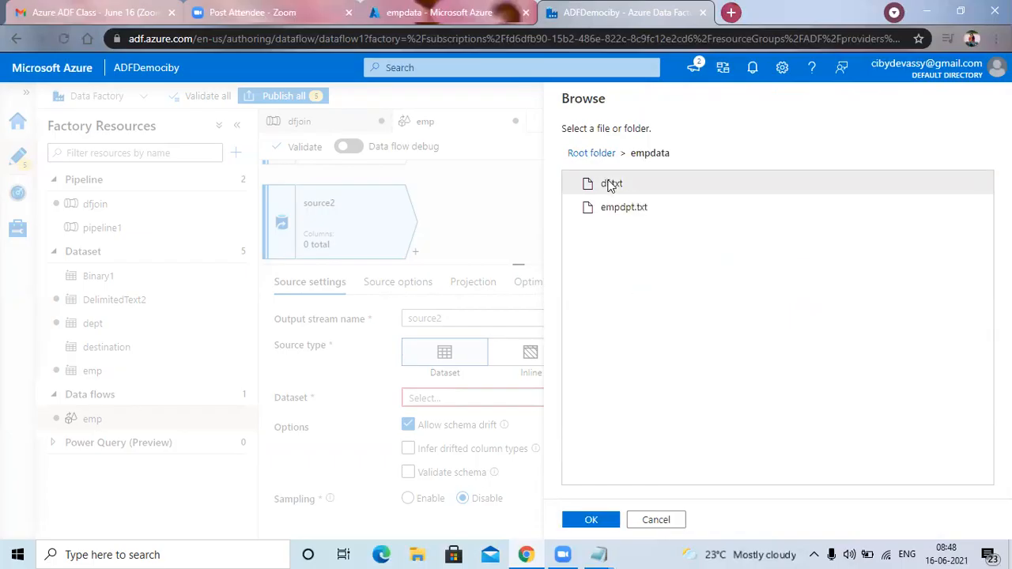
click(611, 184)
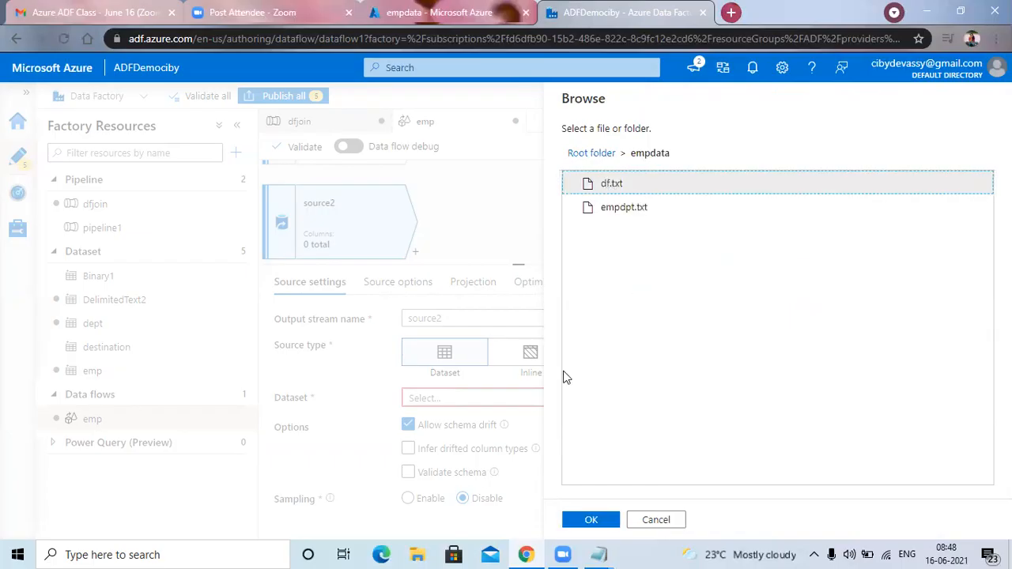
click(593, 520)
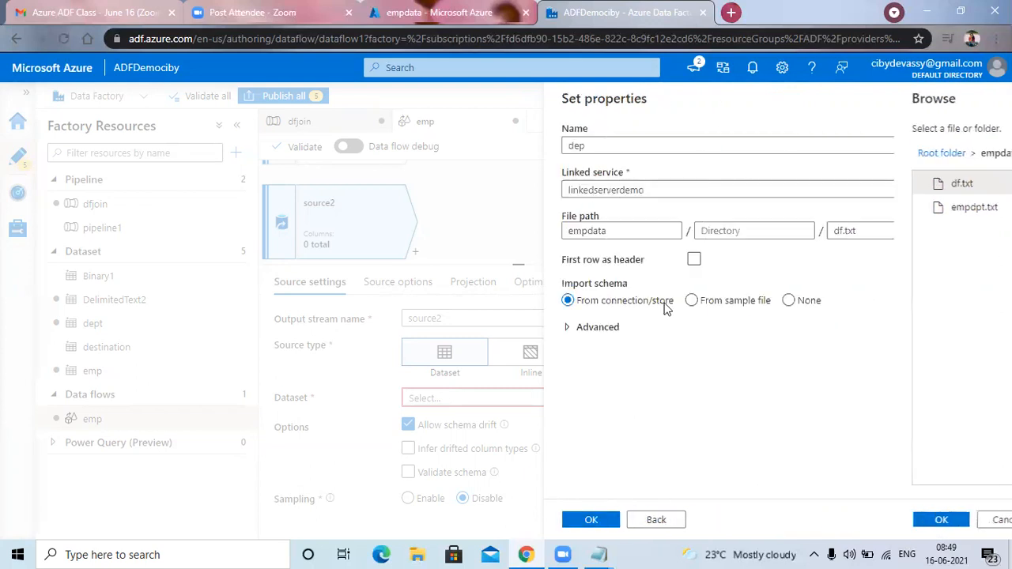
click(694, 260)
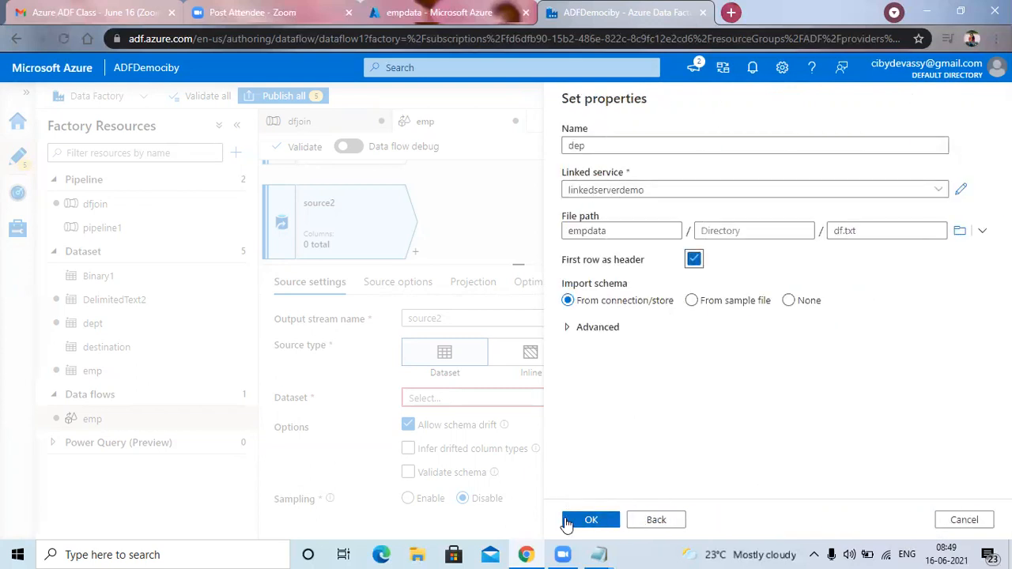
click(588, 522)
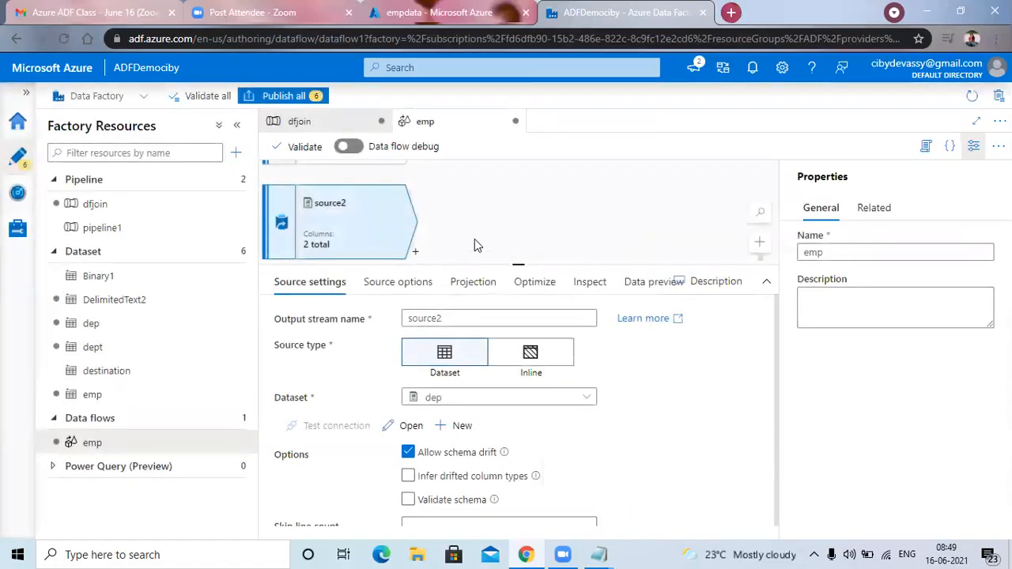
Add a Join transformation after source1 and set source2 as its right stream.
scroll(475, 242, up, 2)
click(416, 233)
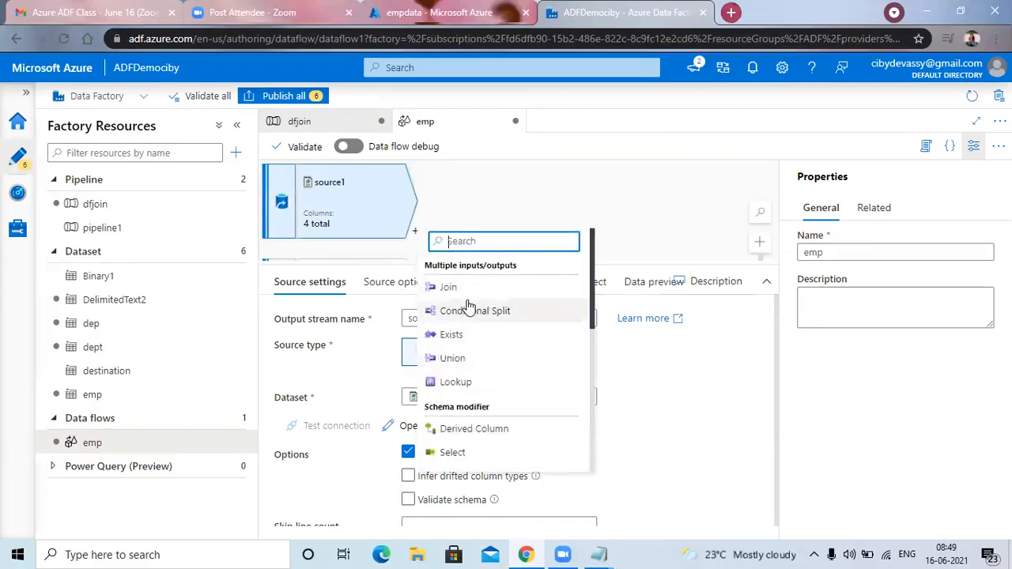
click(455, 290)
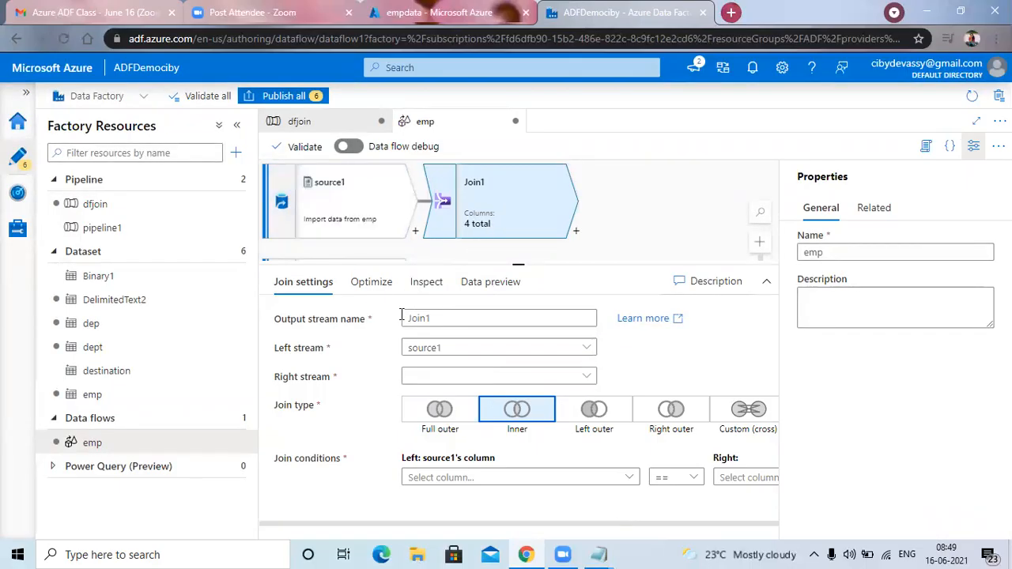
click(586, 376)
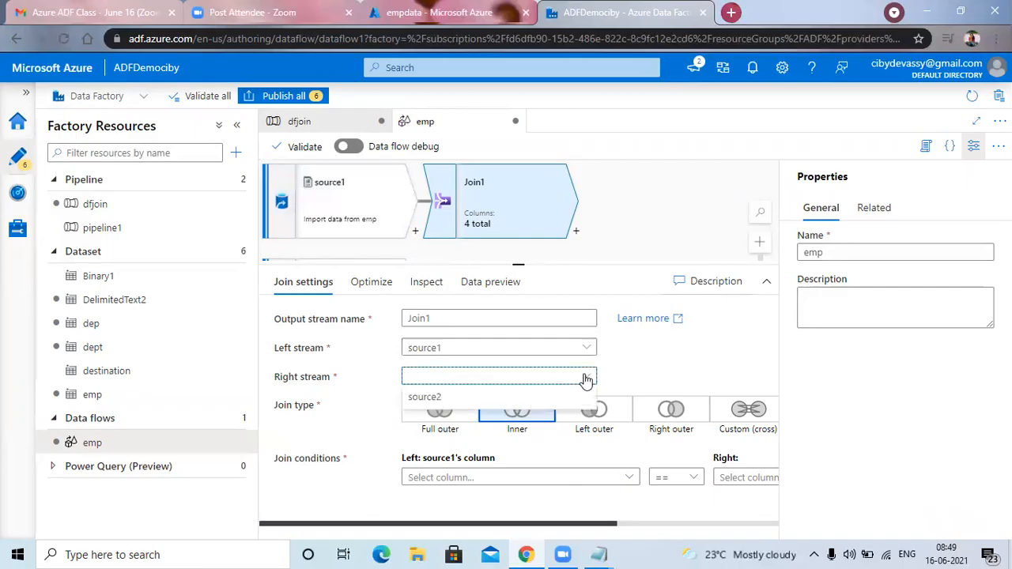
click(439, 397)
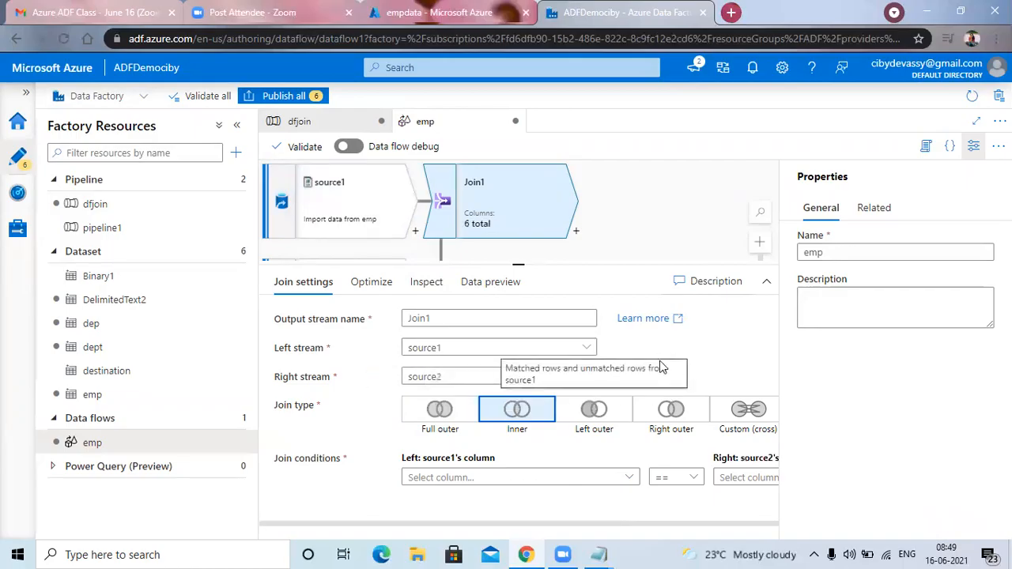
Set Join1's condition to source1's dname equal to source2's dname, keeping the inner join type.
click(630, 480)
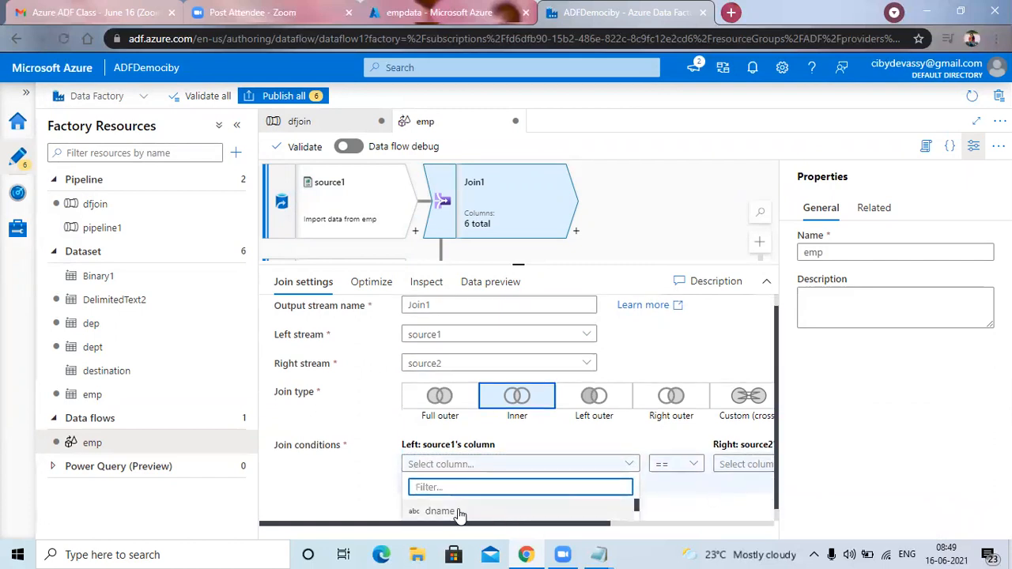
click(527, 510)
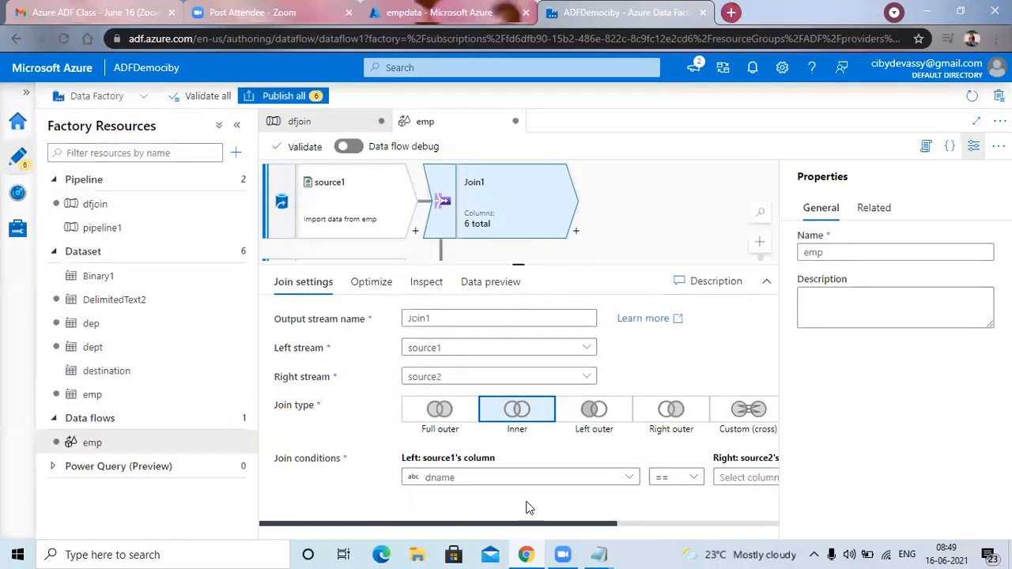
click(748, 480)
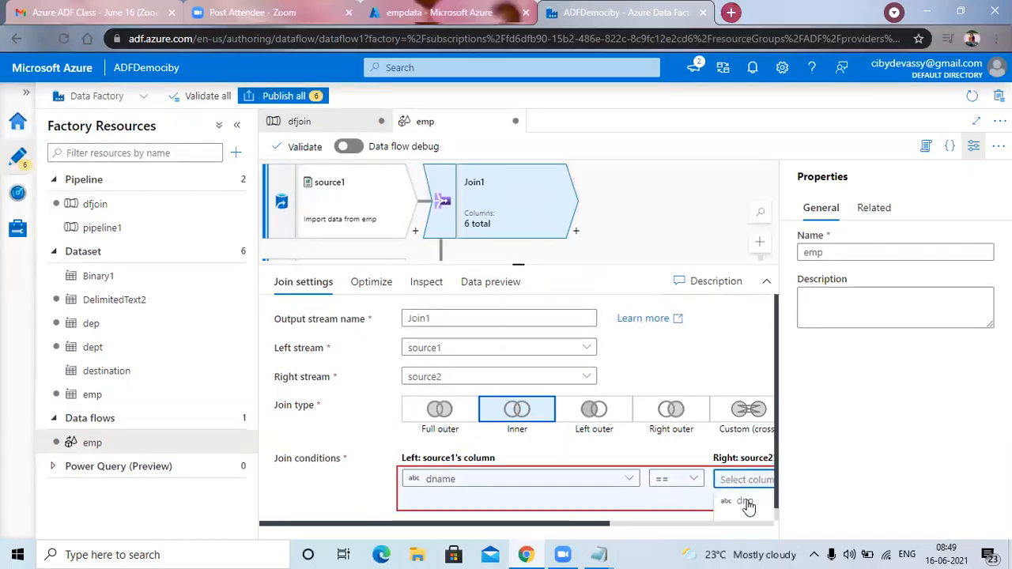
click(746, 503)
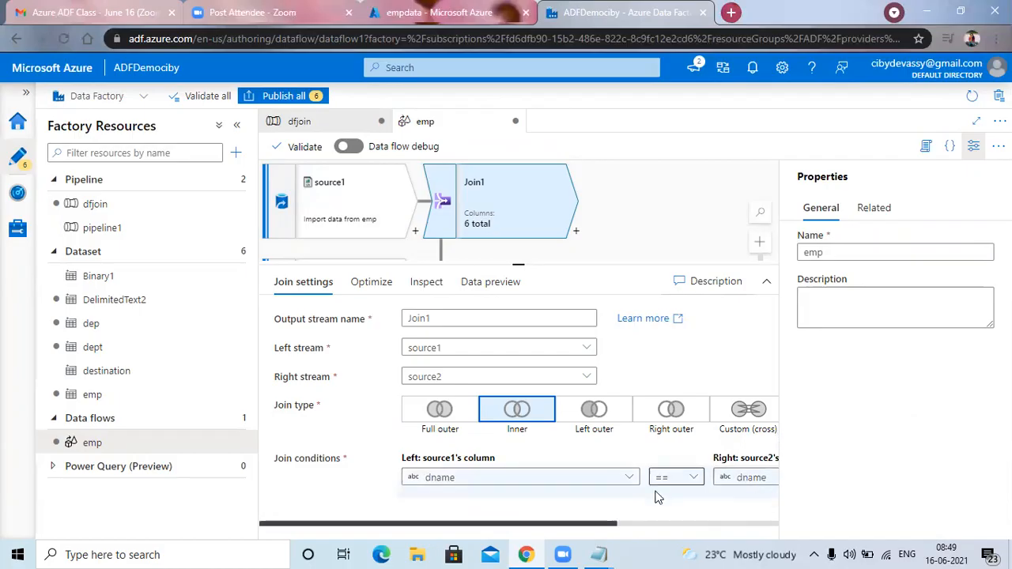
drag(603, 524, 610, 529)
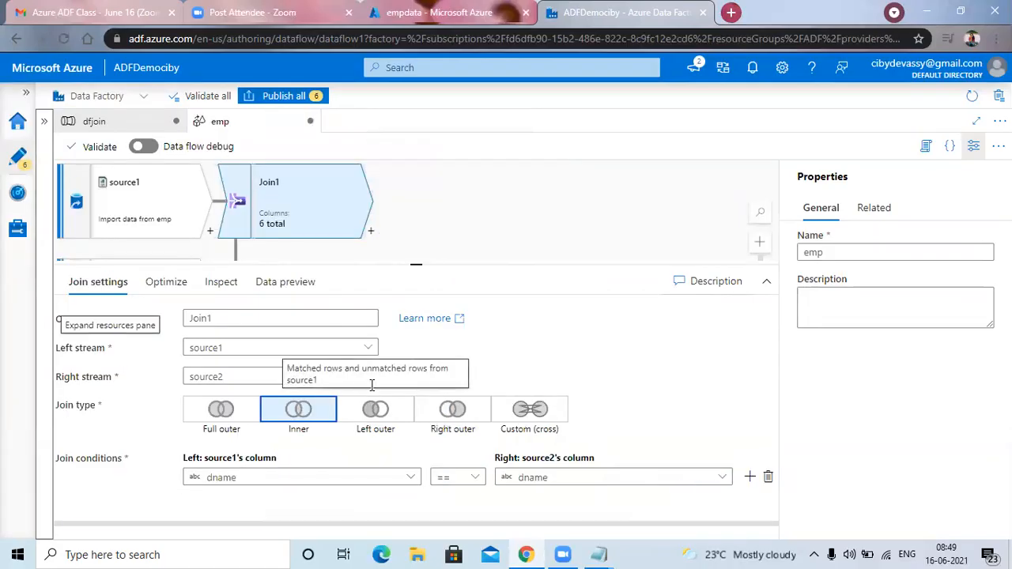
Add a Sink destination after the Join1 transformation.
click(372, 235)
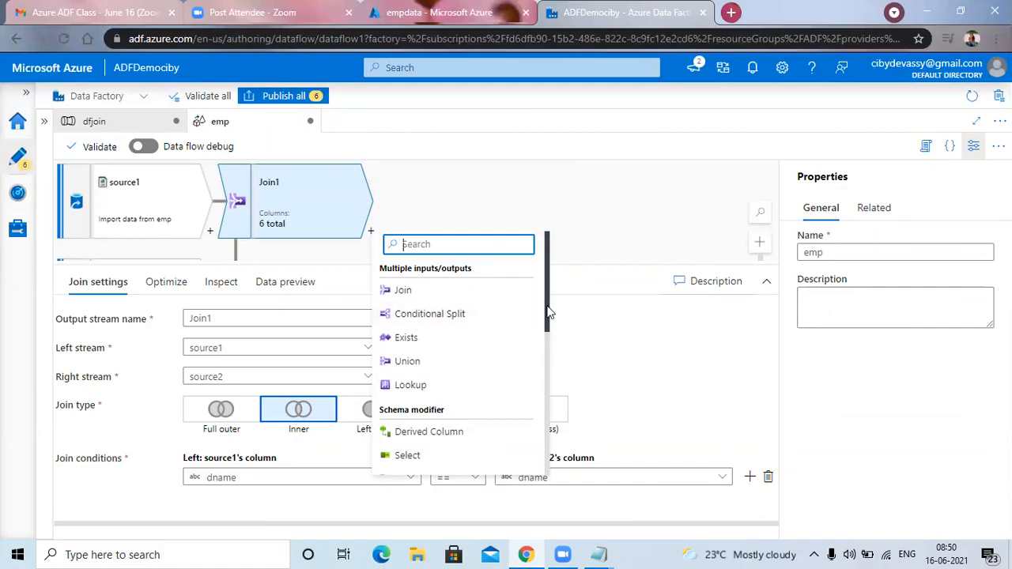
drag(550, 313, 541, 465)
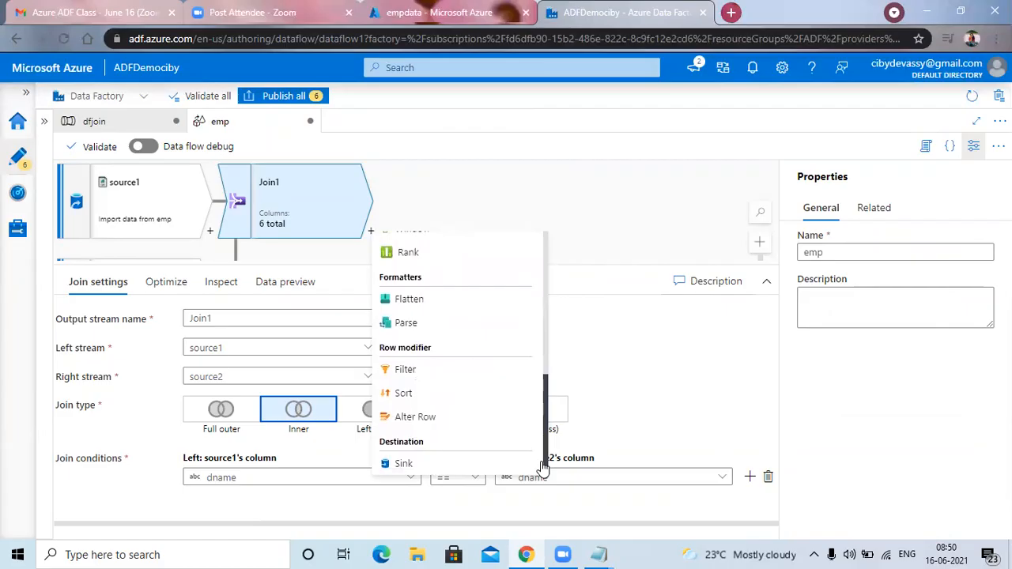
click(405, 465)
click(730, 272)
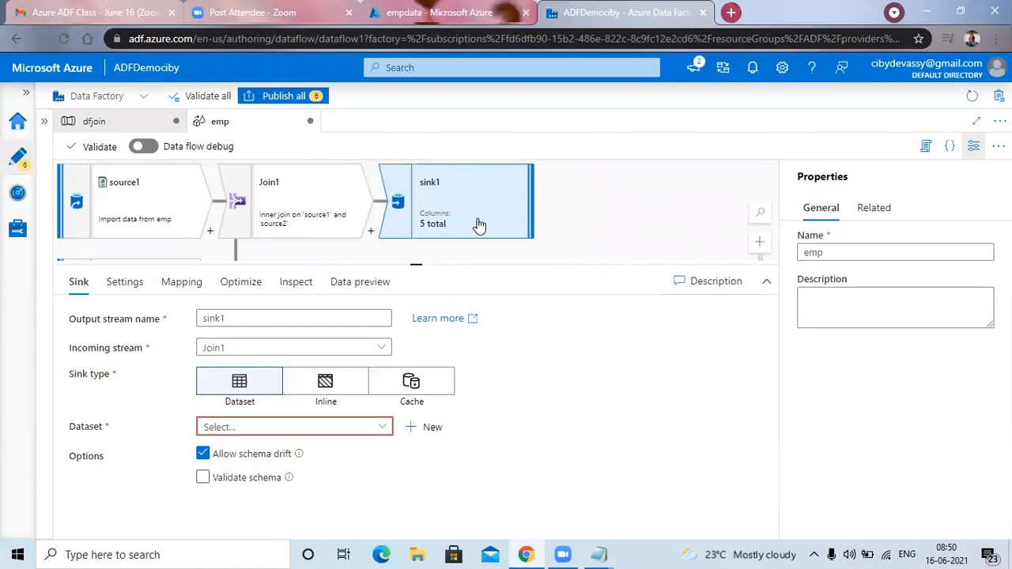
Start a new dataset for sink1 with Azure SQL Database as its data store.
click(433, 428)
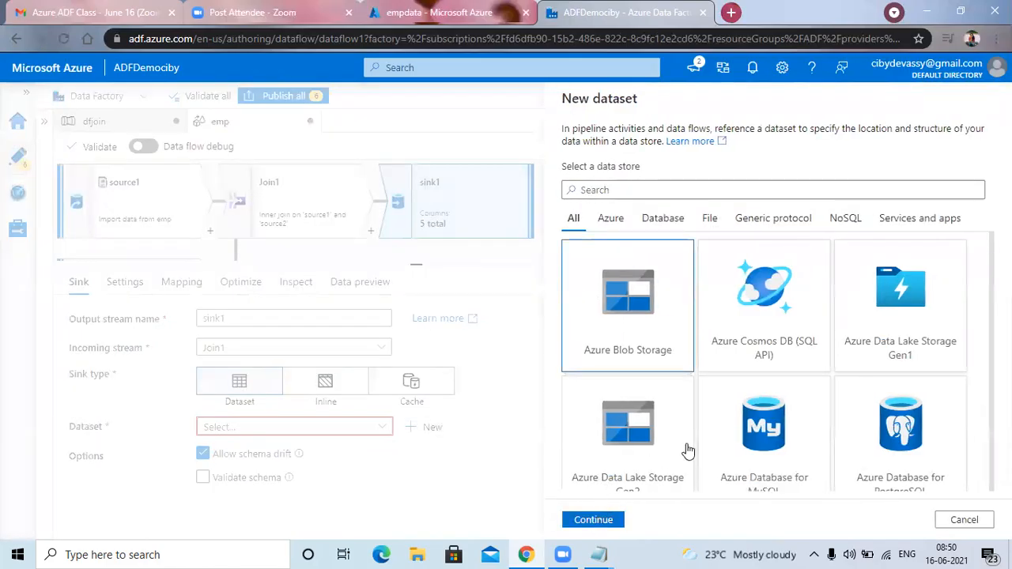
scroll(841, 422, down, 3)
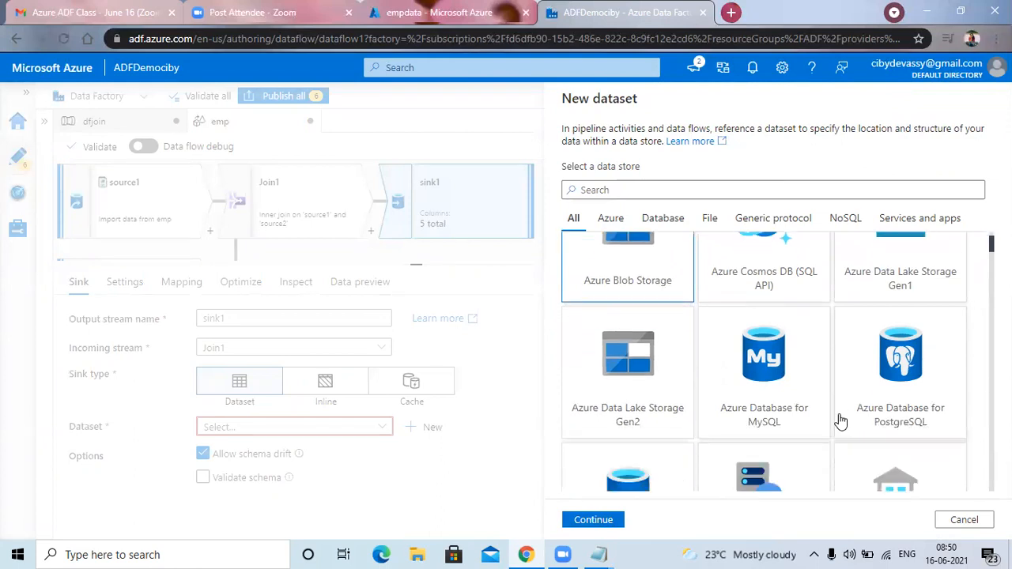
scroll(841, 422, down, 1)
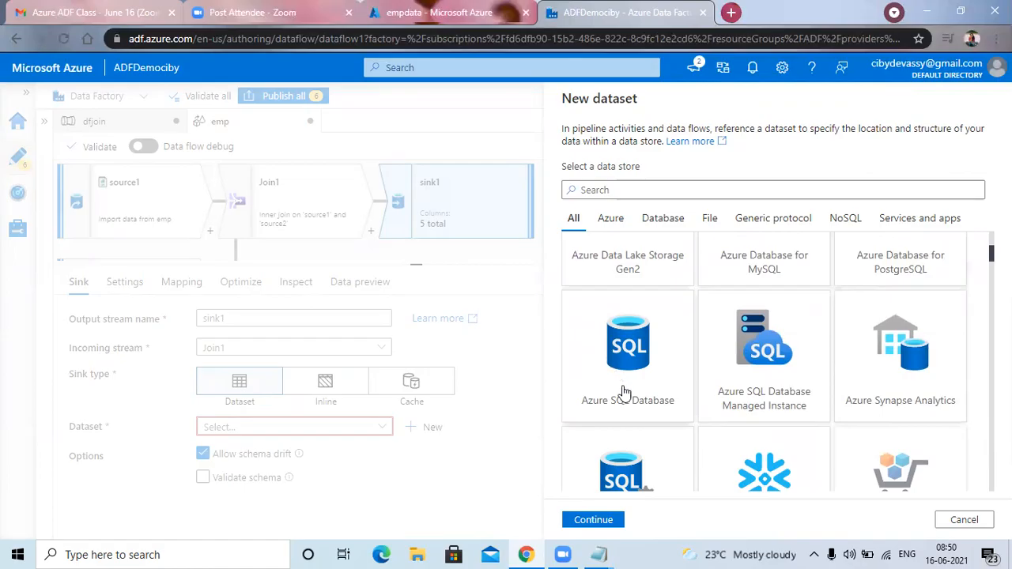
click(628, 363)
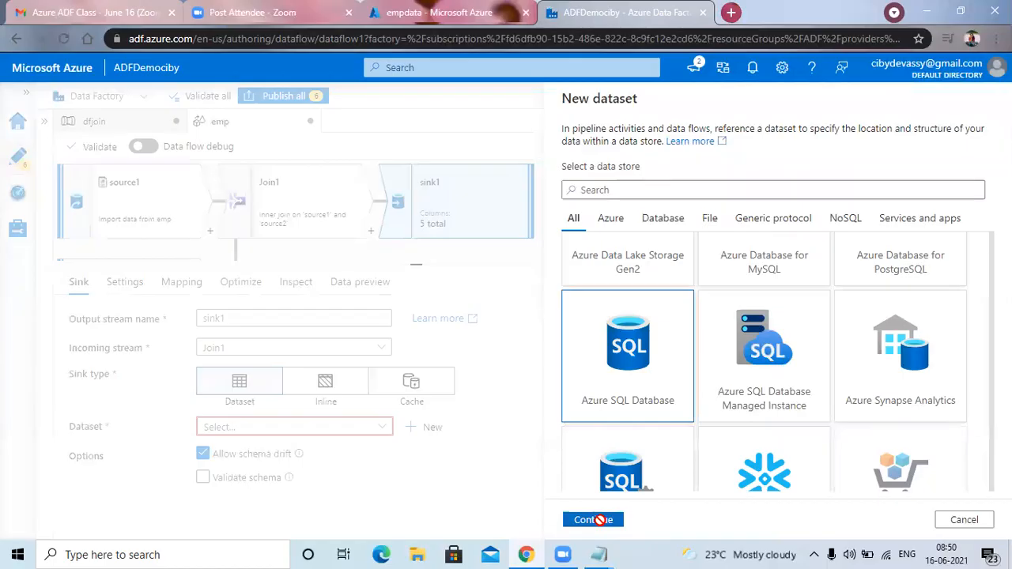
click(600, 519)
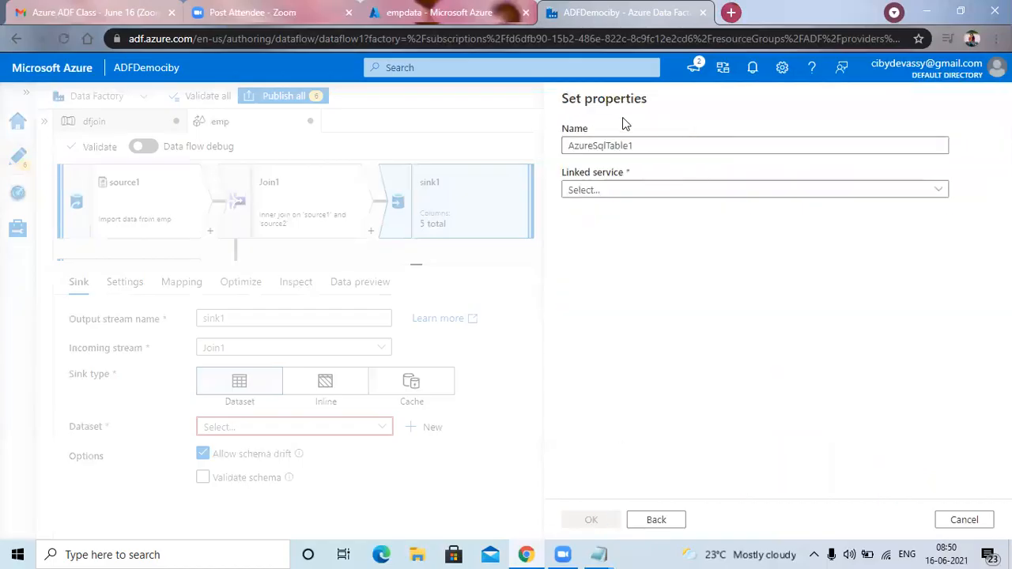
Name the sink dataset AzureSqlTable and start a new linked service for it named AzureSqlDatabasedept.
click(653, 148)
key(BackSpace)
click(915, 192)
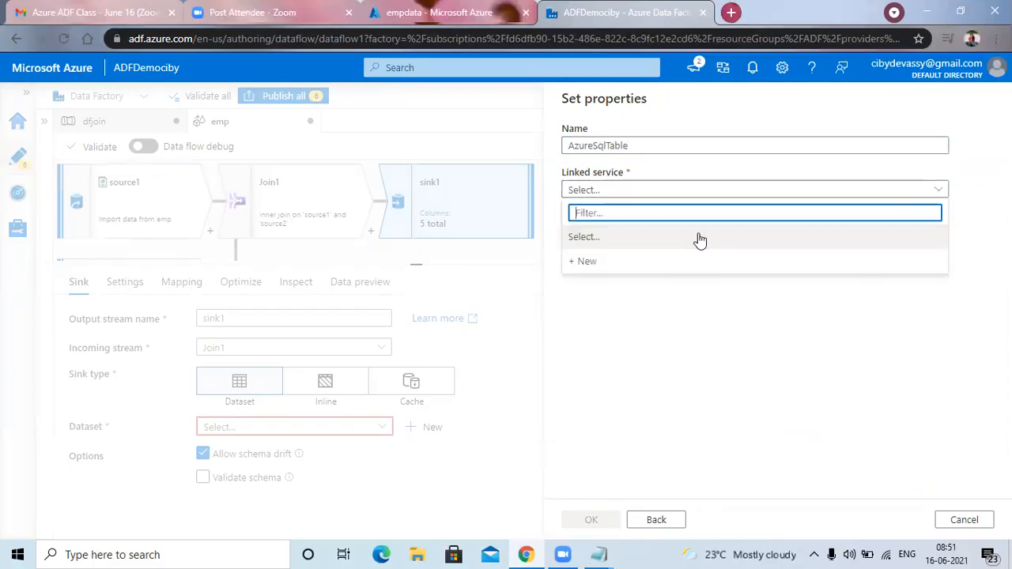
click(590, 264)
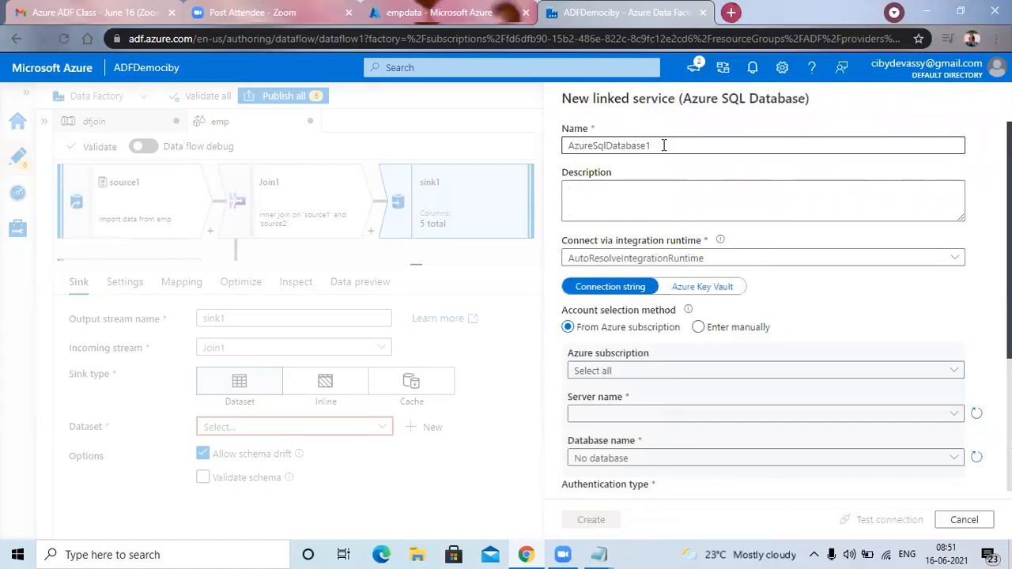
click(664, 146)
key(BackSpace)
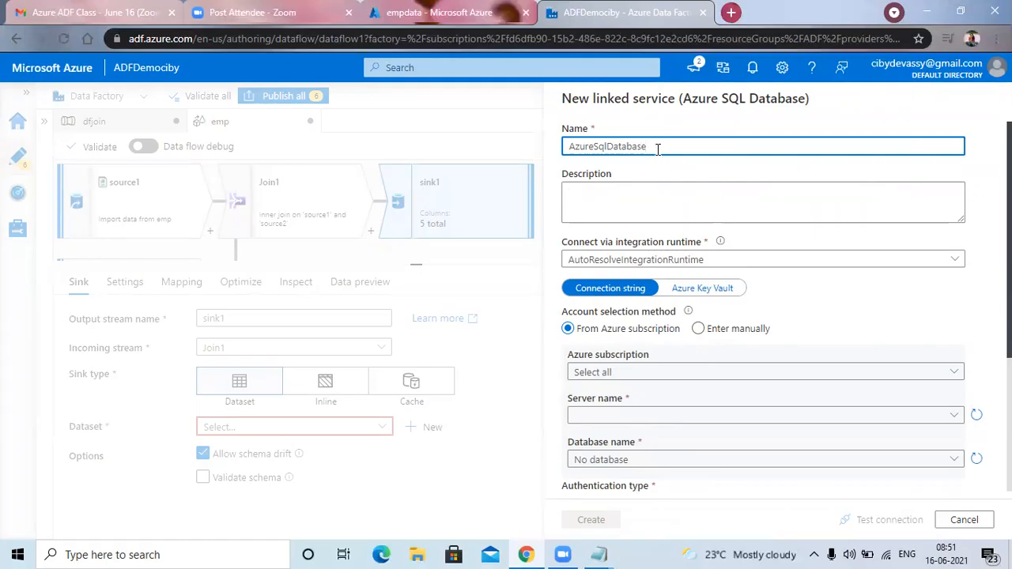
text(dept)
Point the linked service to the Free Trial subscription, the server cibyserver and the database sqldemo.
scroll(668, 335, down, 1)
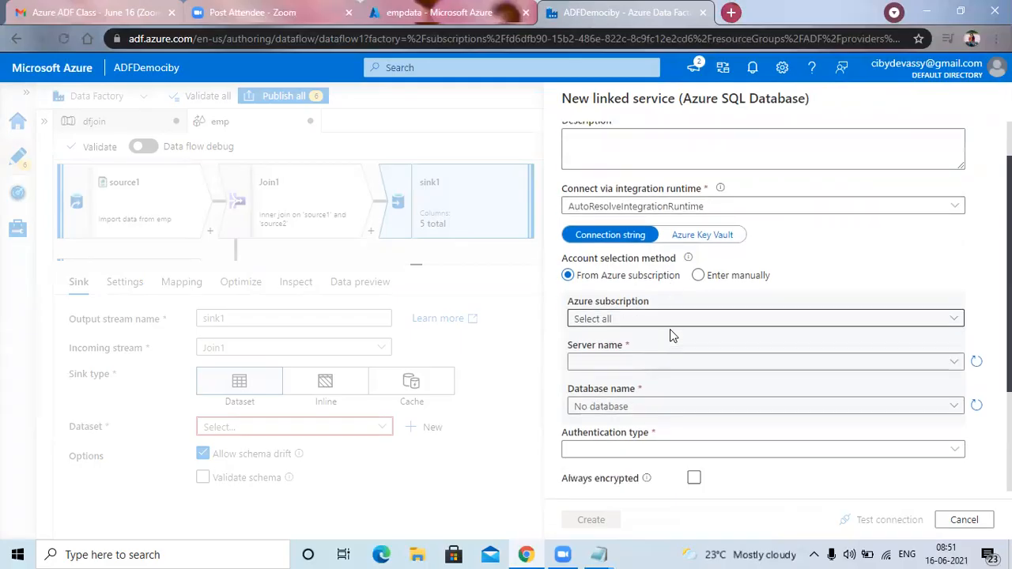
scroll(669, 334, down, 2)
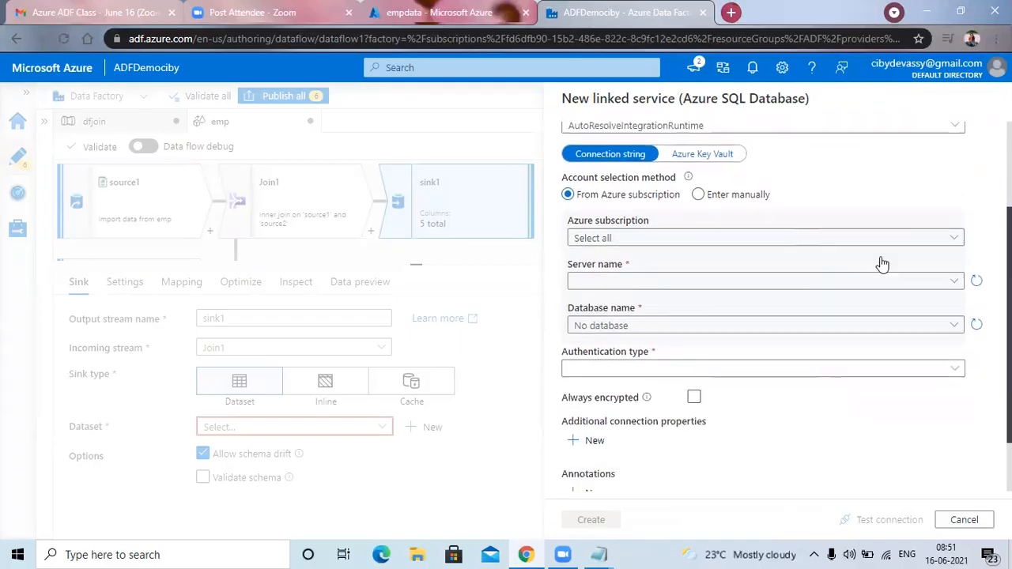
click(954, 224)
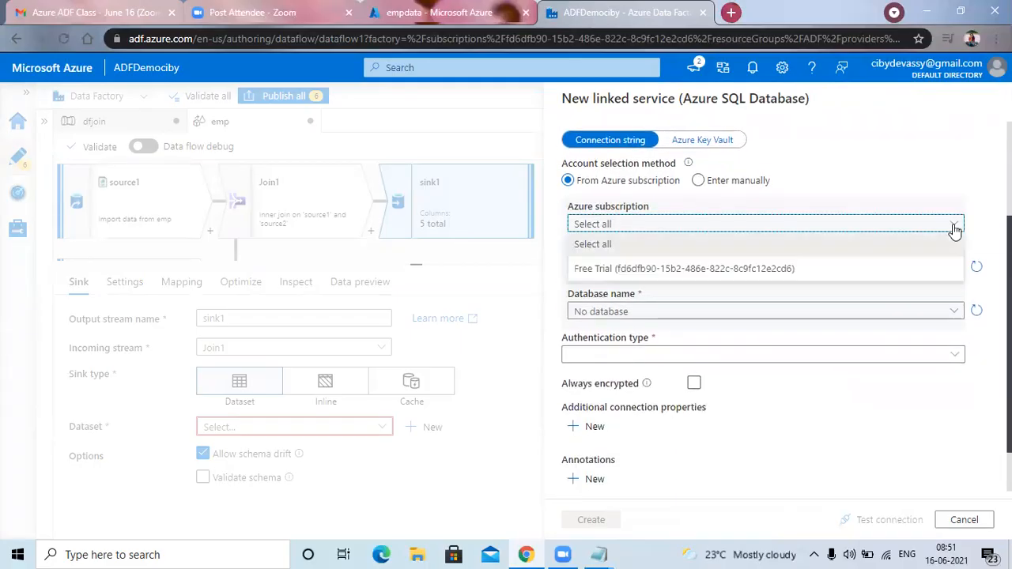
click(808, 273)
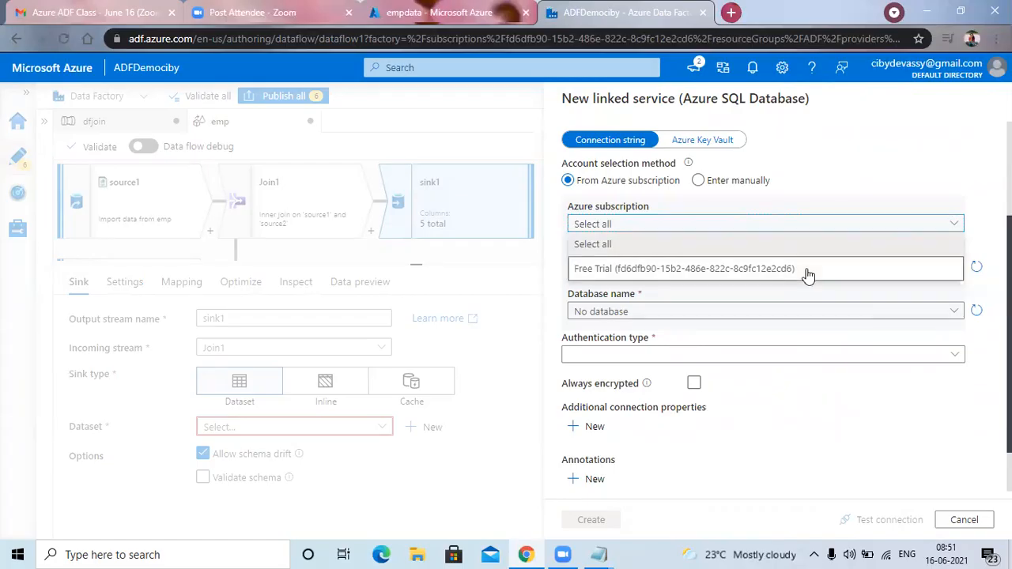
click(951, 266)
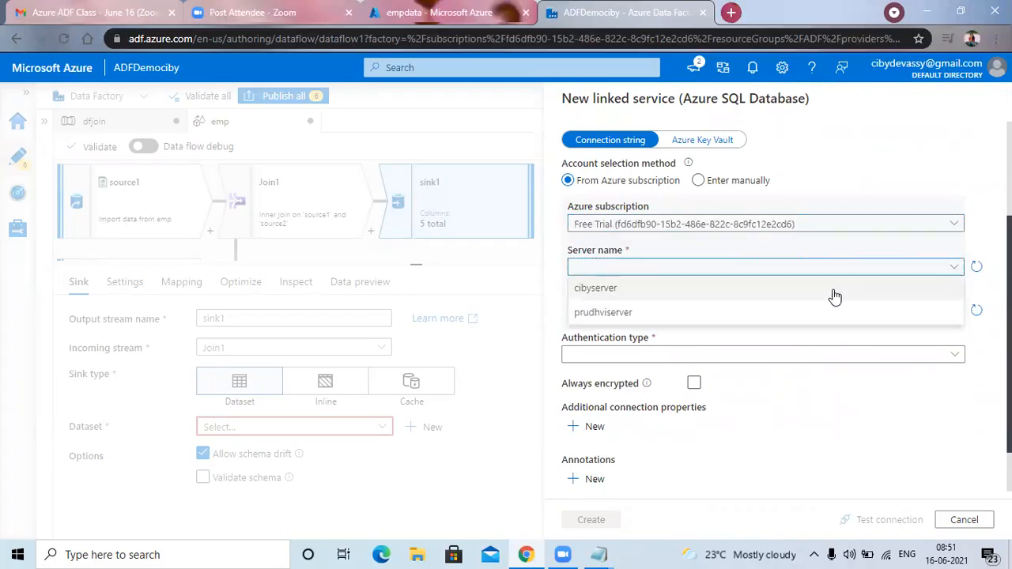
click(636, 290)
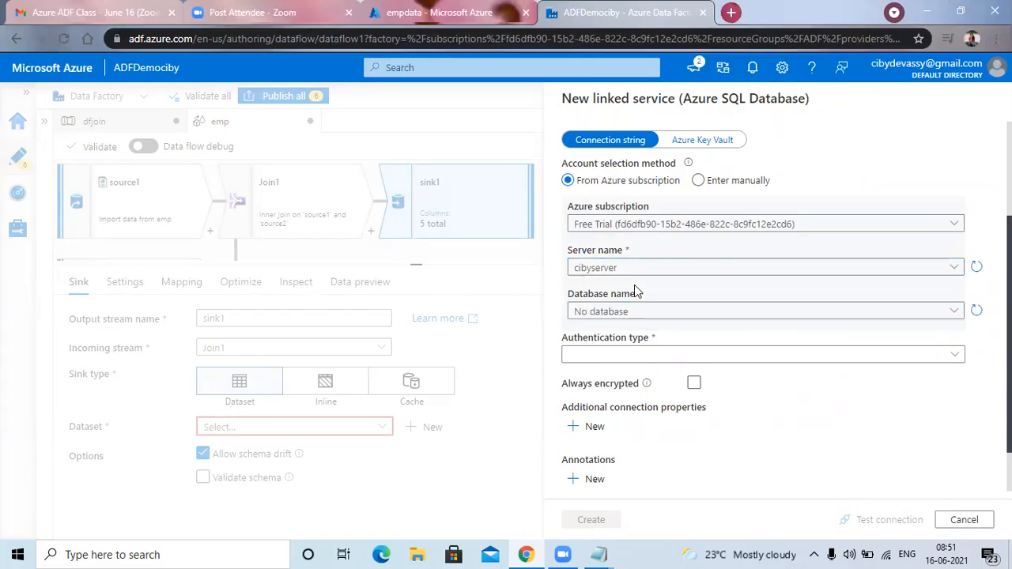
click(957, 315)
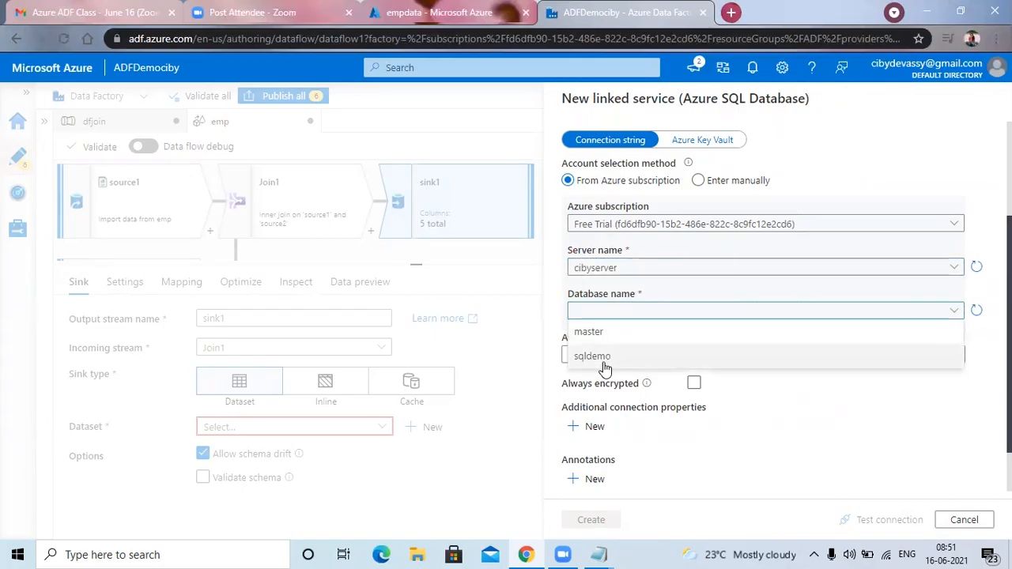
click(601, 357)
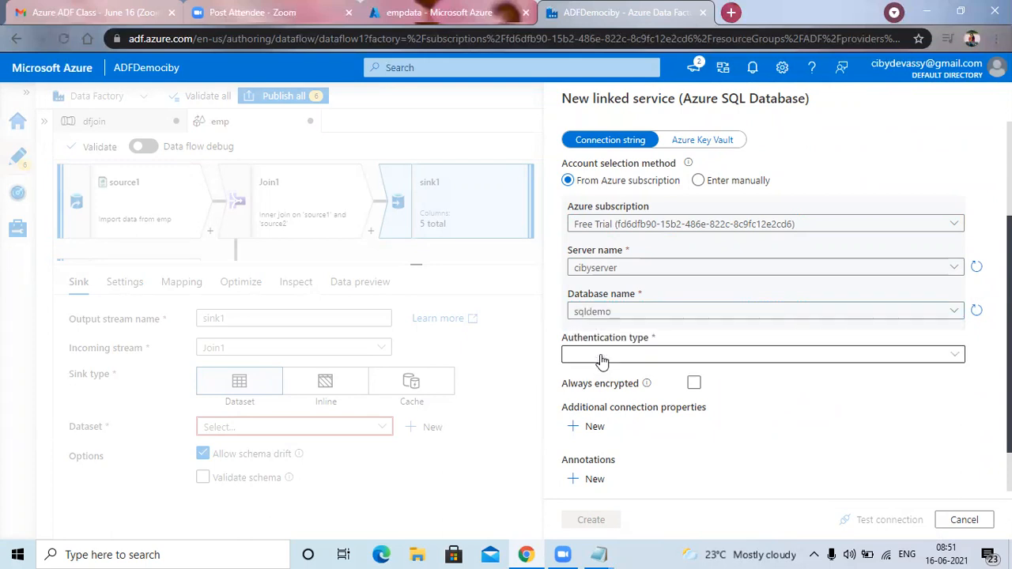
Set the linked service's authentication type to SQL authentication and enter the database user name.
click(954, 356)
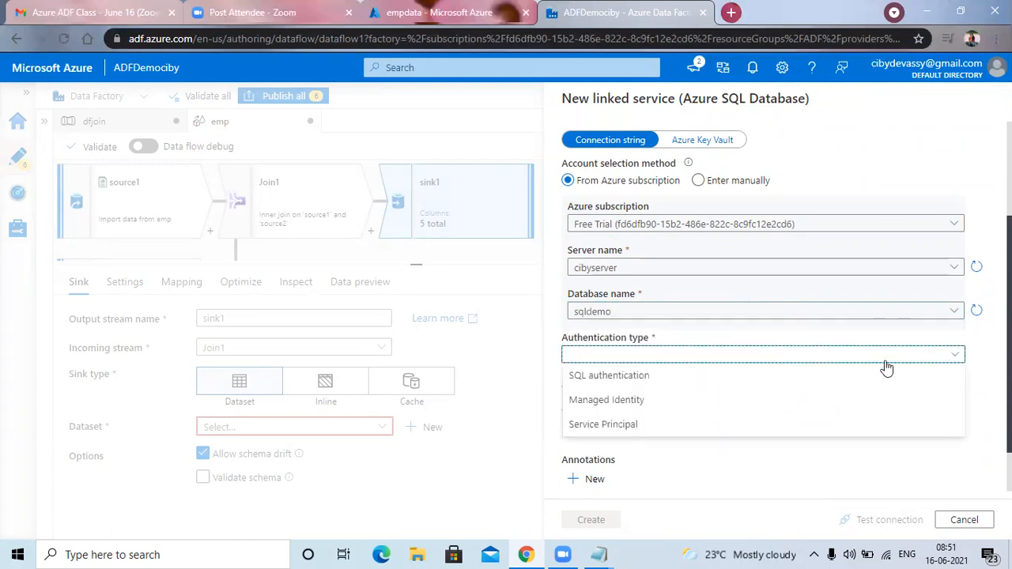
click(662, 377)
scroll(649, 364, down, 1)
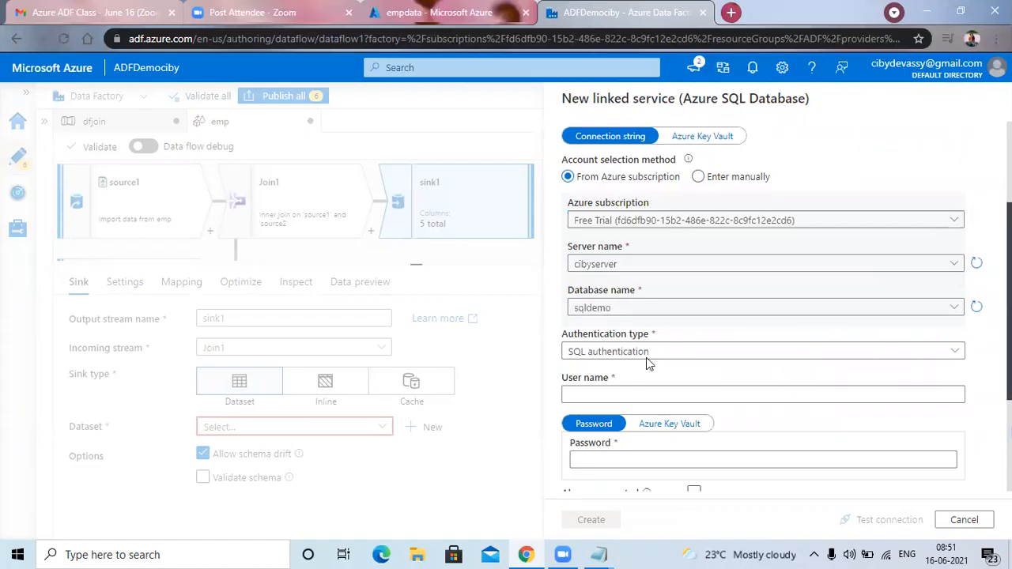
scroll(647, 362, down, 2)
click(625, 322)
text(cibytest)
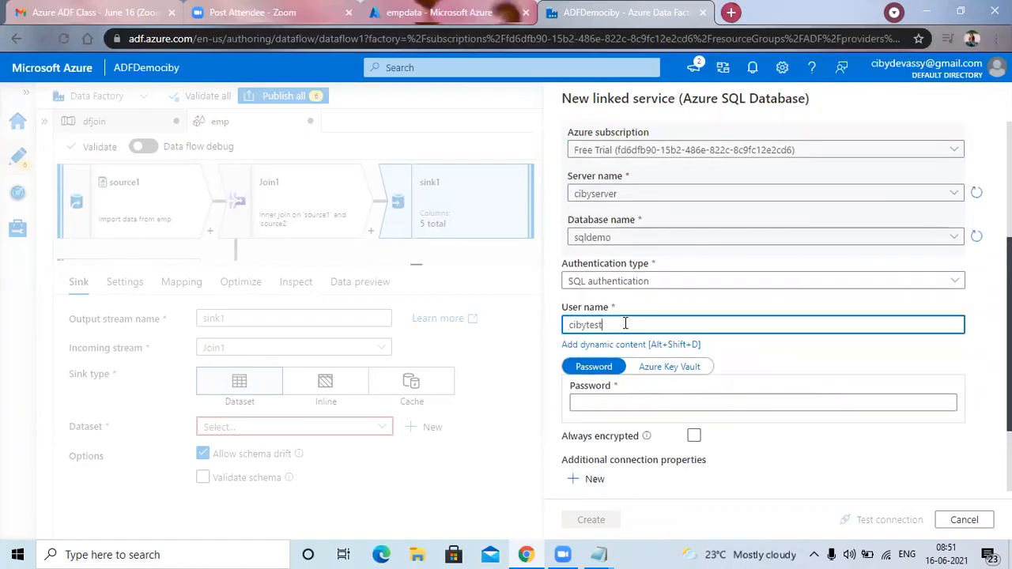
Enter the database account password and create the Azure SQL Database linked service.
click(617, 405)
text(*****)
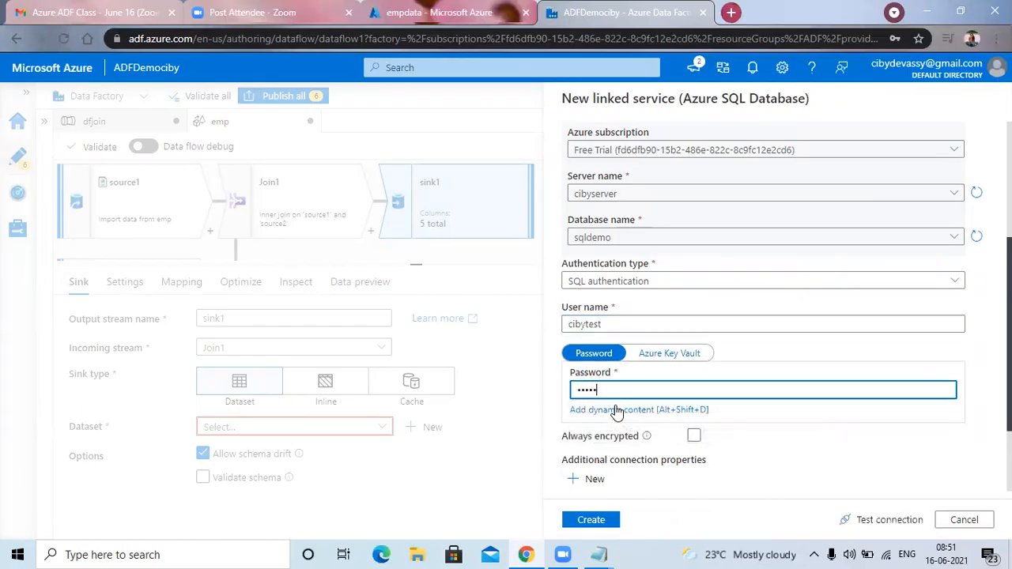
text(***)
scroll(653, 441, down, 1)
scroll(669, 433, down, 1)
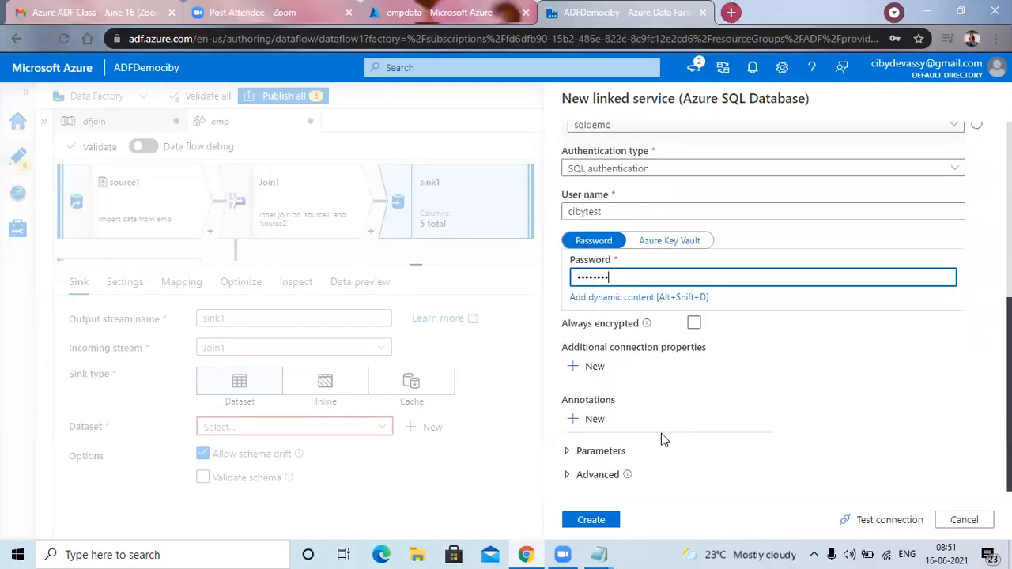
click(591, 522)
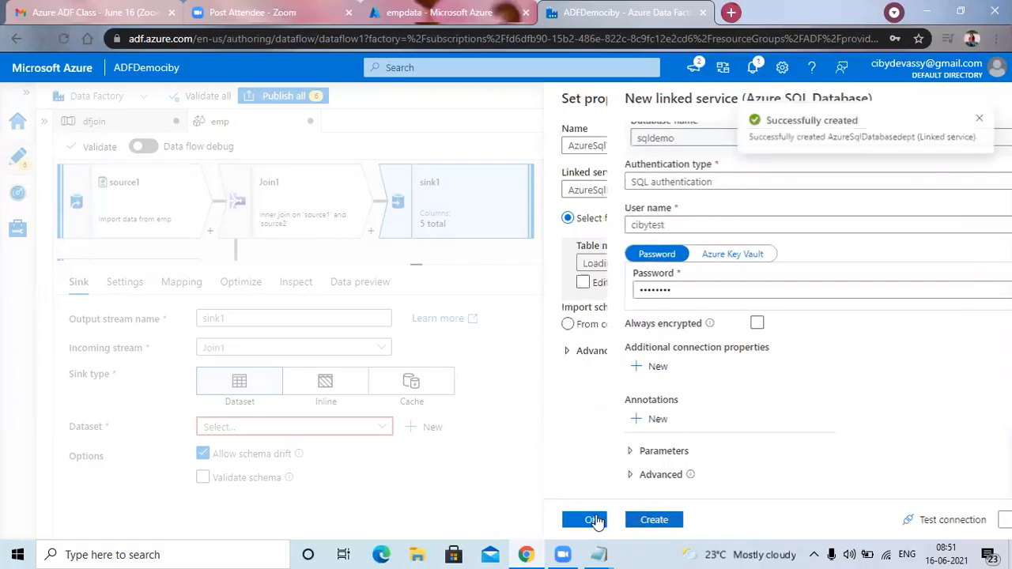
click(982, 121)
Select the existing table dbo.emptable for the AzureSqlTable dataset and create the dataset.
click(928, 268)
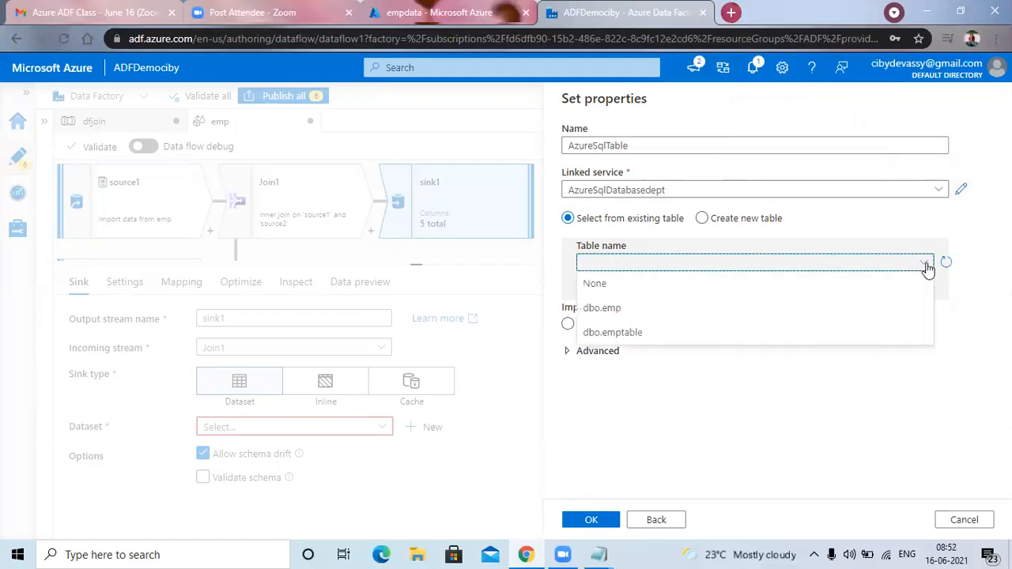
click(624, 335)
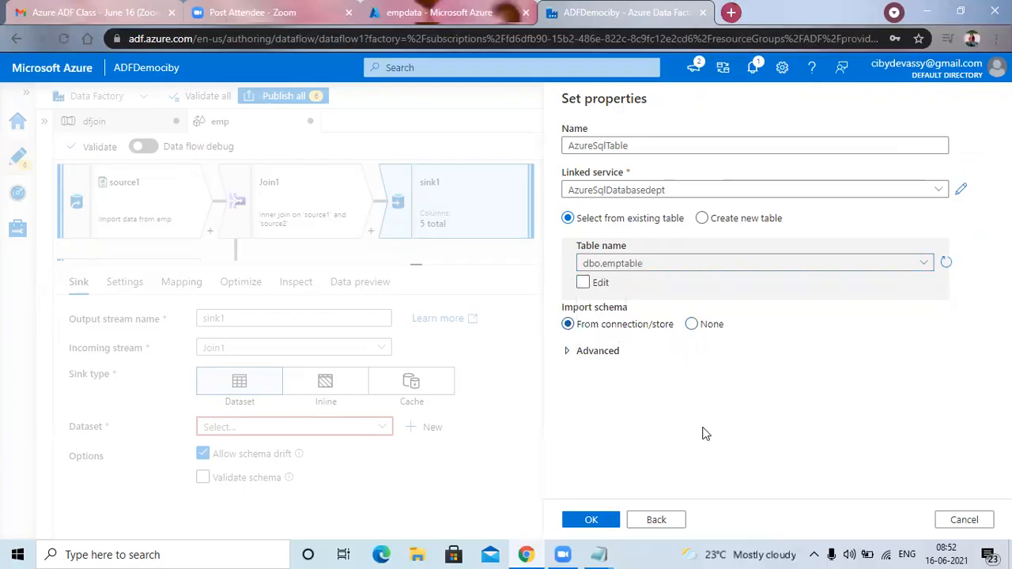
click(599, 521)
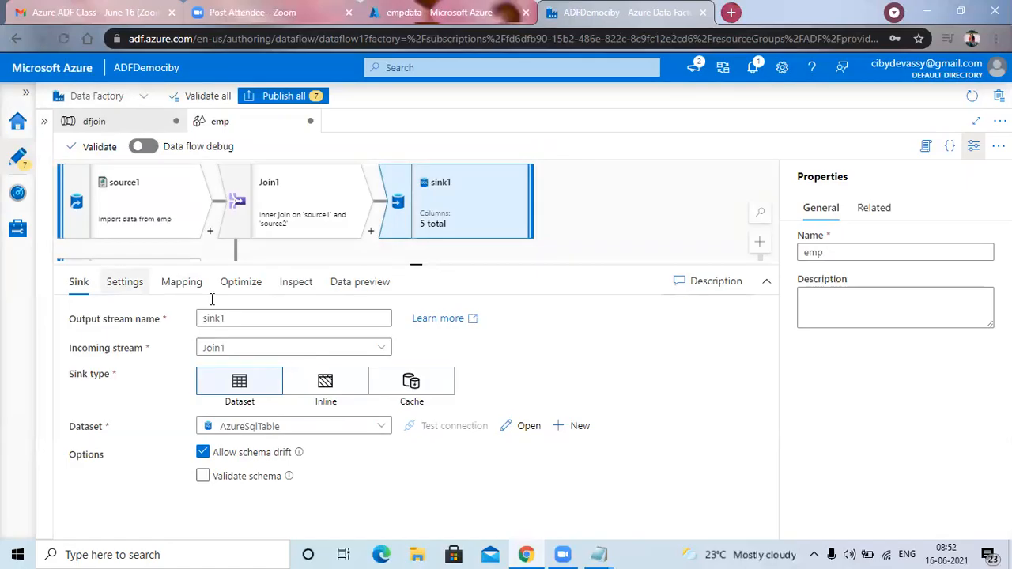
Turn off auto mapping in sink1's column mapping.
click(187, 284)
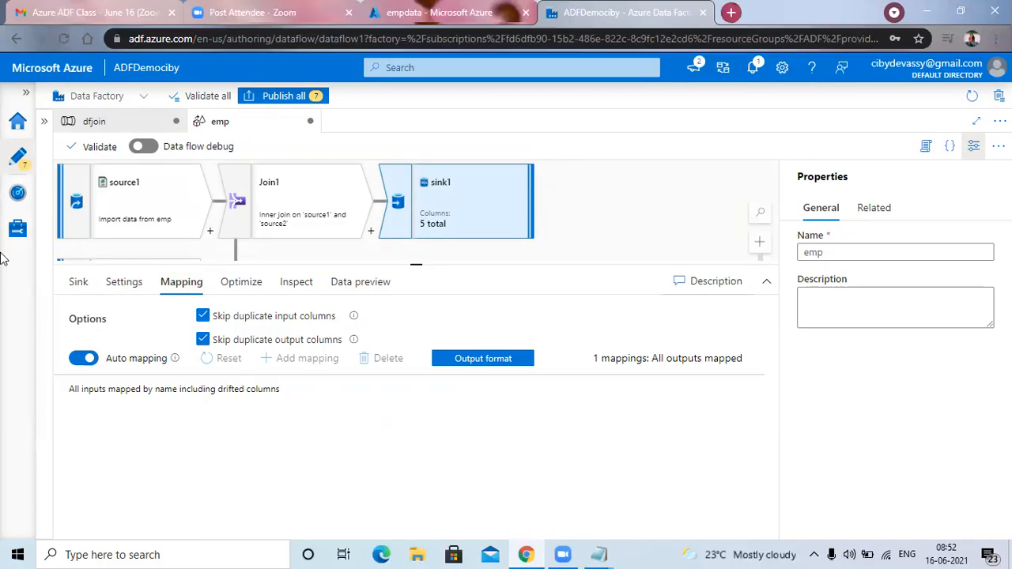
click(79, 360)
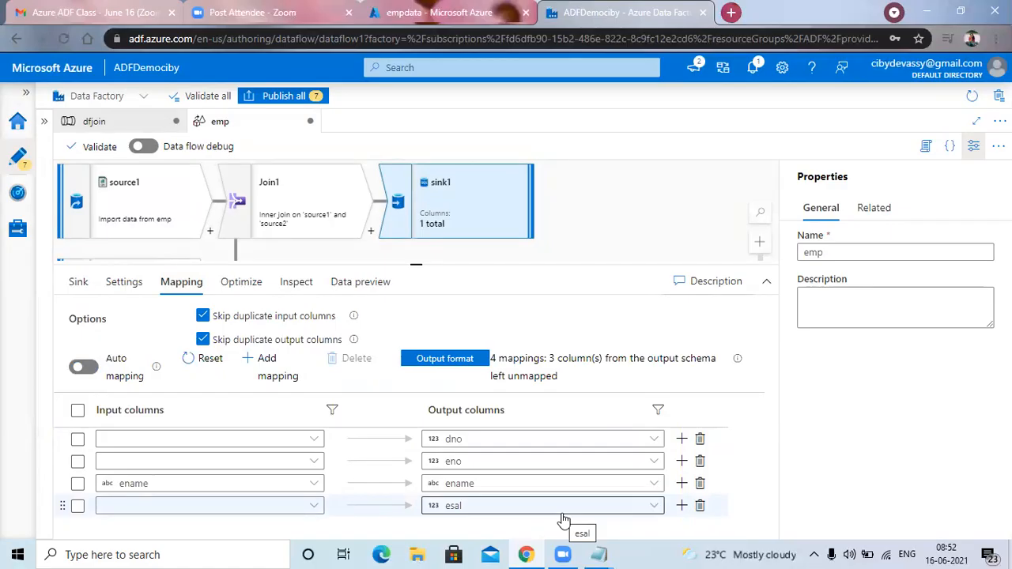
Map the input column dno to sink1's dno output column.
click(77, 440)
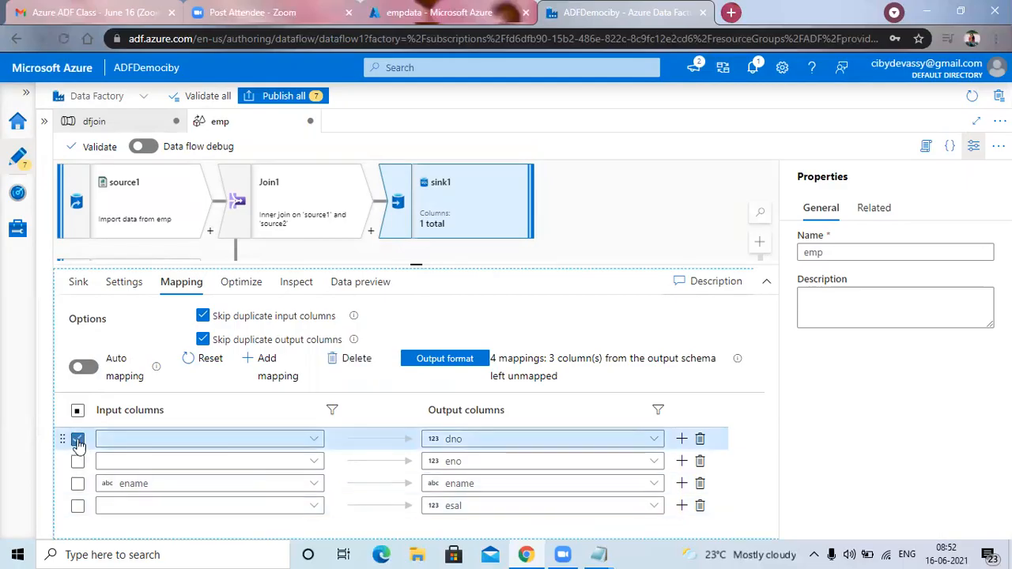
click(78, 440)
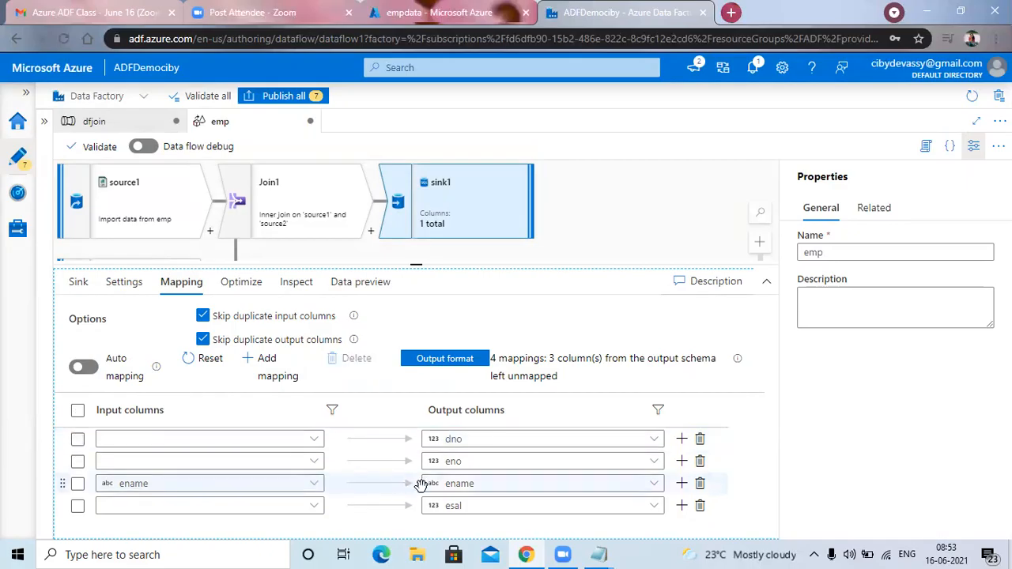
click(316, 442)
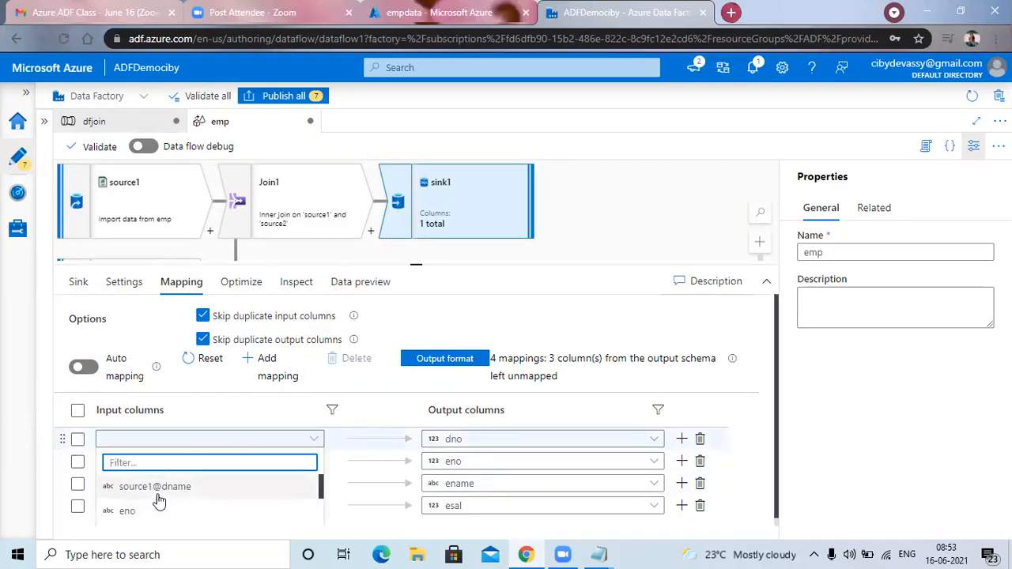
scroll(154, 506, down, 1)
click(135, 512)
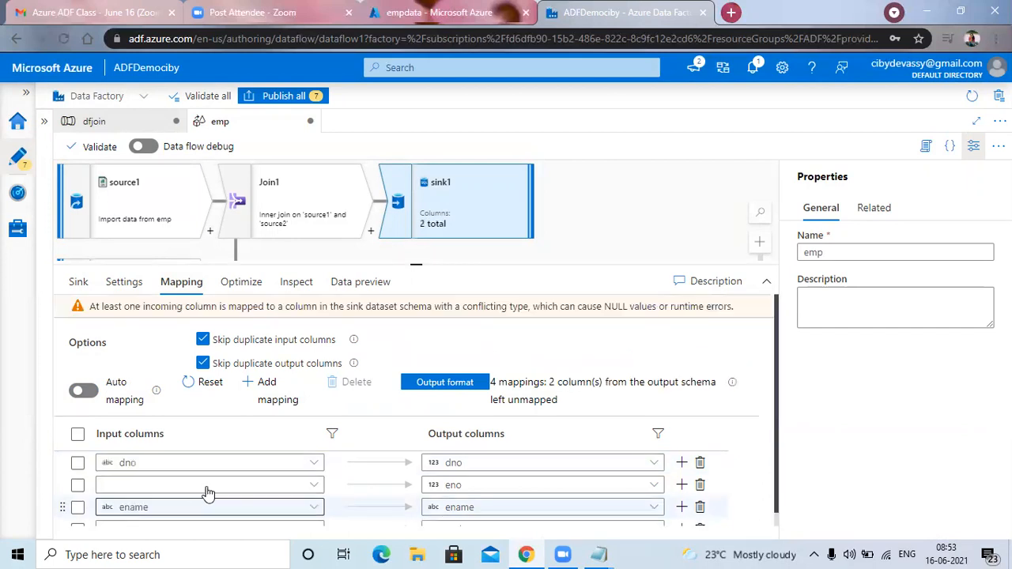
Map the input column eno to sink1's eno output column, enlarging the configuration pane to reach the column list.
click(314, 490)
click(777, 503)
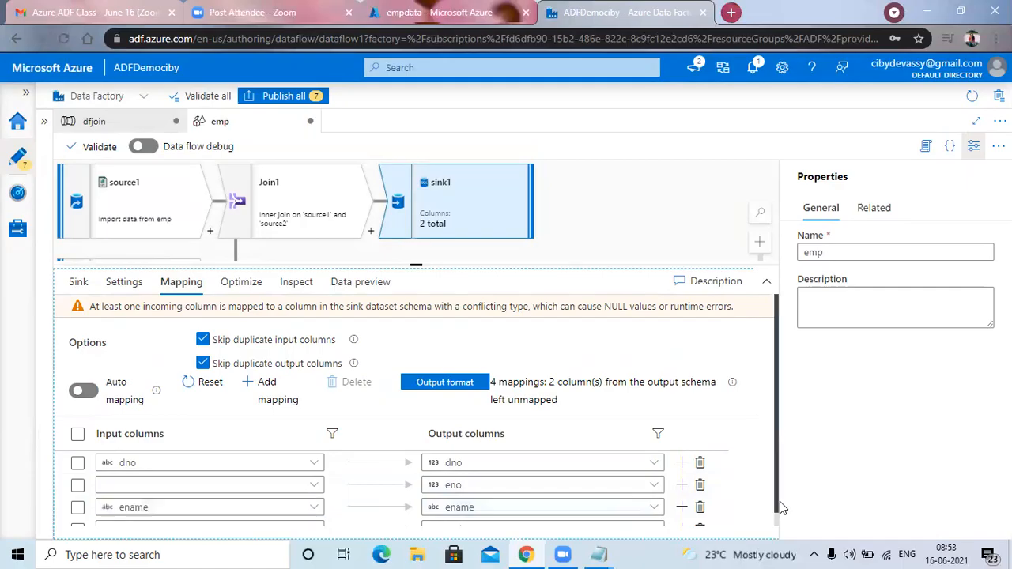
drag(775, 495, 778, 514)
click(316, 473)
click(183, 496)
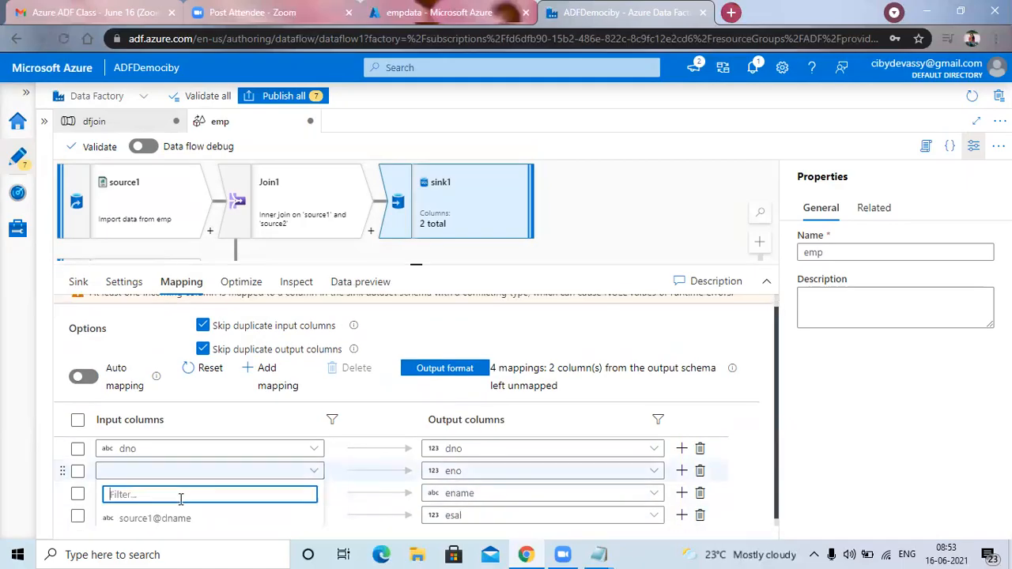
scroll(170, 506, down, 2)
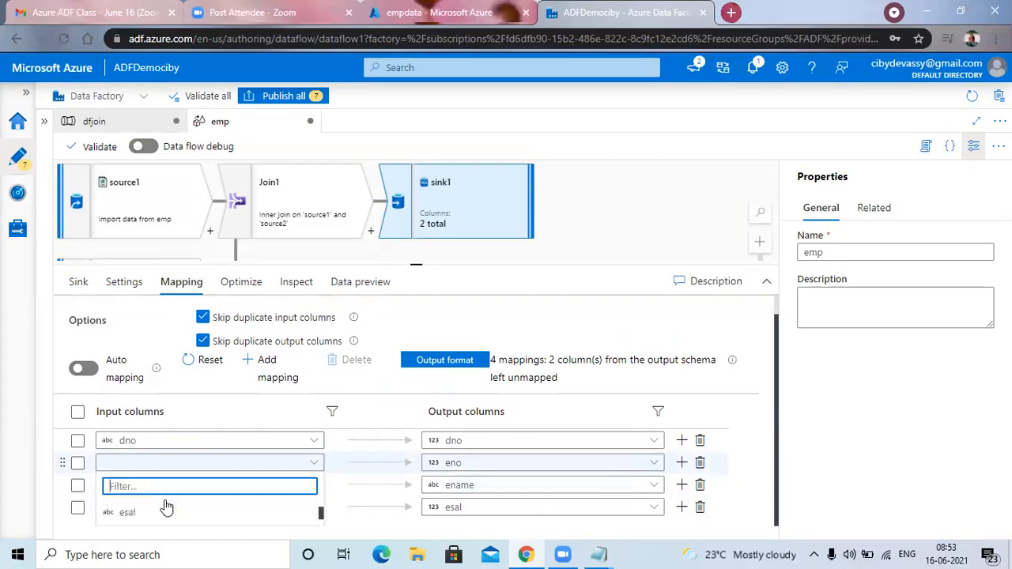
scroll(158, 510, up, 2)
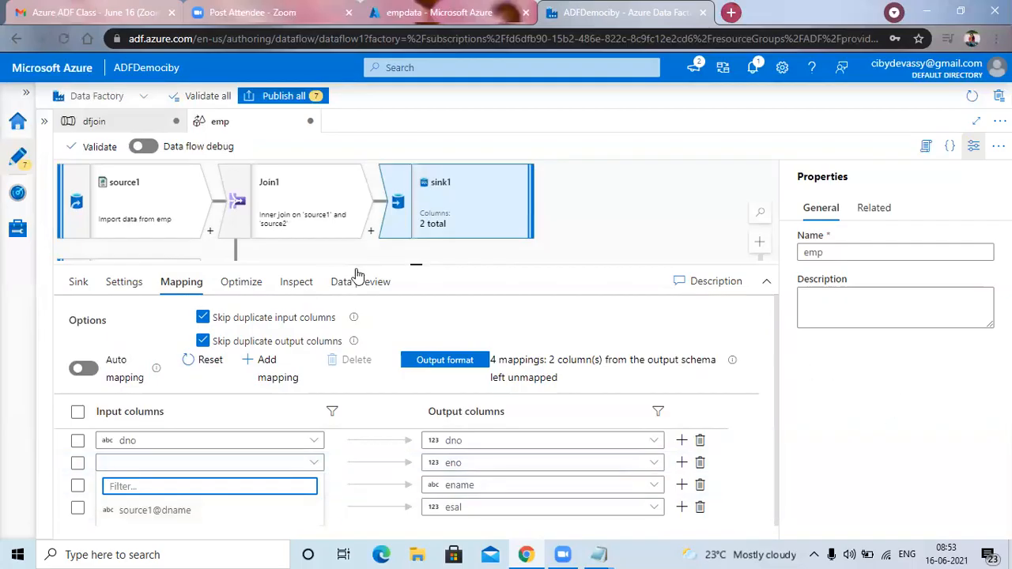
drag(410, 265, 445, 147)
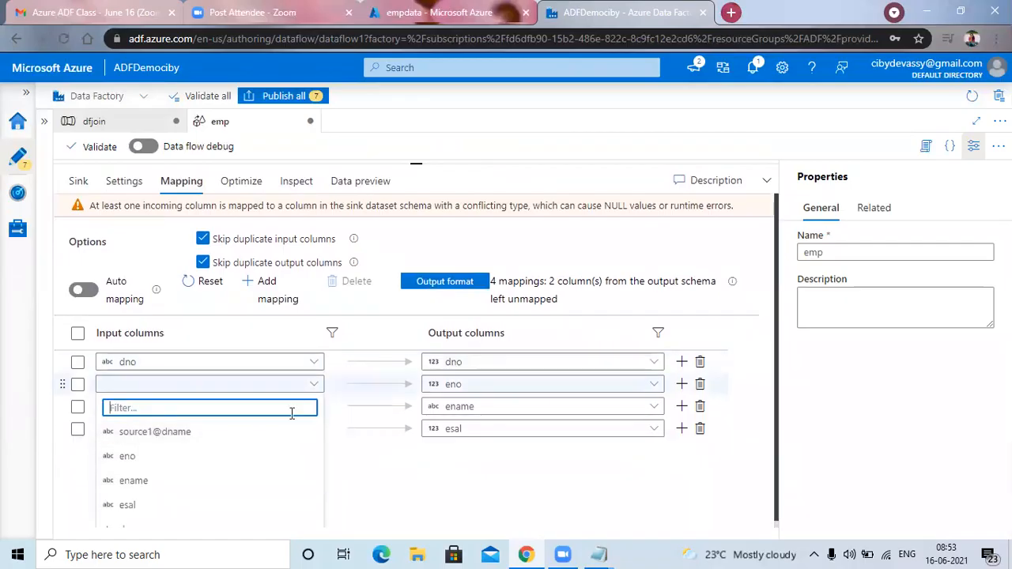
click(223, 455)
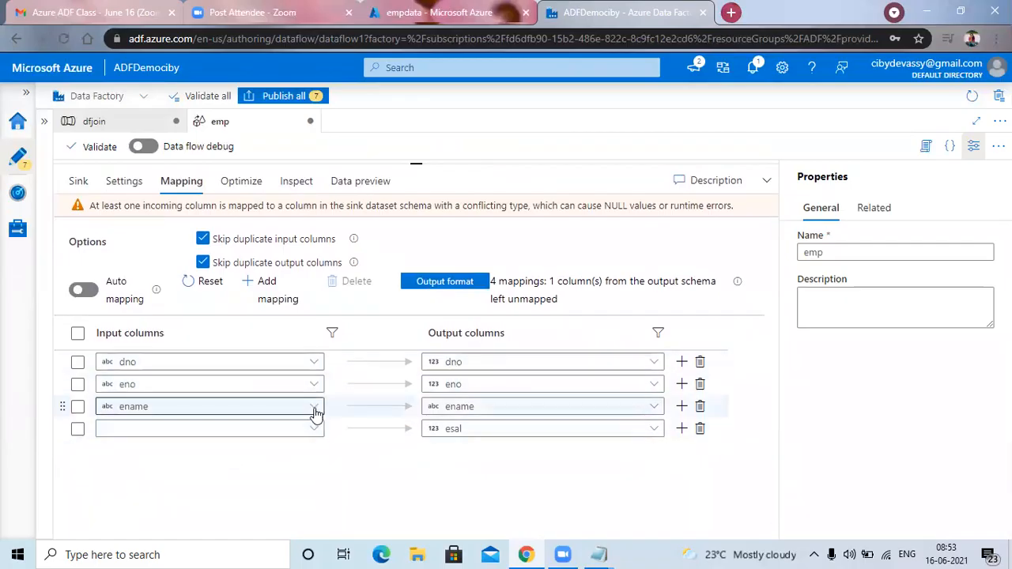
Keep ename mapped to ename, map the input column esal to sink1's esal output, and shrink the configuration pane again.
click(315, 410)
click(151, 506)
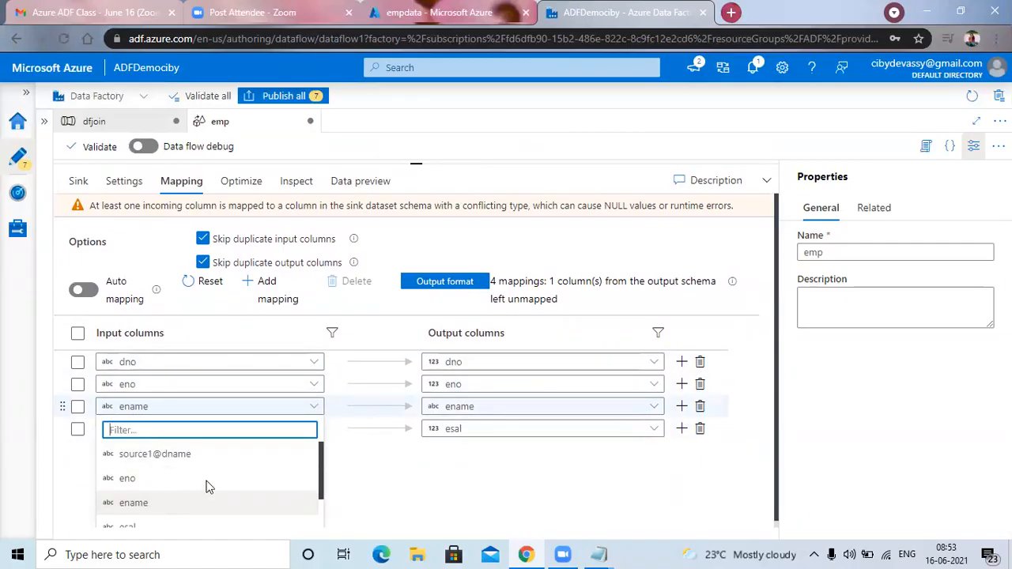
click(315, 434)
scroll(176, 493, down, 3)
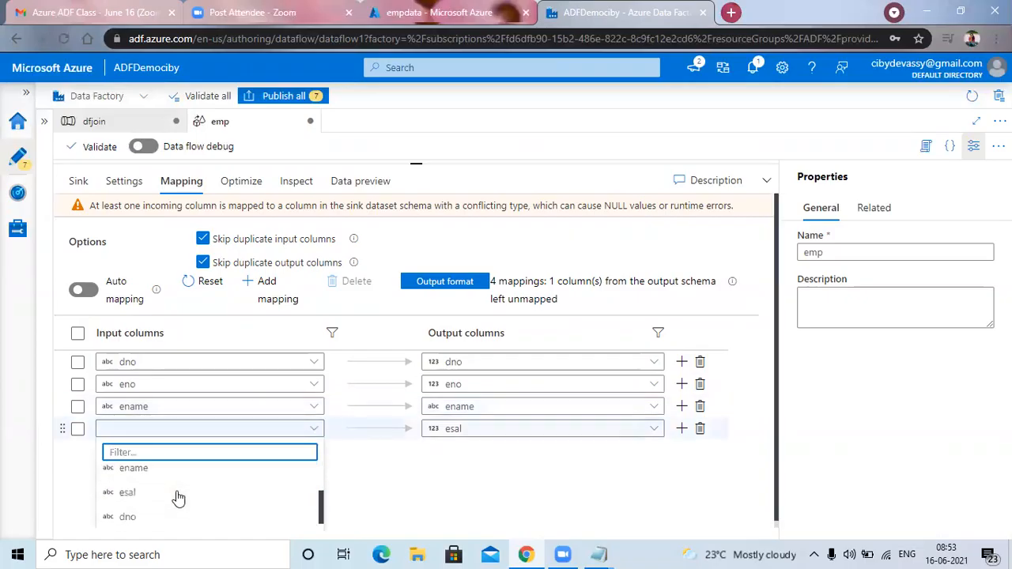
click(131, 468)
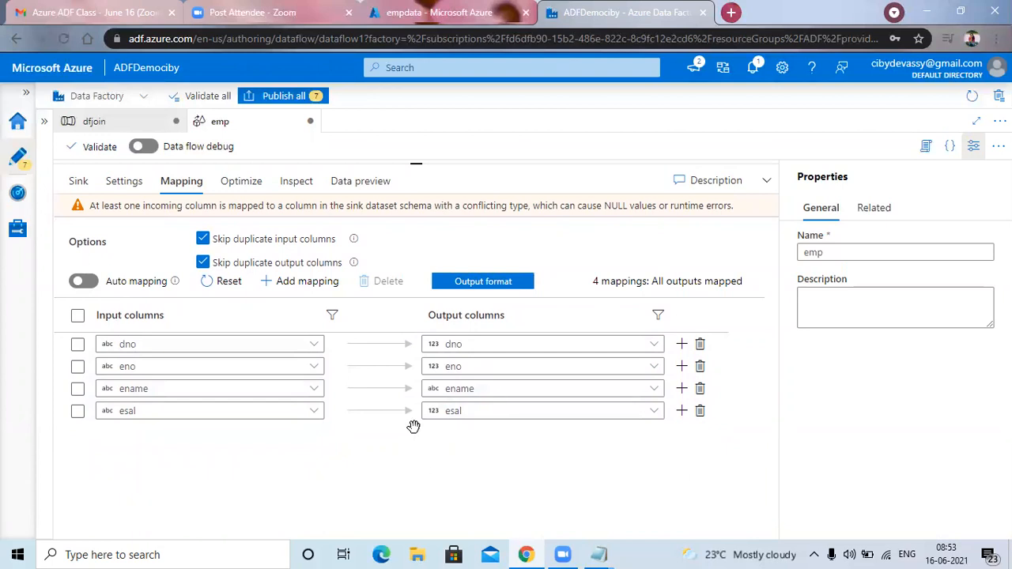
drag(416, 168, 420, 301)
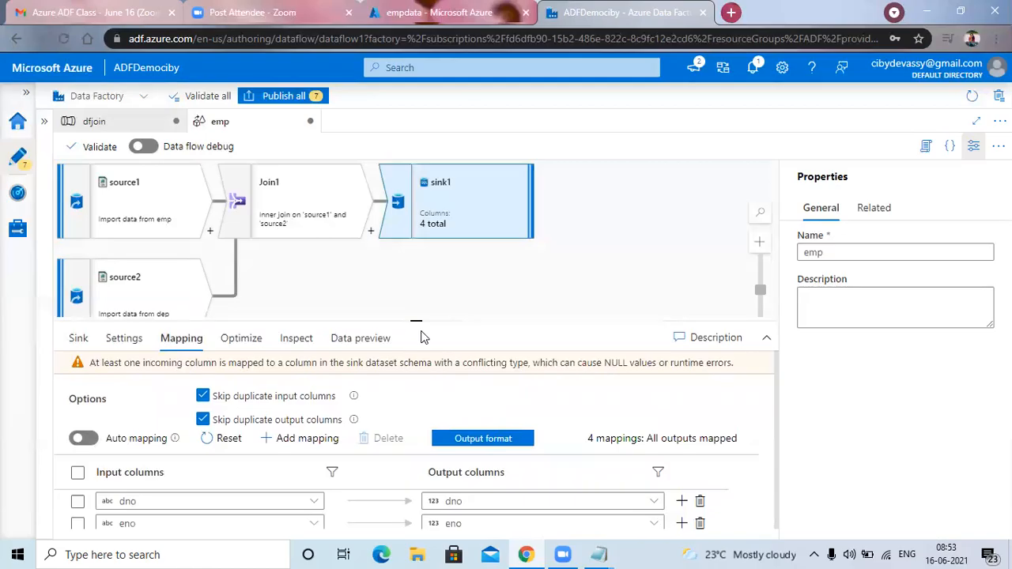
drag(416, 322, 416, 283)
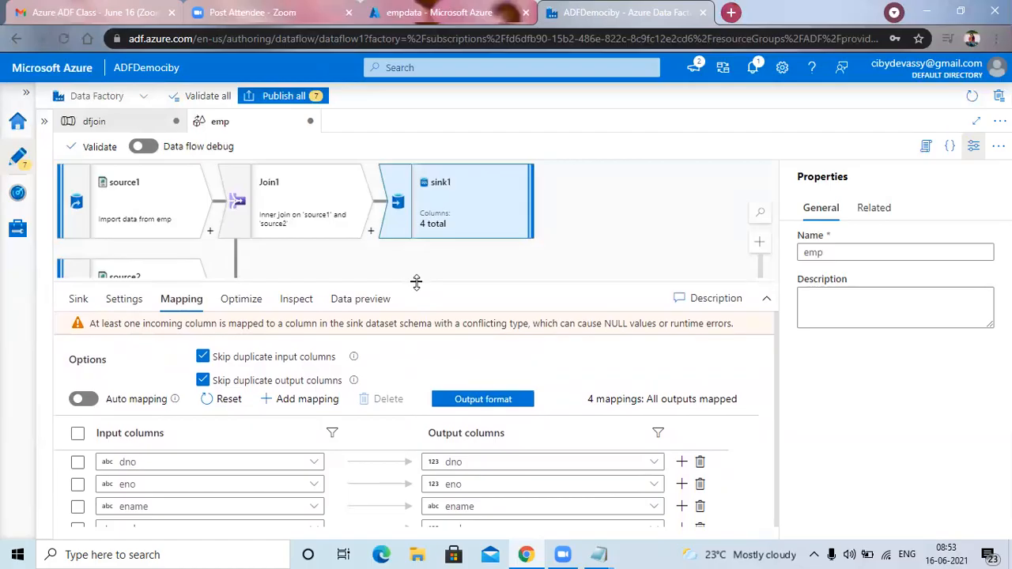
Validate all factory resources and the emp data flow separately, closing each validation output.
click(201, 96)
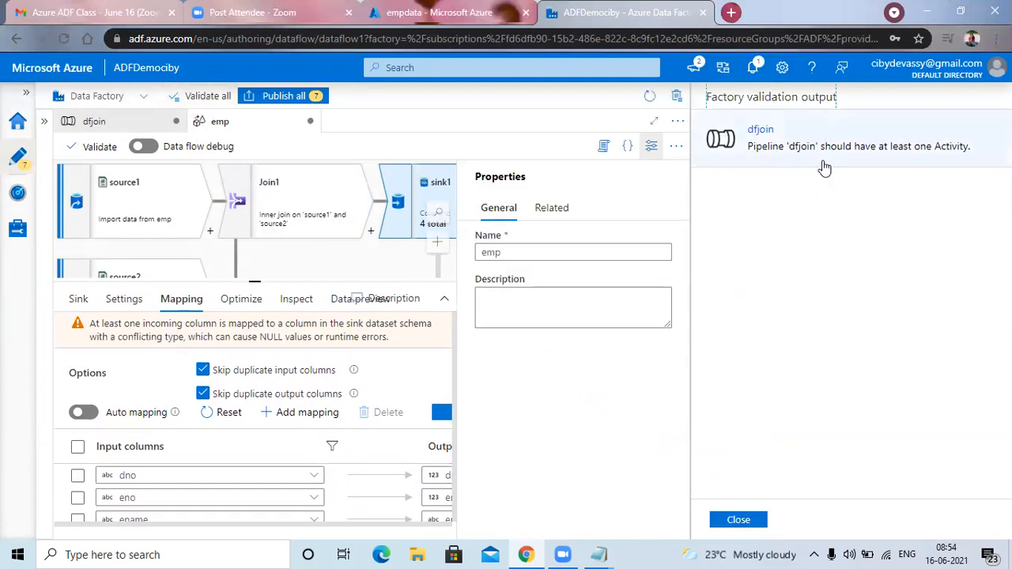
click(742, 521)
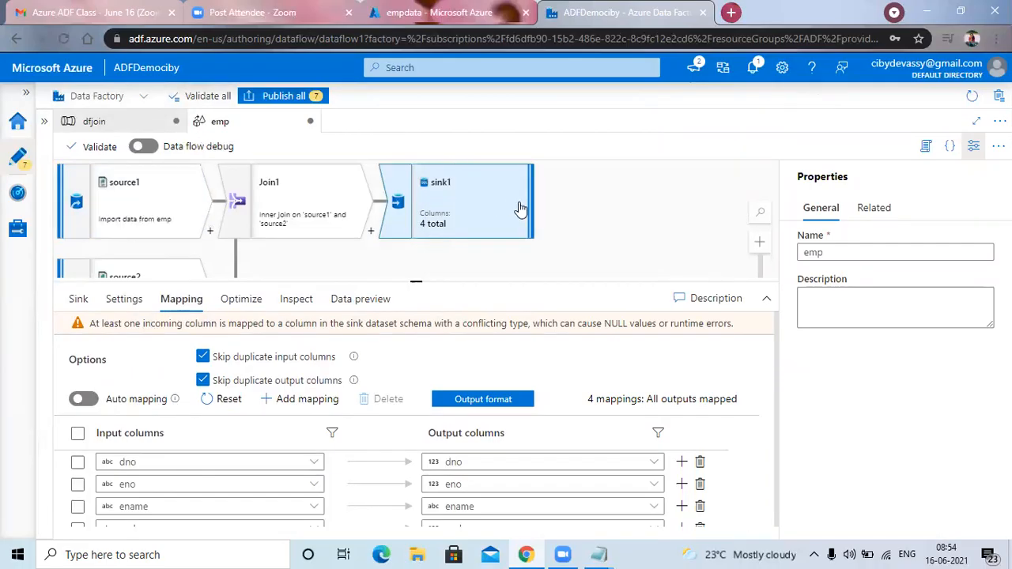
drag(585, 218, 530, 203)
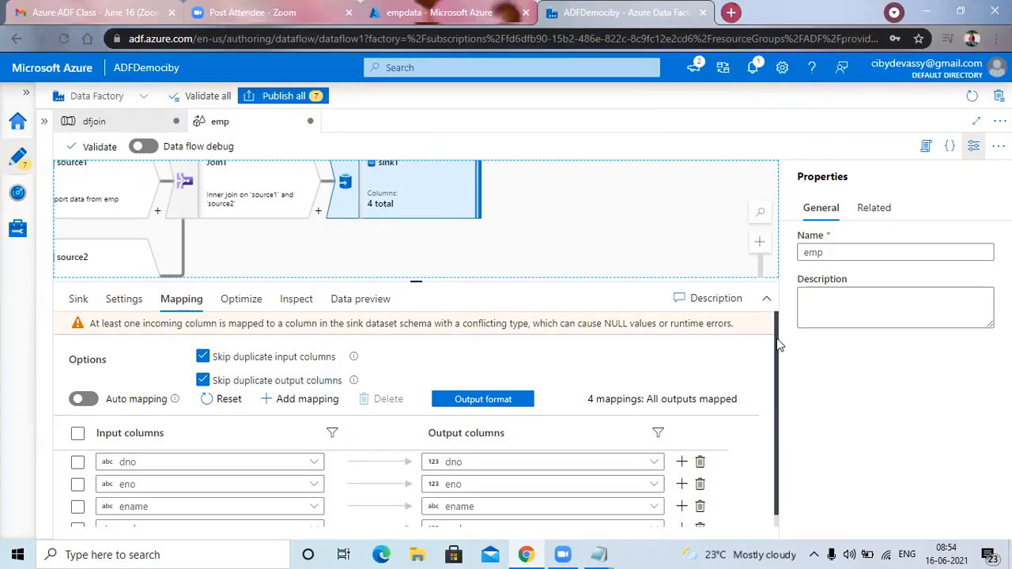
drag(778, 345, 775, 362)
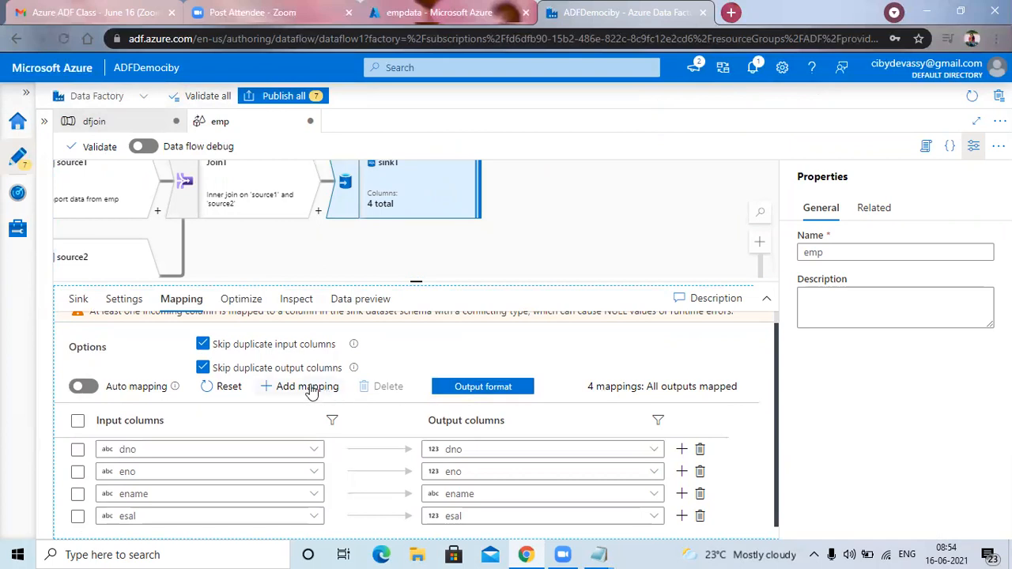
click(502, 214)
click(106, 149)
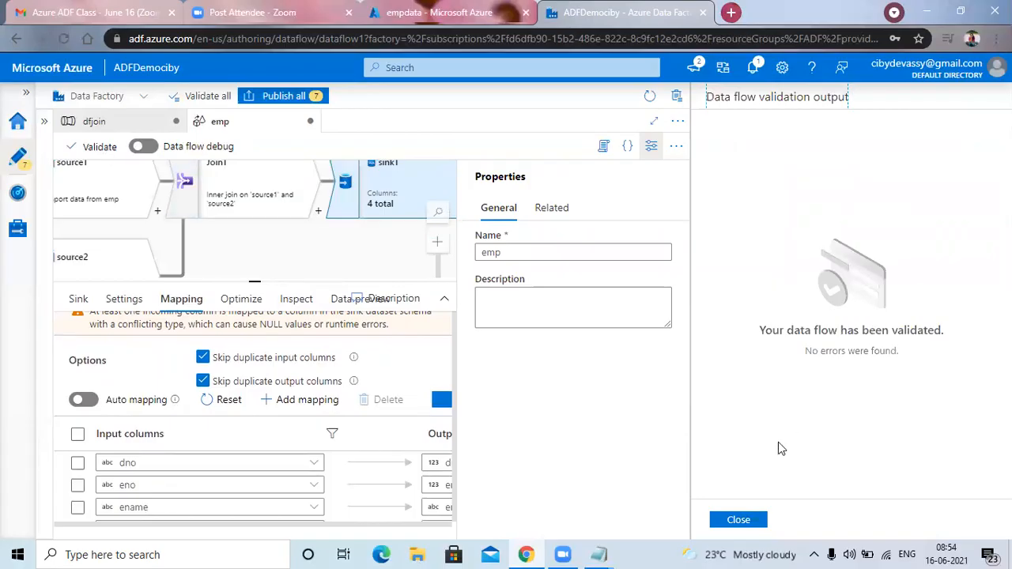
click(747, 521)
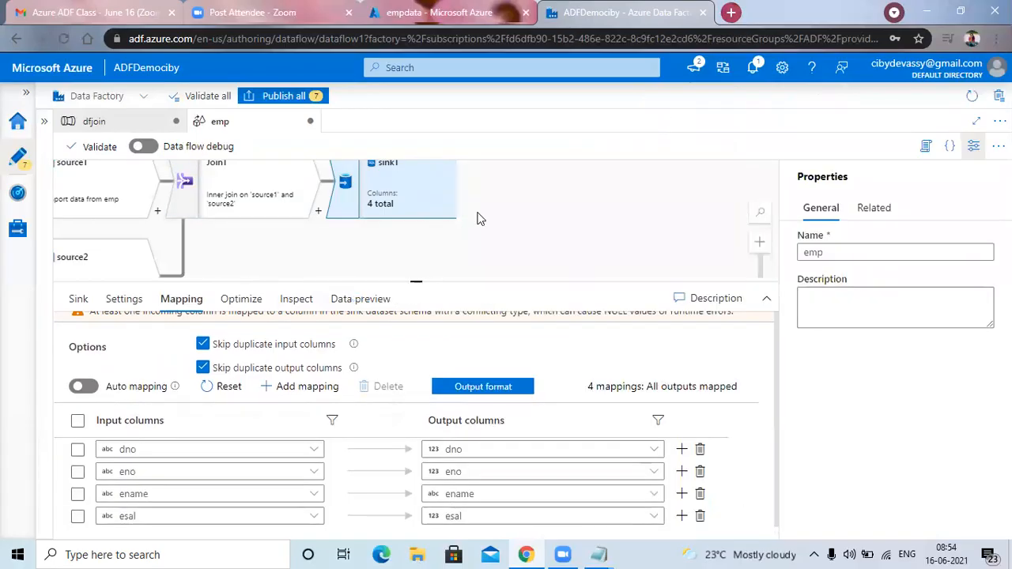
Add a Data flow activity from the Move & transform group to the dfjoin pipeline canvas.
click(129, 124)
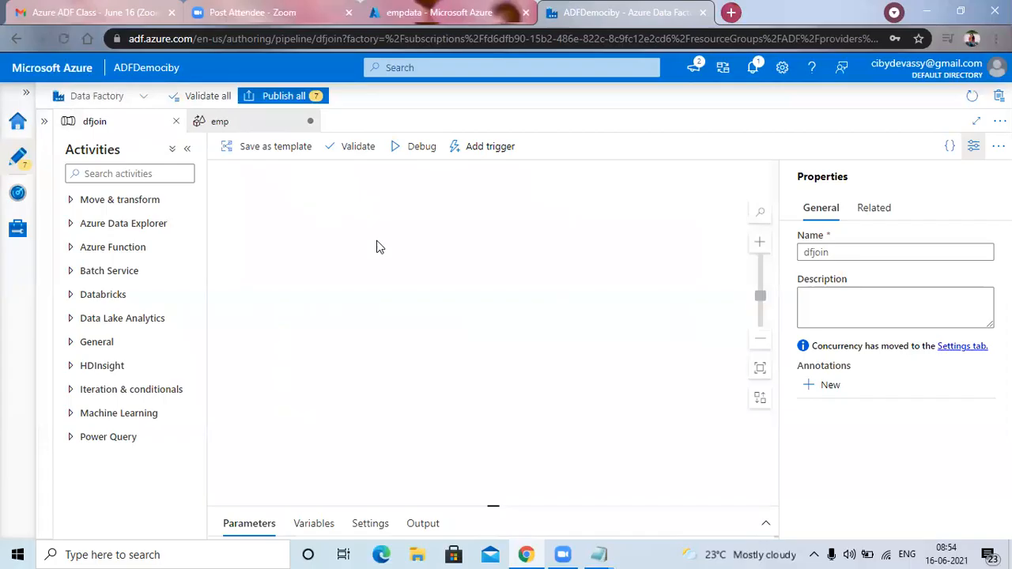
click(161, 203)
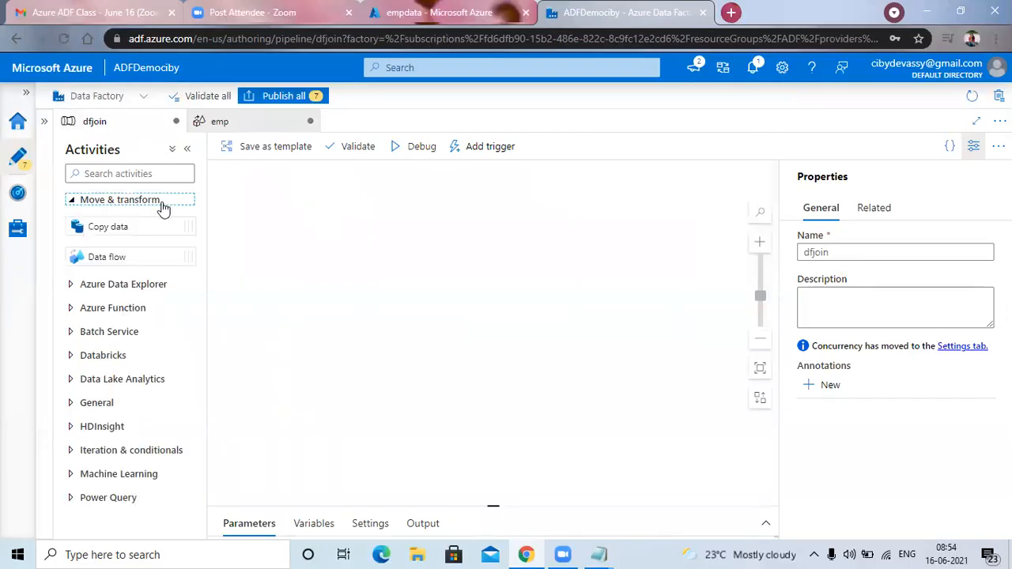
drag(158, 256, 371, 247)
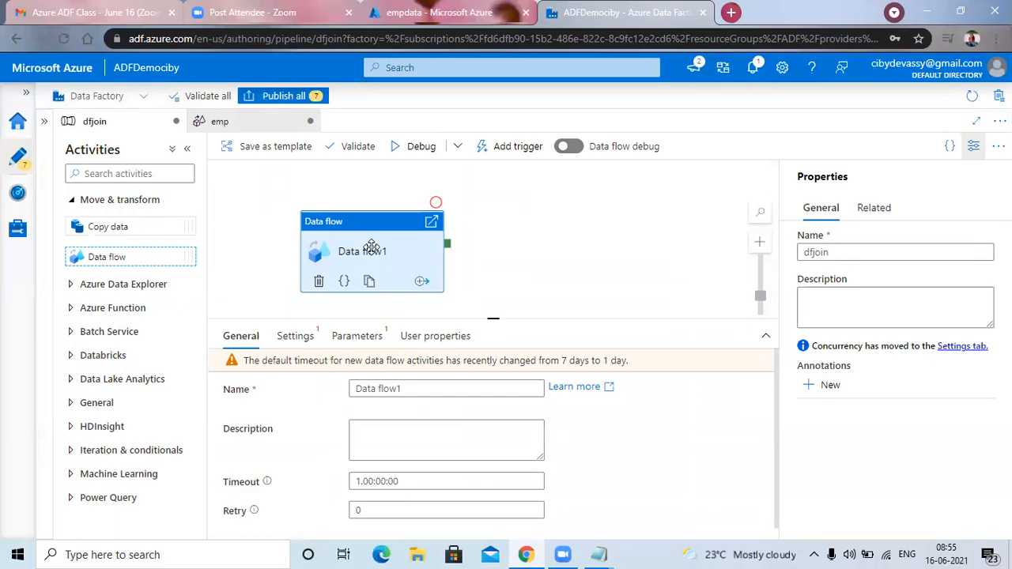
Show the factory resources and set the Data flow1 activity to run the emp data flow.
click(47, 123)
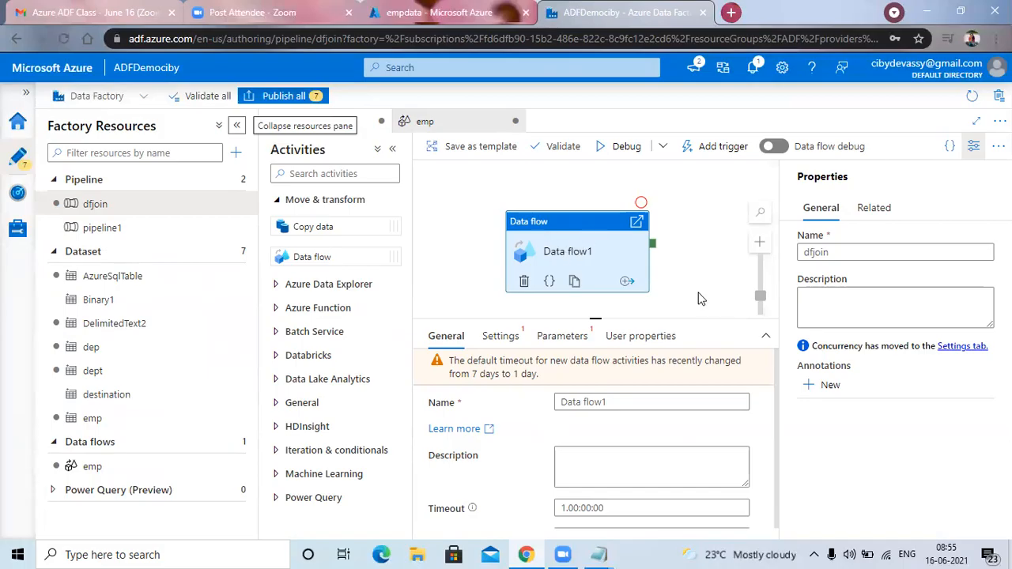
click(582, 251)
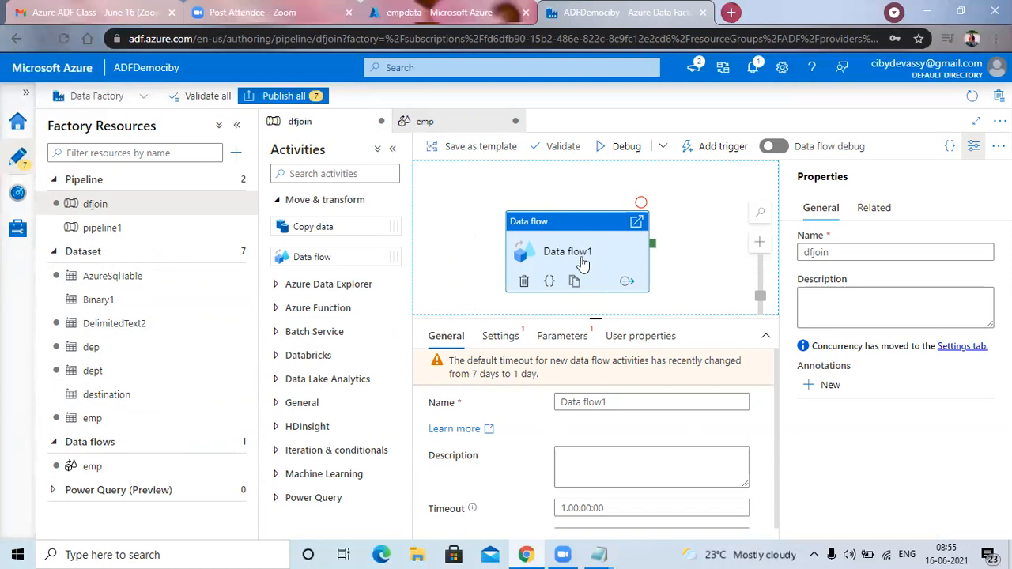
click(499, 339)
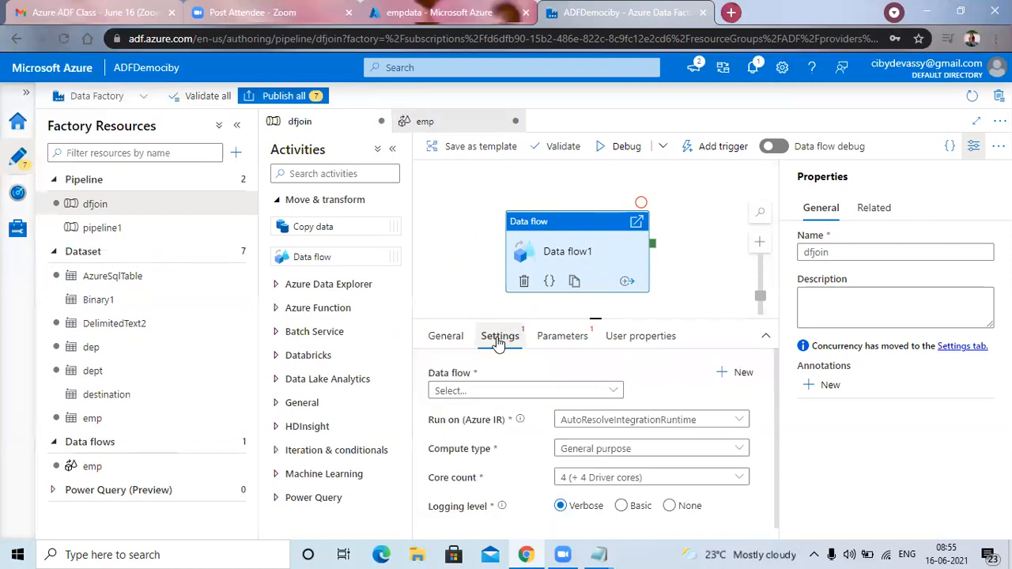
click(616, 393)
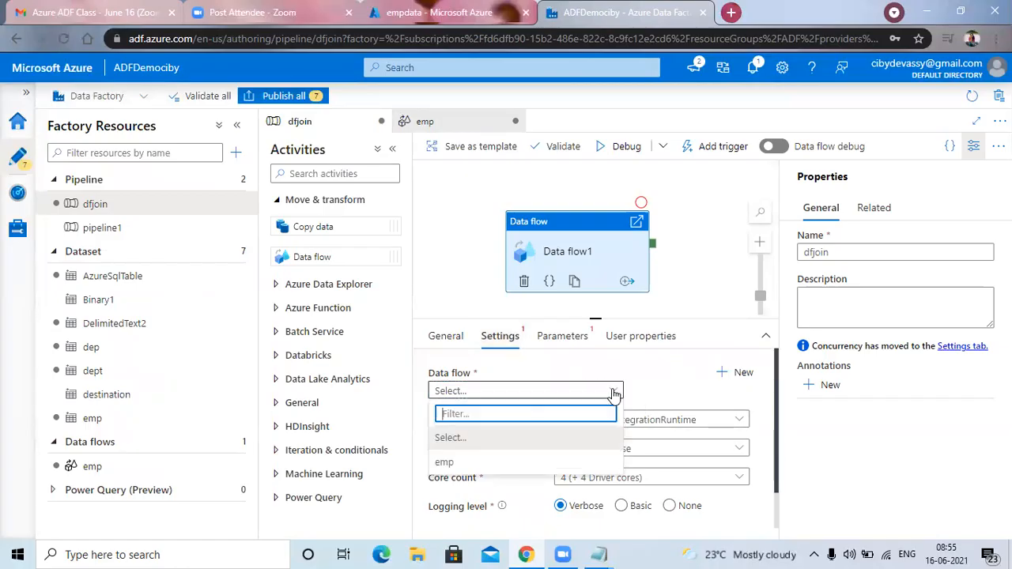
click(454, 462)
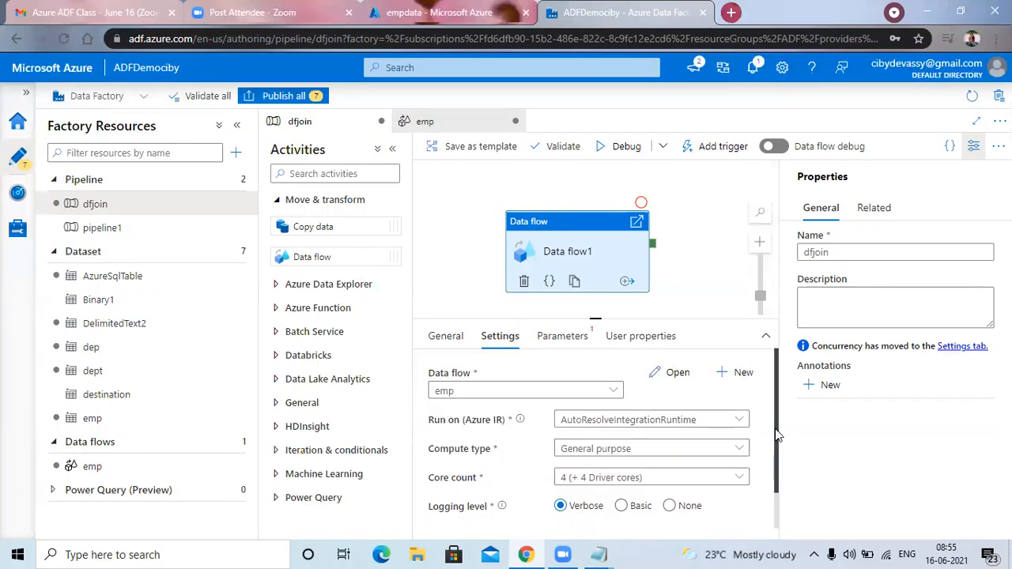
Start a debug run of dfjoin, turning on data flow debug with AutoResolveIntegrationRuntime and a 1 hour time to live.
scroll(780, 486, down, 2)
scroll(780, 485, up, 2)
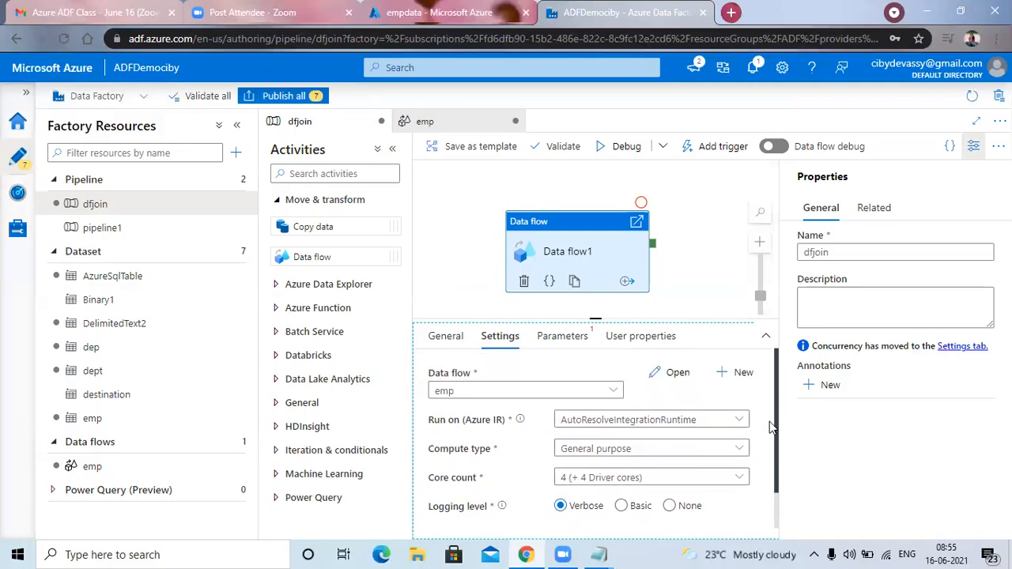
click(623, 150)
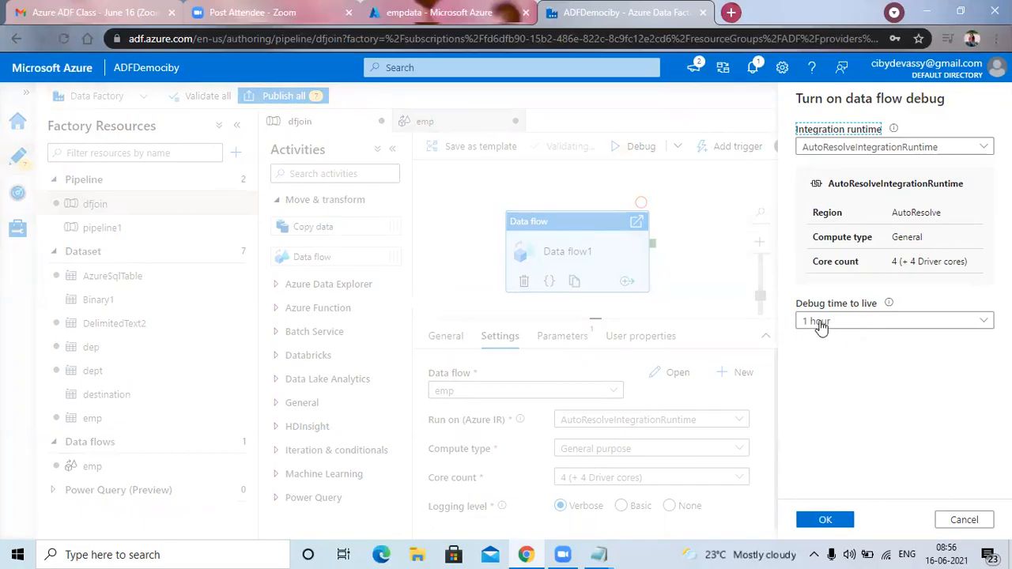
click(827, 520)
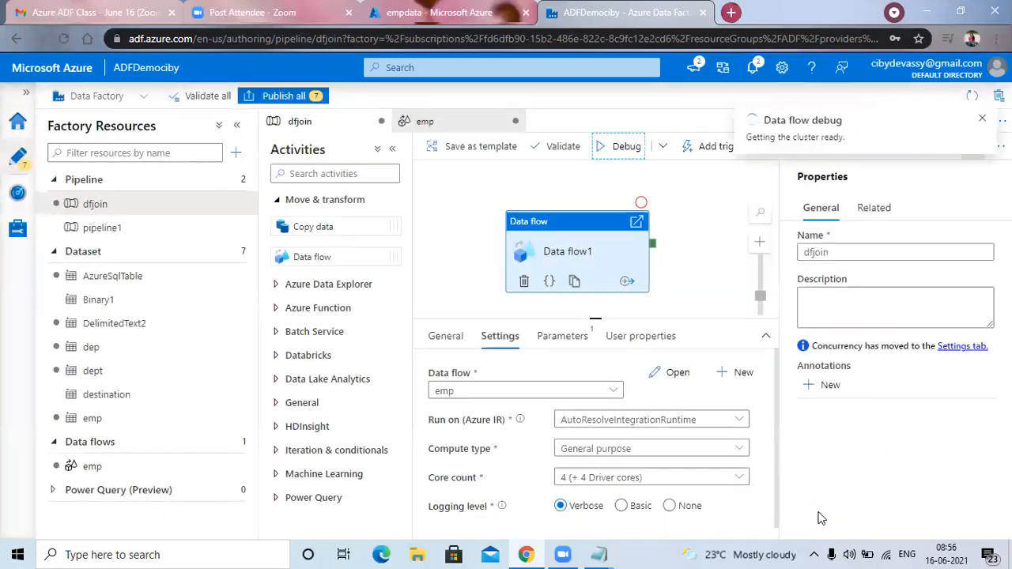